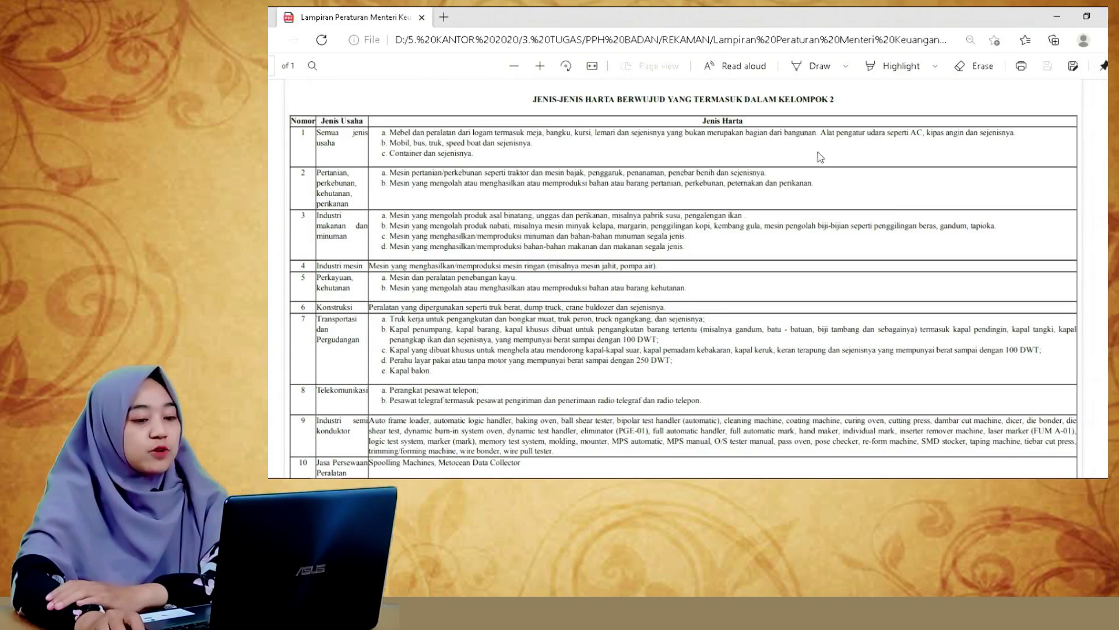
Step: Review the tangible asset tables for Kelompok 2, 3 and 4 in the ministerial regulation appendix
scroll(793, 256, "down", 10)
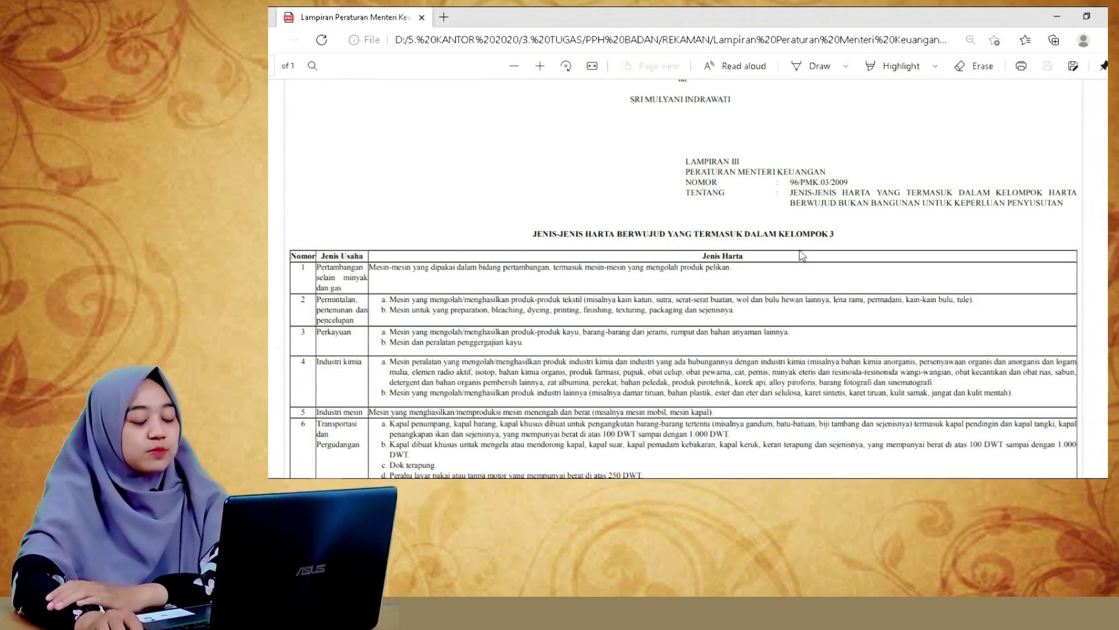
scroll(793, 259, "down", 9)
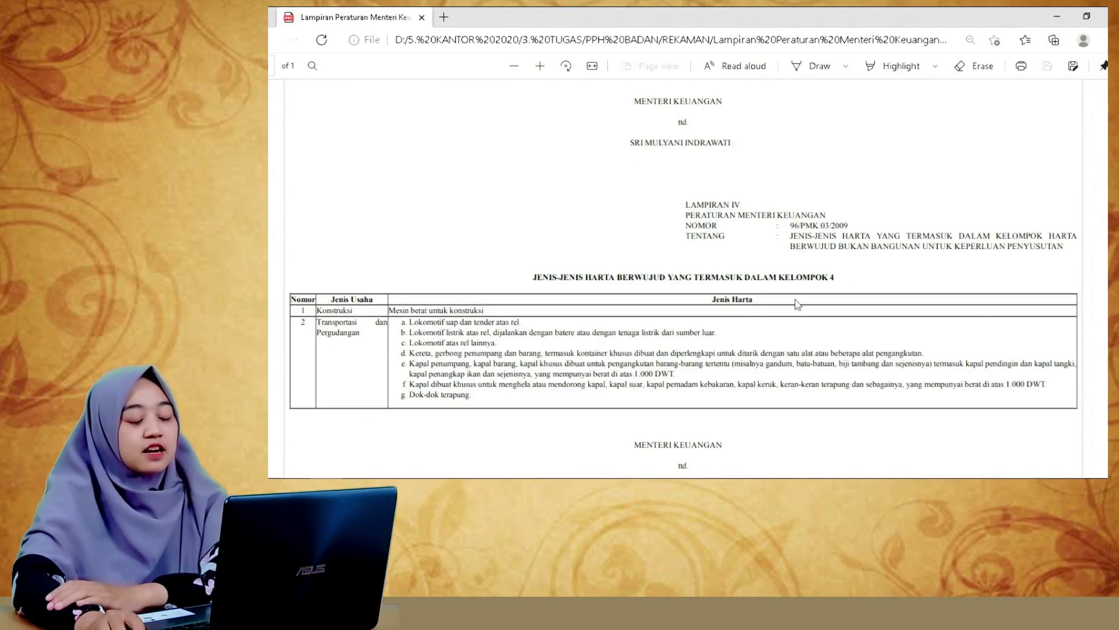
scroll(797, 294, "up", 8)
scroll(797, 289, "up", 15)
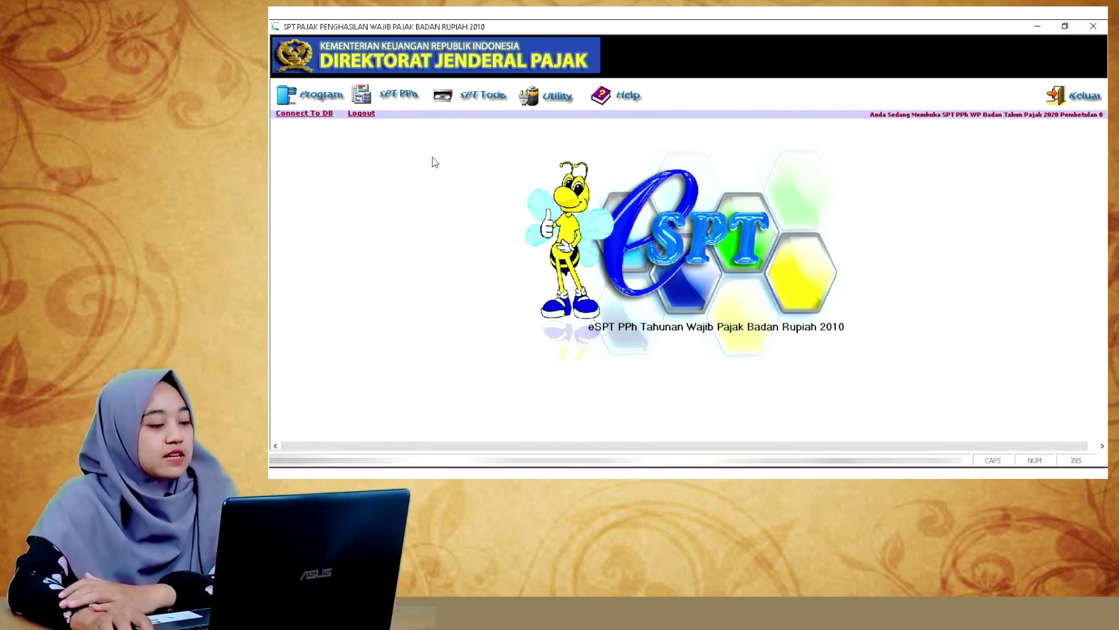
Step: Open Daftar Penyusutan dan Amortisasi Fiskal from the special attachments in e-SPT and start a new asset entry
left_click(394, 98)
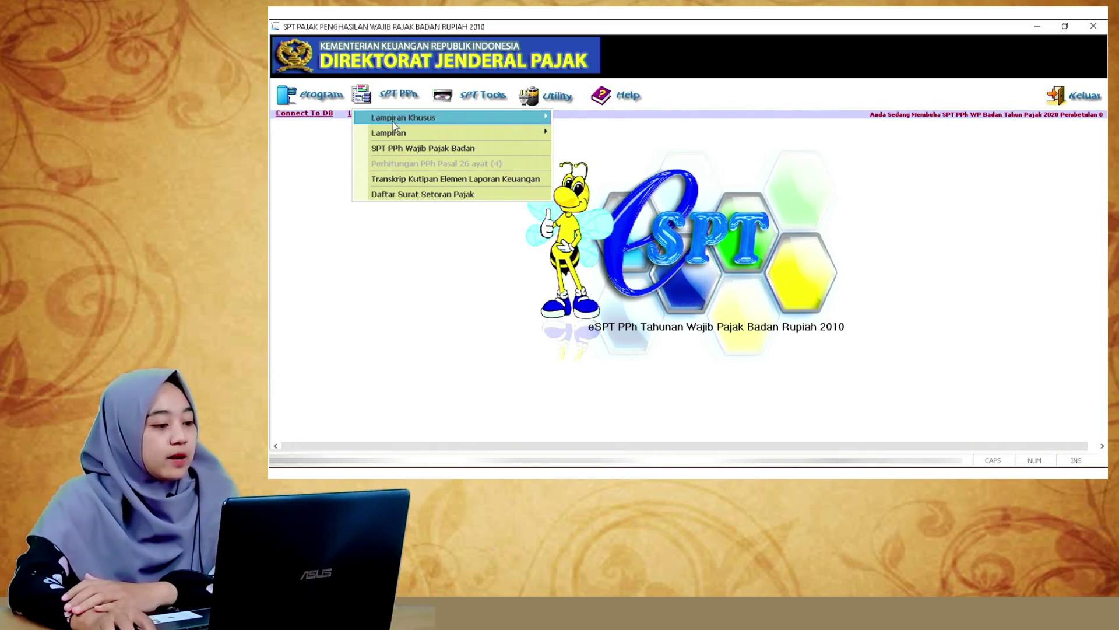
mouse_move(396, 125)
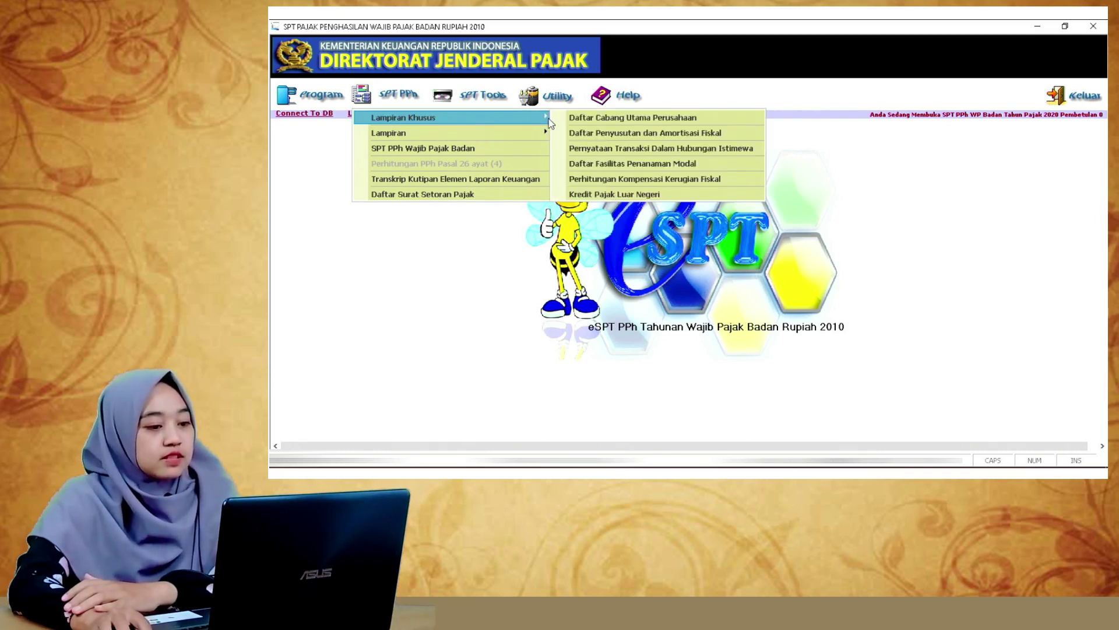
left_click(588, 134)
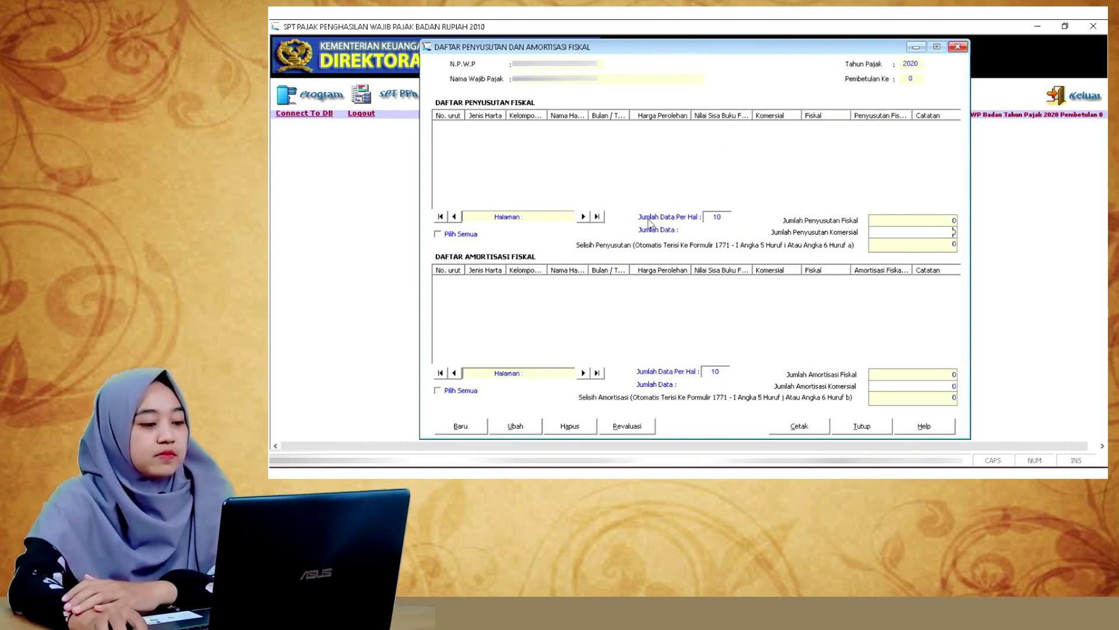
left_click(460, 427)
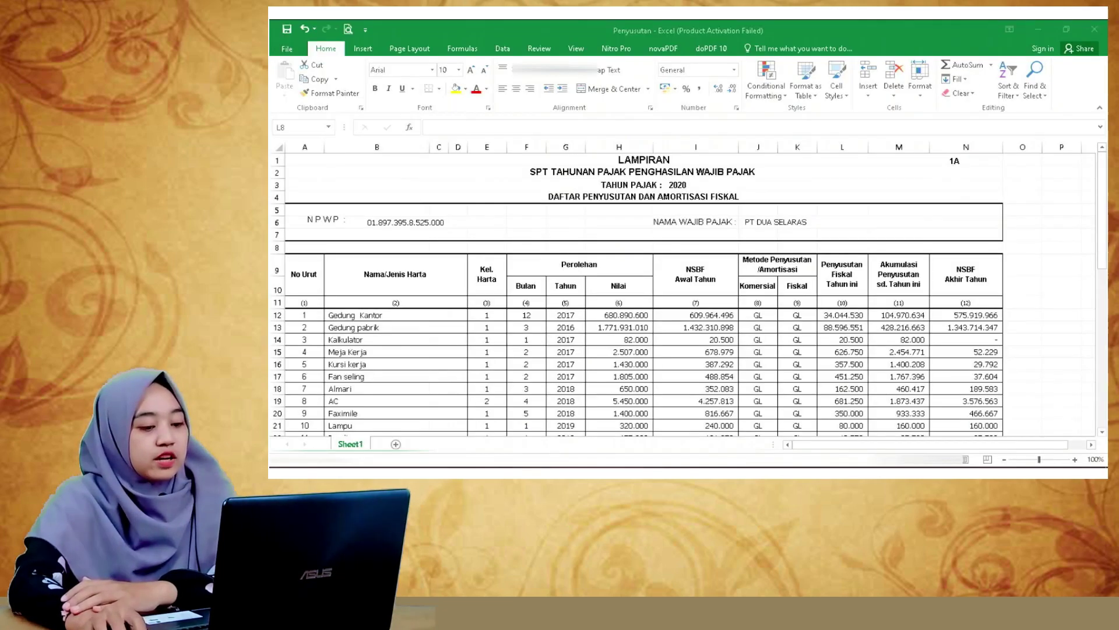
Step: In the Penyusutan Excel workbook, locate and select the Gedung Kantor asset row
scroll(750, 357, "down", 2)
scroll(749, 357, "down", 1)
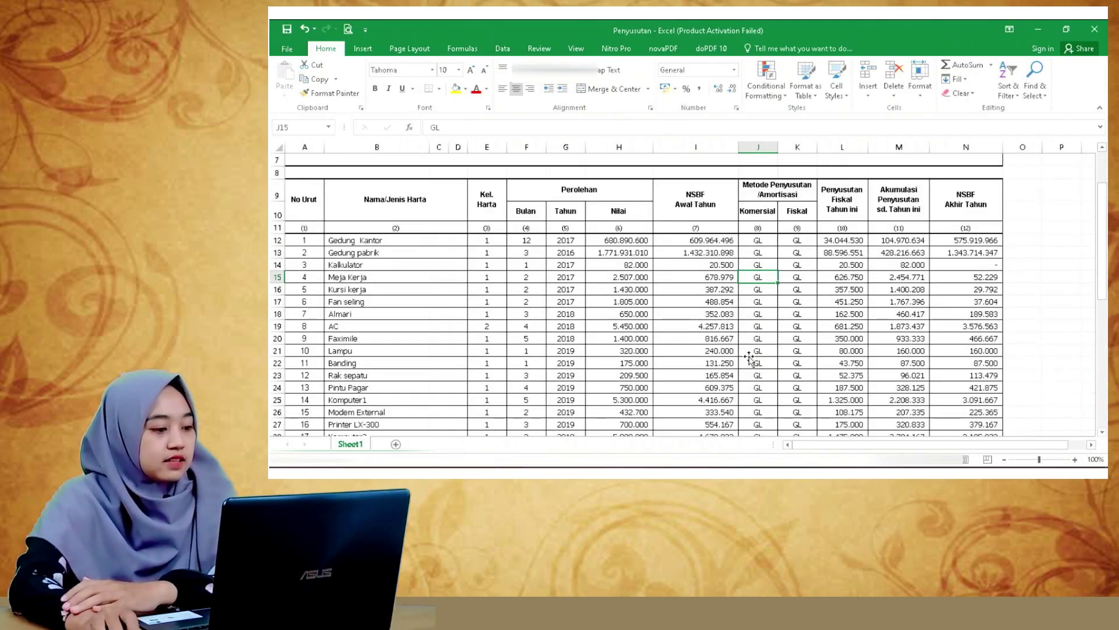
left_click(274, 240)
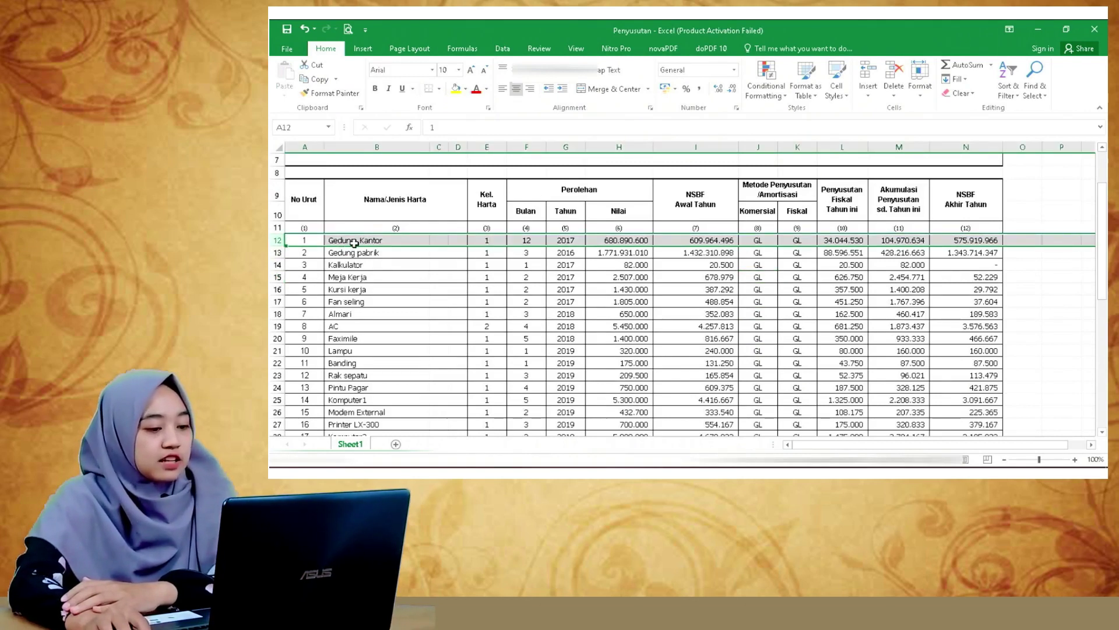
Step: Back in the e-SPT entry form, set Jenis Harta to Kelompok Bangunan, Kelompok Harta to Permanen, Jenis Usaha to Semua jenis usaha and Nama Harta to Bangunan
key("alt+Tab")
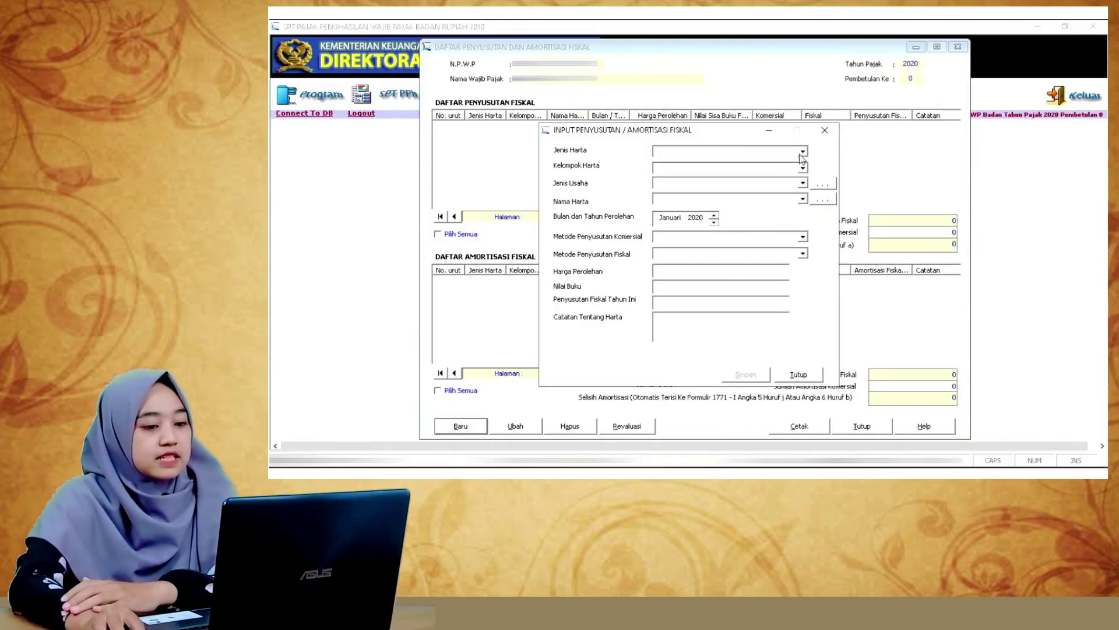
left_click(803, 153)
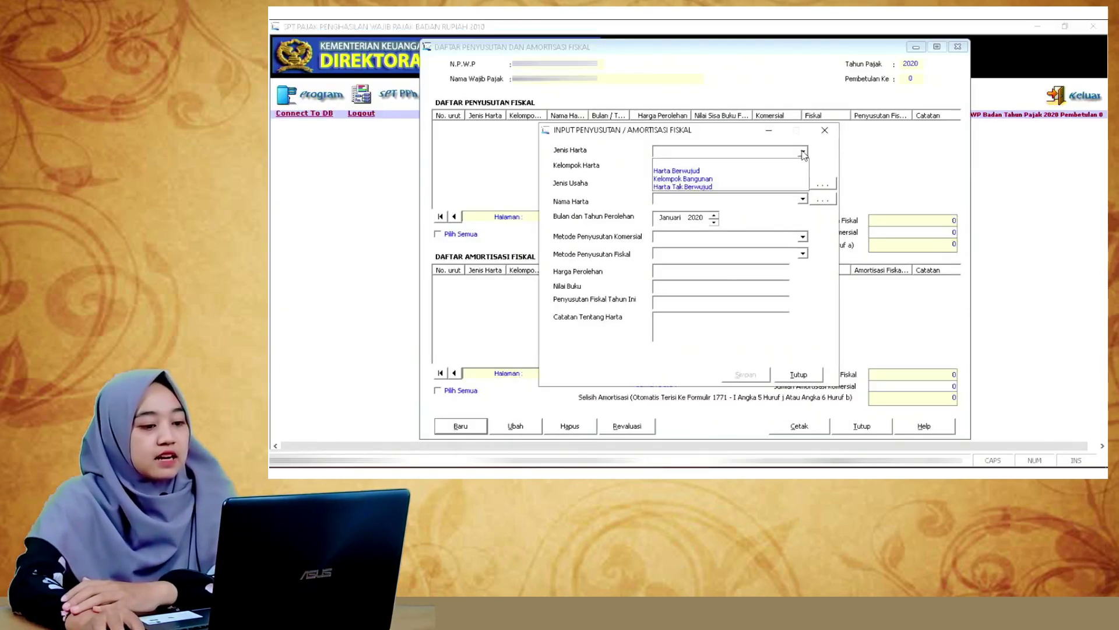
left_click(711, 184)
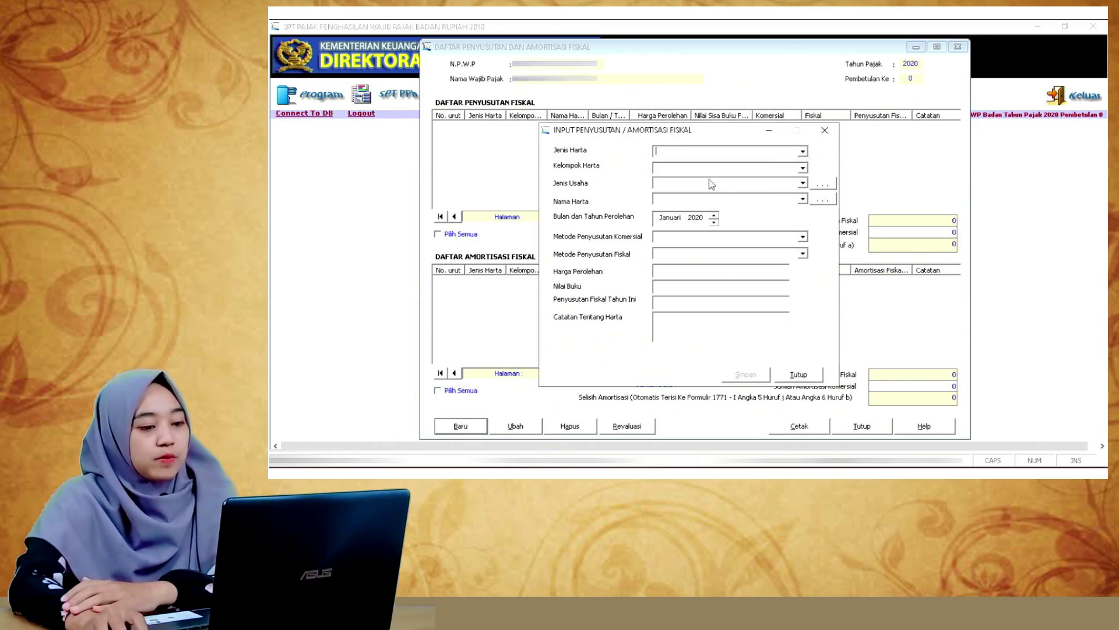
left_click(804, 169)
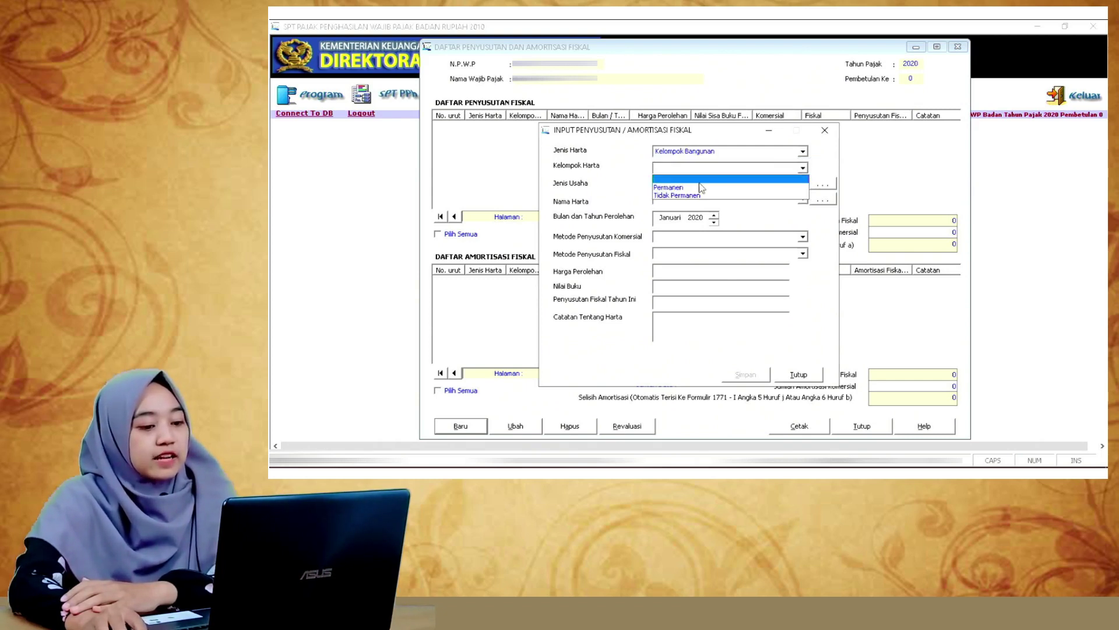
left_click(799, 188)
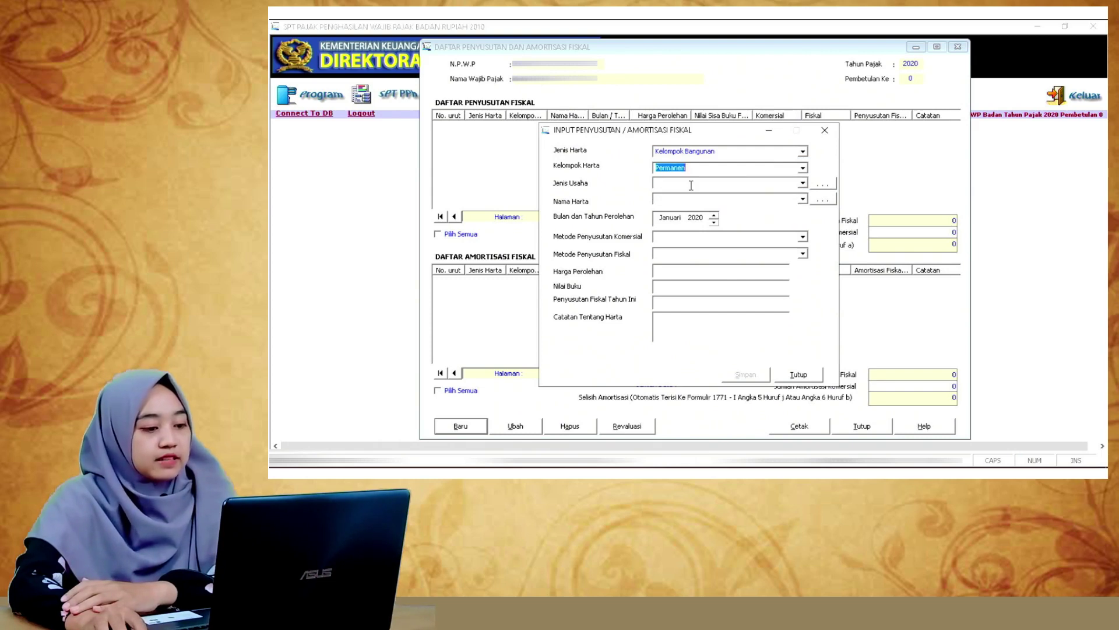
left_click(803, 183)
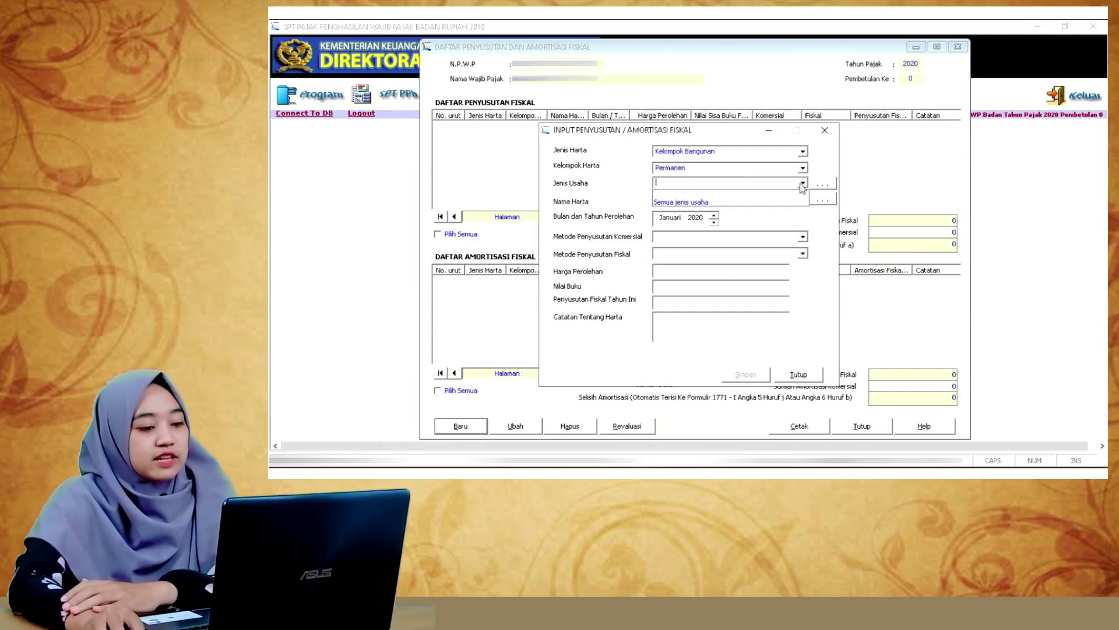
left_click(718, 204)
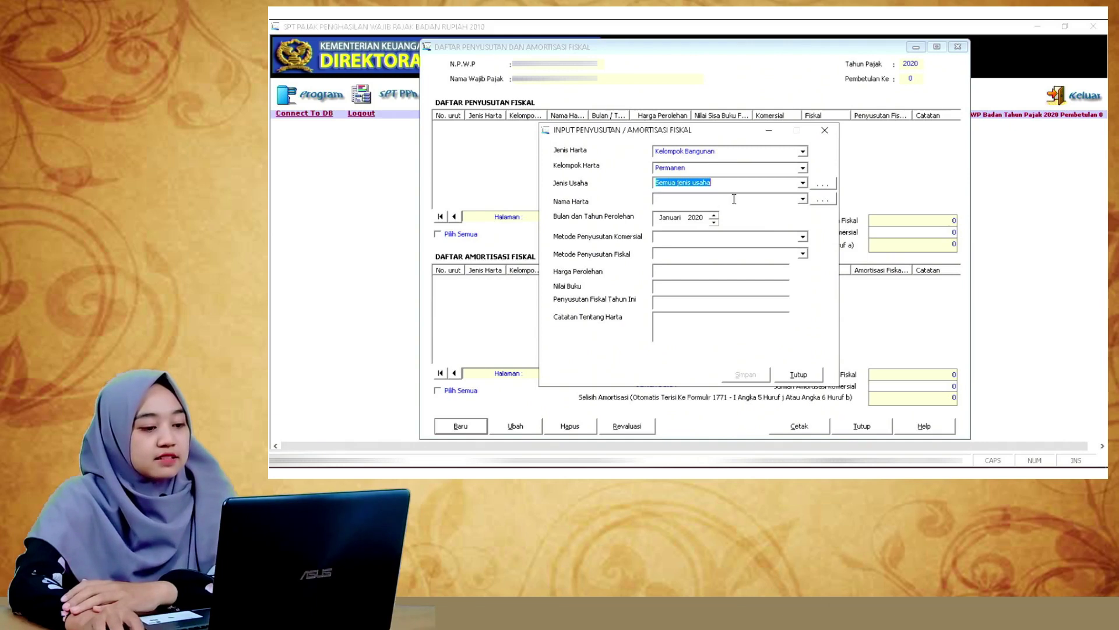
left_click(805, 201)
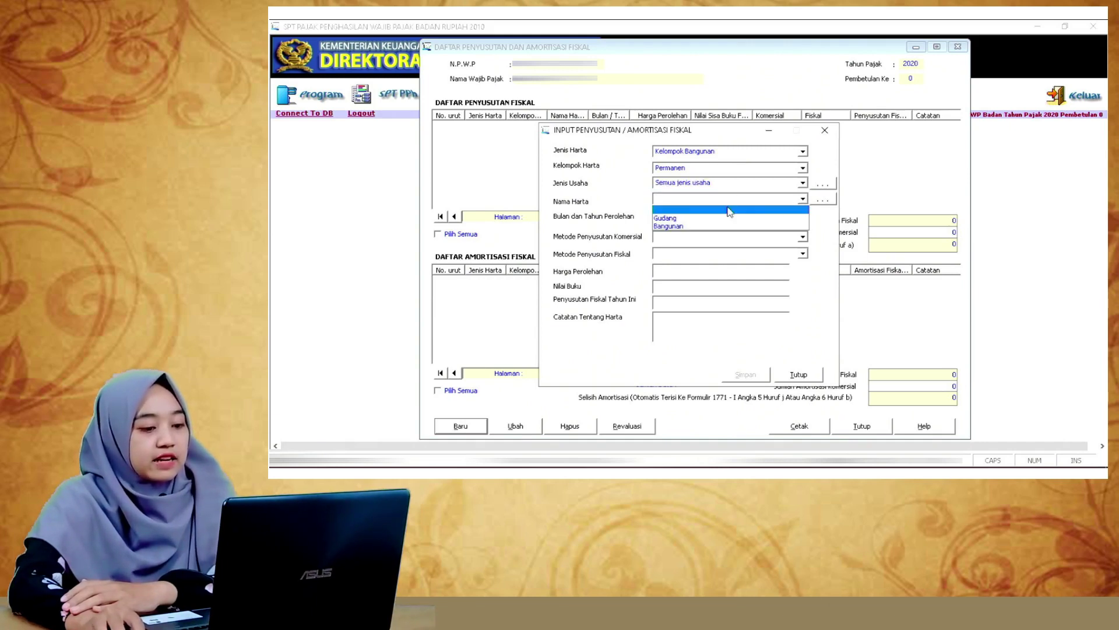
left_click(691, 226)
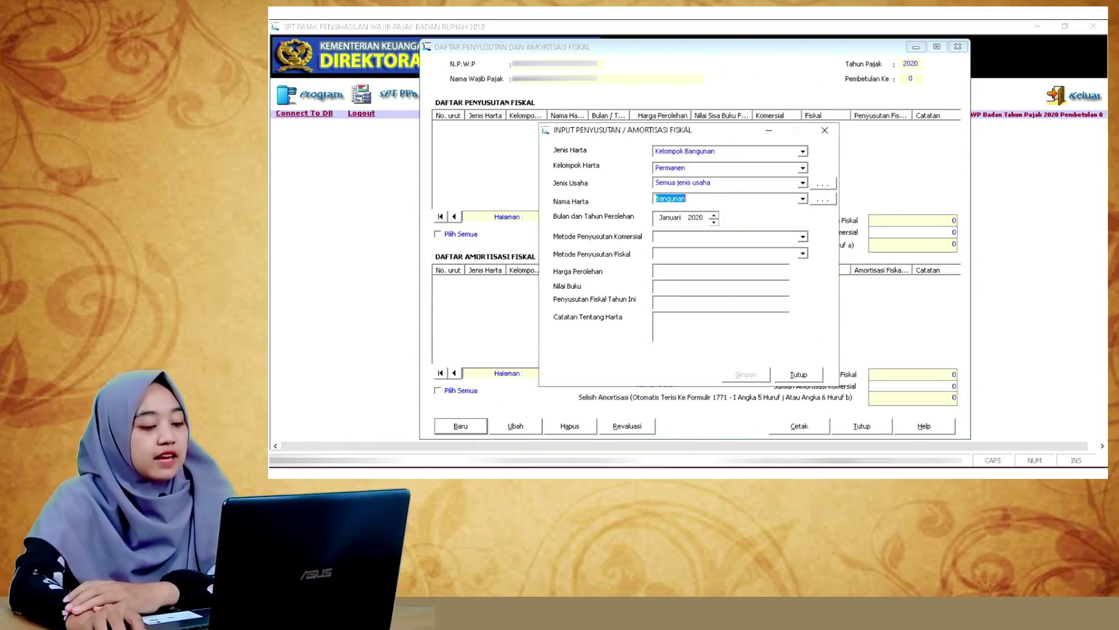
Step: Check the Gedung Kantor acquisition date in the Excel workbook and set the e-SPT acquisition month and year to Desember 2017
key("alt+Tab")
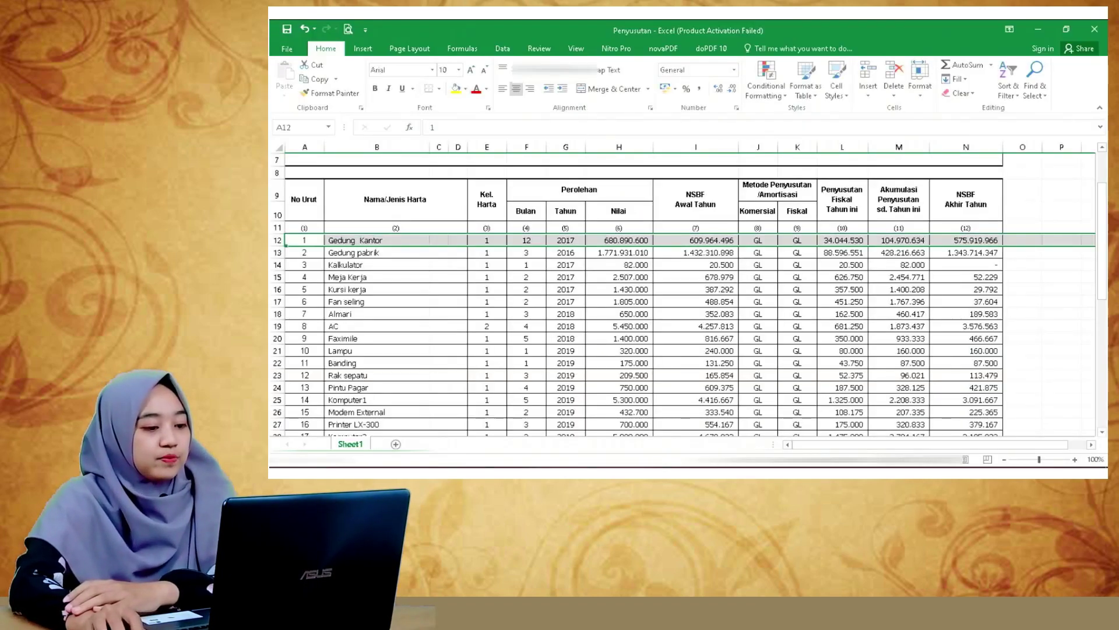
key("alt+Tab")
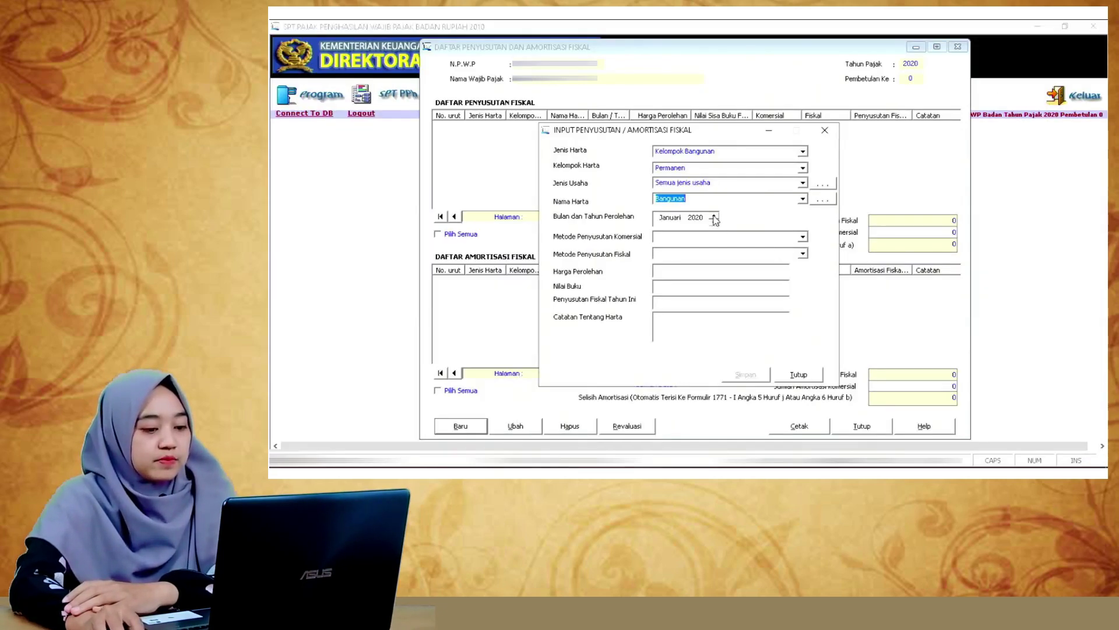
left_click(675, 218)
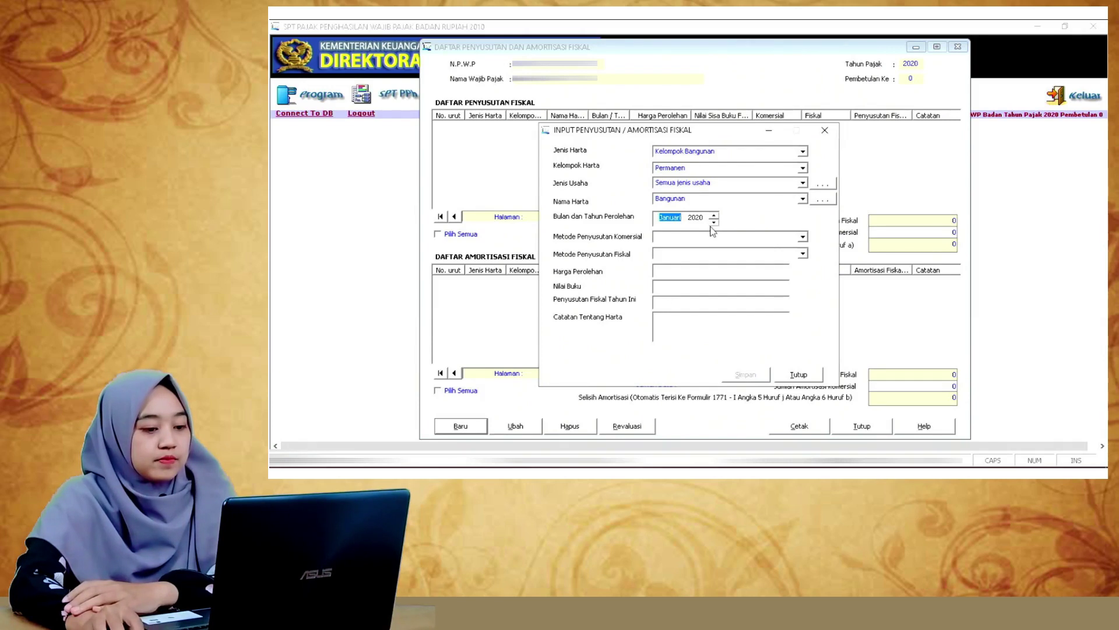
left_click(713, 223)
left_click(696, 218)
left_click(713, 223)
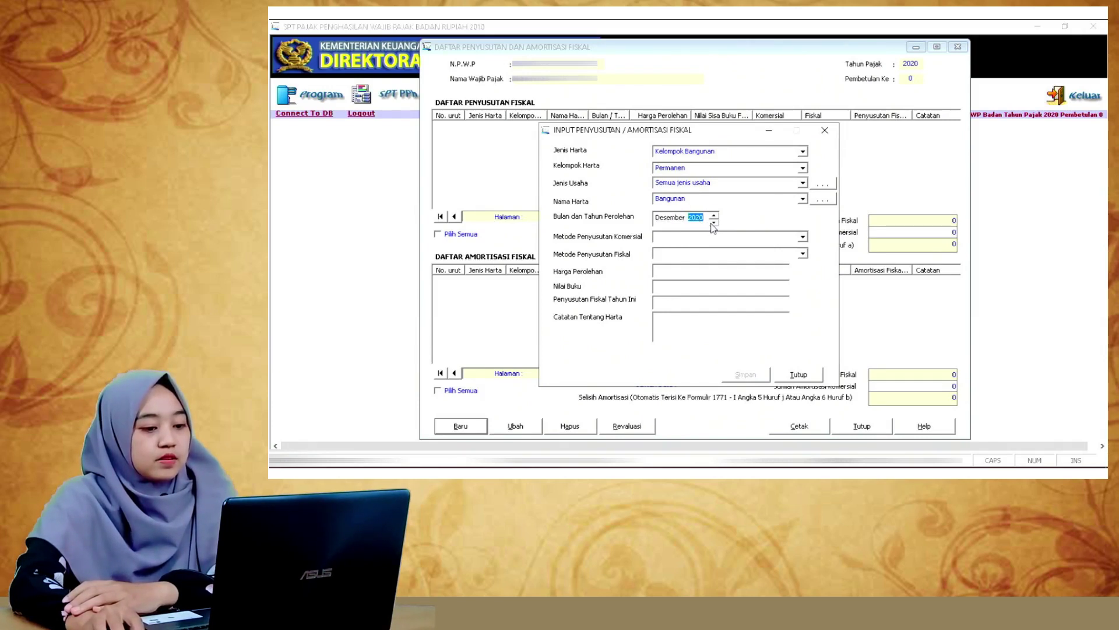
left_click(713, 223)
left_click(713, 223)
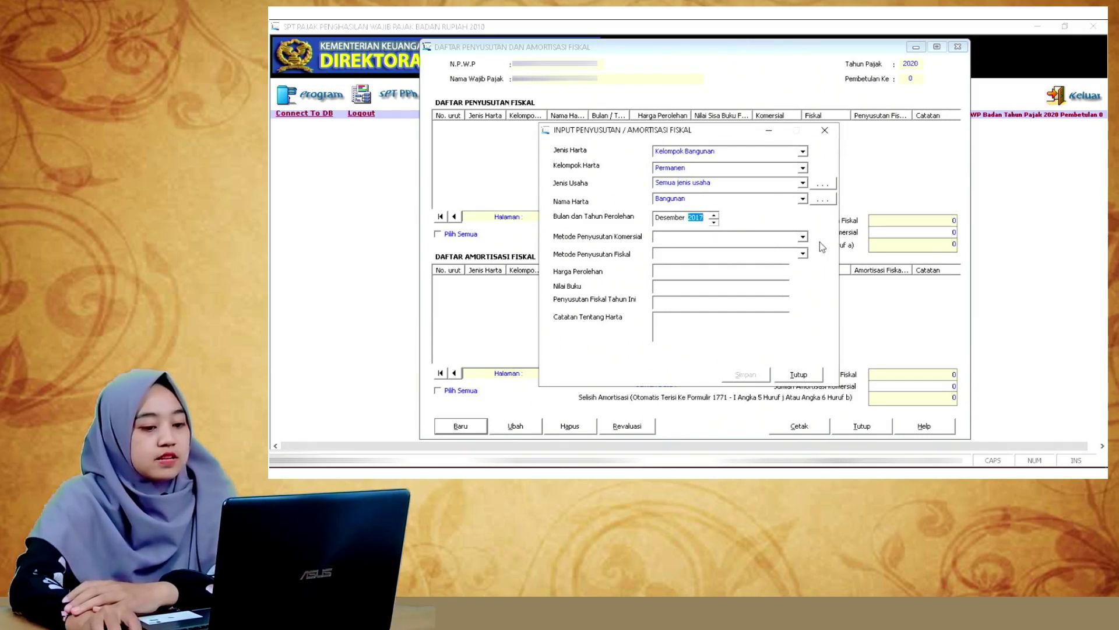
Step: Set both the commercial and the fiscal depreciation methods to Garis Lurus
left_click(803, 238)
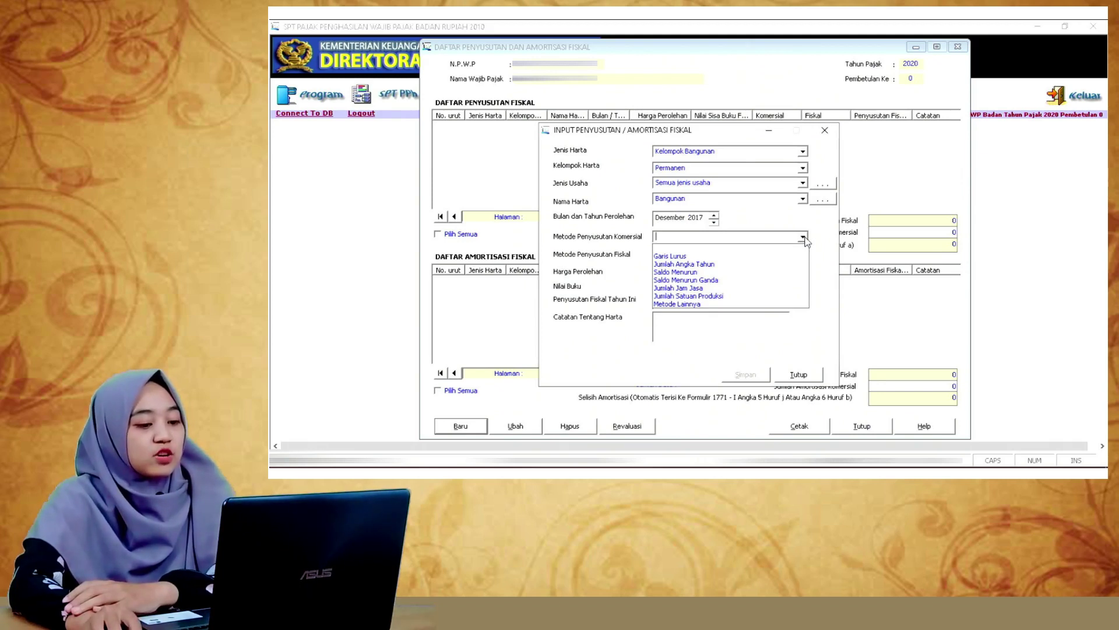
left_click(676, 255)
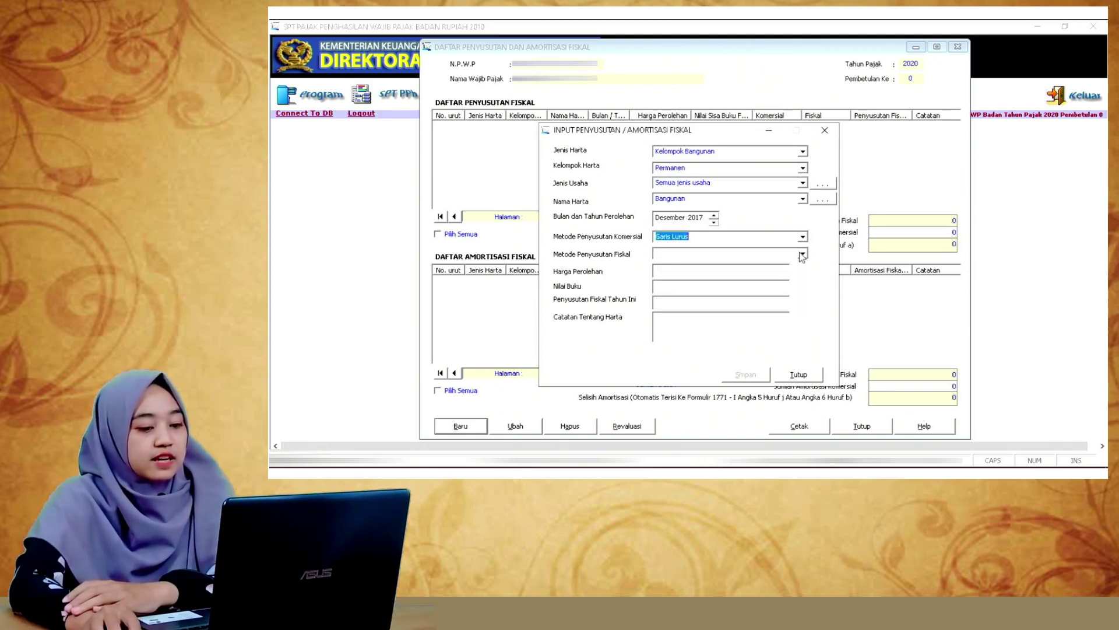
left_click(802, 253)
left_click(699, 273)
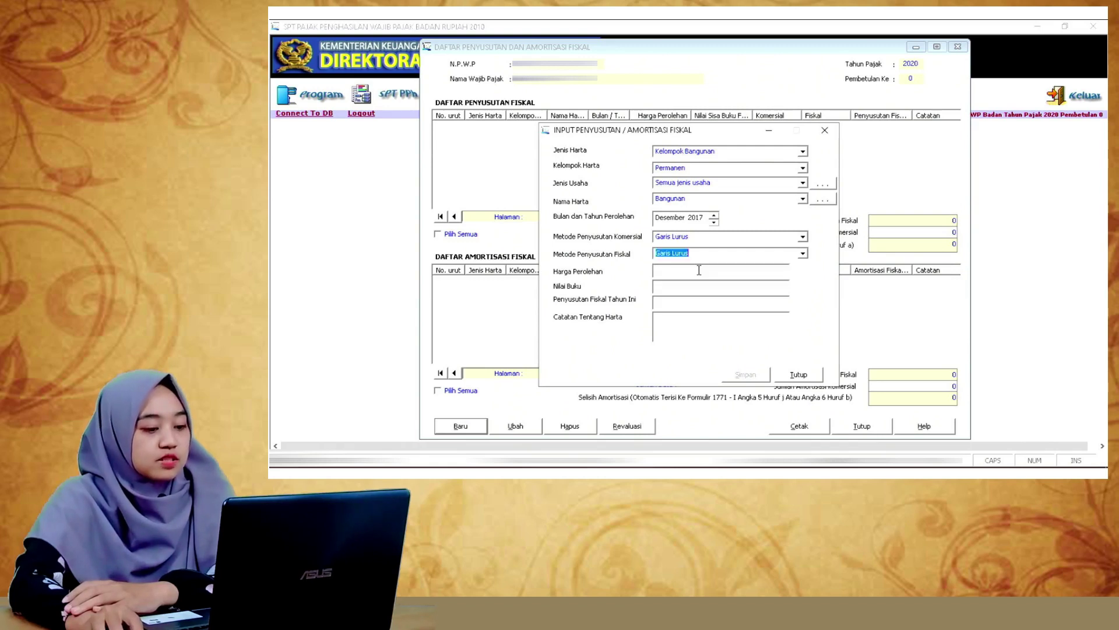
Step: Copy the Gedung Kantor amounts from Excel into the e-SPT form: Harga Perolehan 680.890.600, Nilai Buku 609.964.496 and Penyusutan Fiskal Tahun Ini 34.044.530
left_click(694, 270)
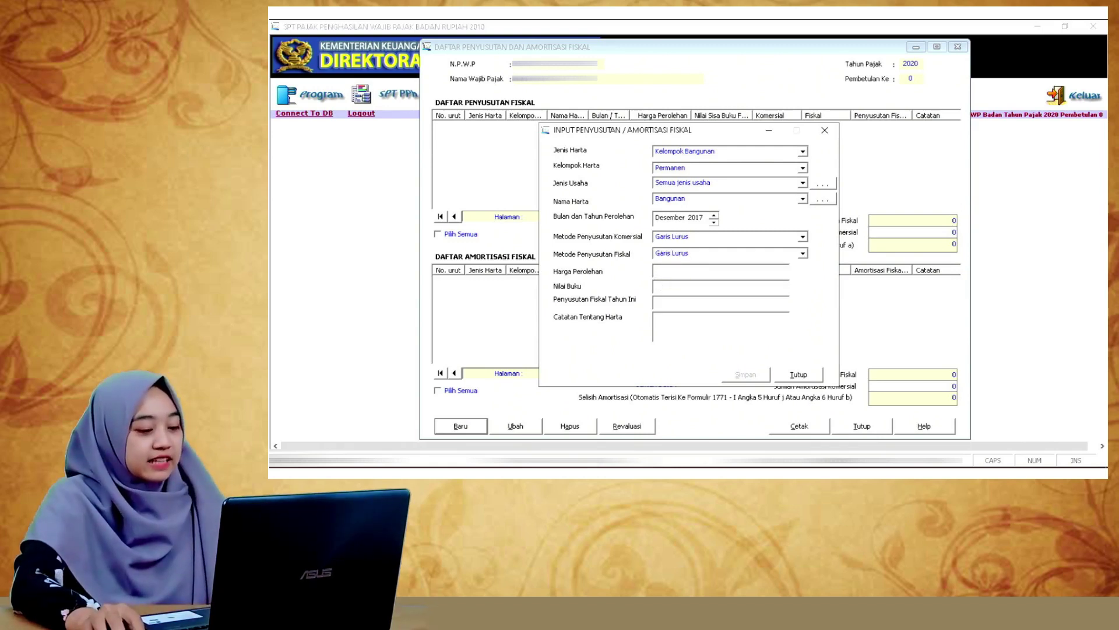
mouse_move(585, 464)
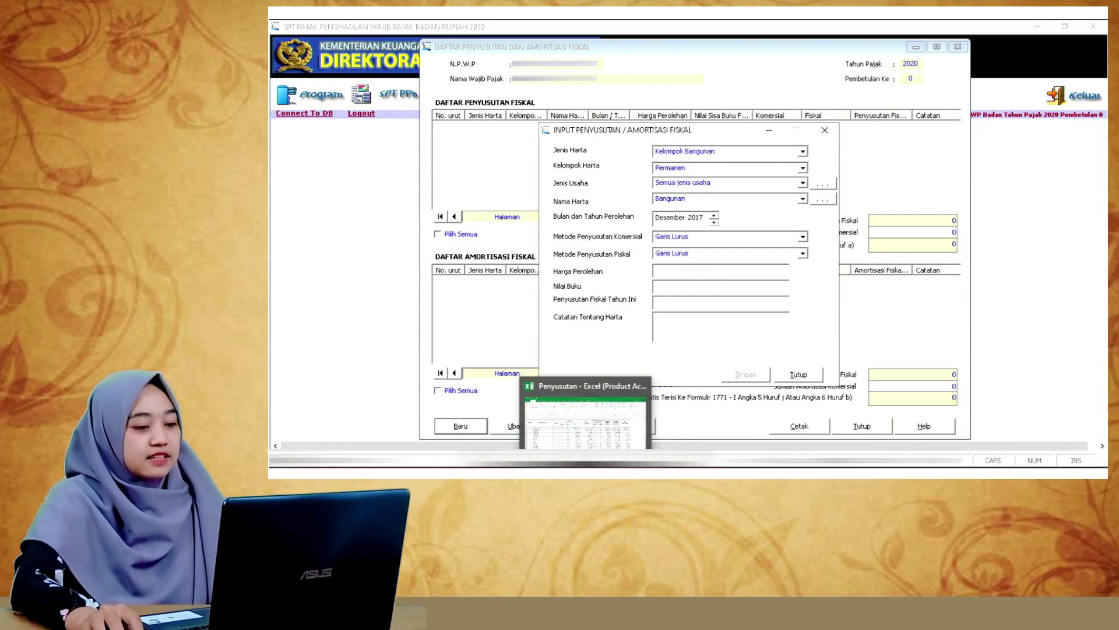
left_click(585, 417)
left_click(639, 240)
key("ctrl+c")
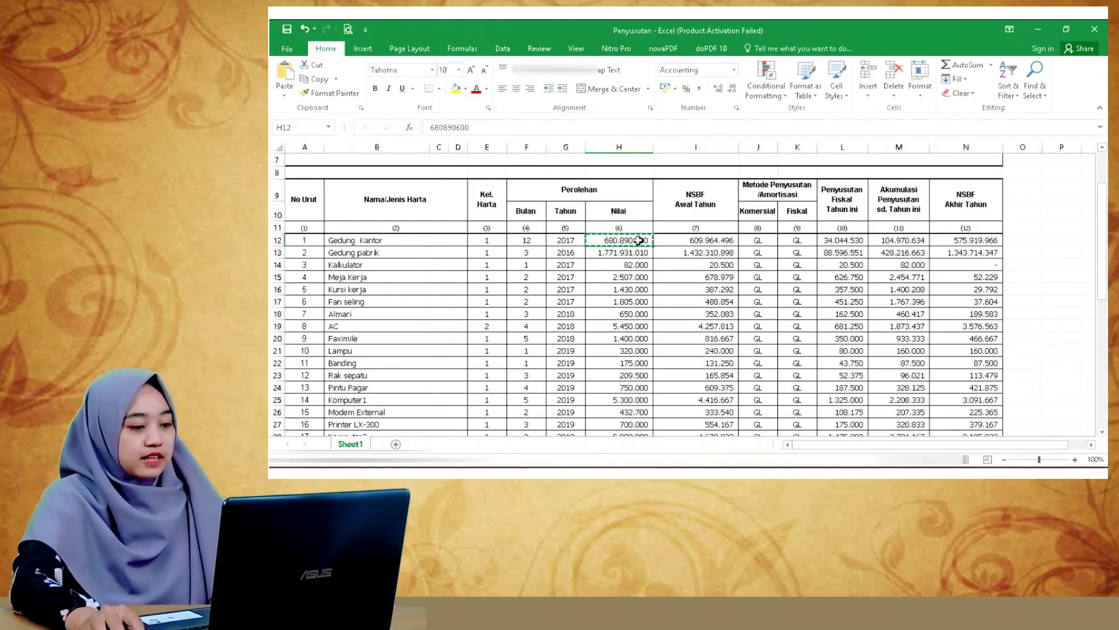
key("alt+Tab")
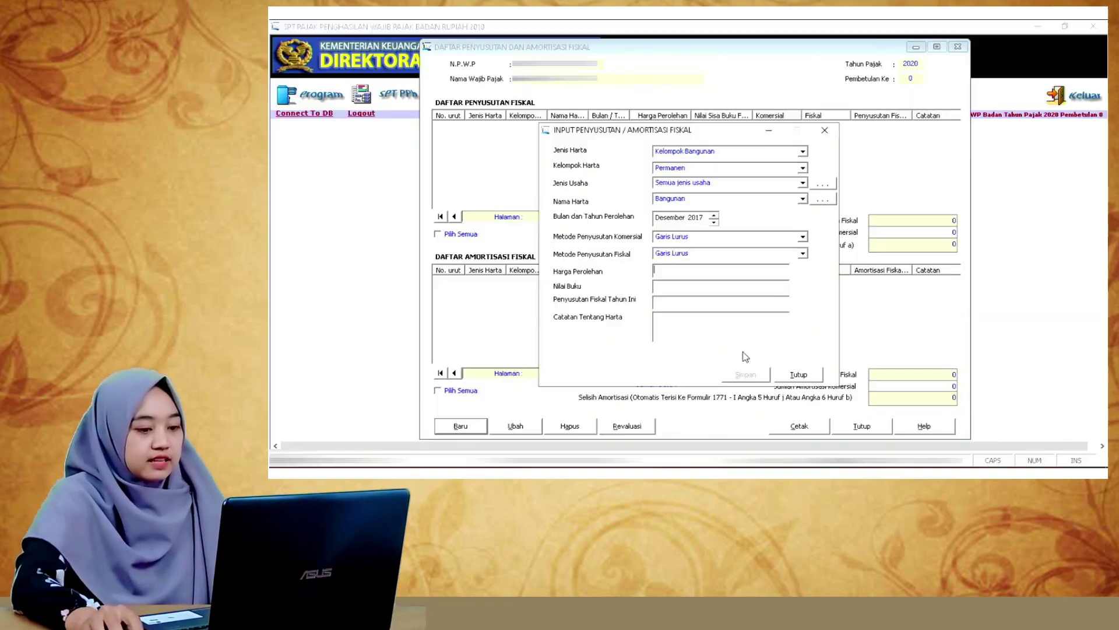
right_click(745, 272)
left_click(778, 327)
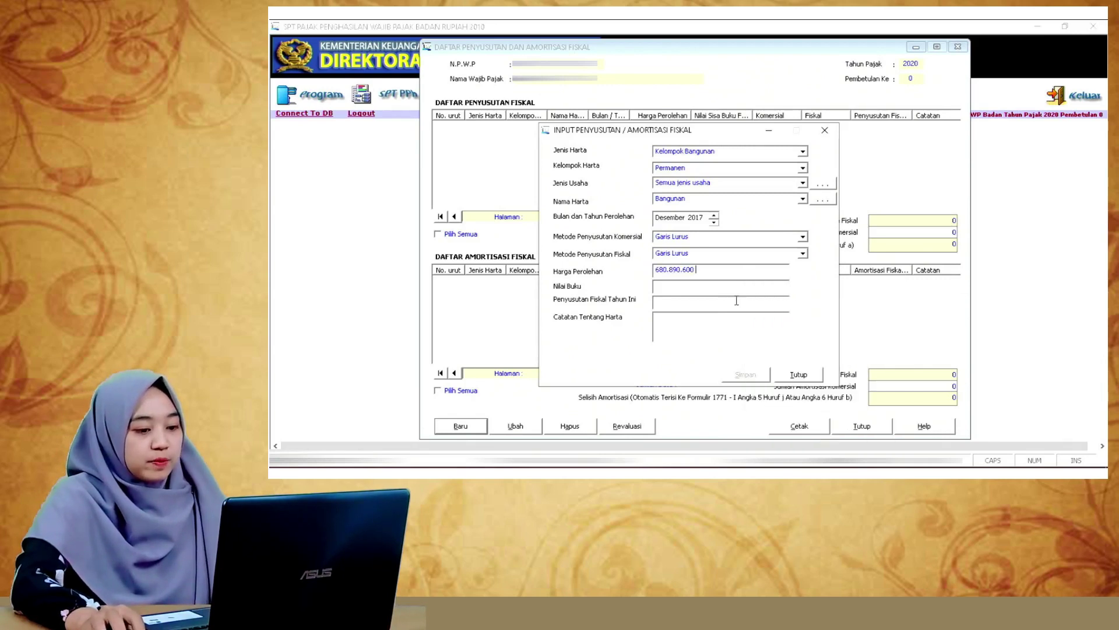
left_click(721, 286)
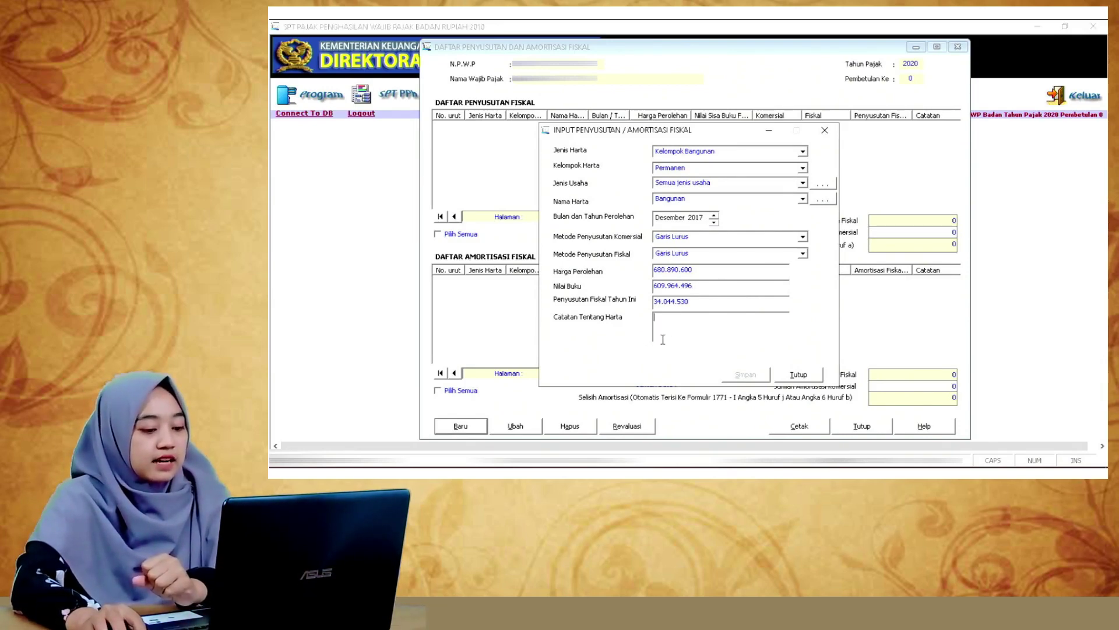
Step: Copy the asset name Gedung Kantor from Excel into Catatan Tentang Harta in e-SPT and save the entry
key("alt+Tab")
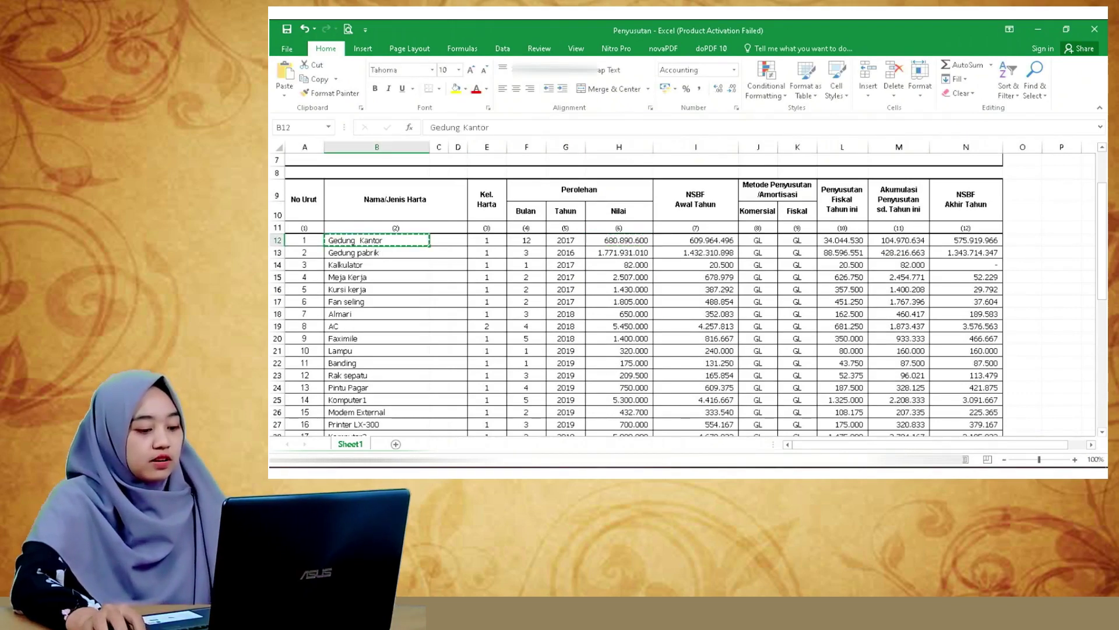
key("alt+Tab")
key("ctrl+v")
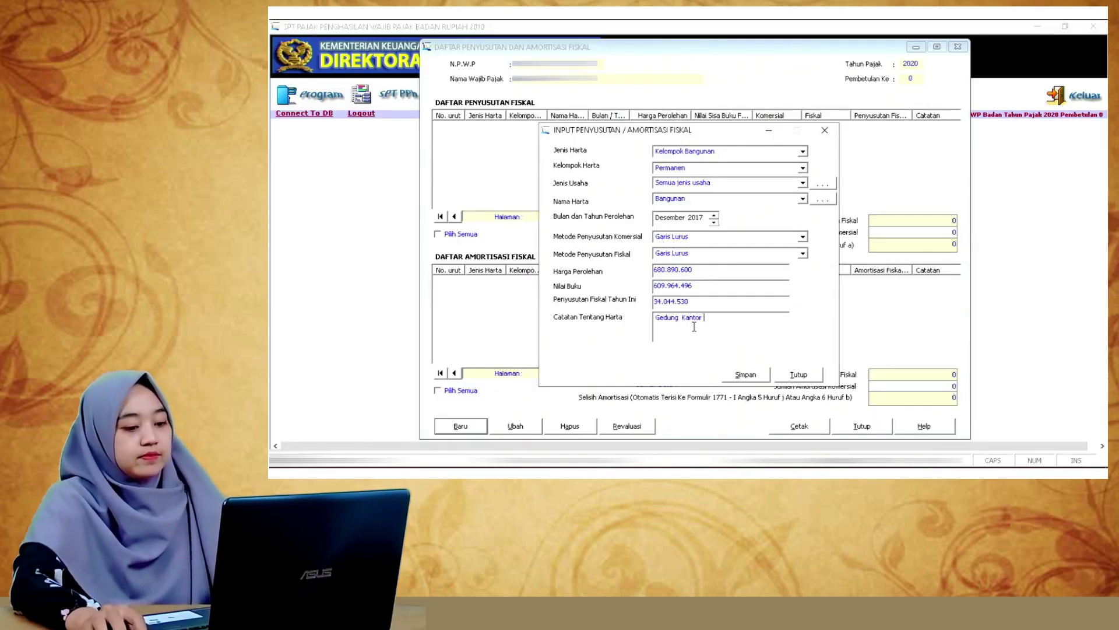
left_click(749, 379)
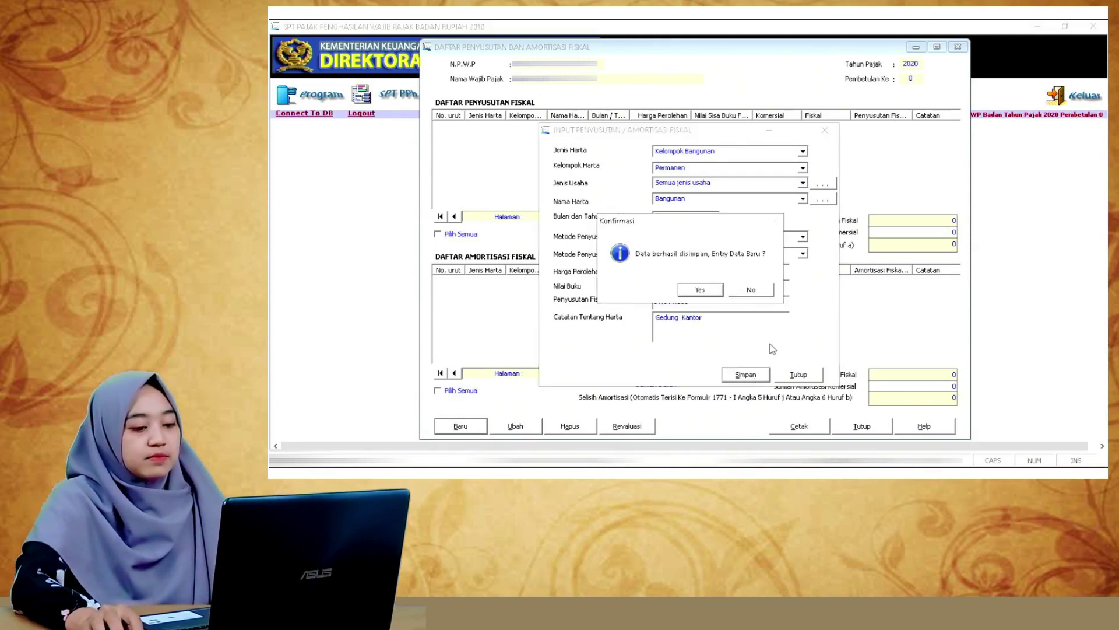
Step: Decline another entry, close the fiscal depreciation list, and set up a data export for Penyusutan dan Amortisasi Fiskal with Tahun Pajak 2020
left_click(750, 292)
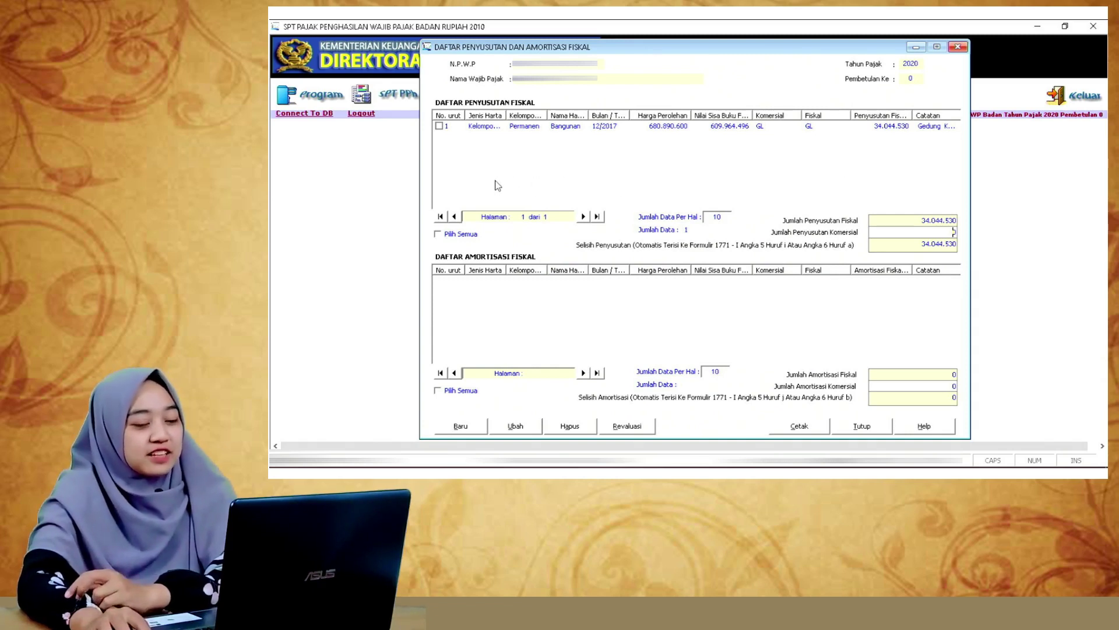
left_click(958, 47)
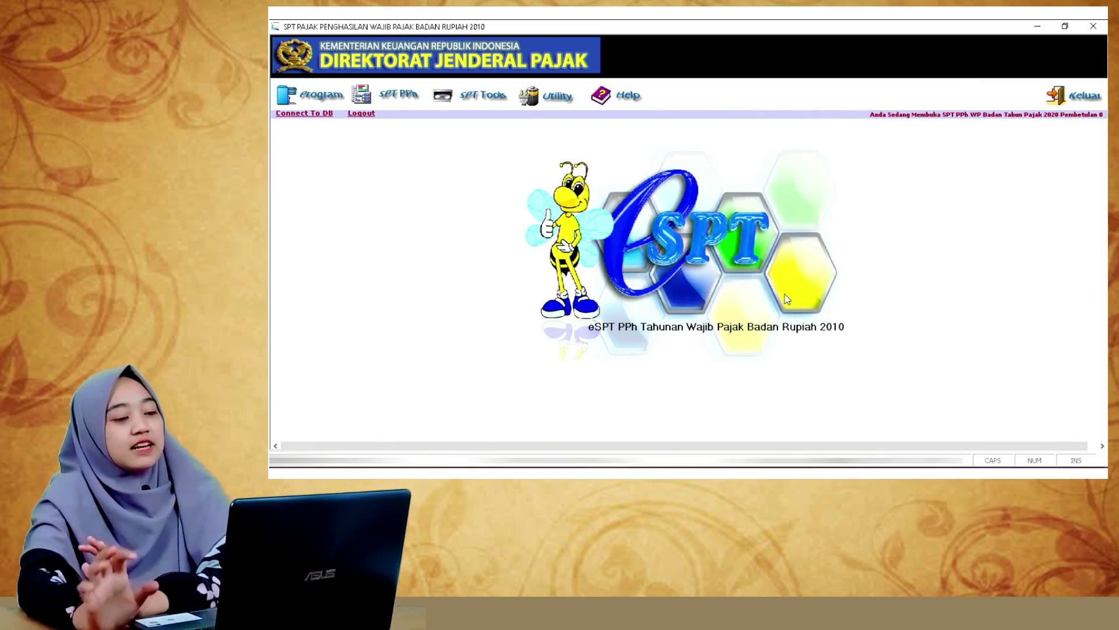
left_click(556, 100)
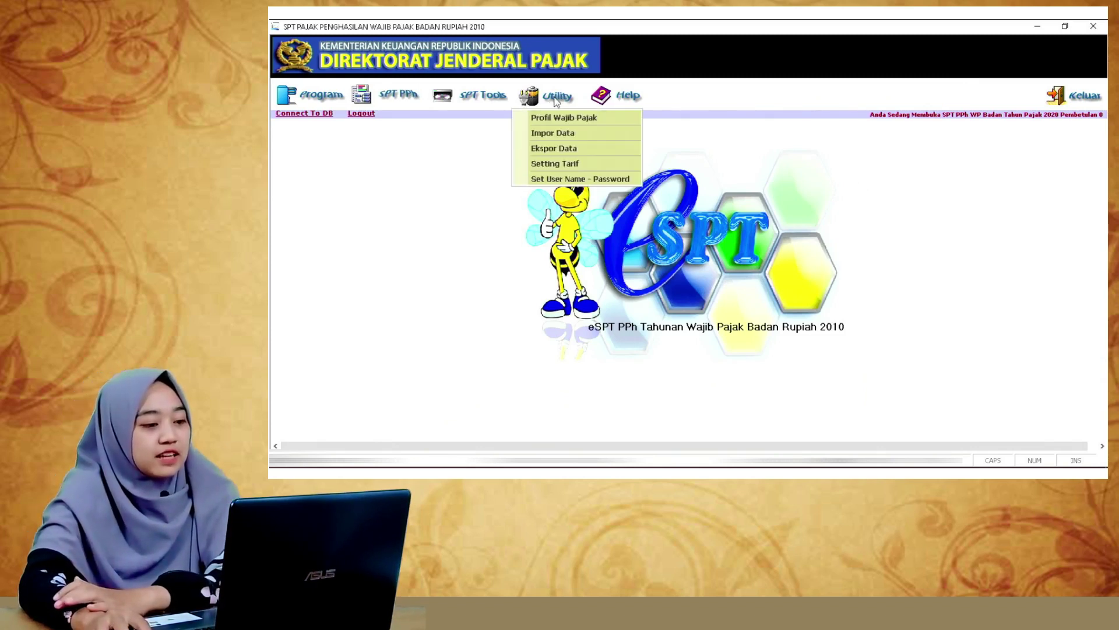
left_click(565, 149)
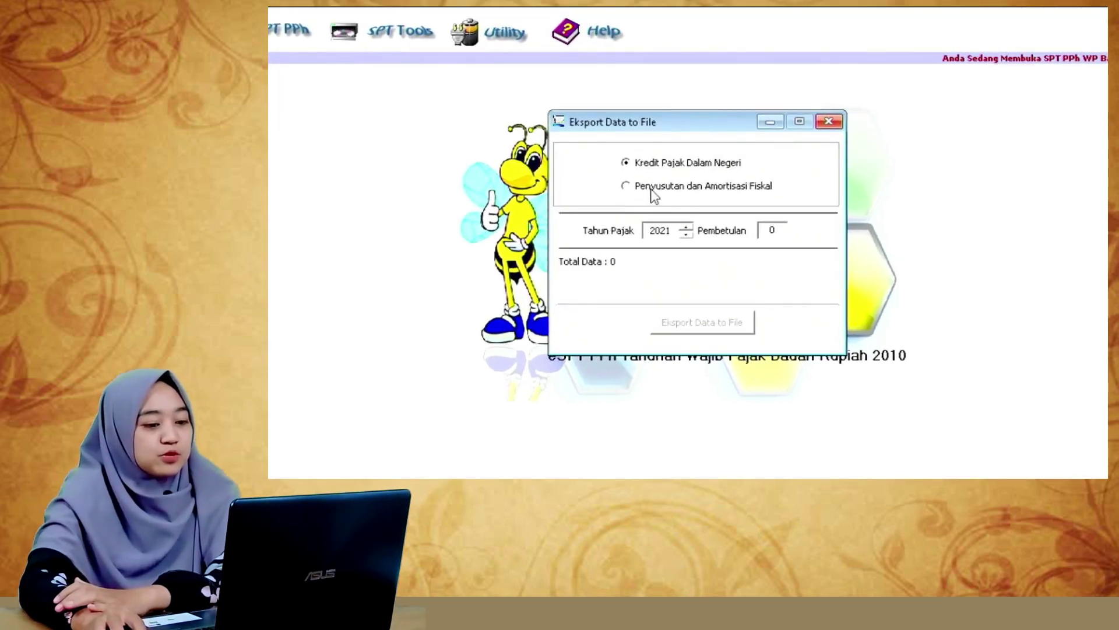
left_click(652, 187)
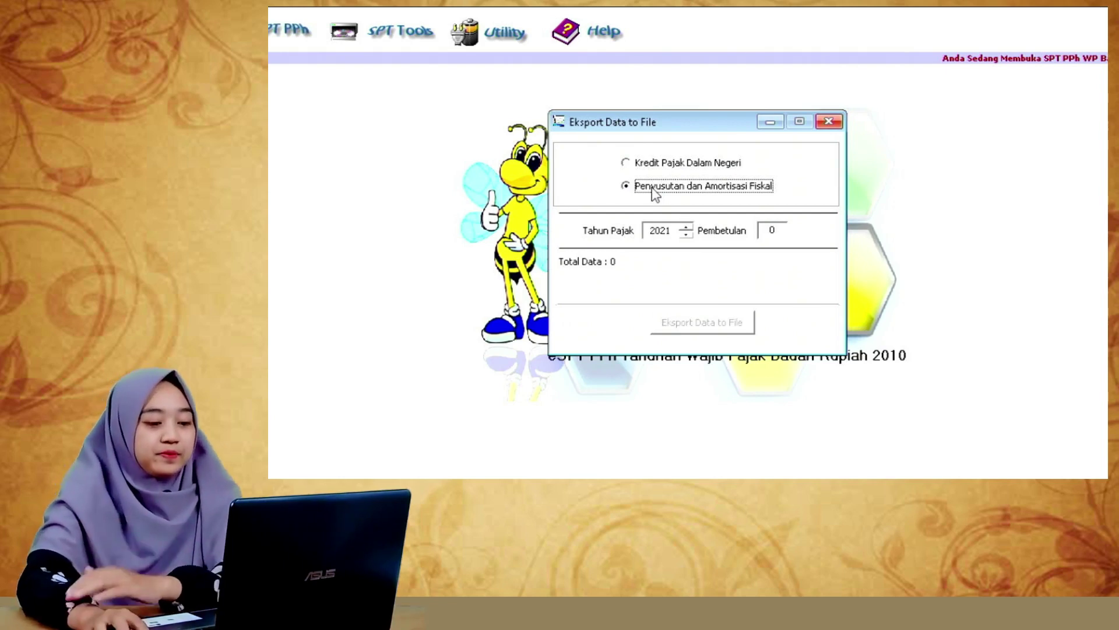
left_click(687, 235)
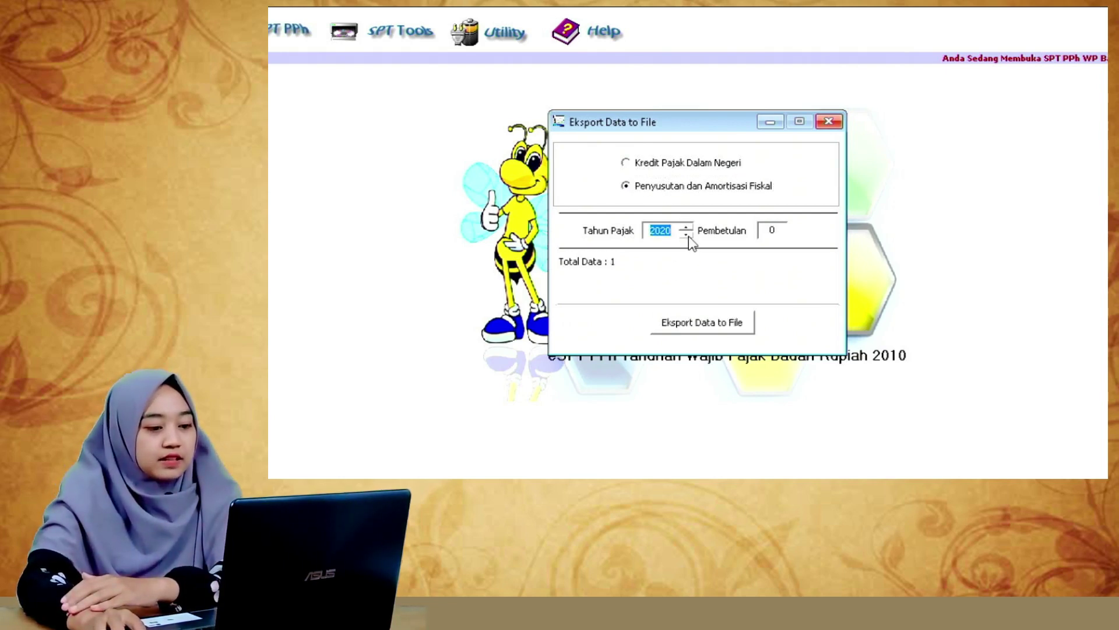
Step: Export the data with depreciation generated for the following year, save it as export penyusutan in the REKAMAN folder, and close the export dialog
left_click(708, 327)
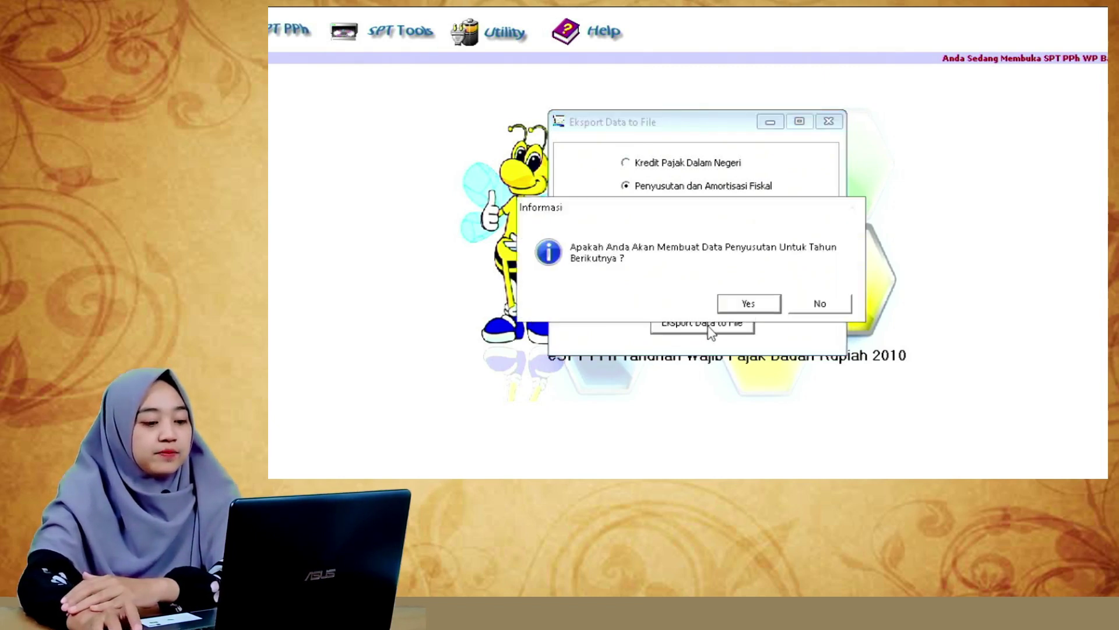
left_click(748, 306)
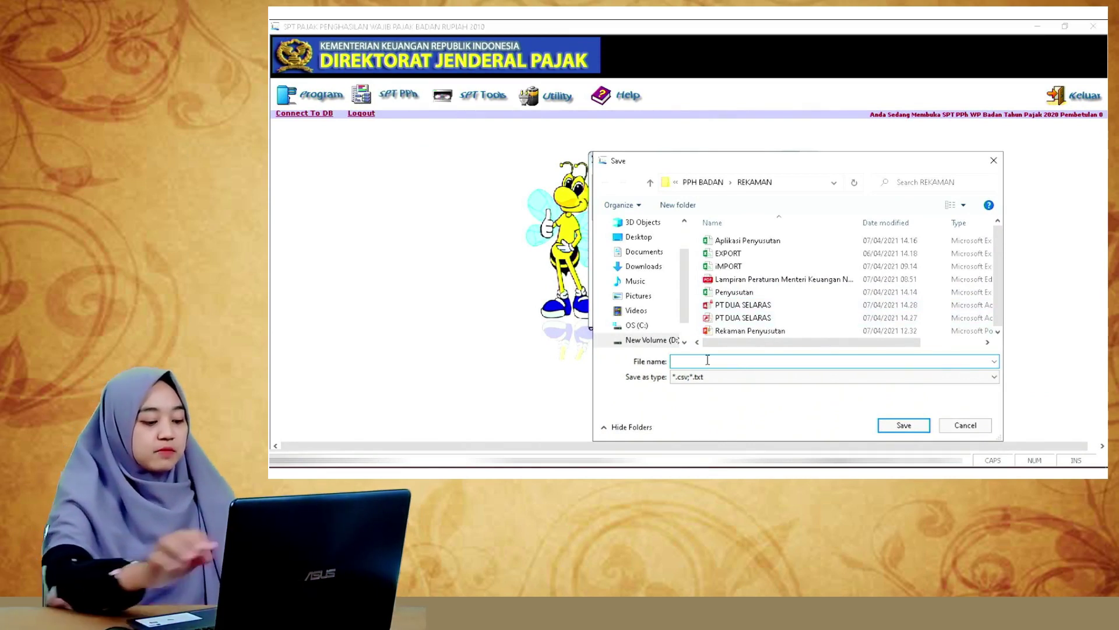
type("export penyusutan")
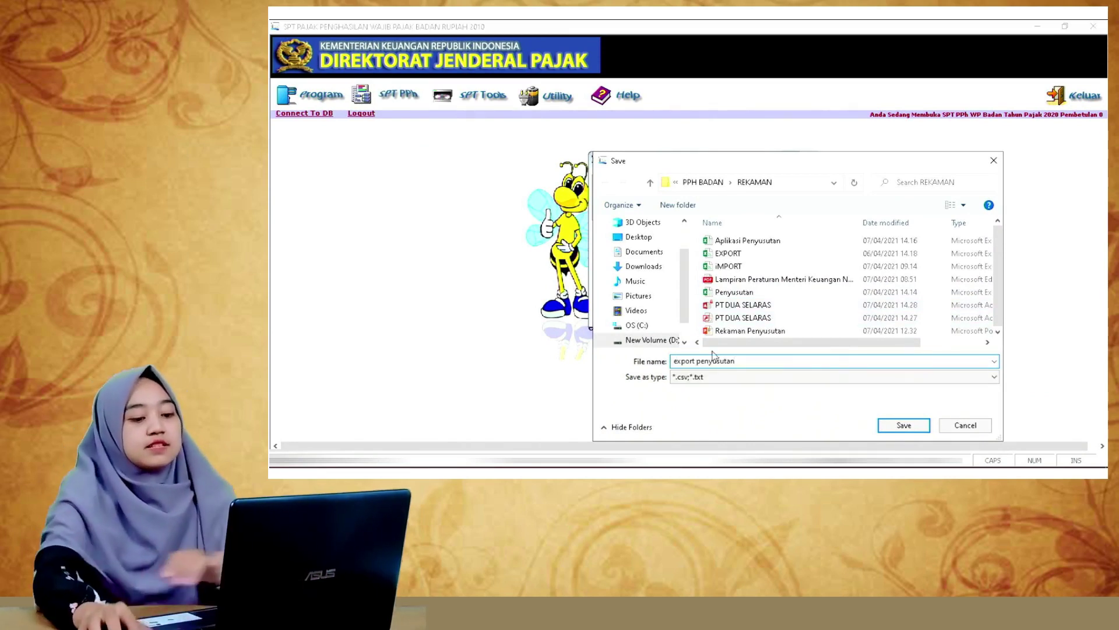
left_click(902, 426)
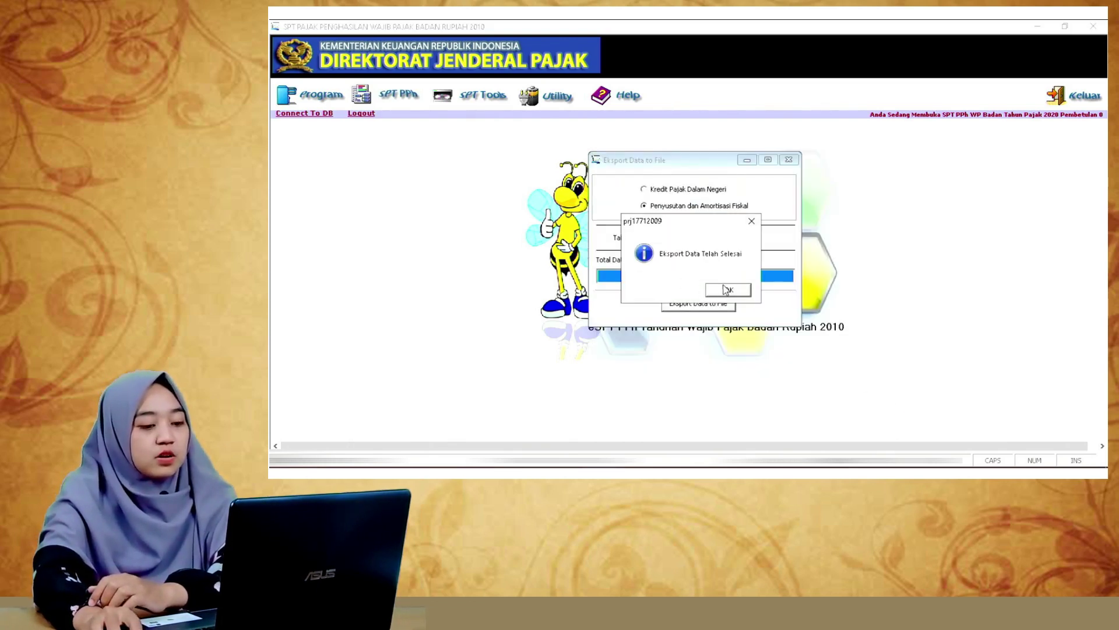
left_click(726, 290)
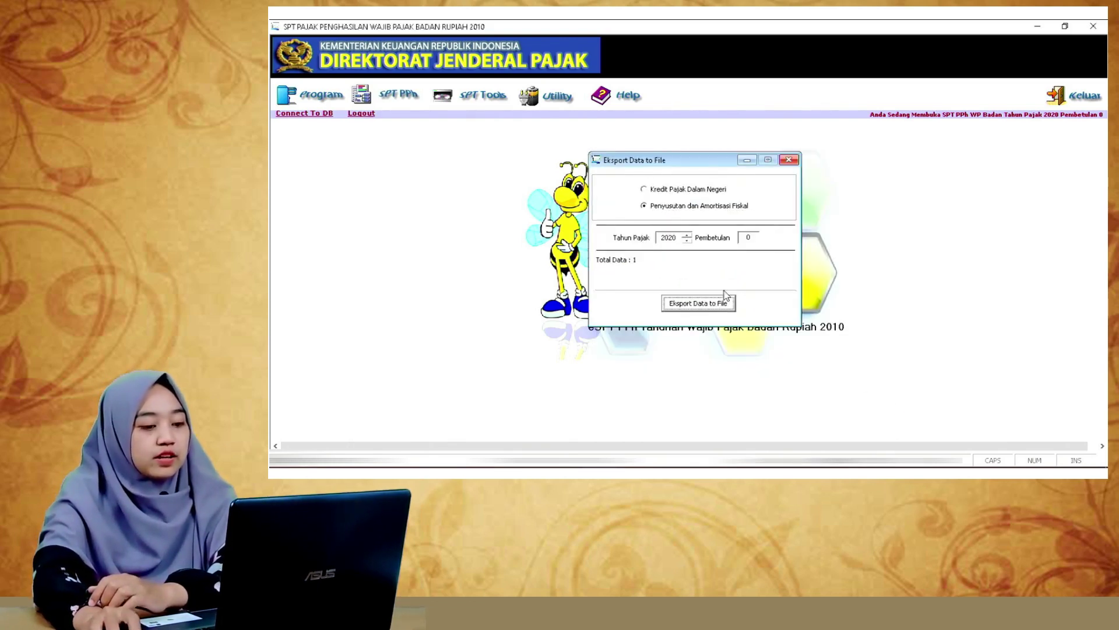
left_click(789, 159)
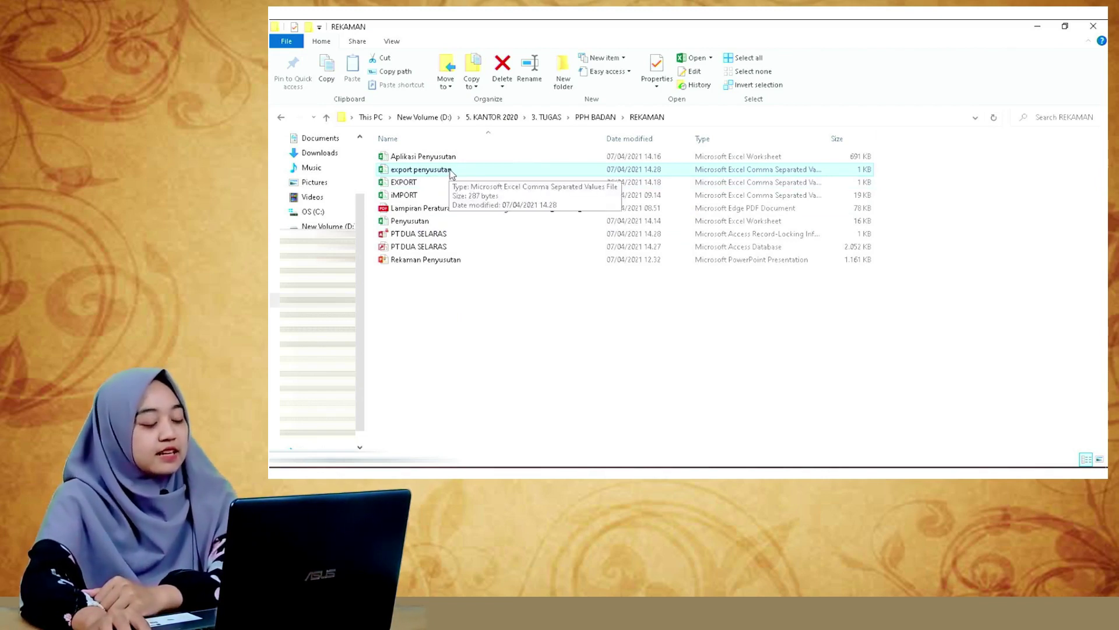
Step: Open the export penyusutan file in Excel and examine its column headings from Jenis Harta to Keterangan nama harta, widening columns where needed
double_click(451, 169)
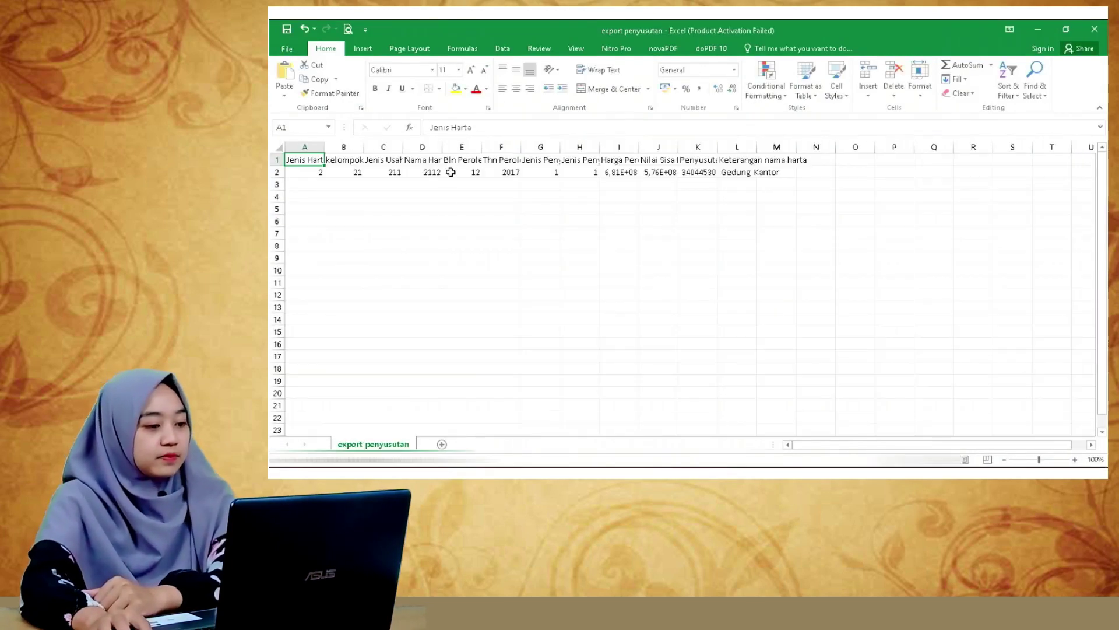
left_click(465, 246)
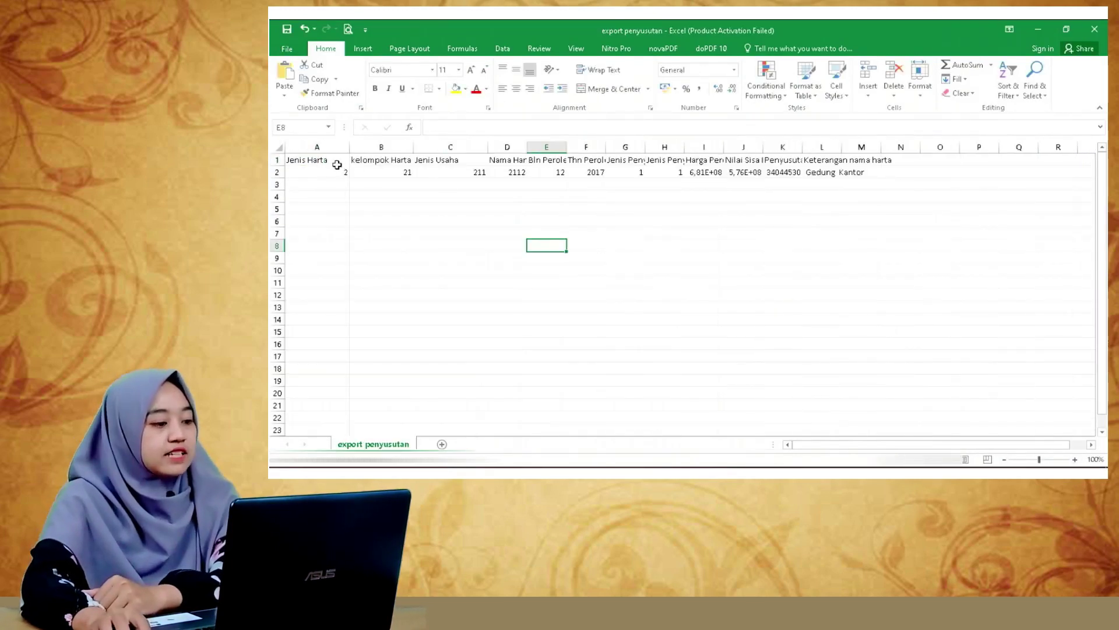
left_click(337, 163)
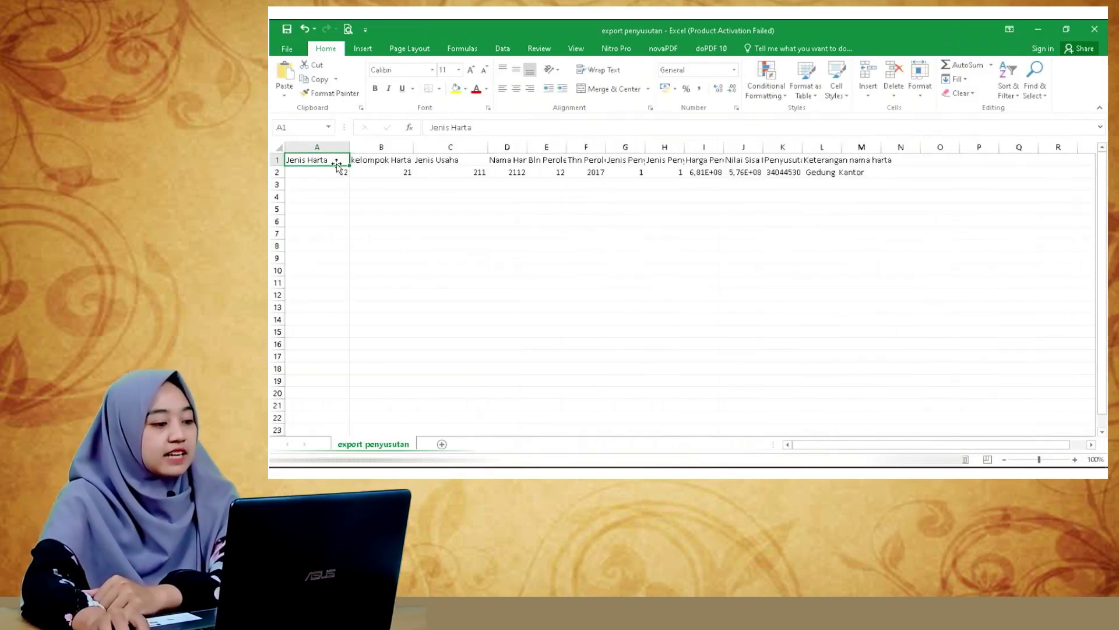
left_click(372, 162)
left_click(434, 164)
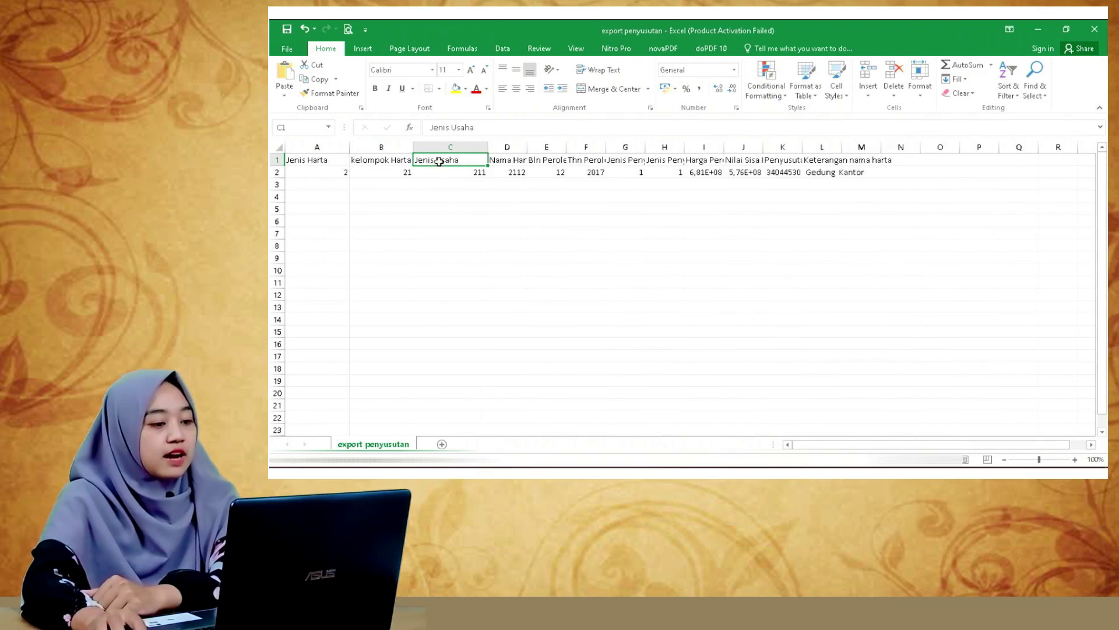
left_click(513, 163)
left_click(548, 163)
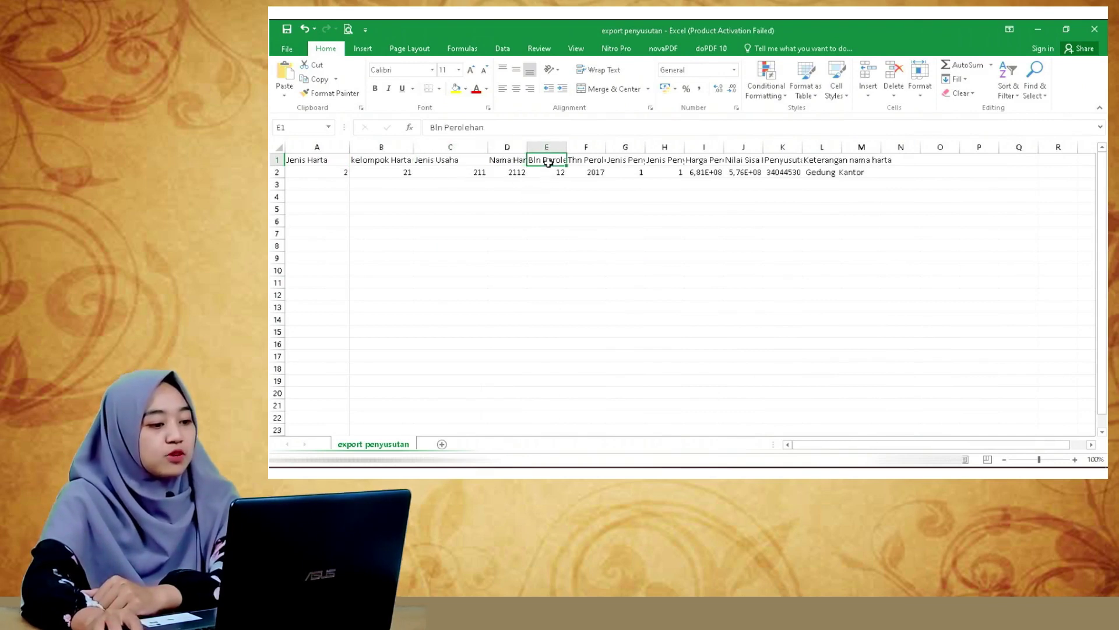
left_click(591, 163)
left_click(623, 160)
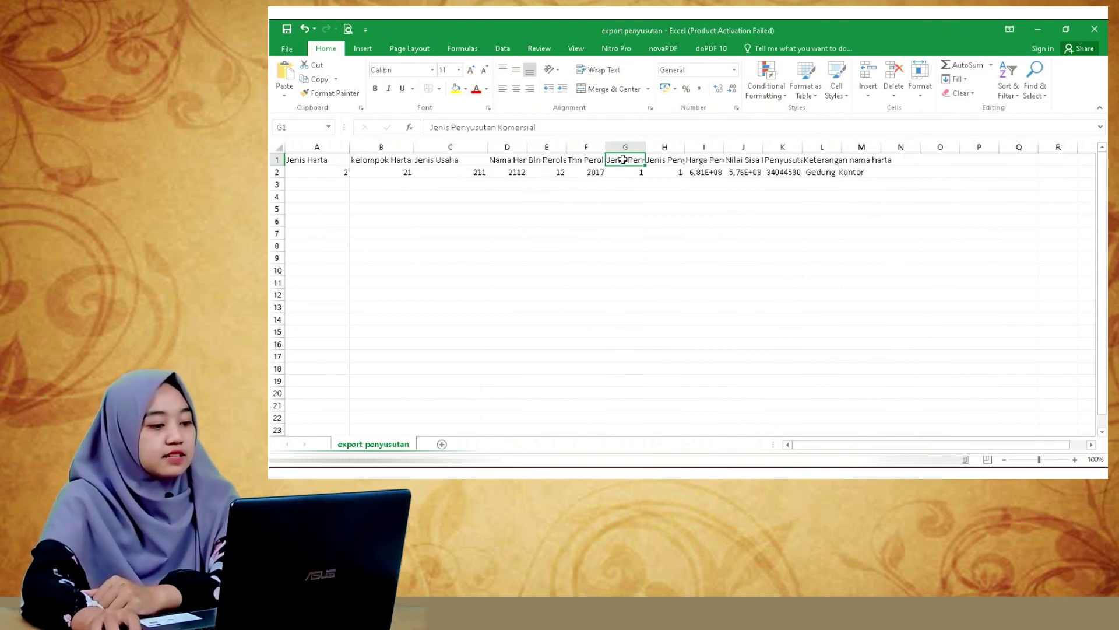
left_click(666, 160)
left_click(707, 161)
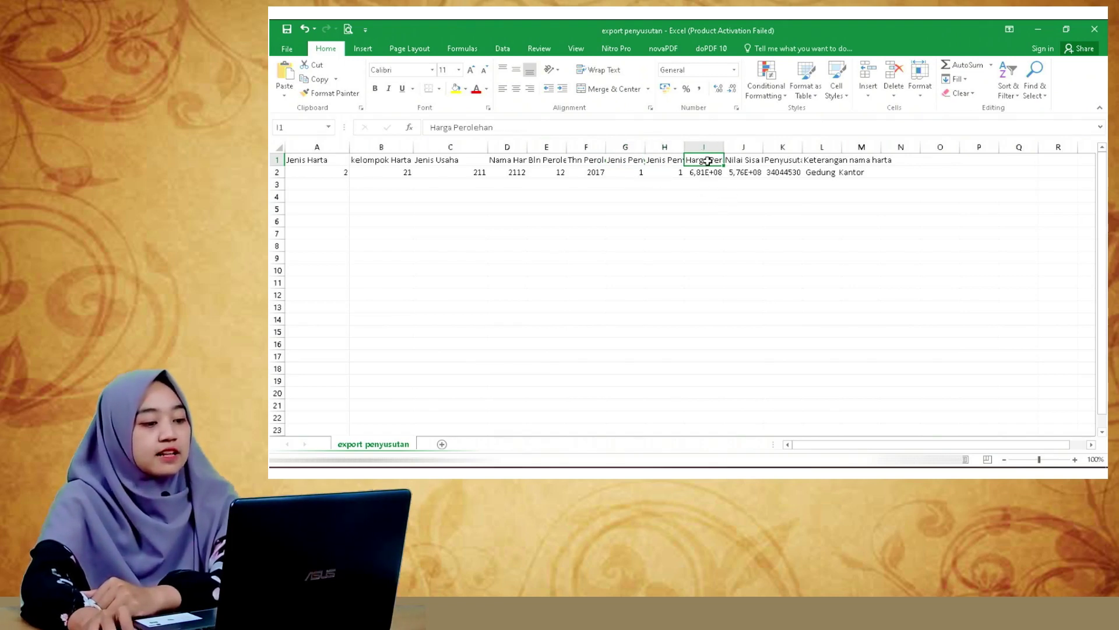
left_click(745, 159)
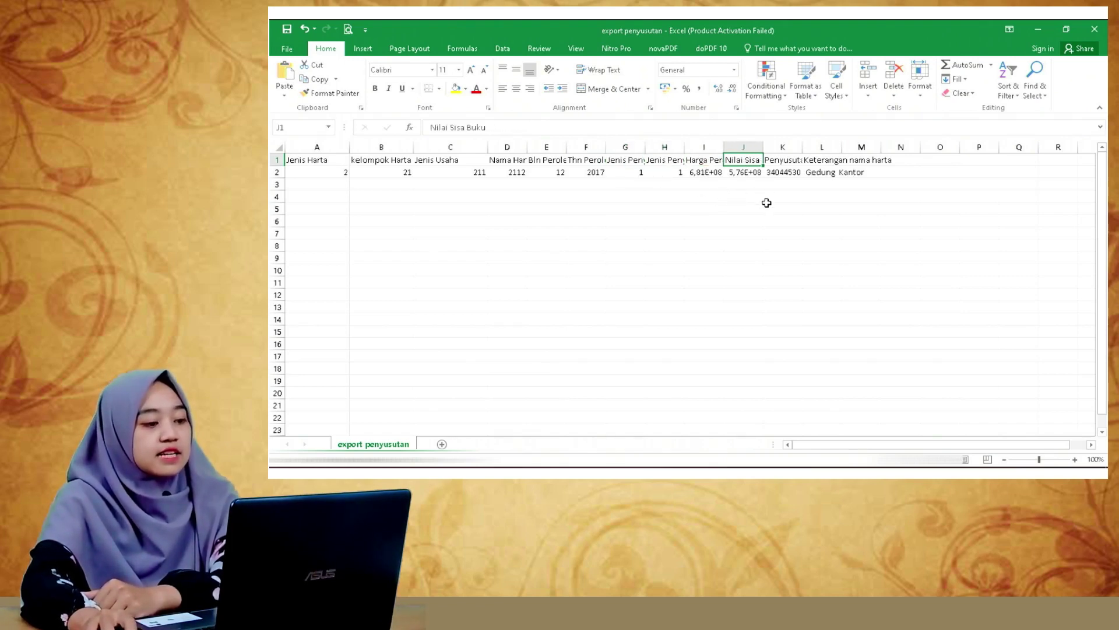
left_click(784, 159)
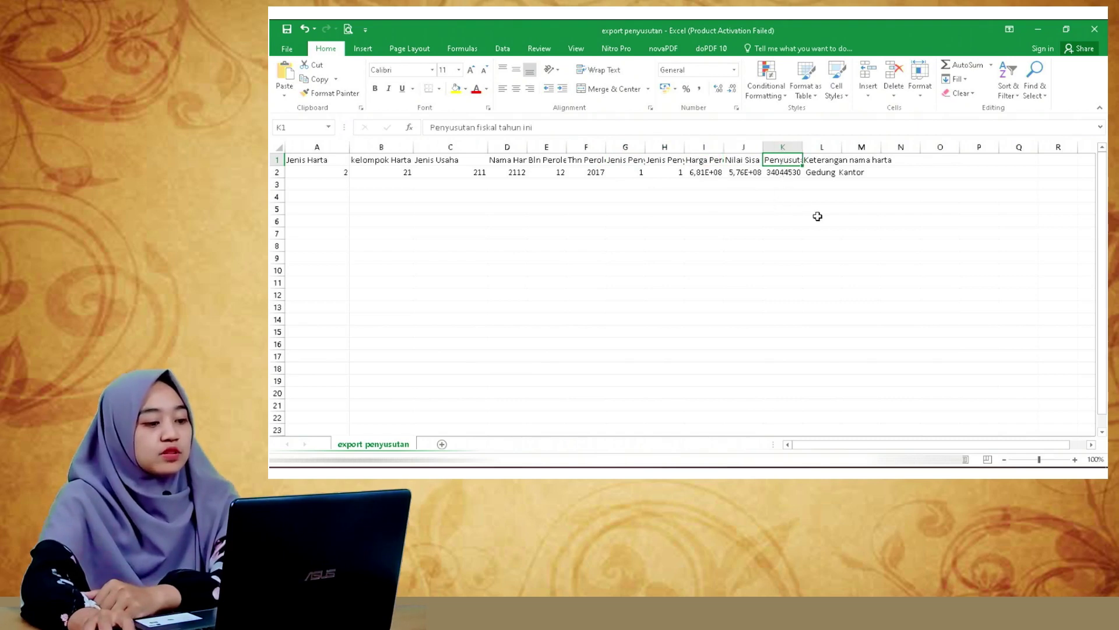
left_click(828, 160)
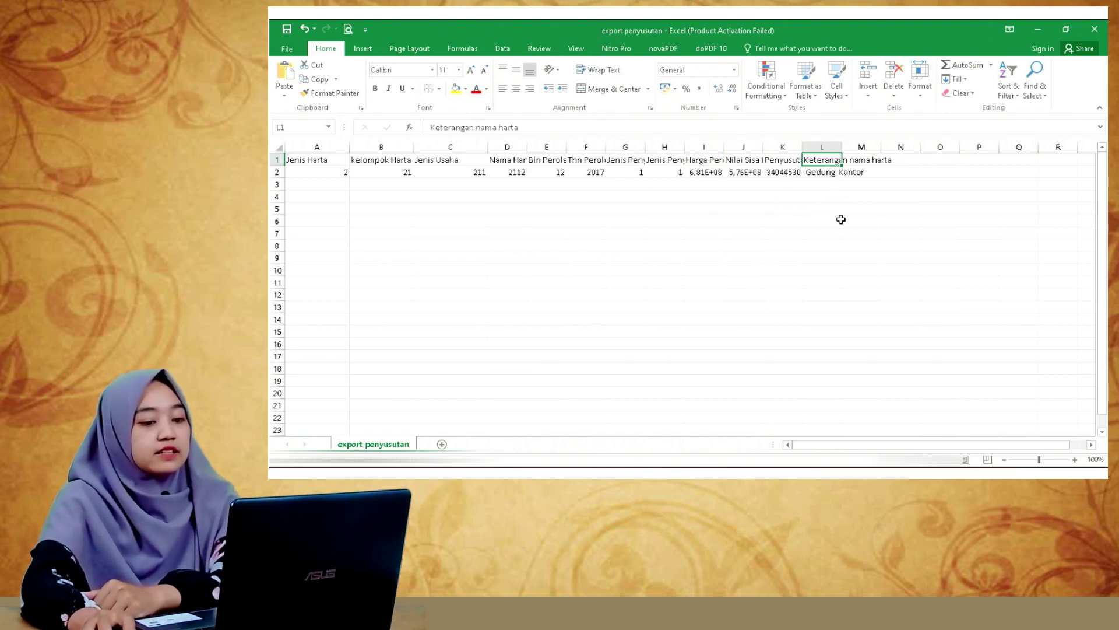
left_click(856, 149)
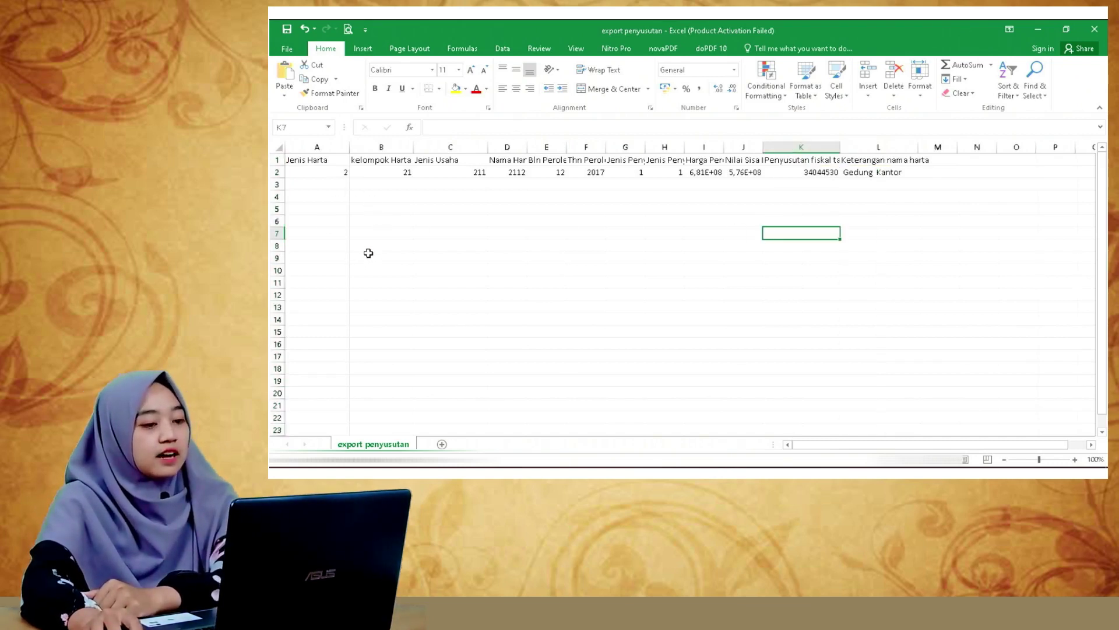
Step: Glance at the Menteri Keuangan regulation attachment PDF, then return to the export penyusutan sheet and narrow the Jenis Harta column slightly
key("alt+Tab")
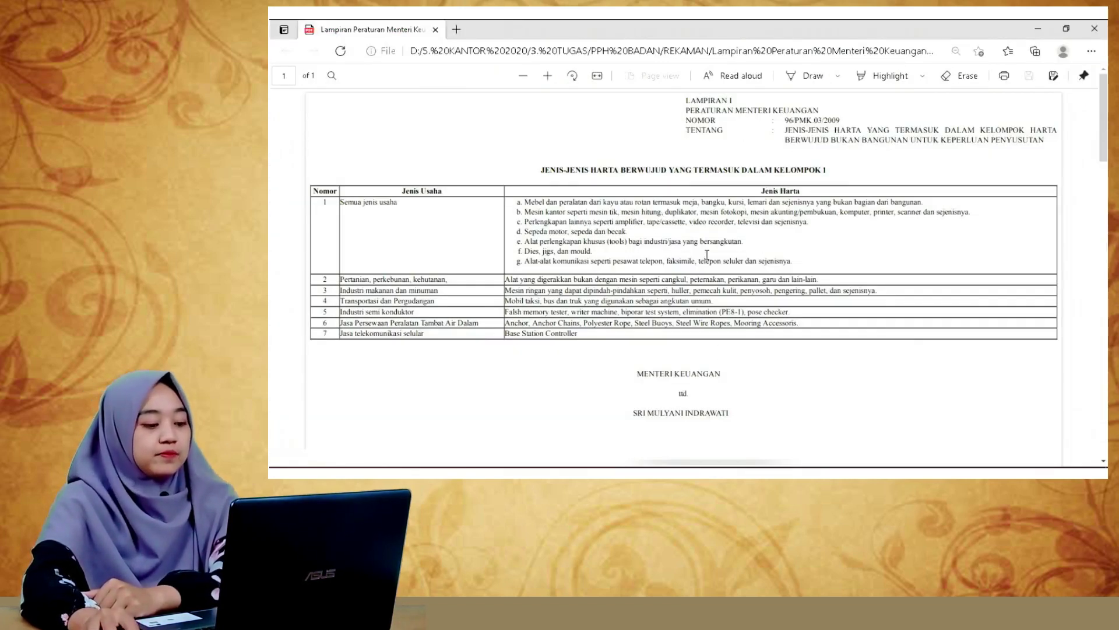
key("alt+Tab")
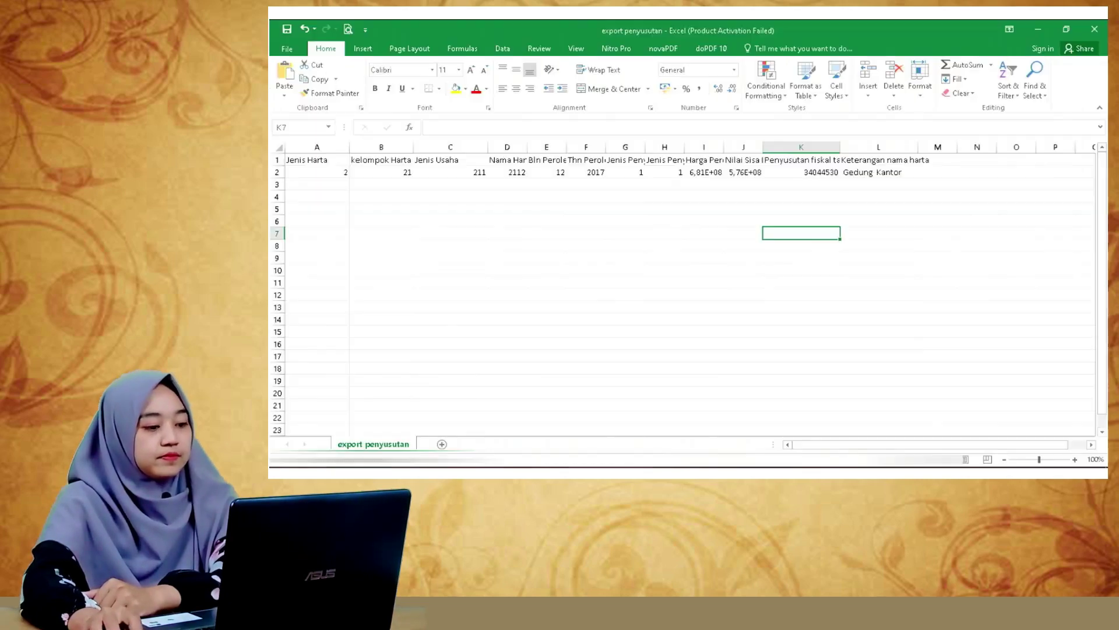
left_click(508, 321)
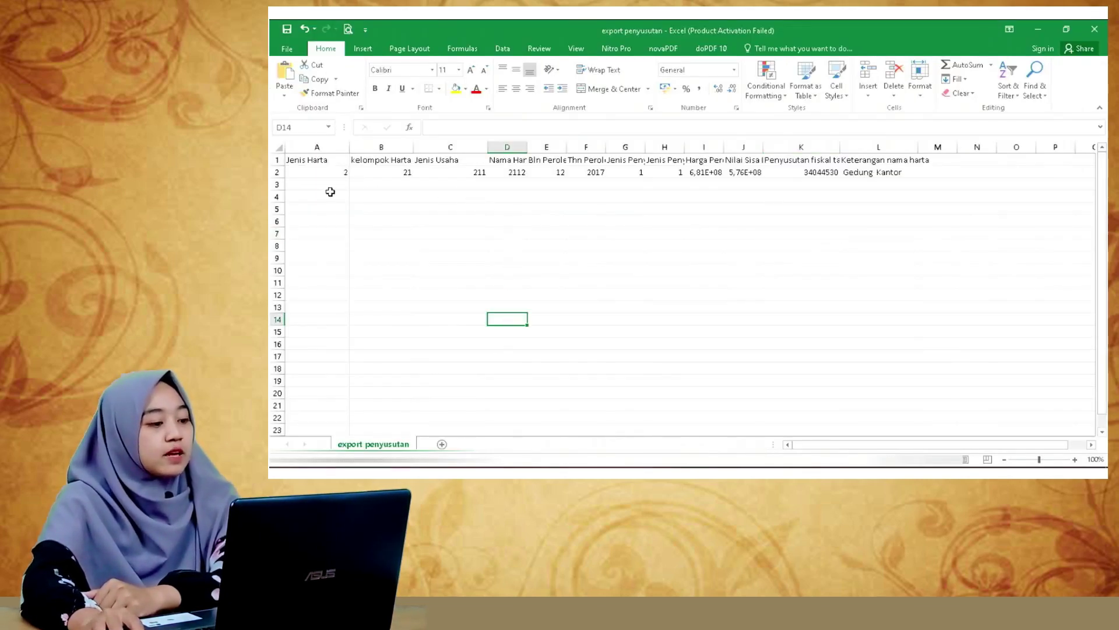
left_click_drag(350, 147, 343, 147)
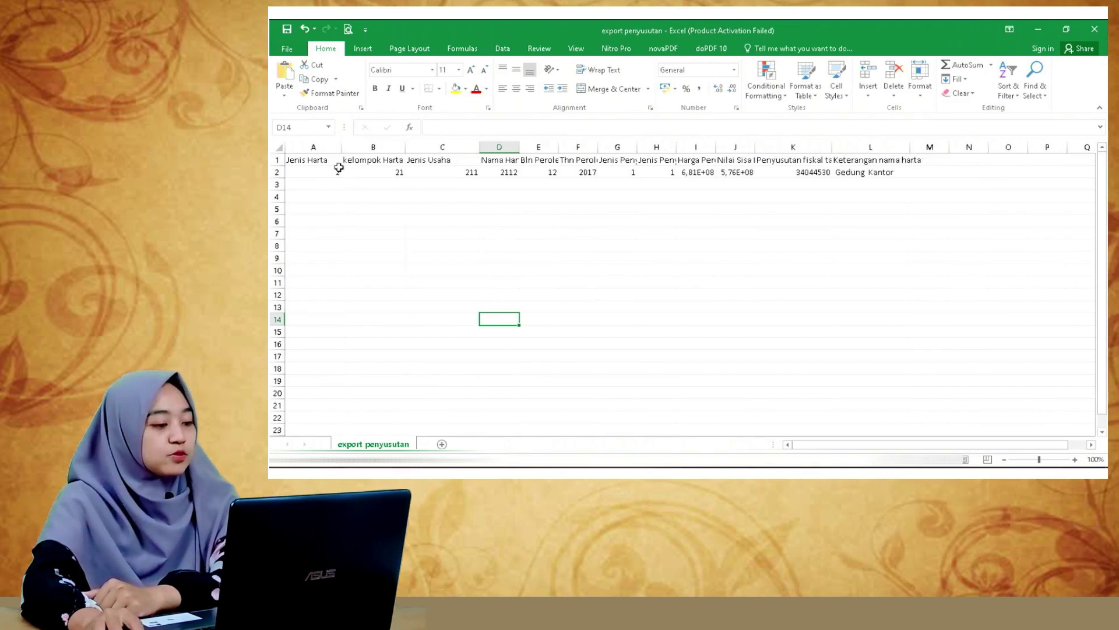
left_click(333, 196)
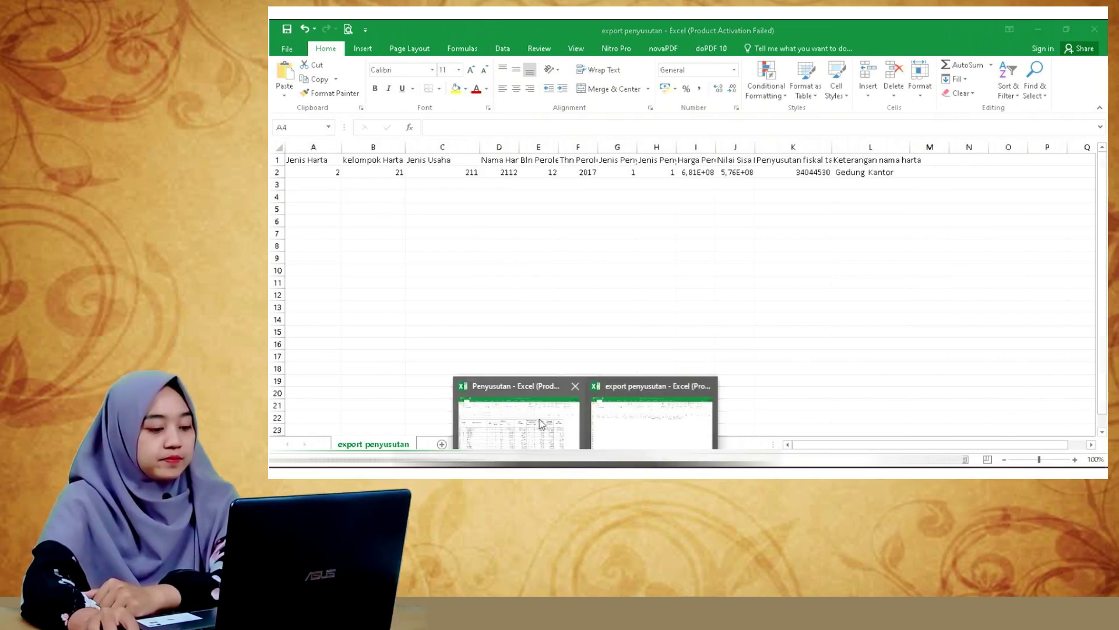
Step: Switch to the Penyusutan workbook and review the whole asset list from Gedung Kantor to Software Aplikasi Akuntansi
left_click(519, 419)
left_click_drag(304, 192, 304, 329)
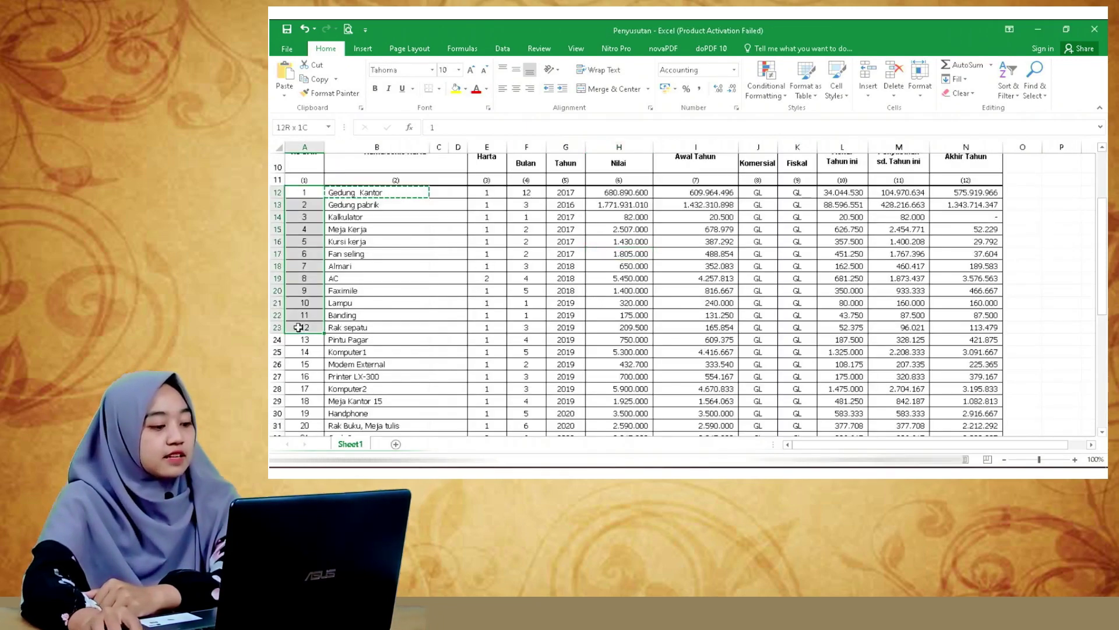
scroll(373, 320, "down", 6)
scroll(368, 318, "down", 6)
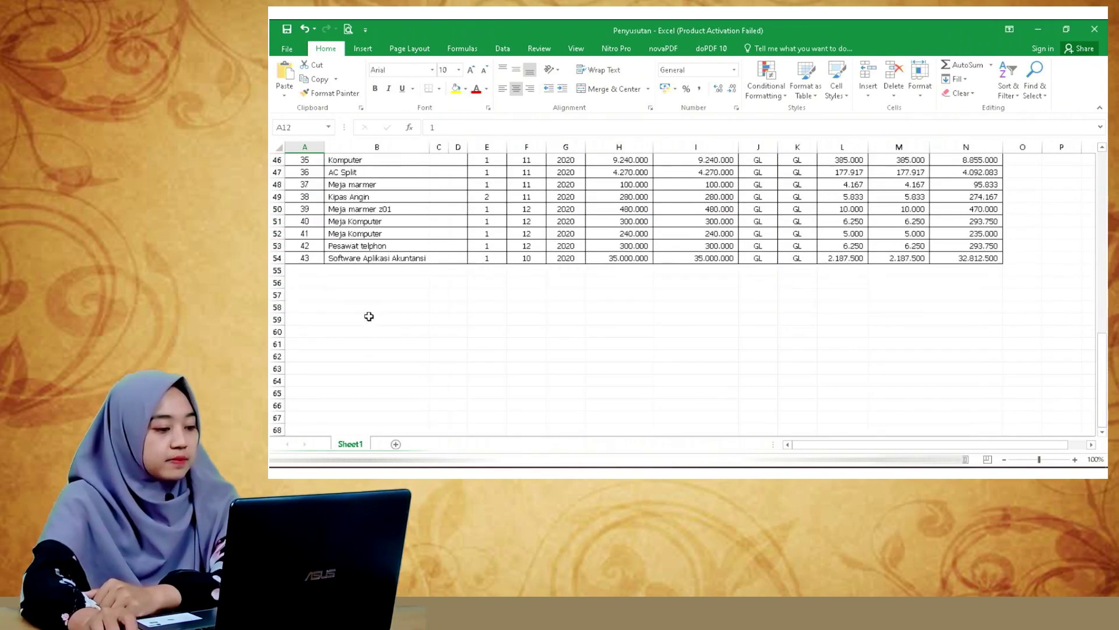
left_click(347, 291)
scroll(334, 287, "up", 8)
scroll(334, 285, "up", 7)
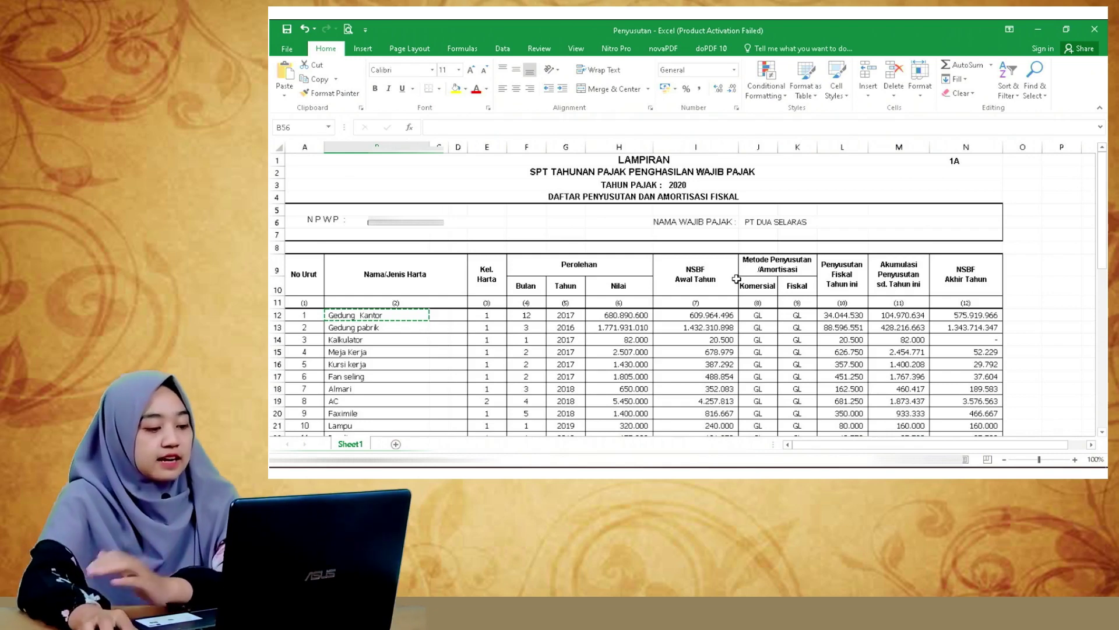
scroll(649, 320, "down", 2)
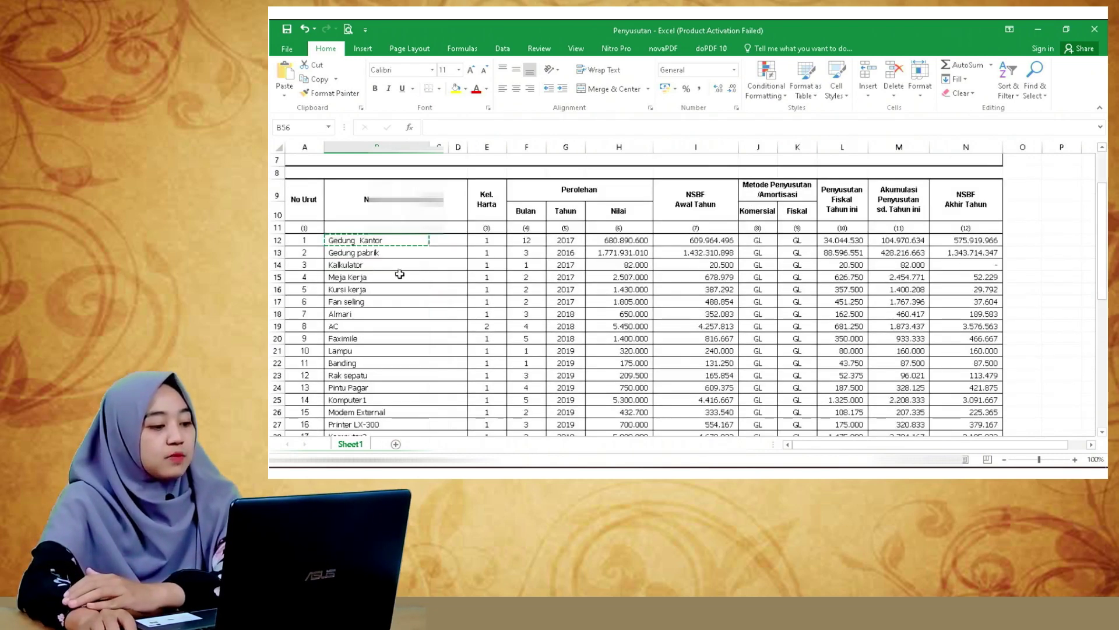
scroll(396, 274, "down", 11)
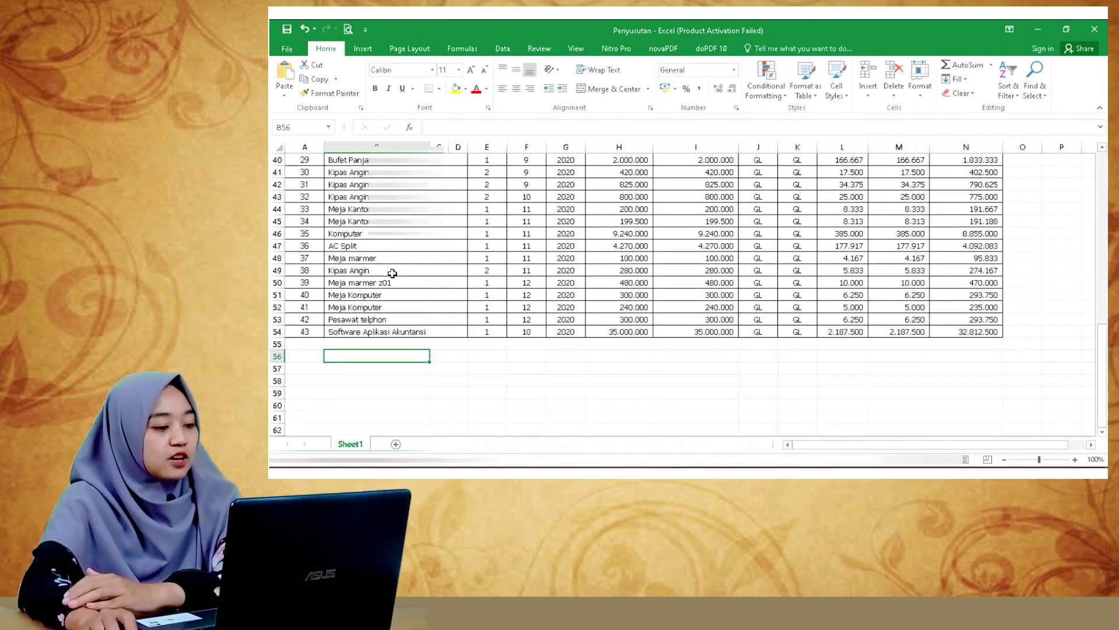
scroll(392, 273, "up", 13)
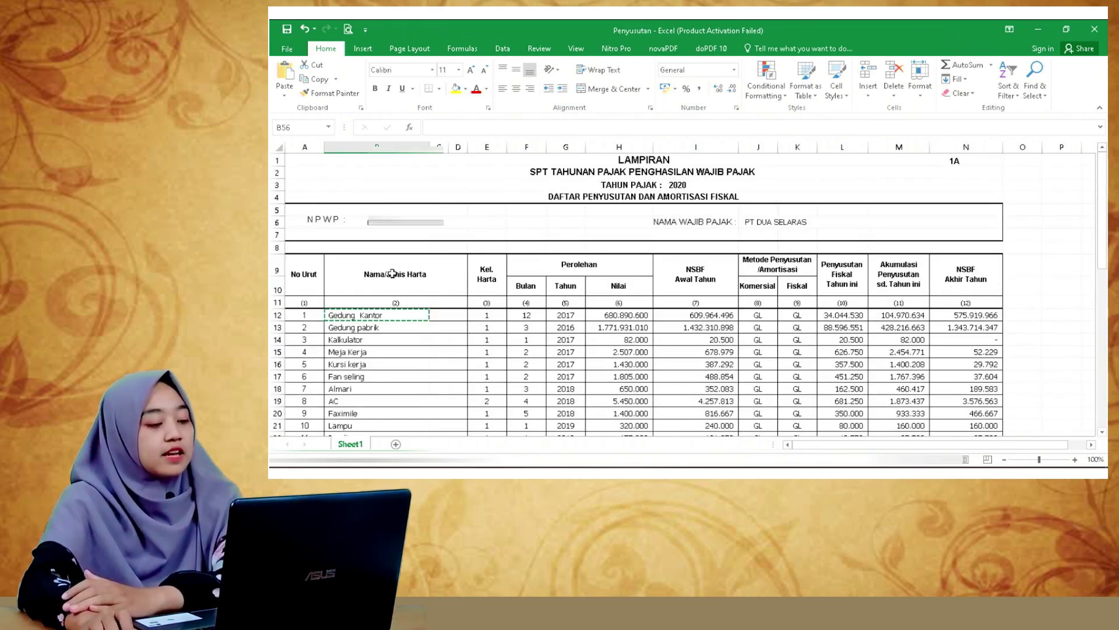
scroll(399, 298, "down", 1)
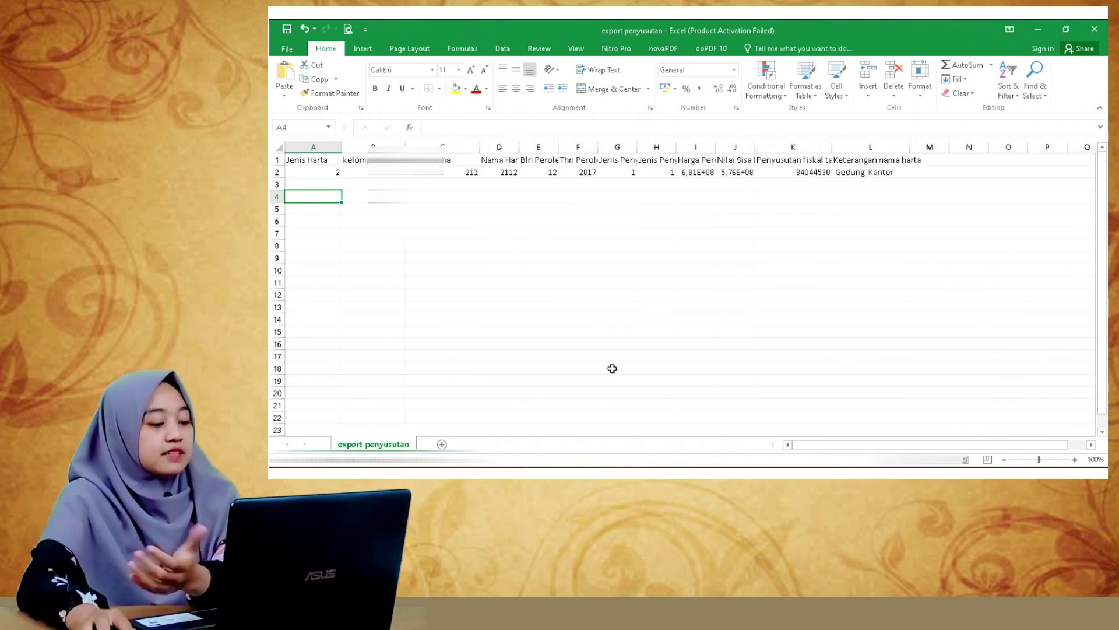
Step: Compare the Jenis Harta code in the export penyusutan sheet with the Gedung Kantor entry in the Penyusutan workbook
left_click(585, 471)
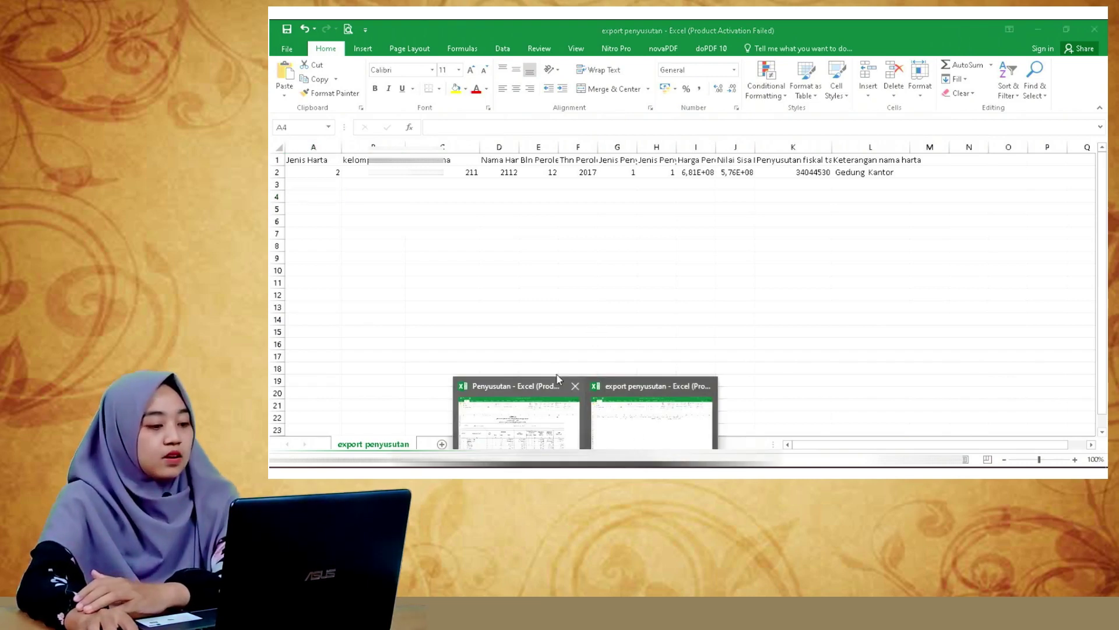
left_click(315, 174)
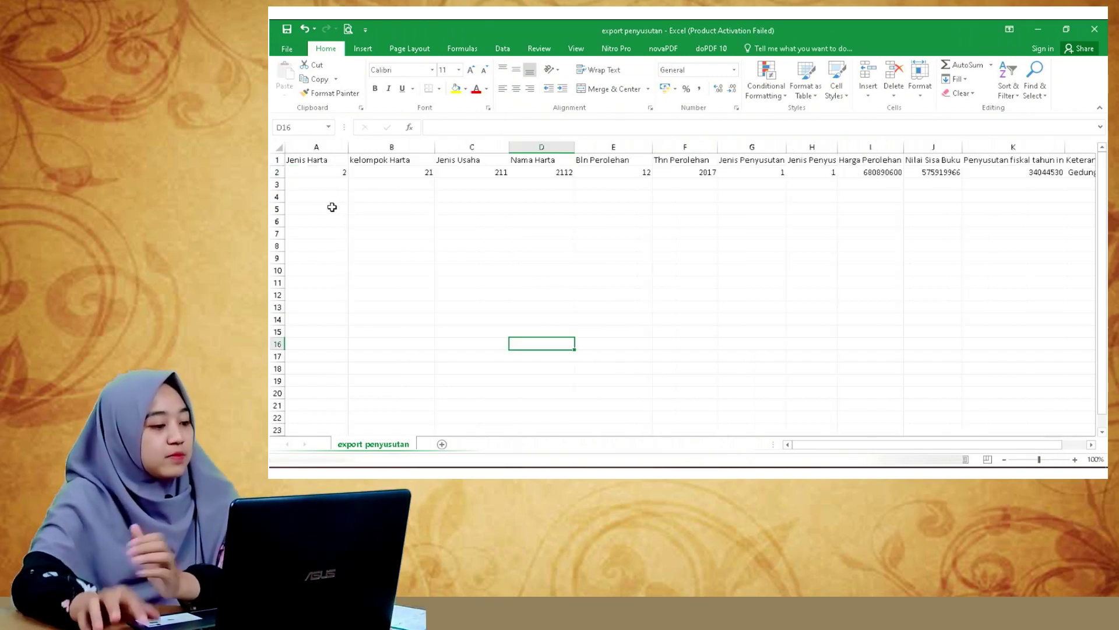
left_click(320, 159)
left_click(321, 174)
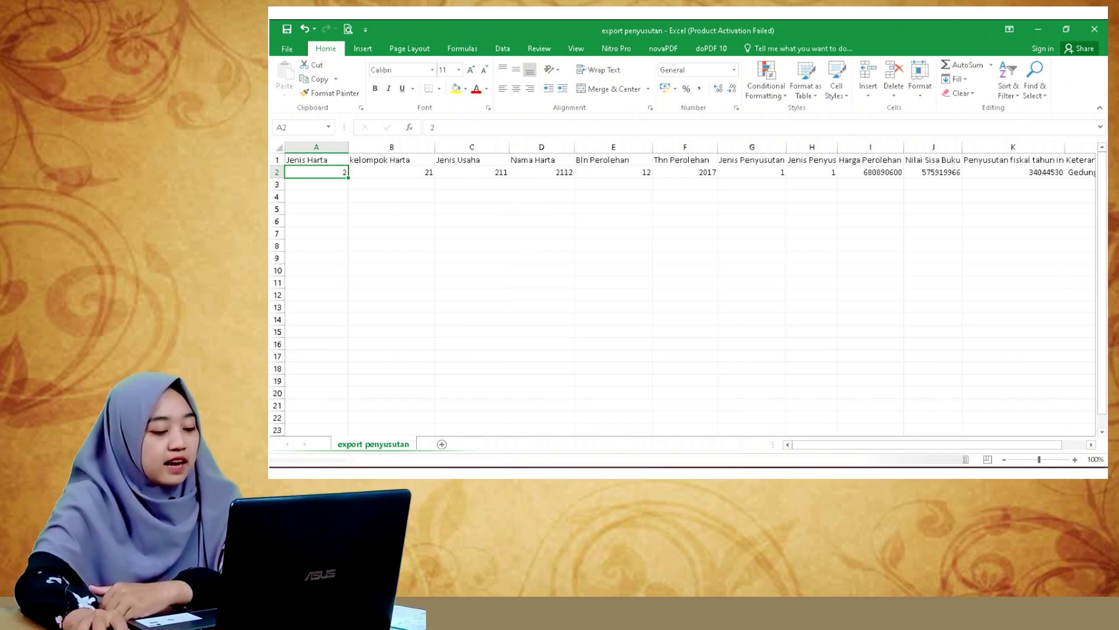
left_click(587, 473)
left_click(595, 428)
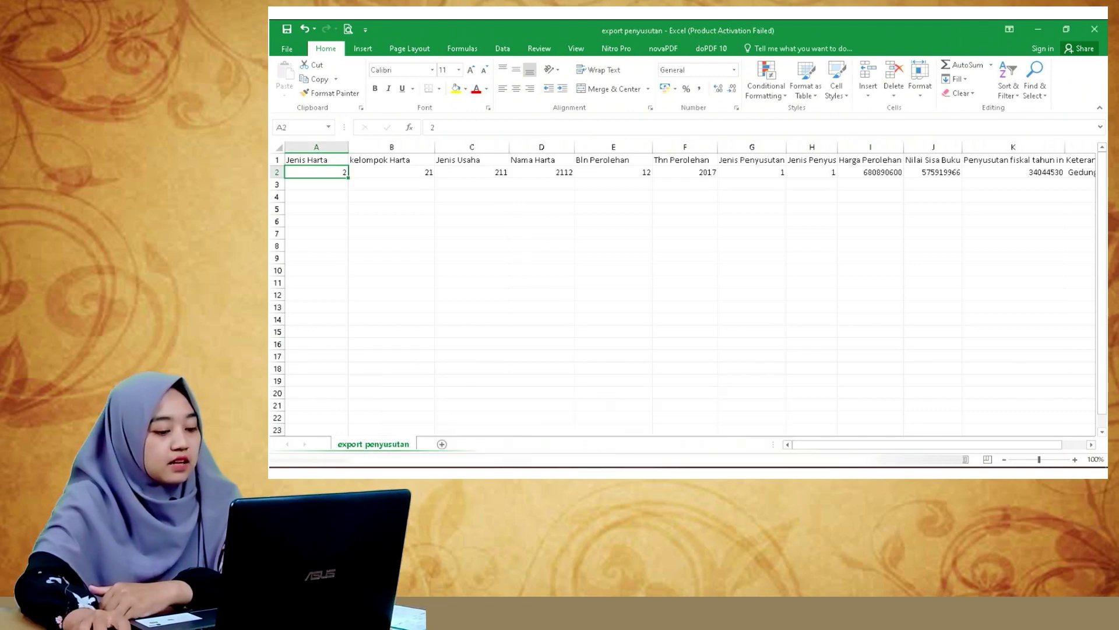
left_click(586, 473)
left_click(478, 421)
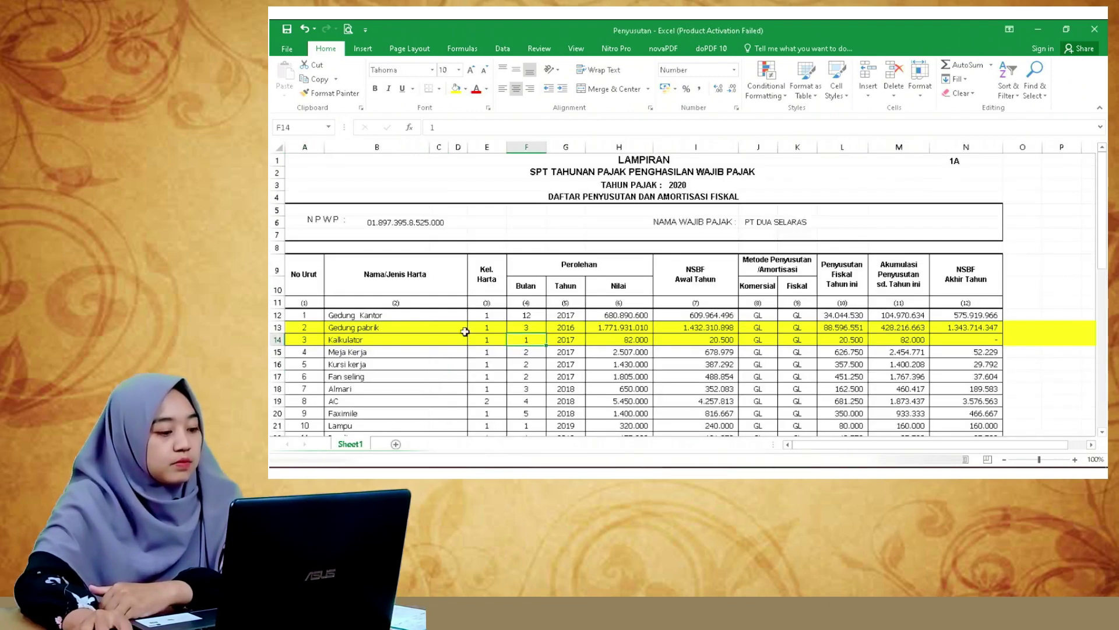
left_click(386, 315)
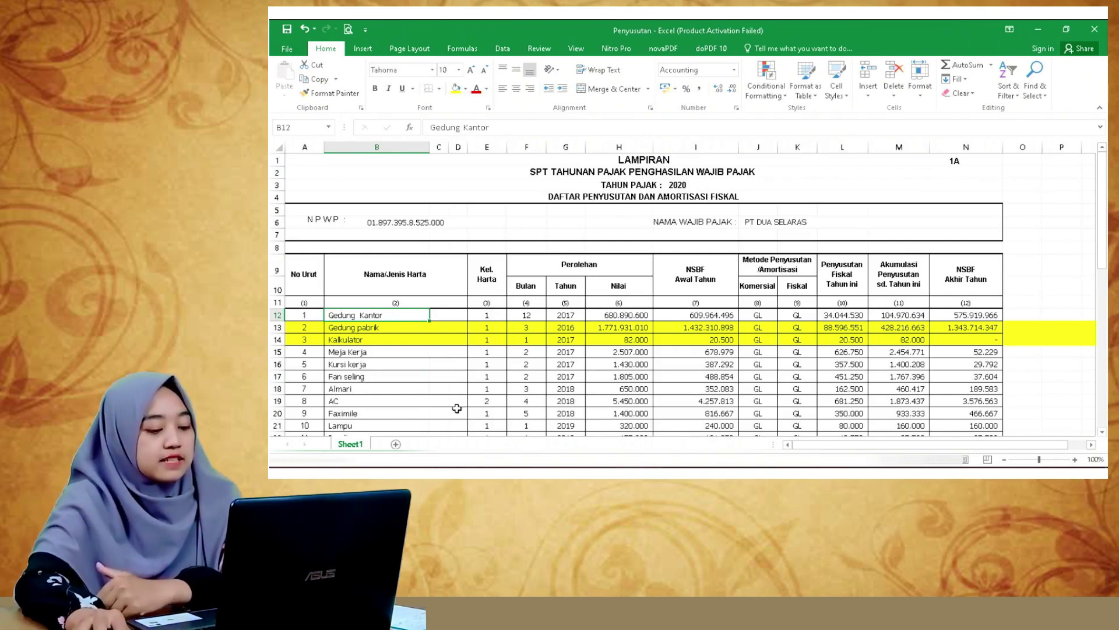
left_click(587, 473)
left_click(594, 429)
left_click(379, 222)
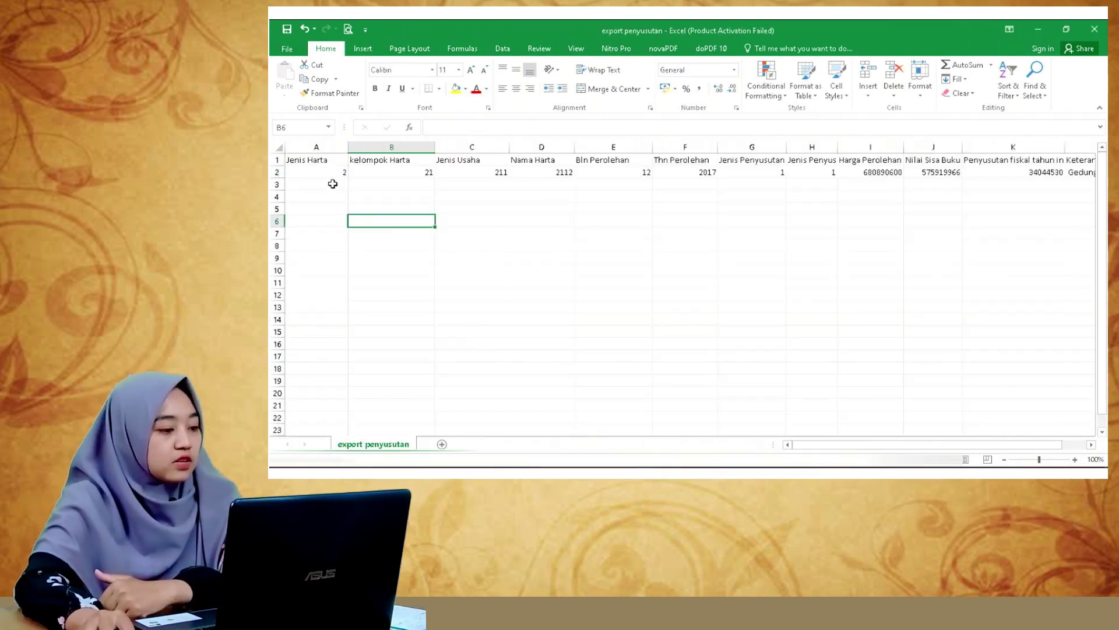
left_click(327, 172)
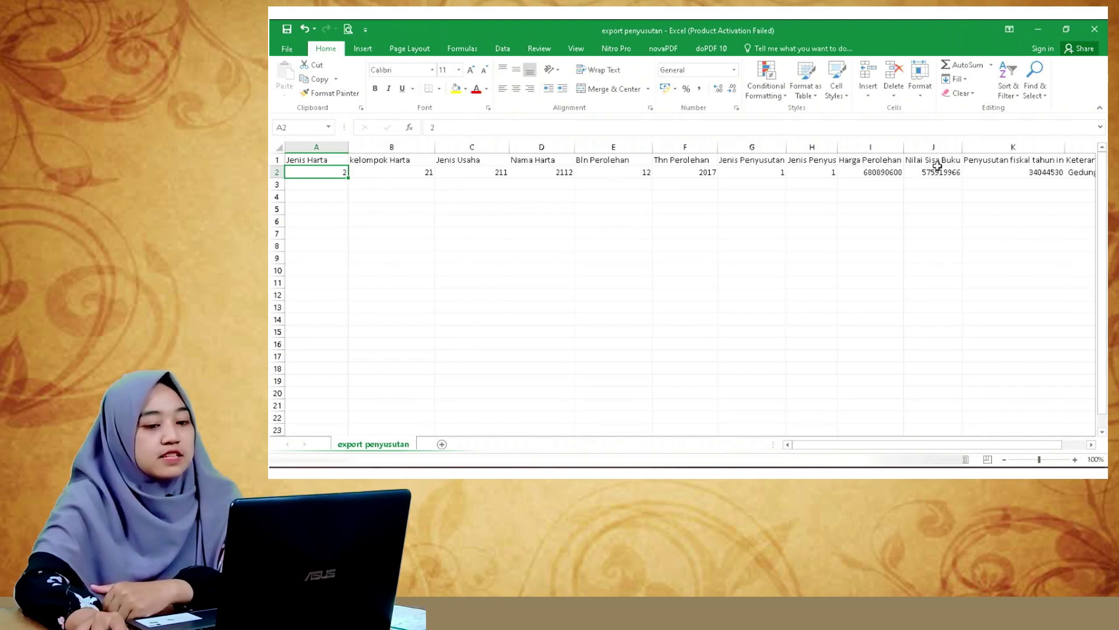
Step: Examine the kelompok Harta, Jenis Usaha and Nama Harta codes in row 2, consulting the Menteri Keuangan regulation PDF for the groups
left_click(401, 171)
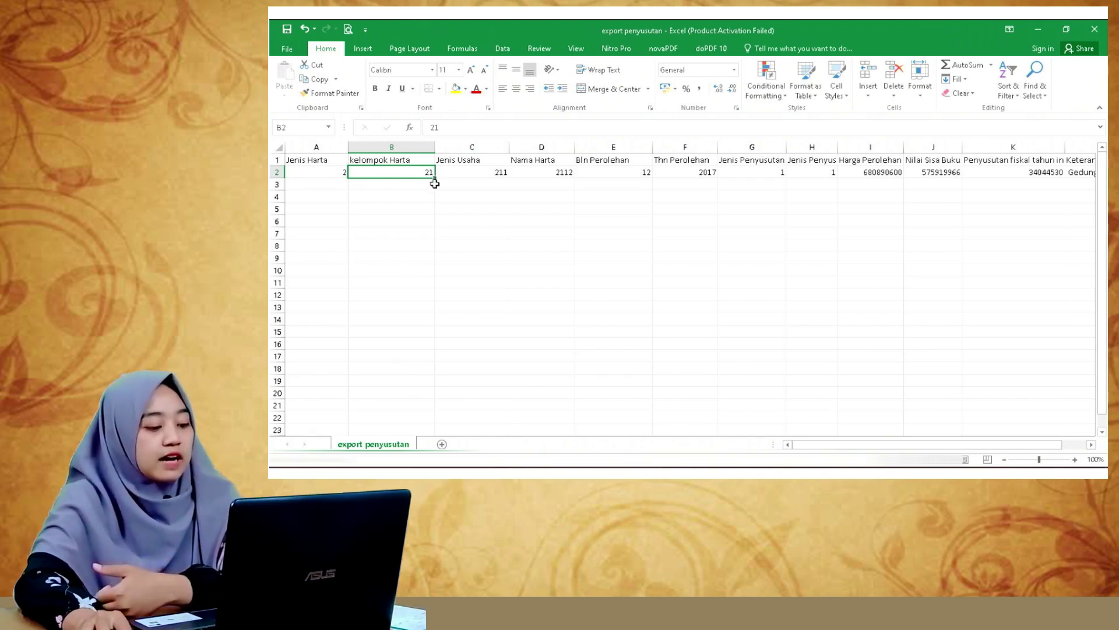
left_click(442, 444)
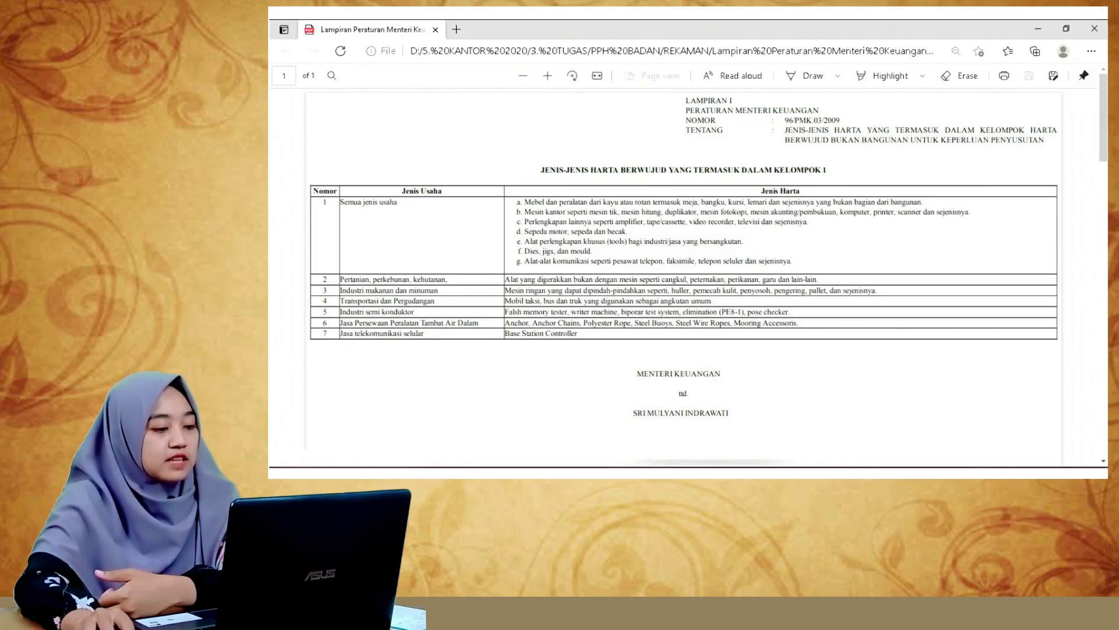
key("alt+Tab")
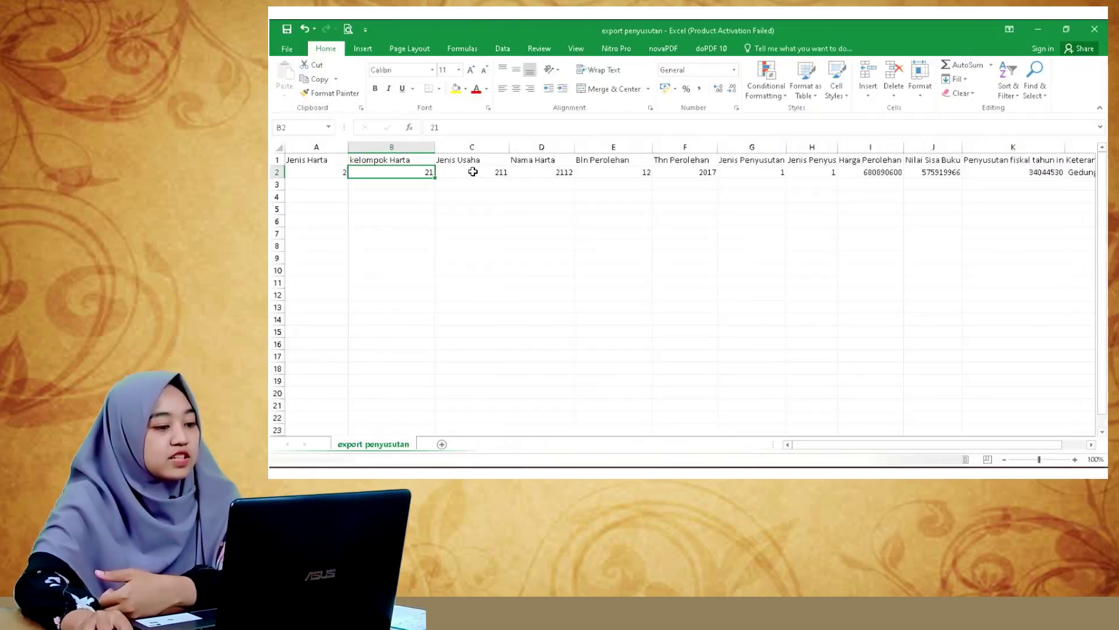
left_click(473, 172)
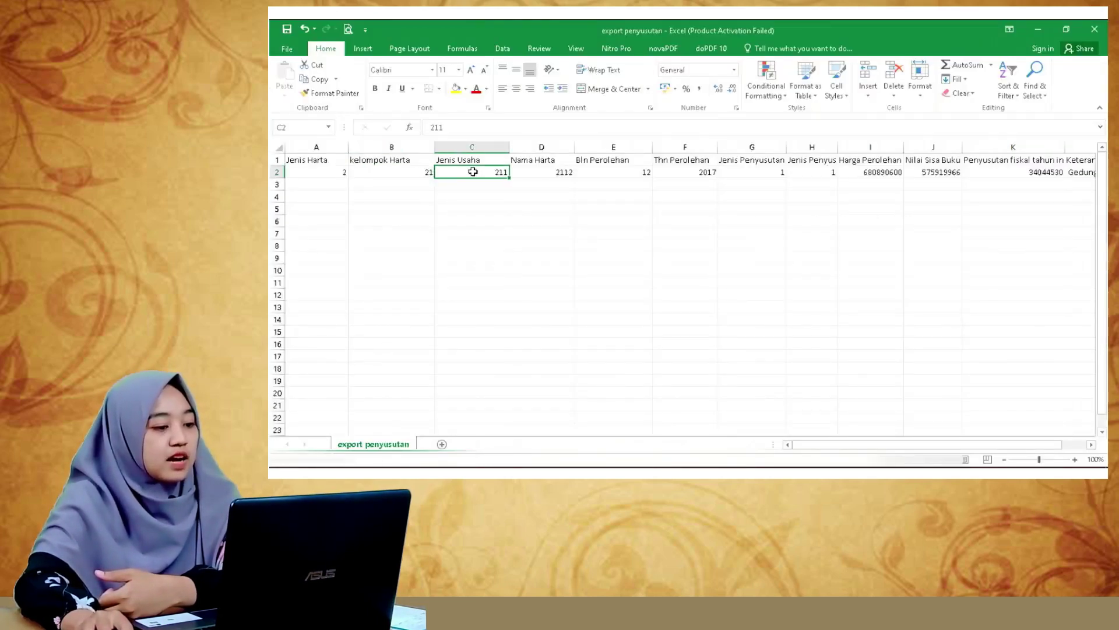
left_click(551, 171)
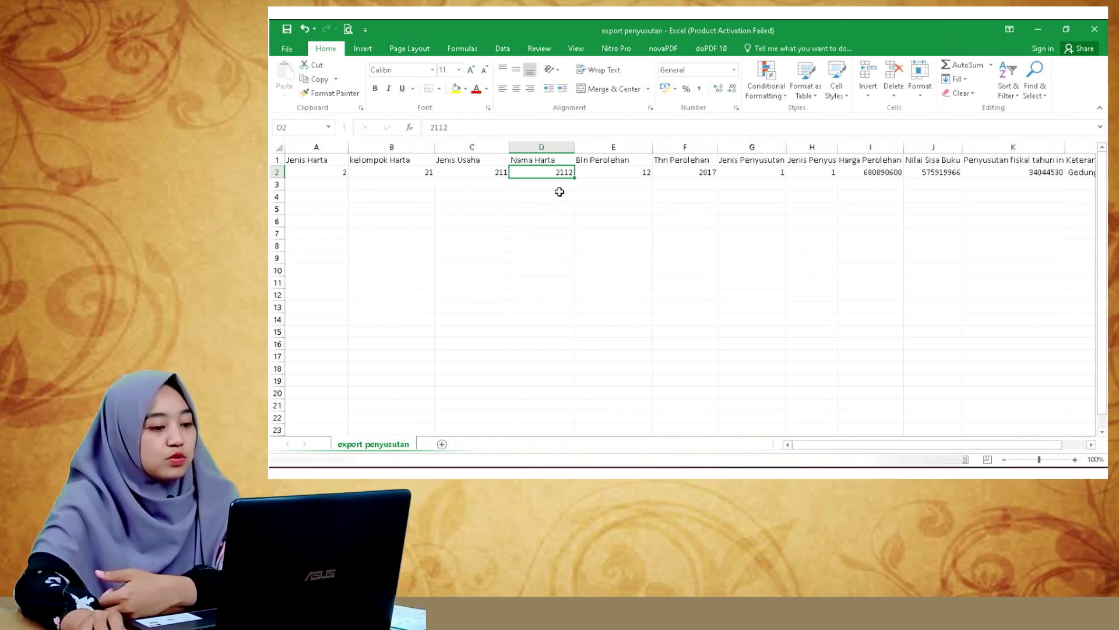
Step: Compare Bln Perolehan and Thn Perolehan in row 2 with Gedung Kantor's acquisition month and year in the Penyusutan workbook
left_click(622, 175)
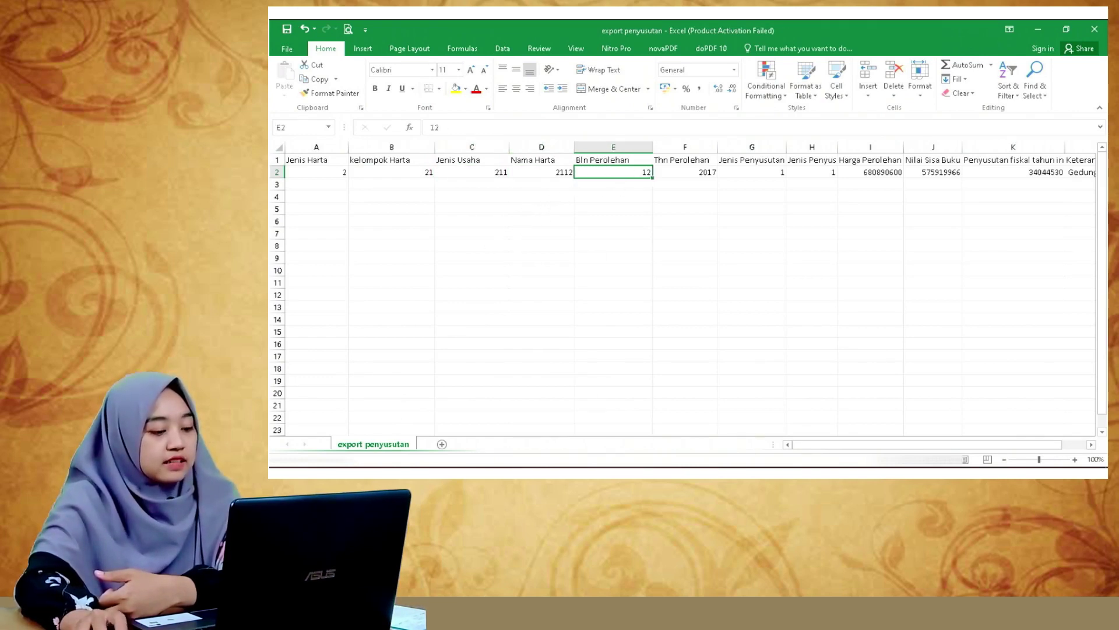
left_click(453, 415)
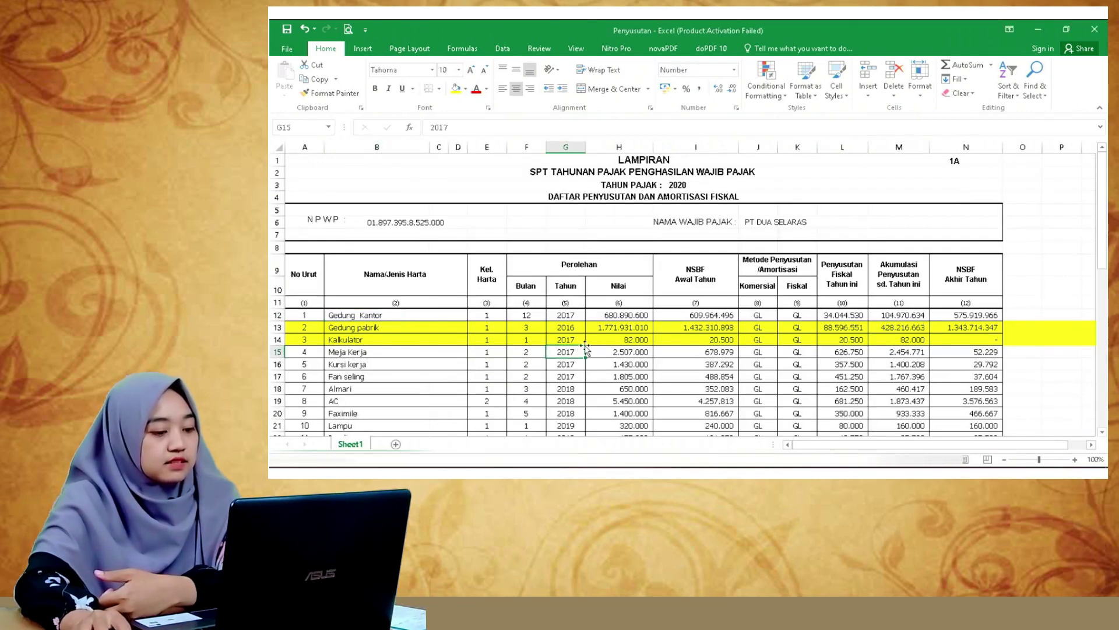
left_click(527, 315)
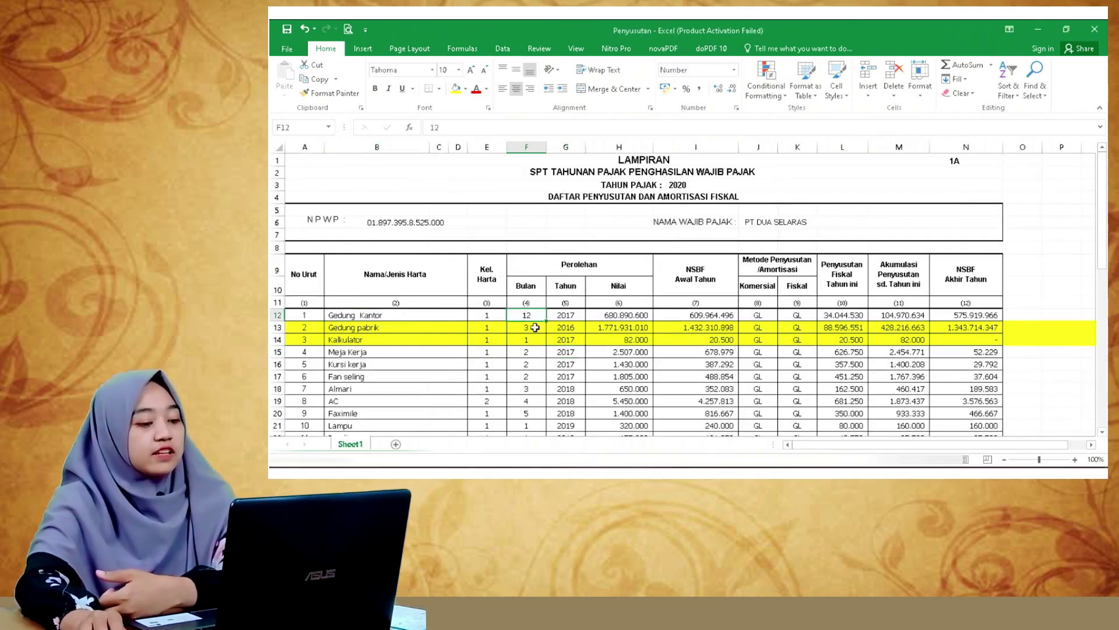
scroll(535, 327, "down", 1)
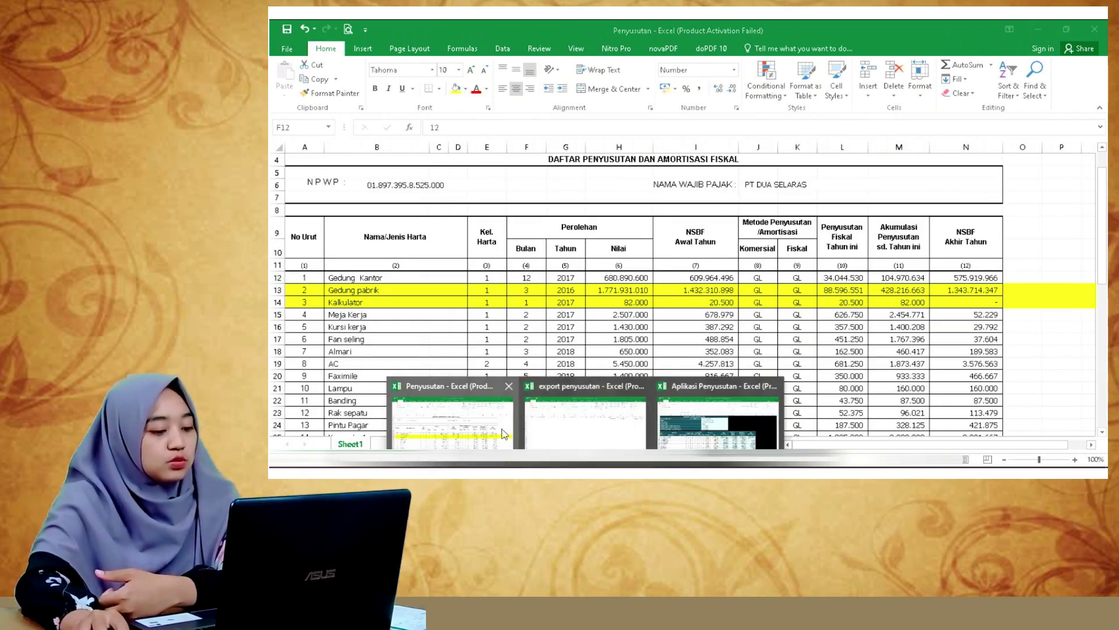
left_click(580, 408)
left_click(689, 171)
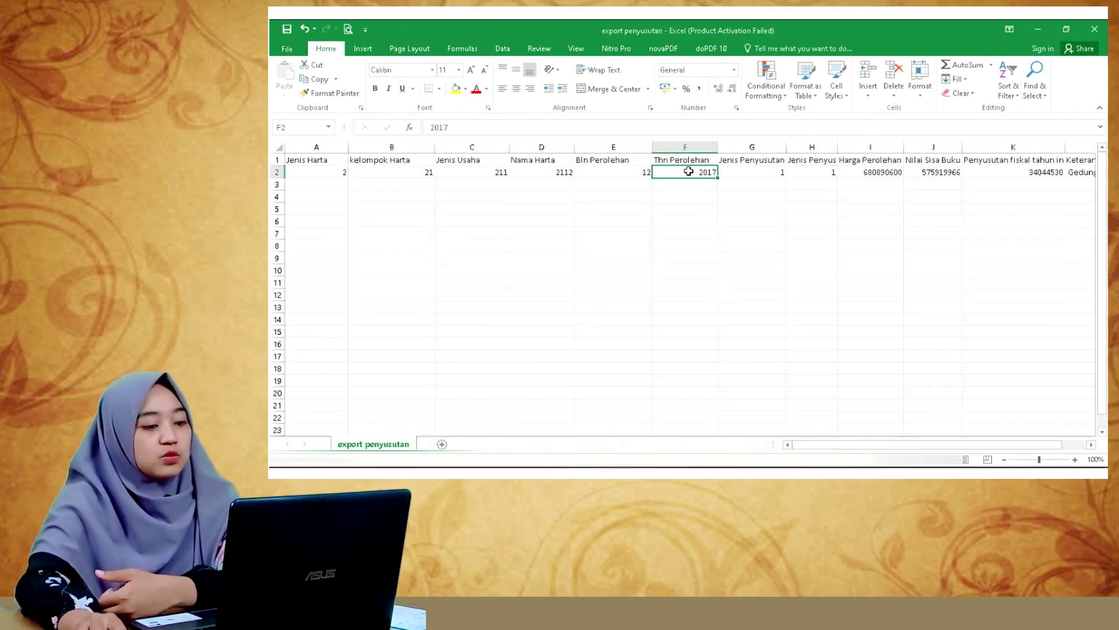
Step: Review the Jenis Penyusutan codes in row 2 and widen the Jenis Penyusutan Fiskal column to show its full heading
left_click(772, 172)
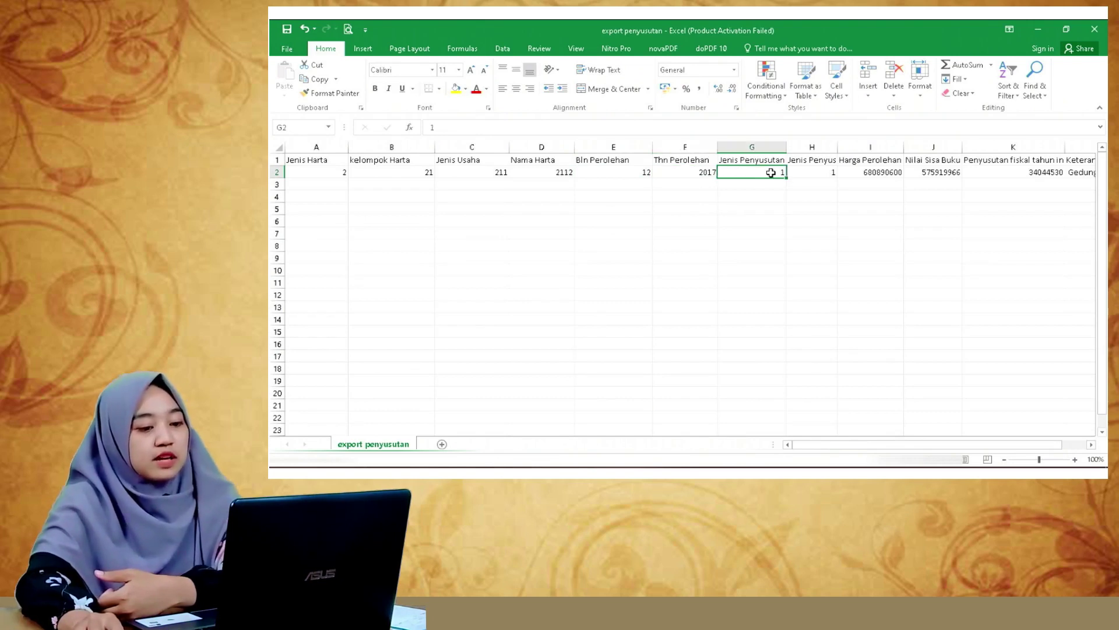
left_click(1091, 444)
left_click(745, 285)
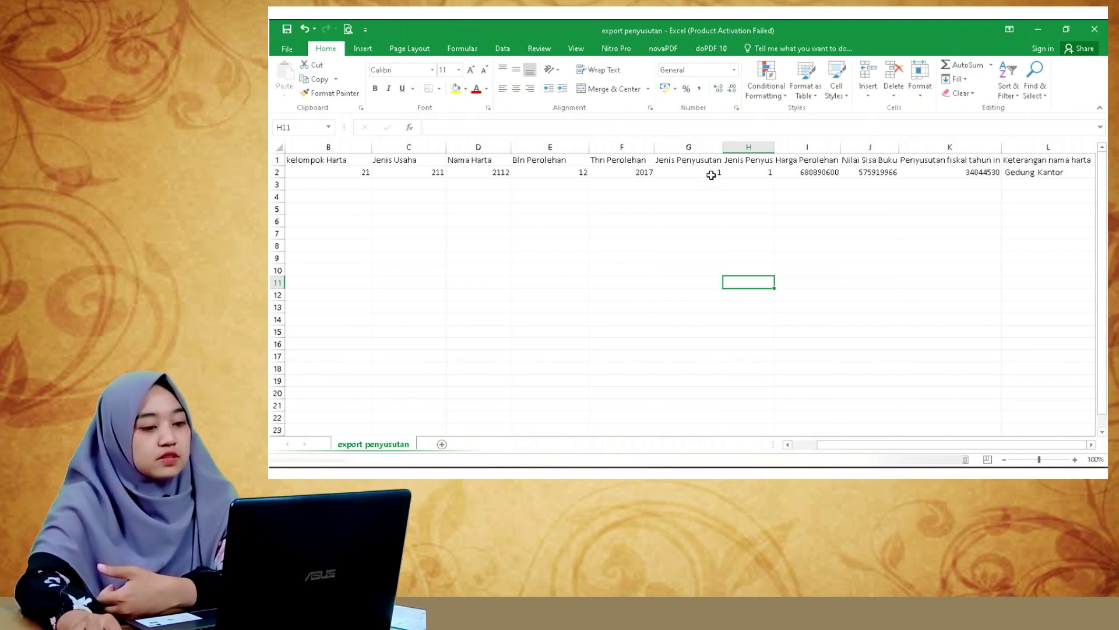
left_click_drag(774, 147, 813, 147)
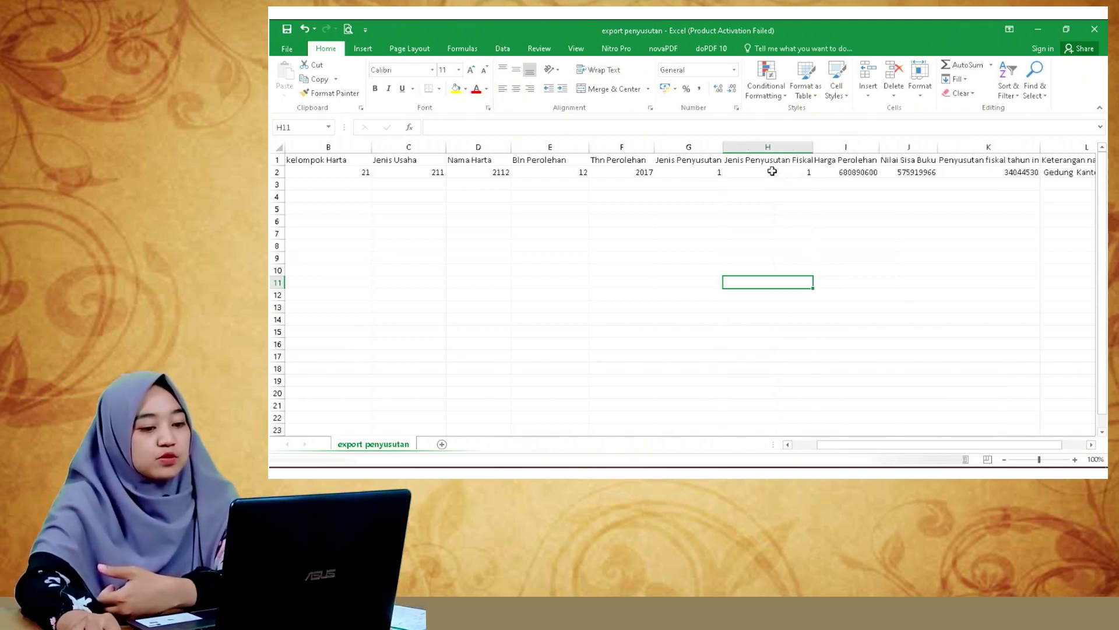
left_click(772, 170)
left_click(769, 197)
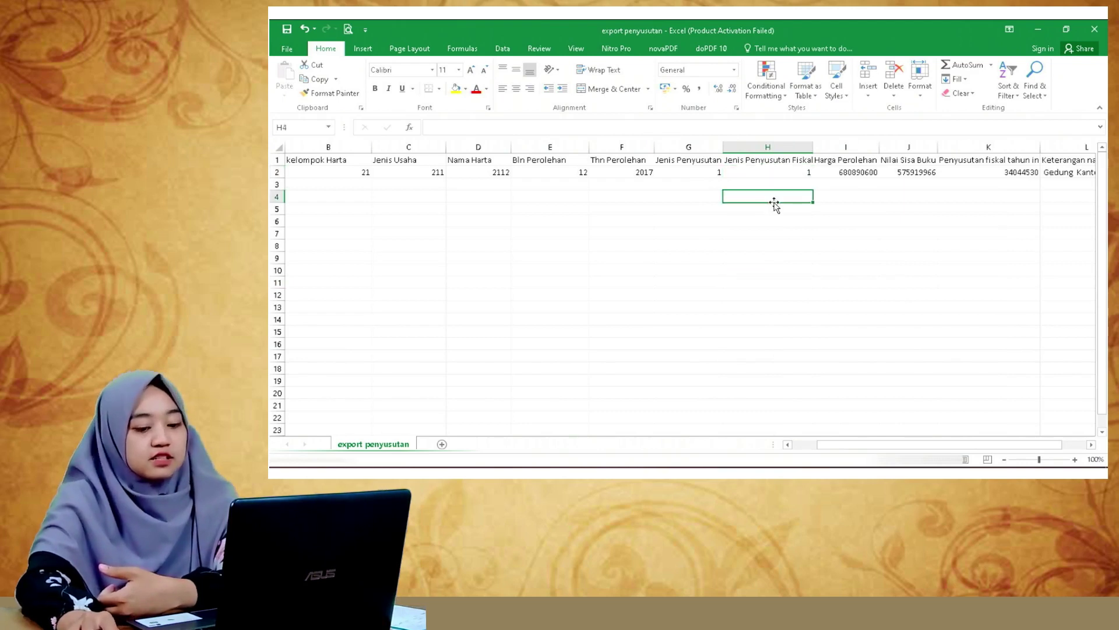
Step: Widen the Harga Perolehan column and consult the acquisition Nilai column in the Penyusutan workbook
left_click(1091, 445)
left_click(1091, 444)
left_click_drag(718, 147, 742, 147)
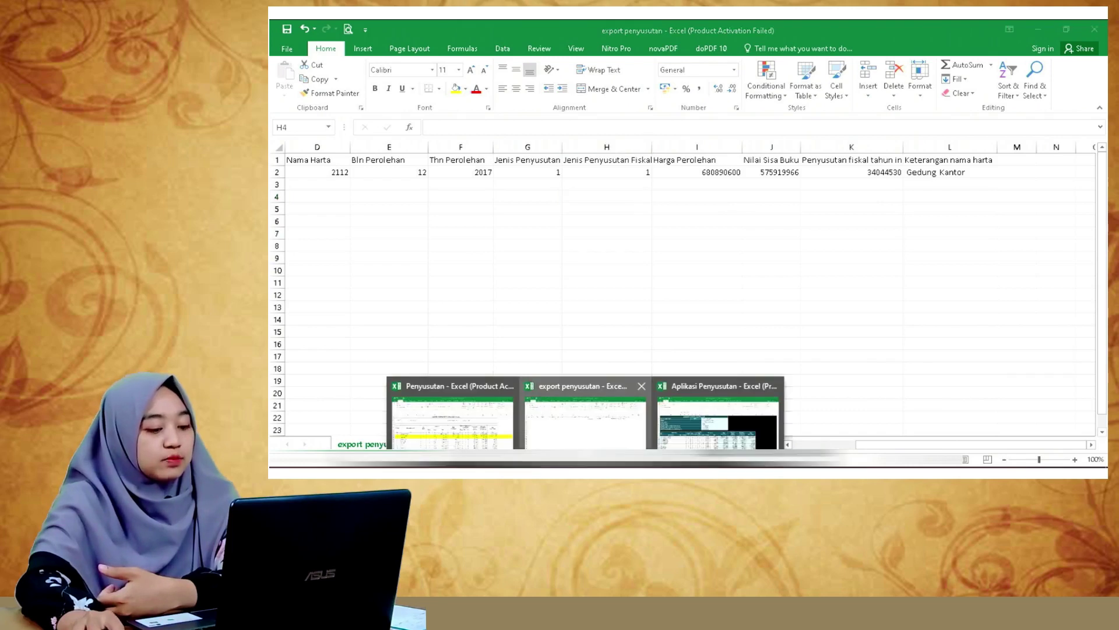
left_click(466, 427)
left_click(647, 362)
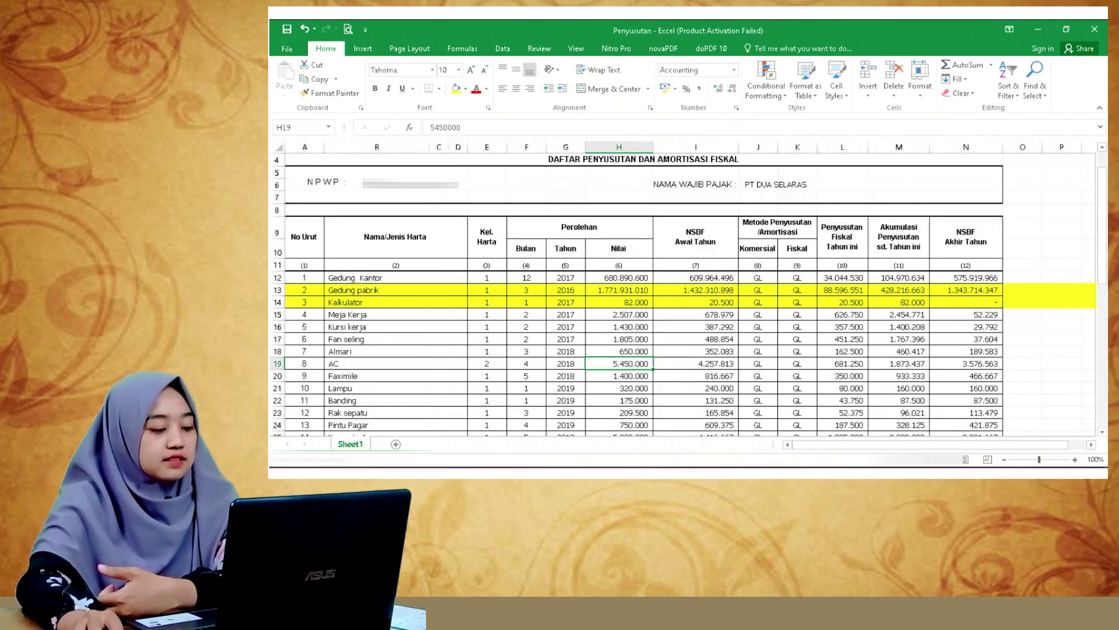
Step: Widen the Nilai Sisa Buku column in the export penyusutan sheet and check its source figures in the Penyusutan workbook
left_click(559, 425)
left_click(822, 307)
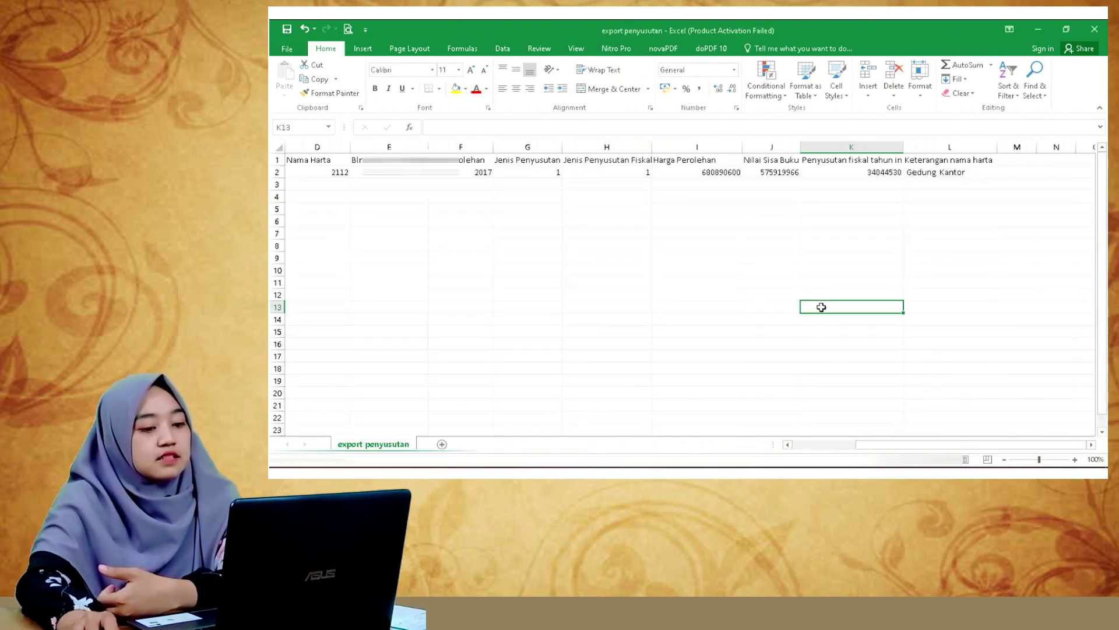
left_click_drag(800, 147, 825, 147)
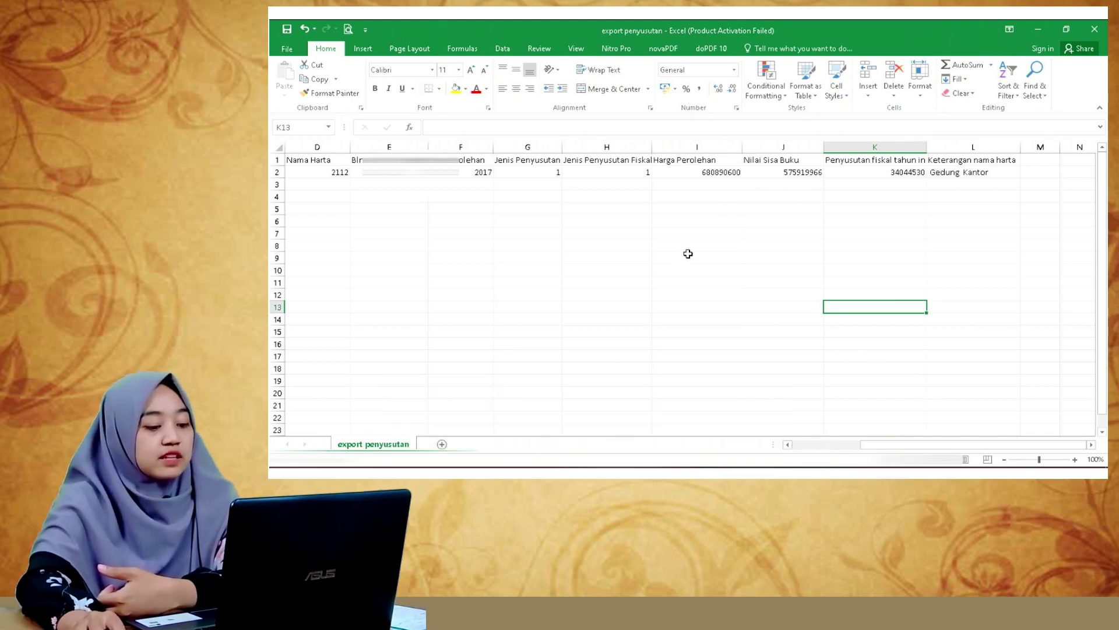
left_click(585, 473)
left_click(501, 420)
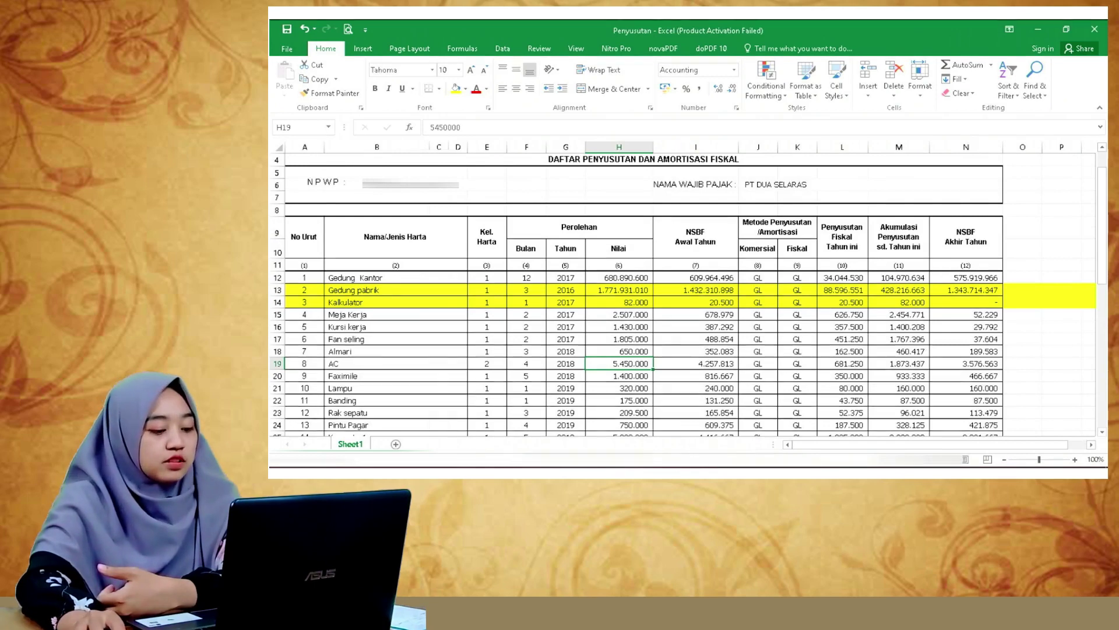
left_click(583, 408)
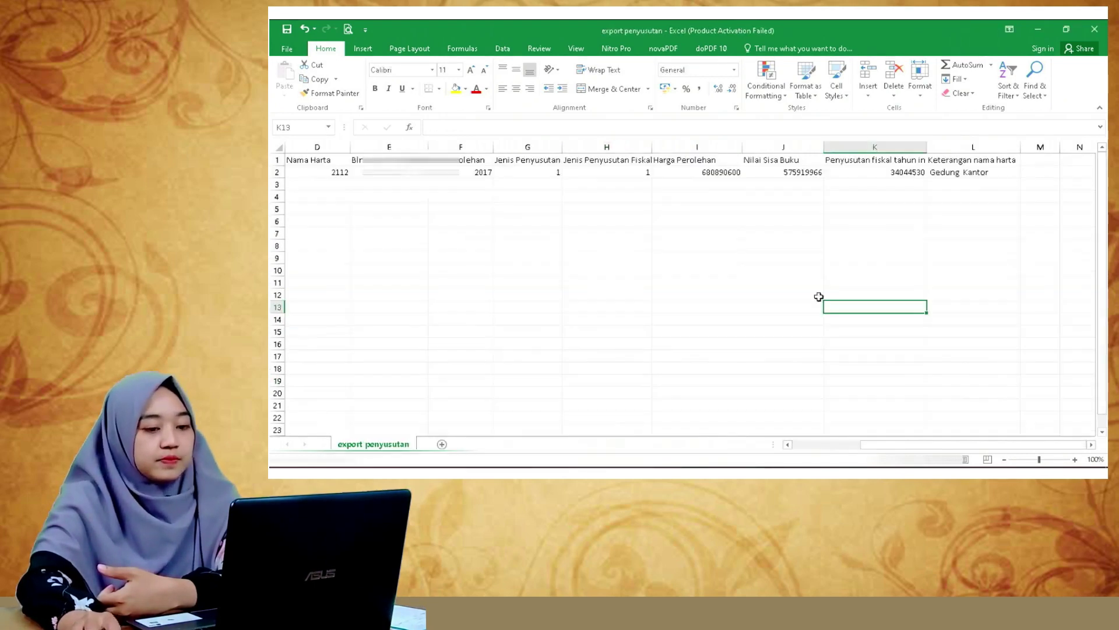
Step: Widen the Penyusutan fiskal tahun ini column to show its full heading and check the Keterangan nama harta entry in row 2
left_click_drag(926, 146, 944, 147)
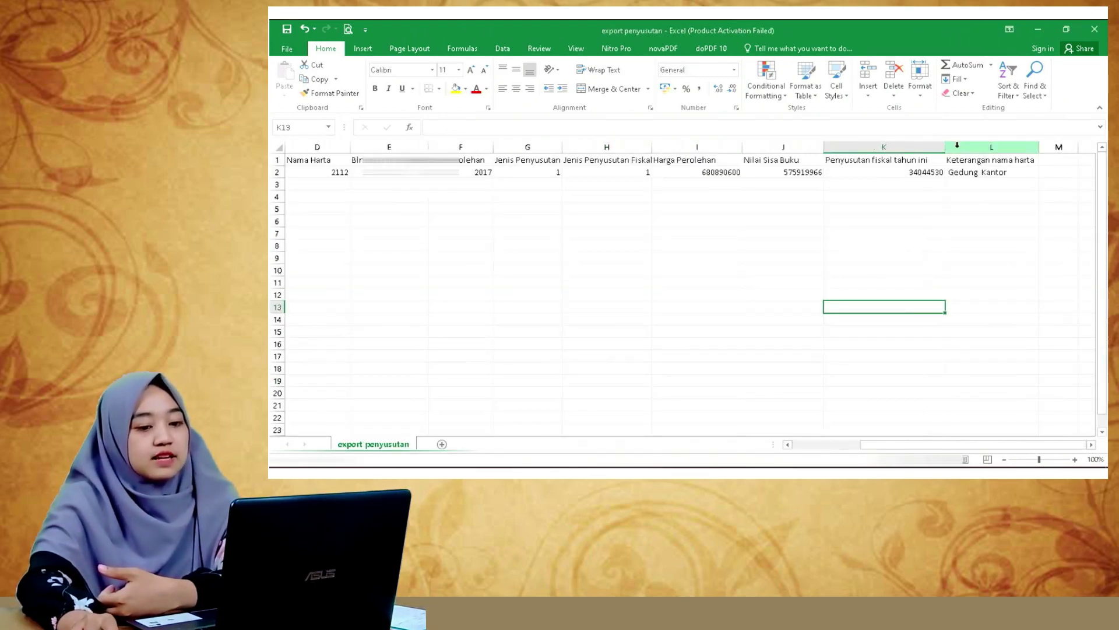
left_click(994, 173)
left_click(939, 267)
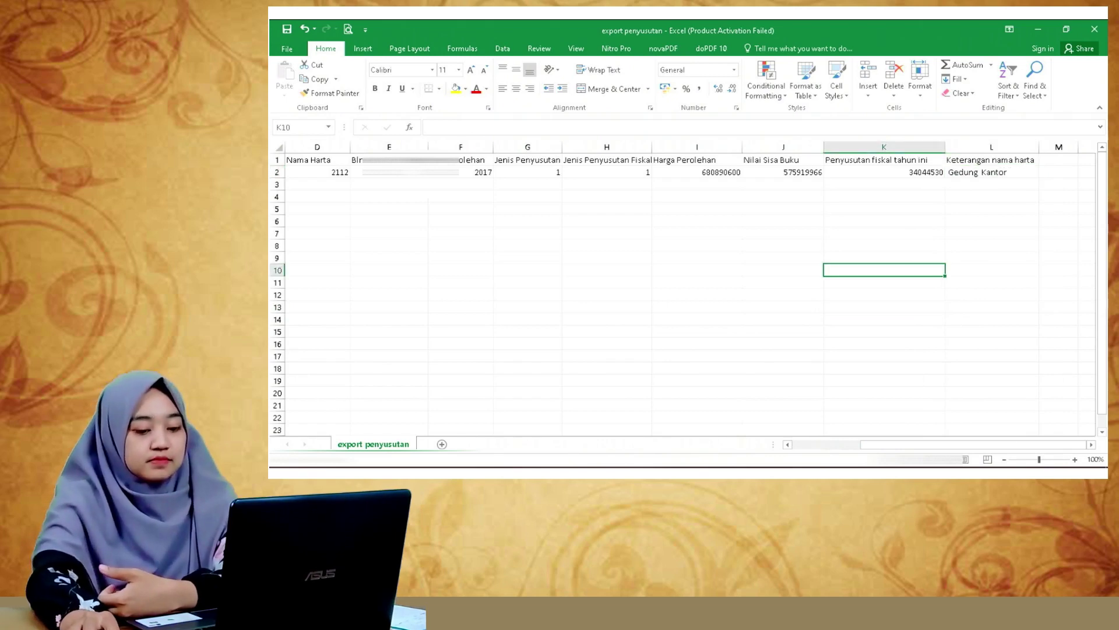
Step: Locate the Kalkulator asset in the Penyusutan workbook and enter 1 as its Jenis Harta in row 3 of export penyusutan
left_click_drag(934, 445, 867, 445)
left_click(504, 232)
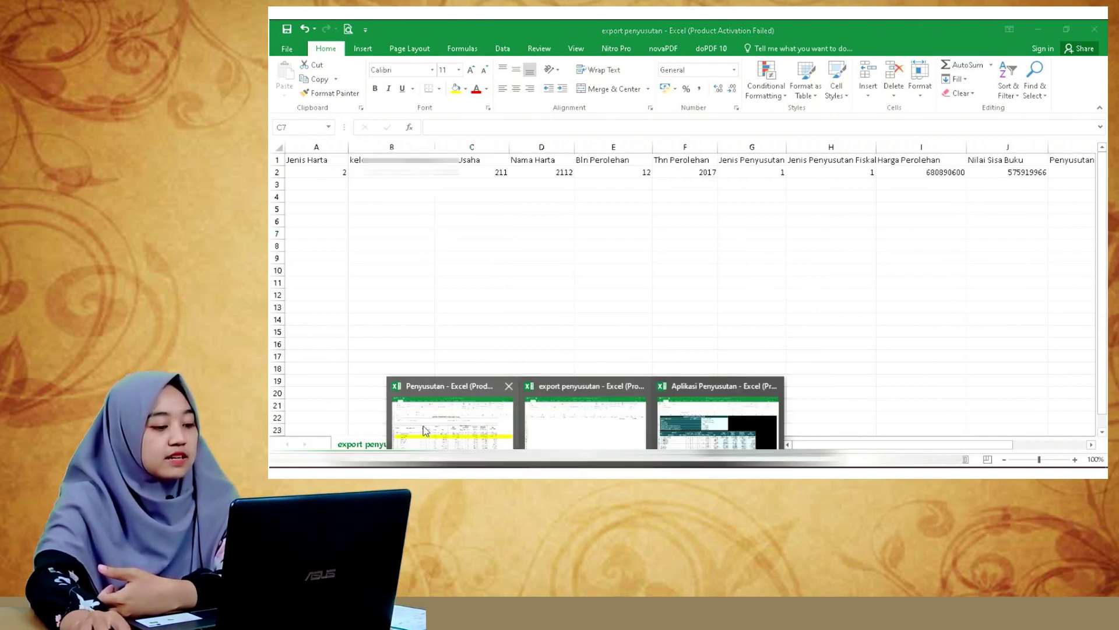
left_click(425, 428)
left_click(278, 302)
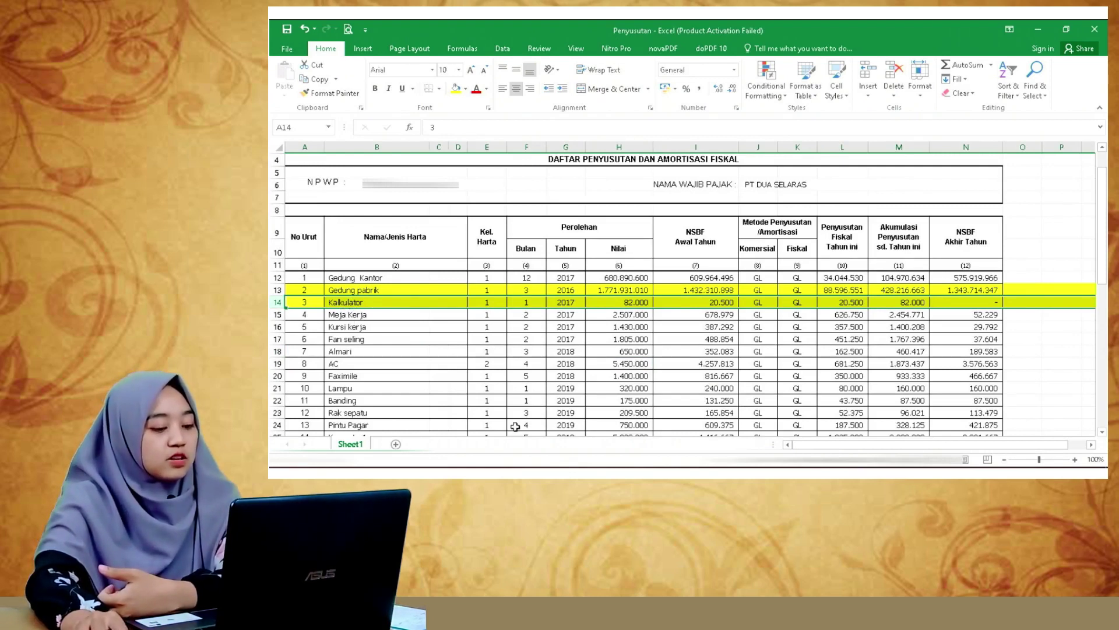
left_click(585, 465)
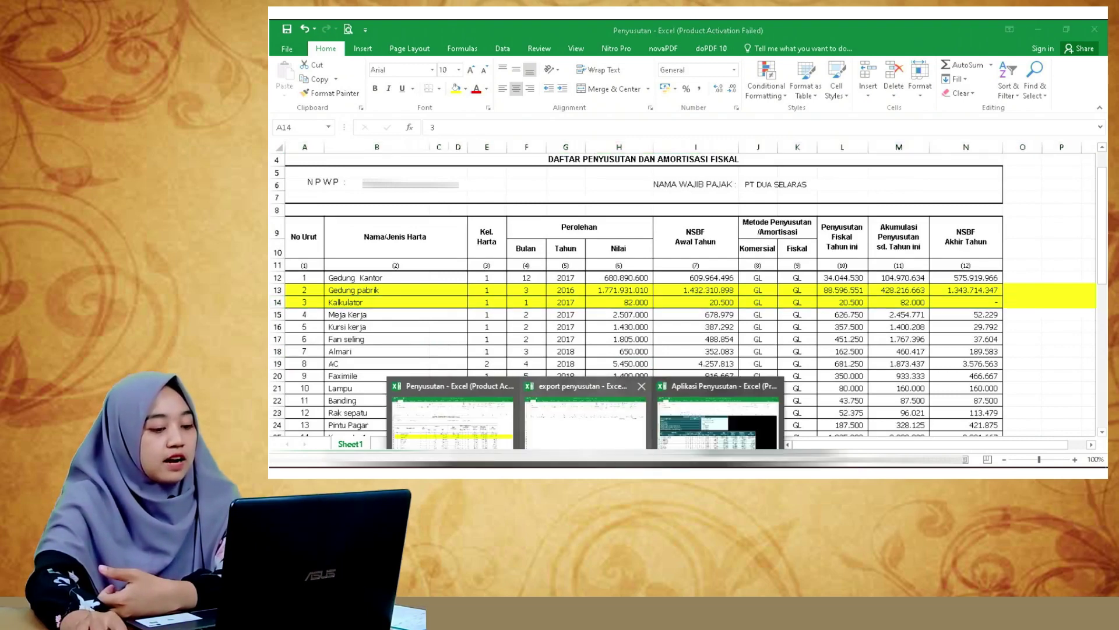
left_click(591, 441)
left_click(320, 178)
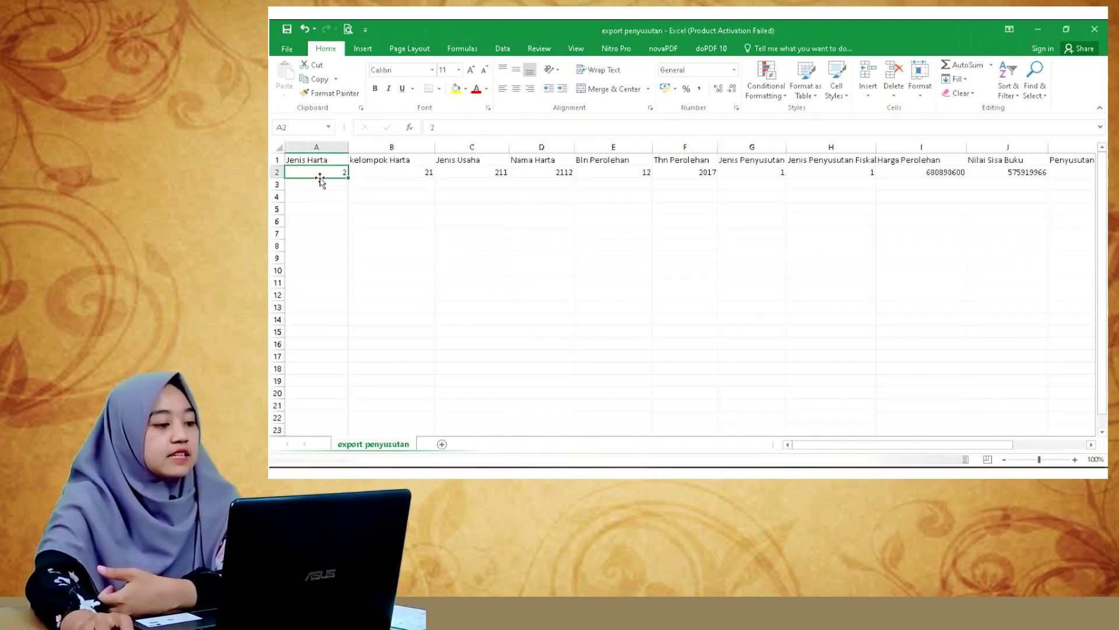
left_click(321, 183)
type("1")
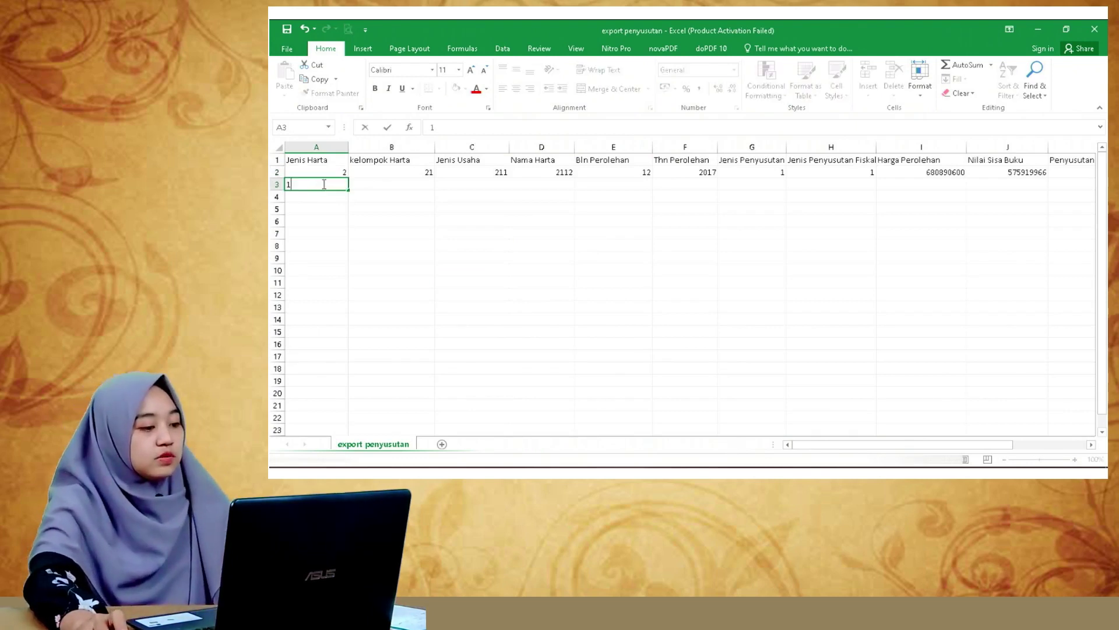
key("Tab")
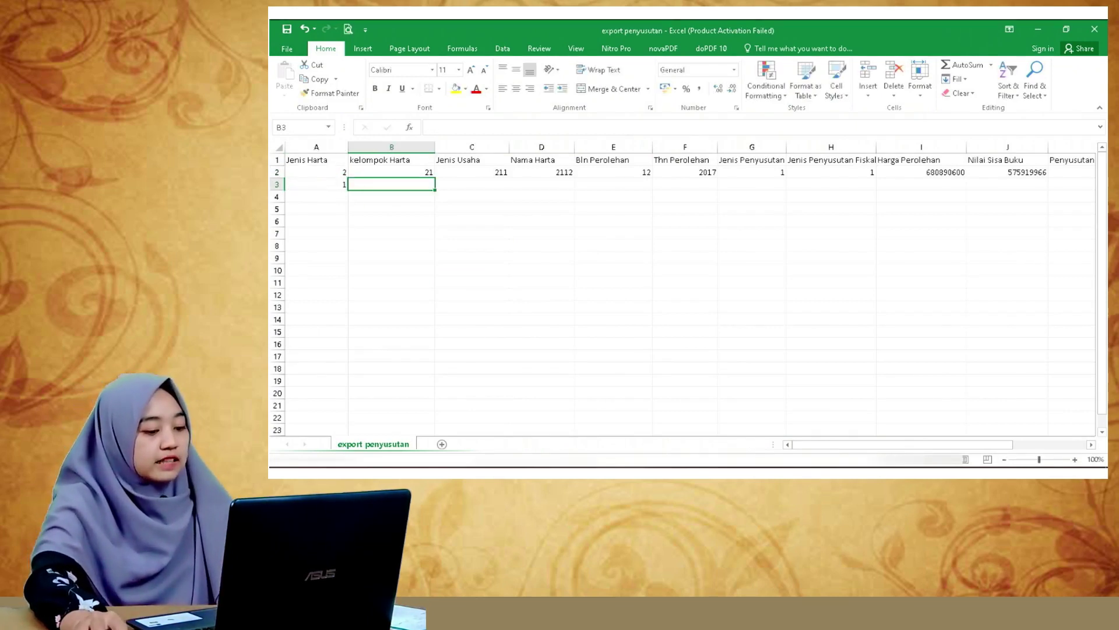
Step: Consult the Kelompok 1 list in the Lampiran Peraturan Menteri Keuangan PDF and enter kelompok Harta 11 and Jenis Usaha 111 in row 3
mouse_move(585, 473)
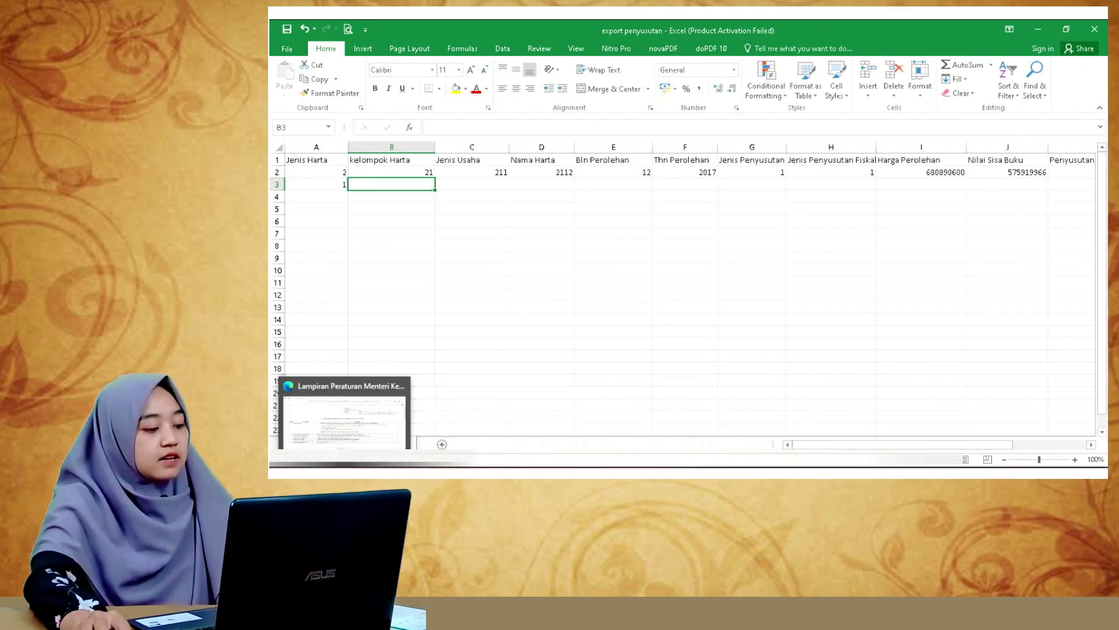
left_click(336, 474)
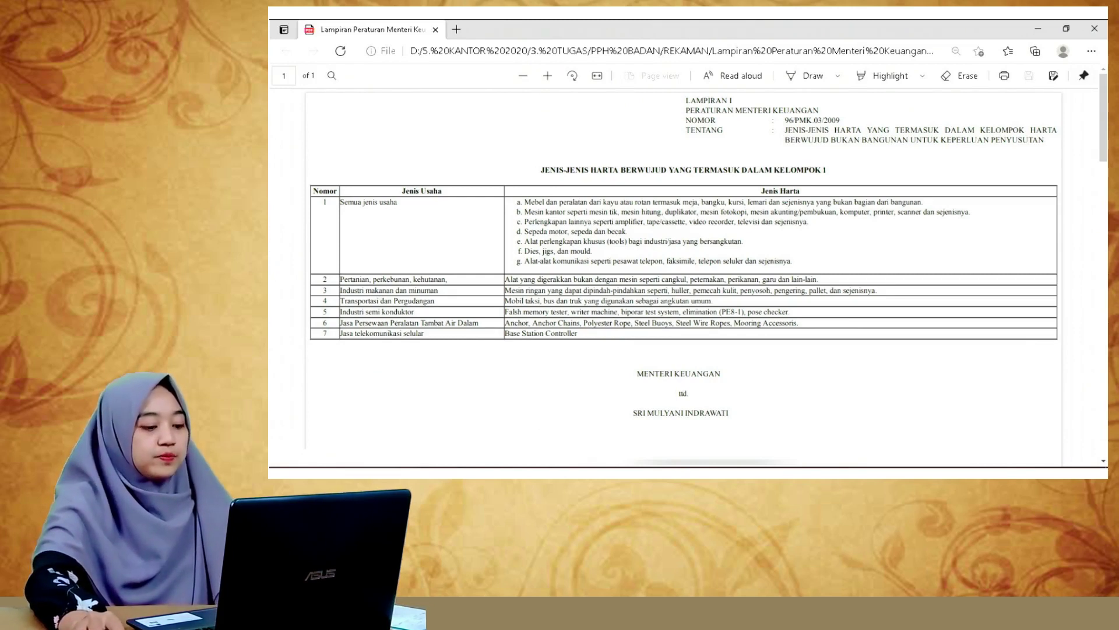
left_click(585, 473)
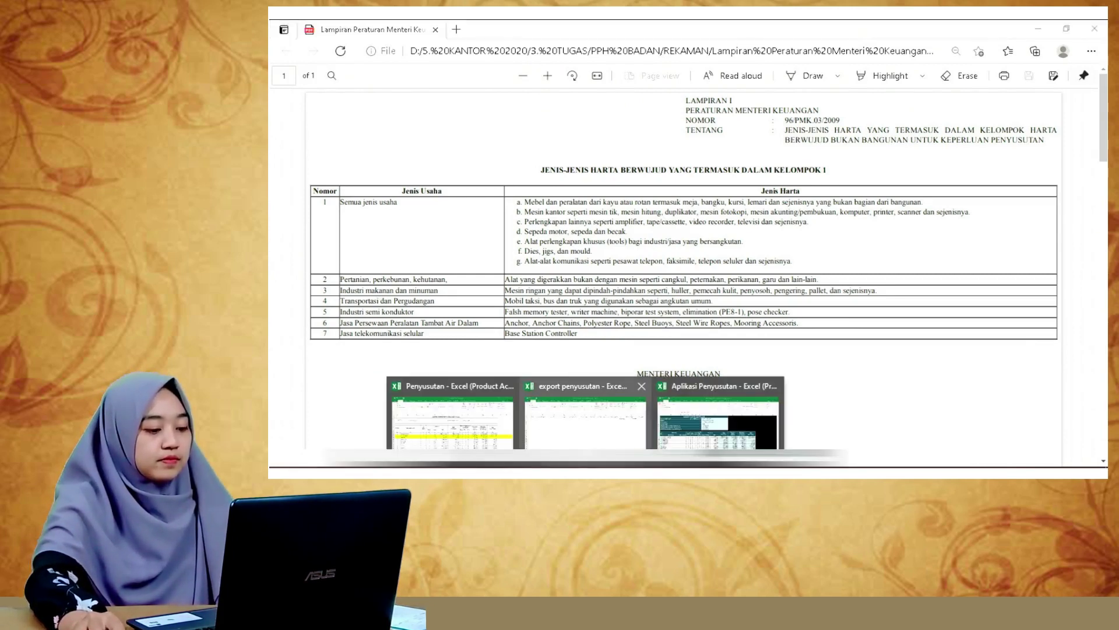
left_click(553, 431)
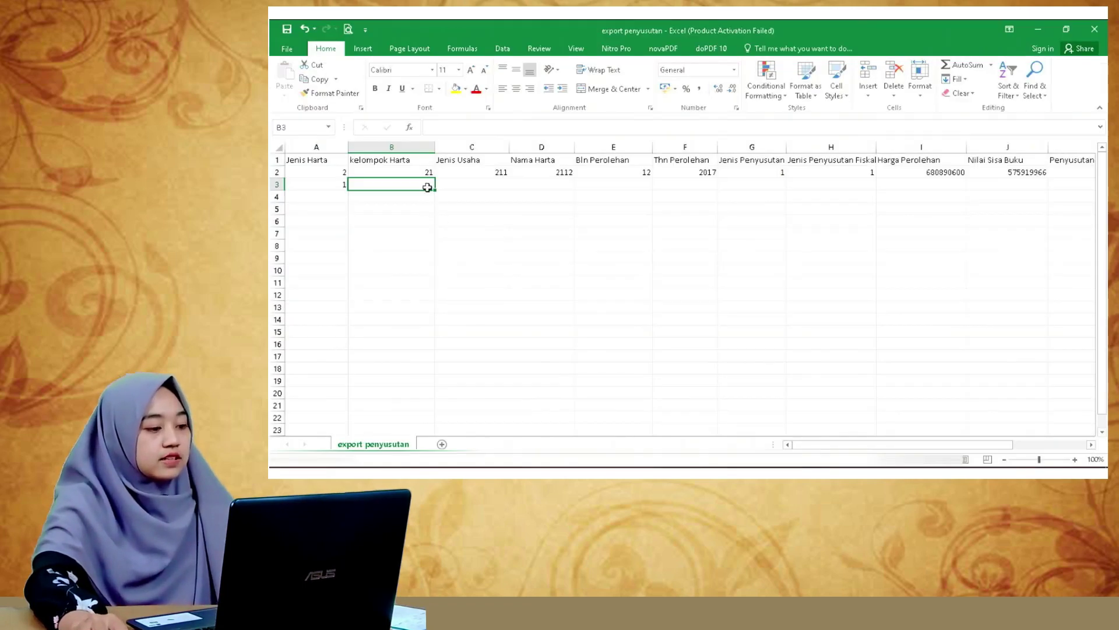
type("11")
key("Tab")
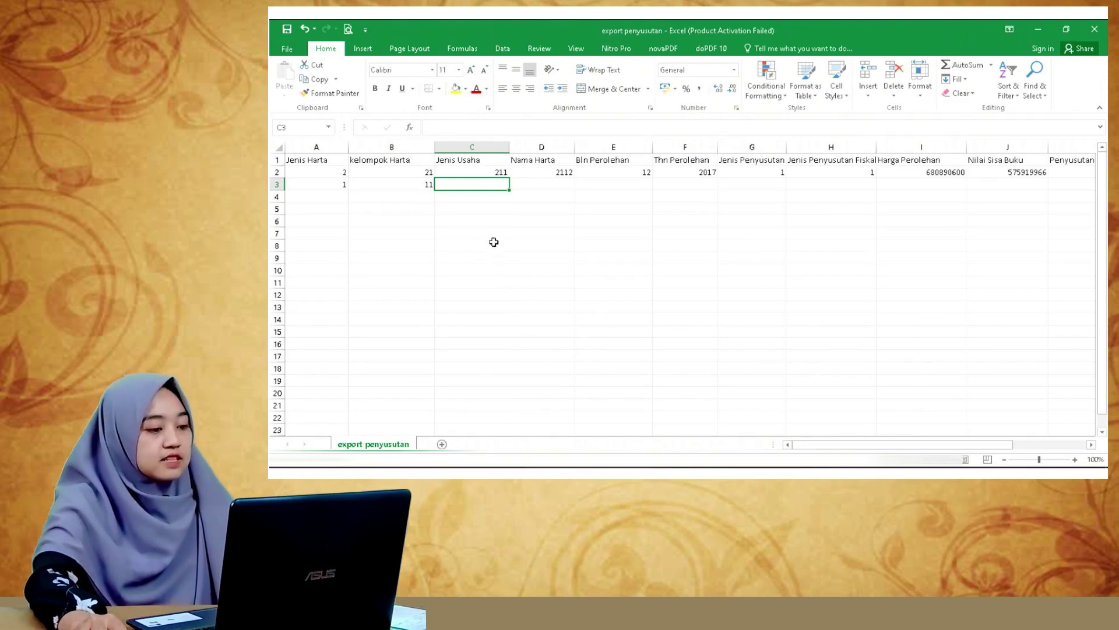
type("111")
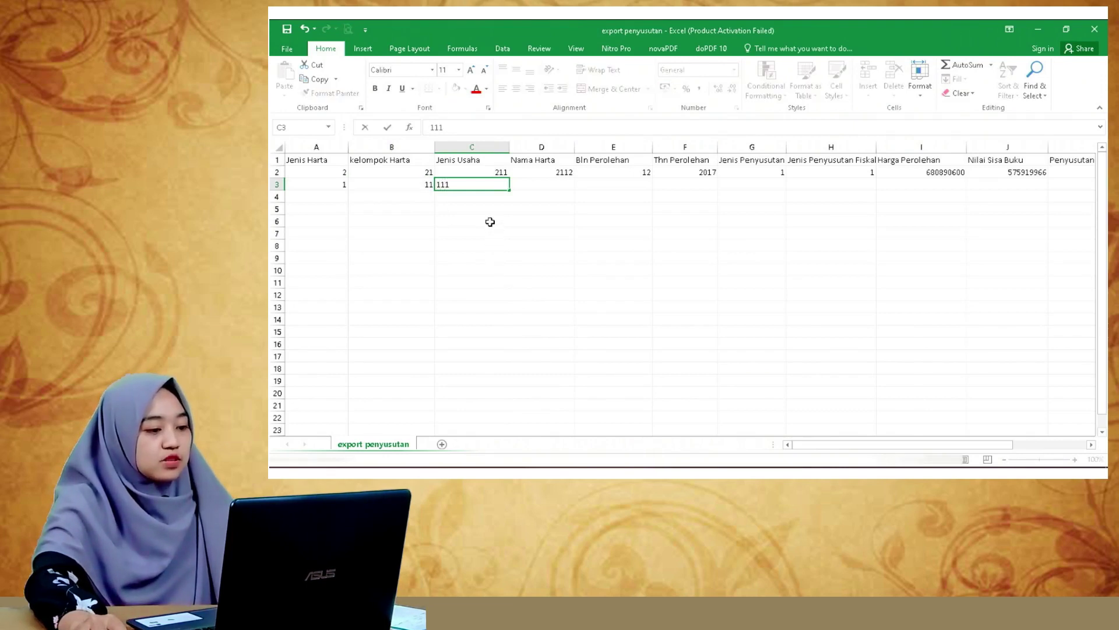
key("Tab")
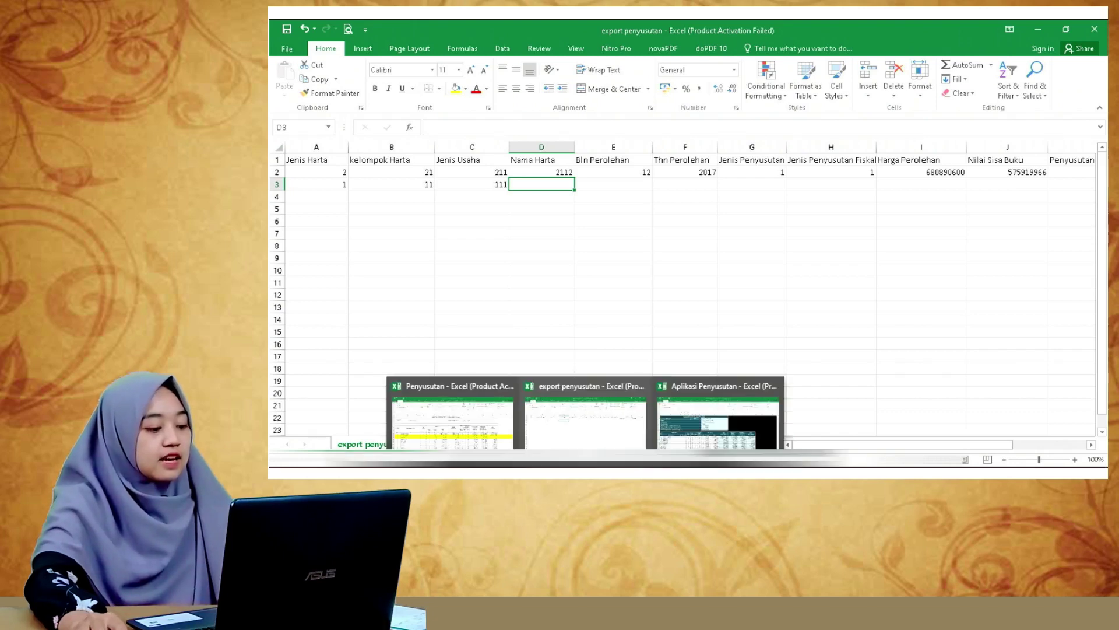
Step: Check the Jenis Harta items in the regulation PDF and enter 1112 as the Nama Harta code in row 3
left_click(374, 411)
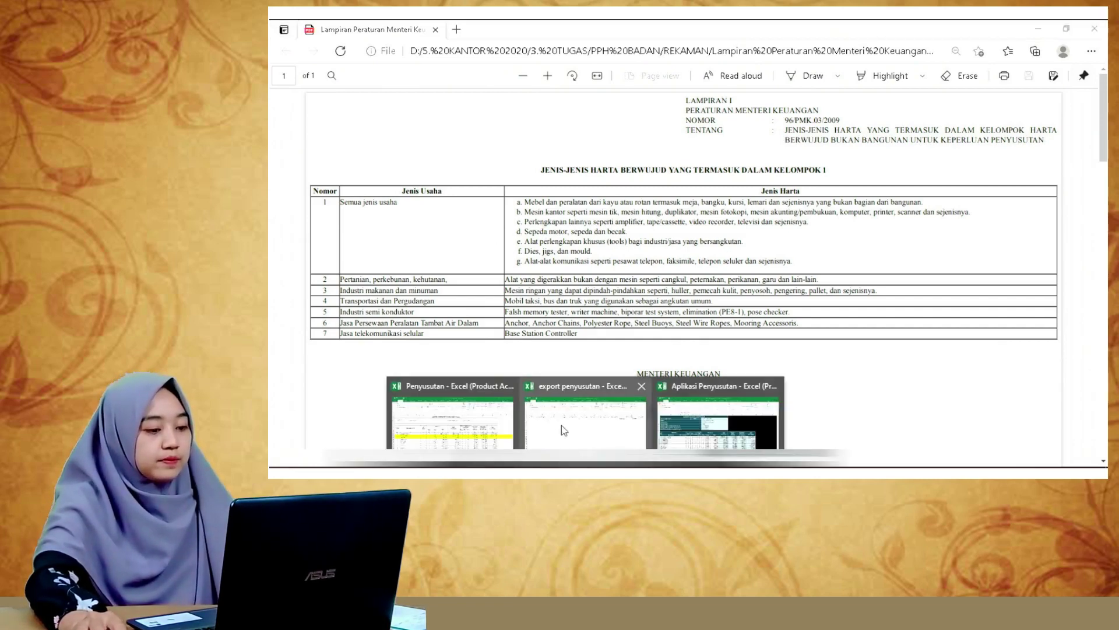
left_click(574, 472)
type("1112")
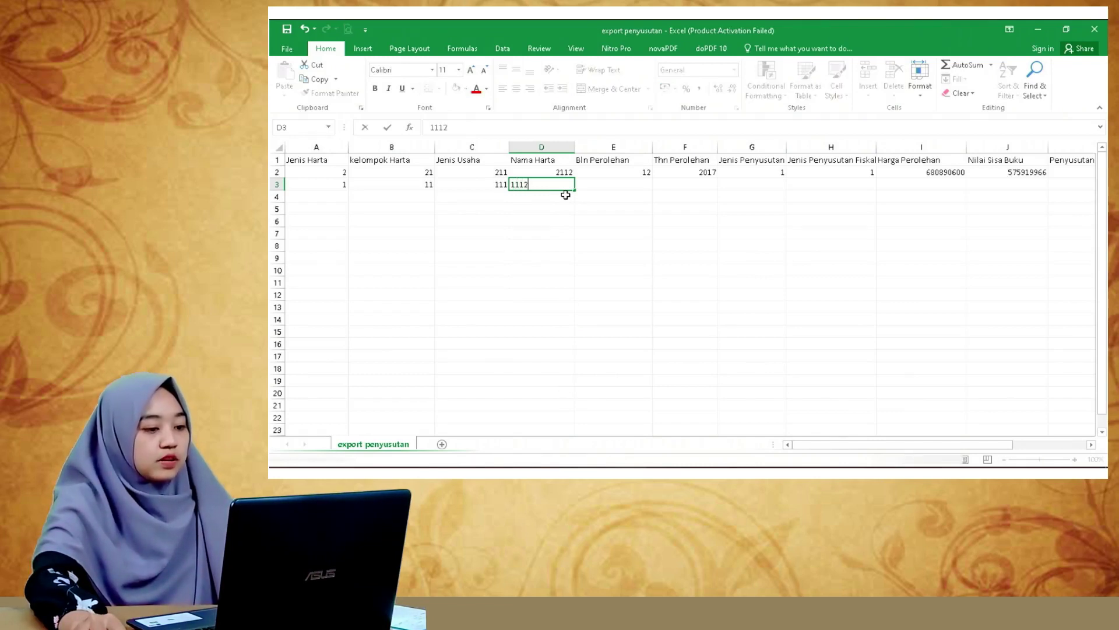
key("Tab")
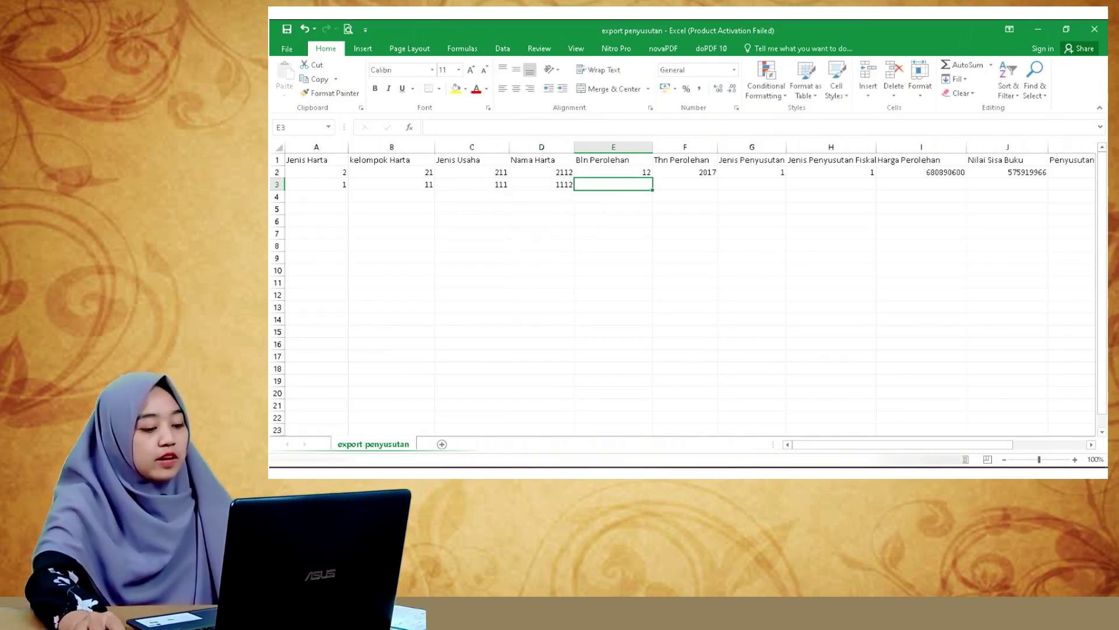
Step: Look up the Kalkulator's acquisition month in the Penyusutan workbook and enter 1 as Bln Perolehan in row 3 of export penyusutan
left_click(583, 472)
left_click(508, 401)
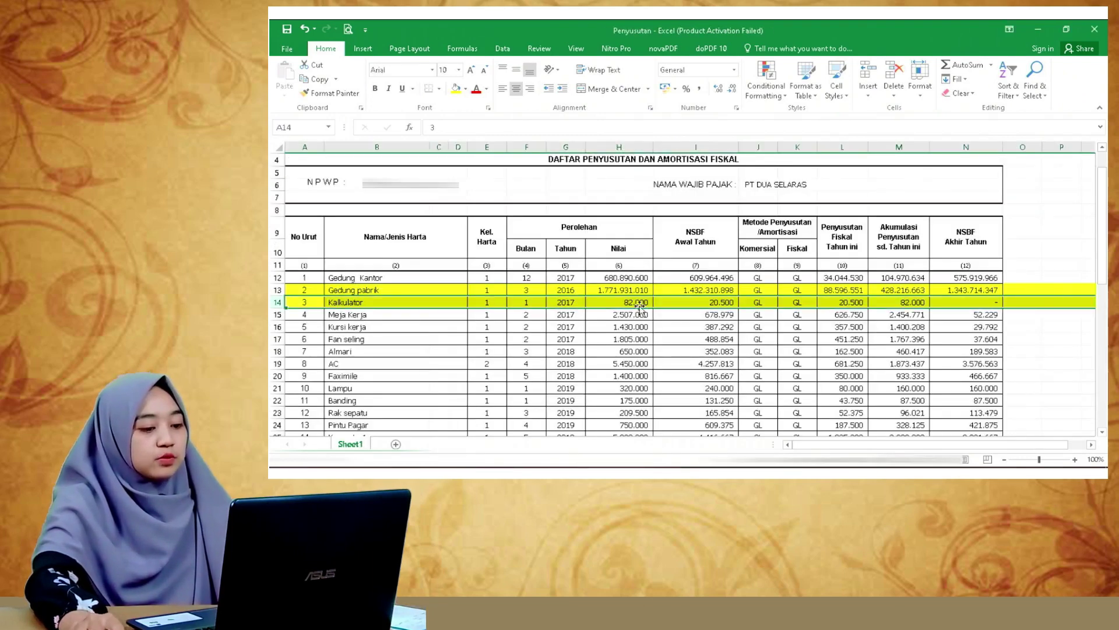
left_click(525, 302)
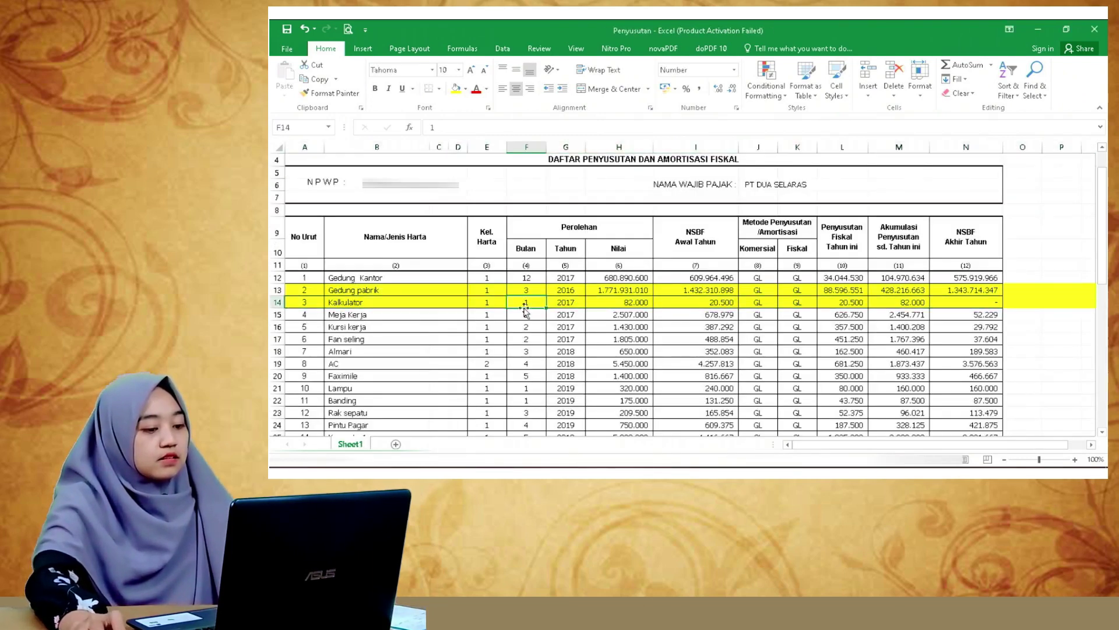
left_click(583, 472)
left_click(582, 402)
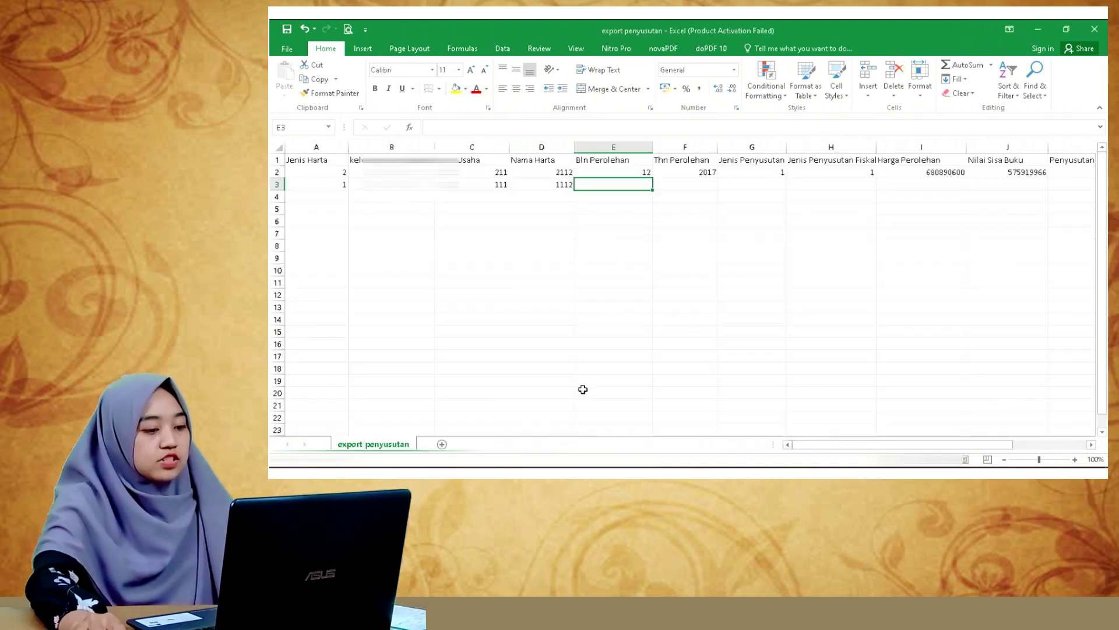
type("1")
key("Tab")
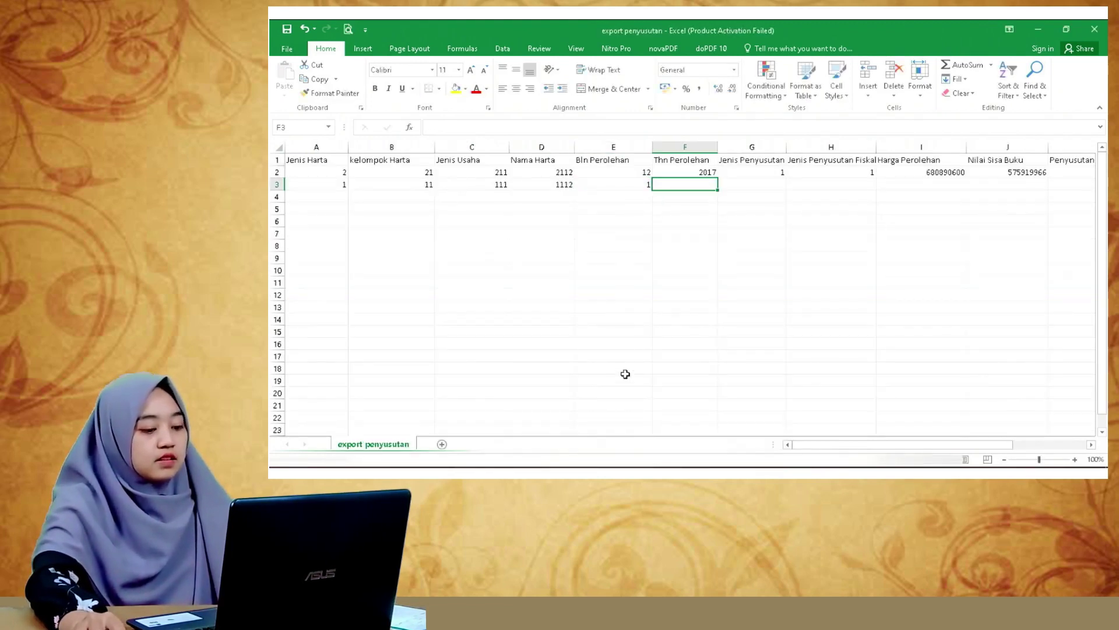
Step: Look up the Kalkulator's acquisition year in the Penyusutan workbook and enter 2017 as Thn Perolehan in row 3 of export penyusutan
left_click(583, 473)
left_click(449, 411)
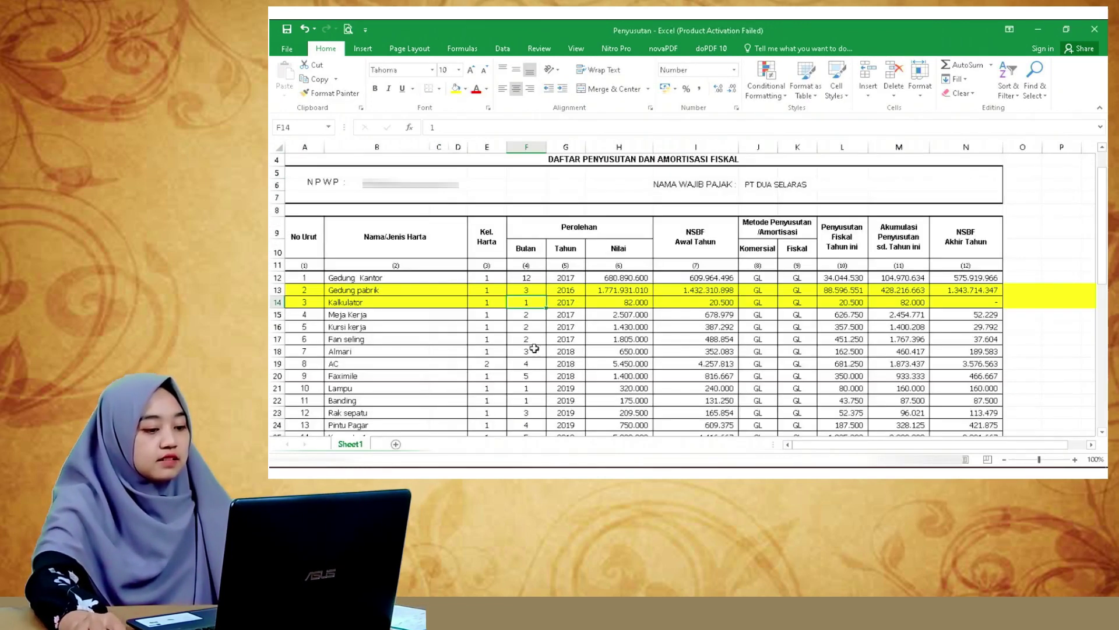
left_click(572, 297)
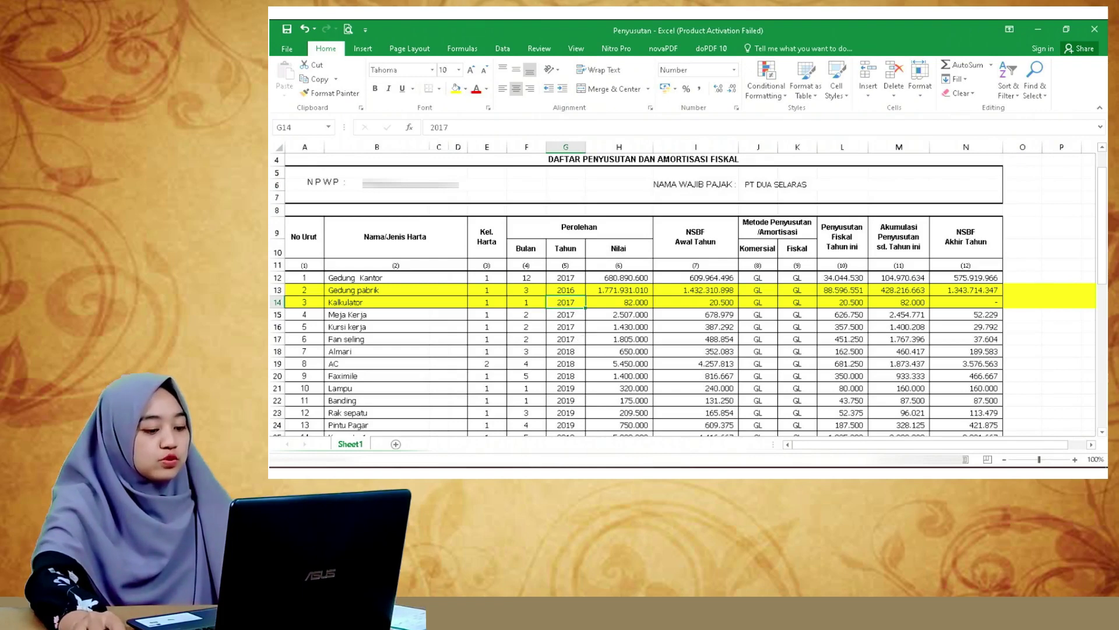
left_click(582, 473)
left_click(583, 416)
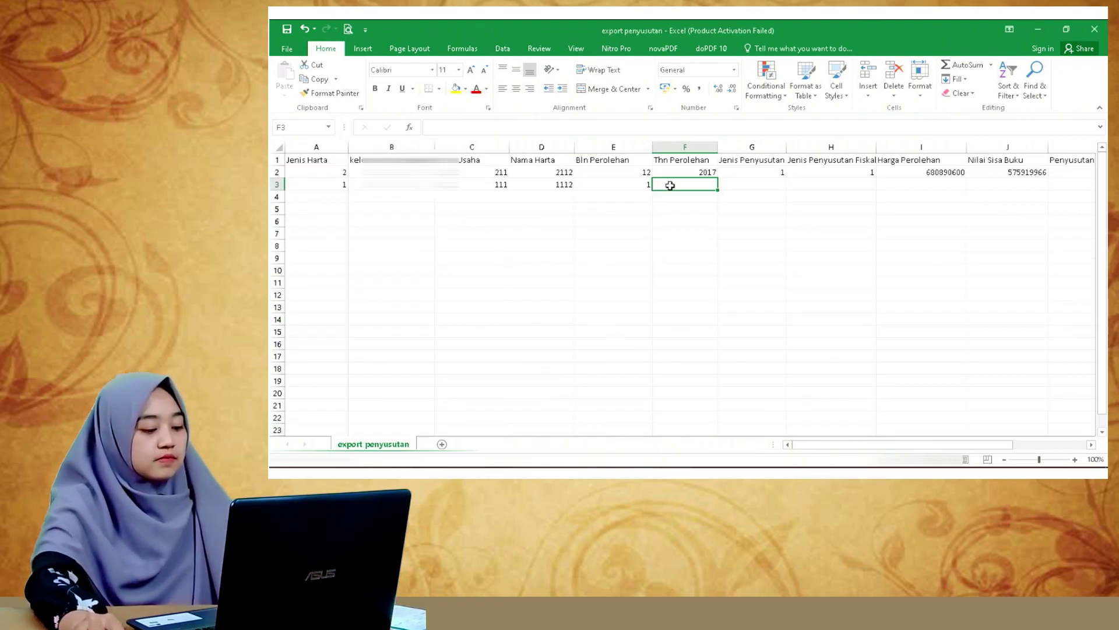
type("2017")
key("Tab")
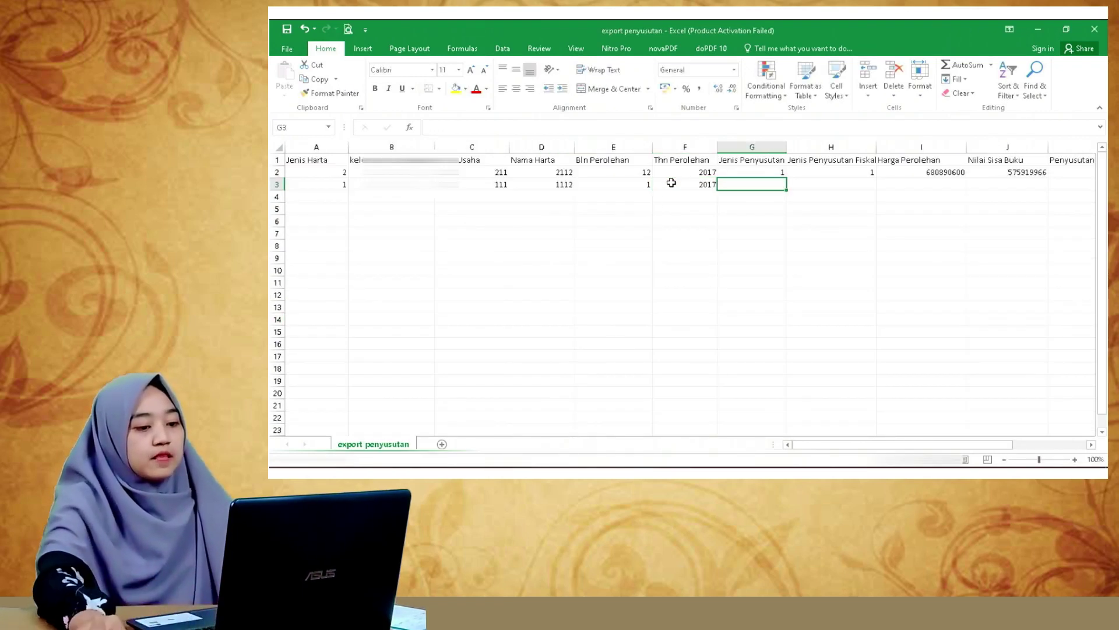
Step: Enter 1 for both Jenis Penyusutan and Jenis Penyusutan Fiskal in row 3
type("1")
key("Tab")
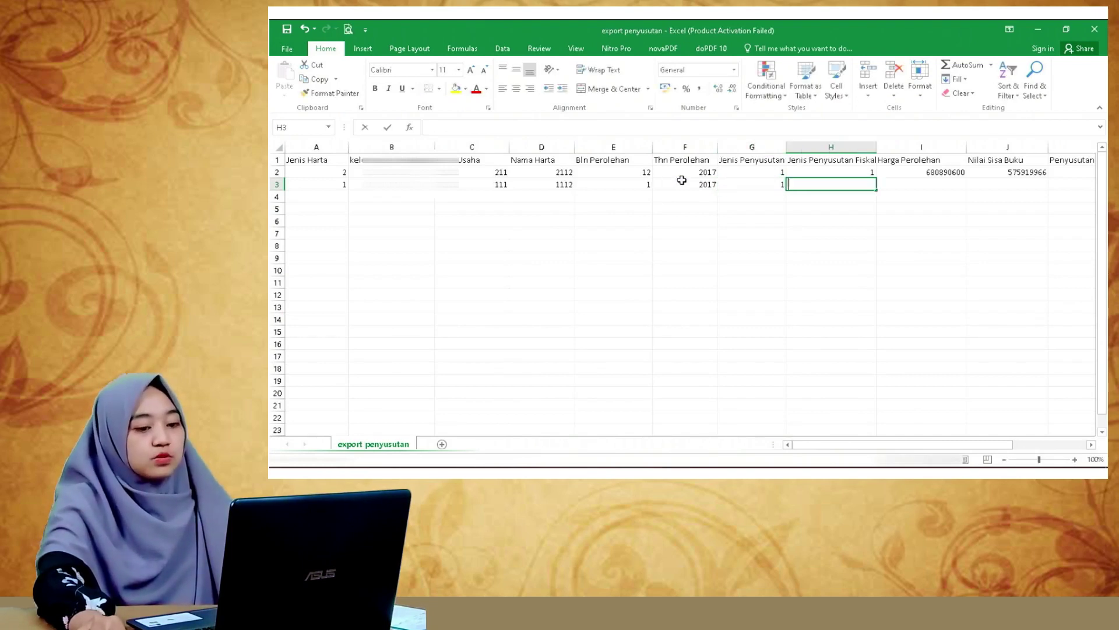
type("1")
key("Tab")
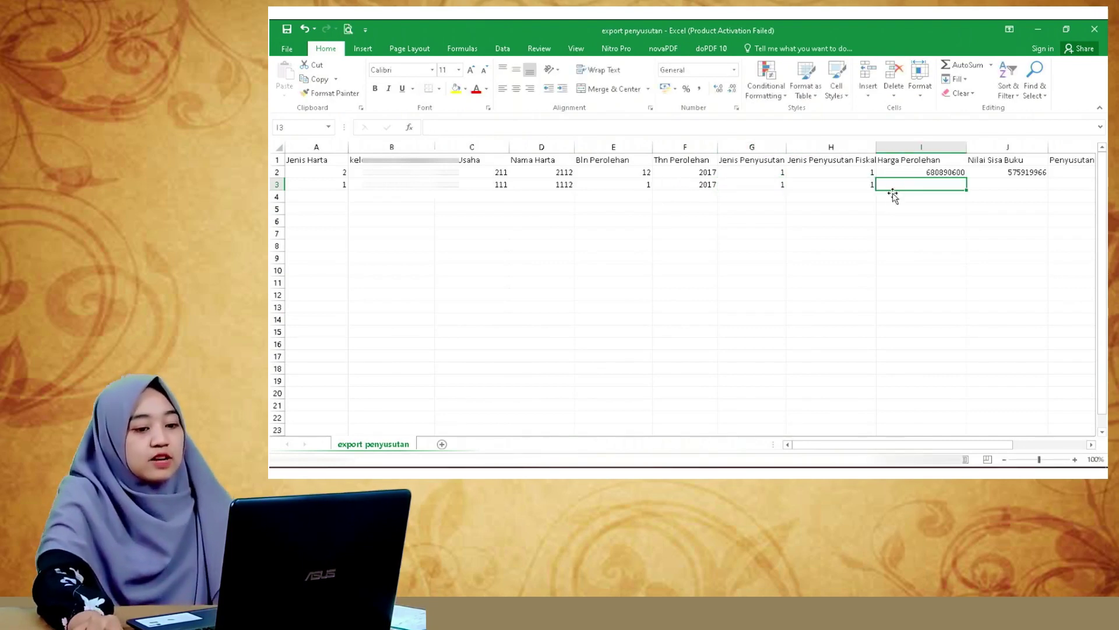
Step: Copy the Kalkulator's acquisition Nilai of 82000 from the Penyusutan workbook and paste it as a value into Harga Perolehan in row 3
key("alt+Tab")
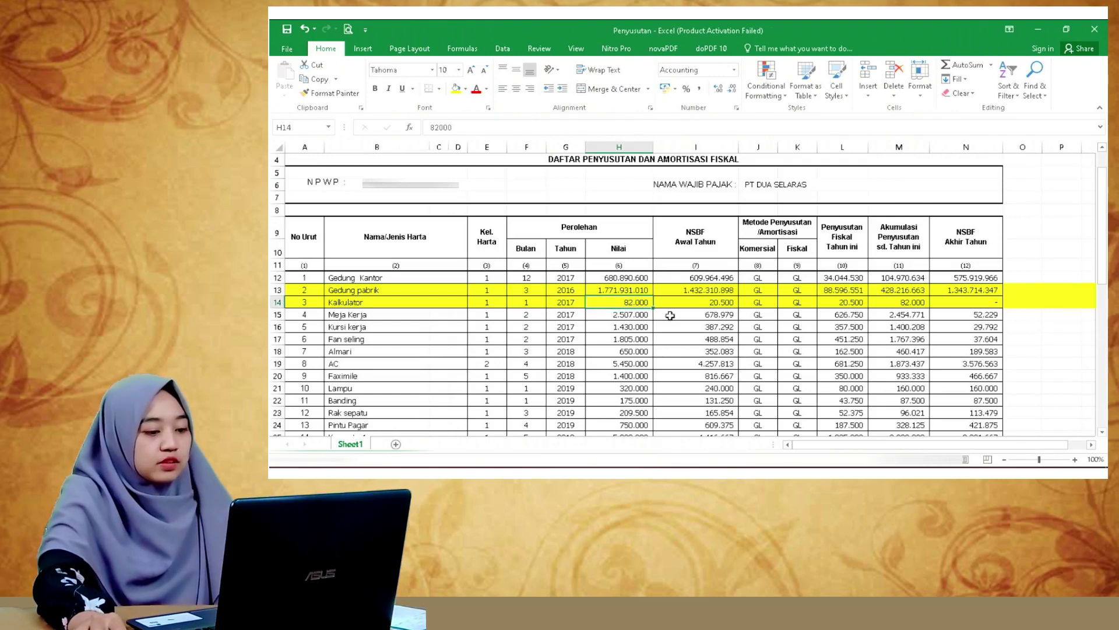
key("ctrl+c")
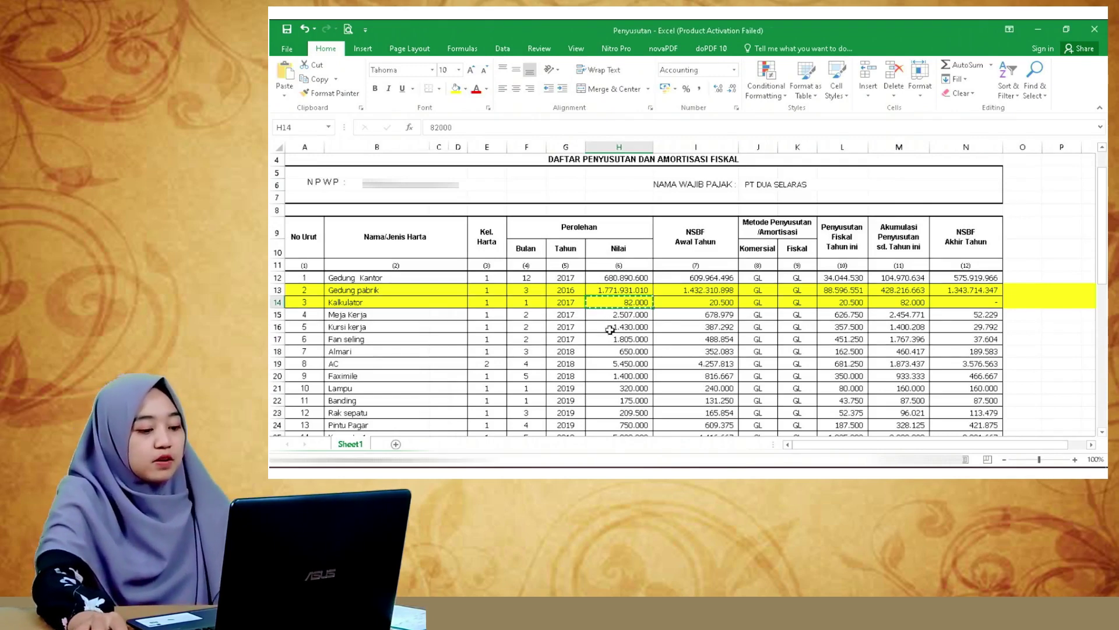
key("alt+Tab")
left_click(918, 184)
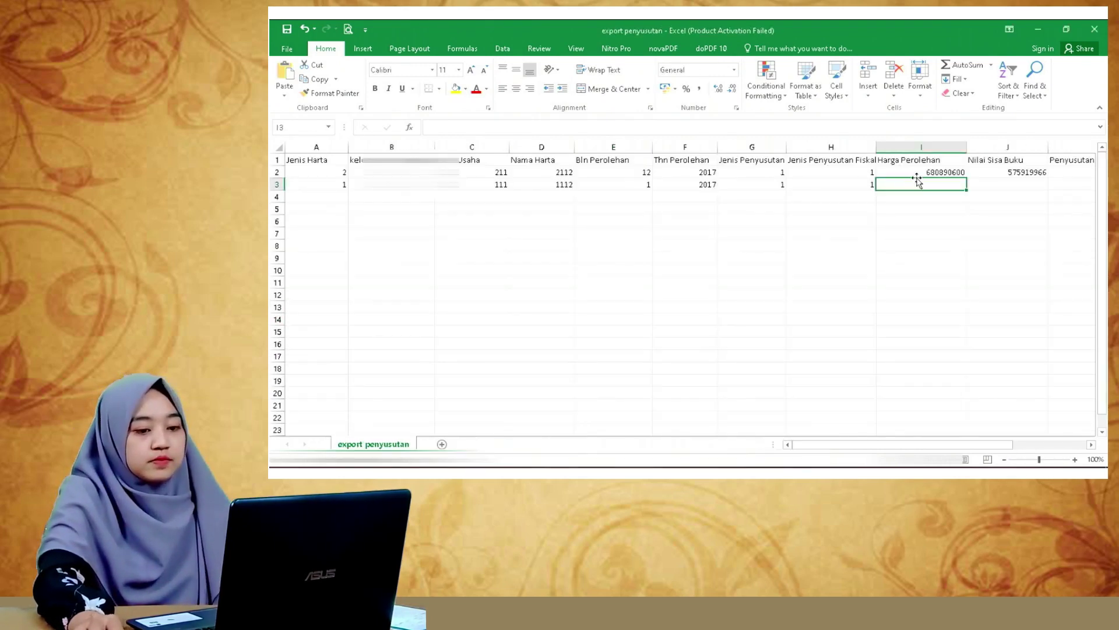
right_click(919, 186)
left_click(944, 236)
left_click(913, 220)
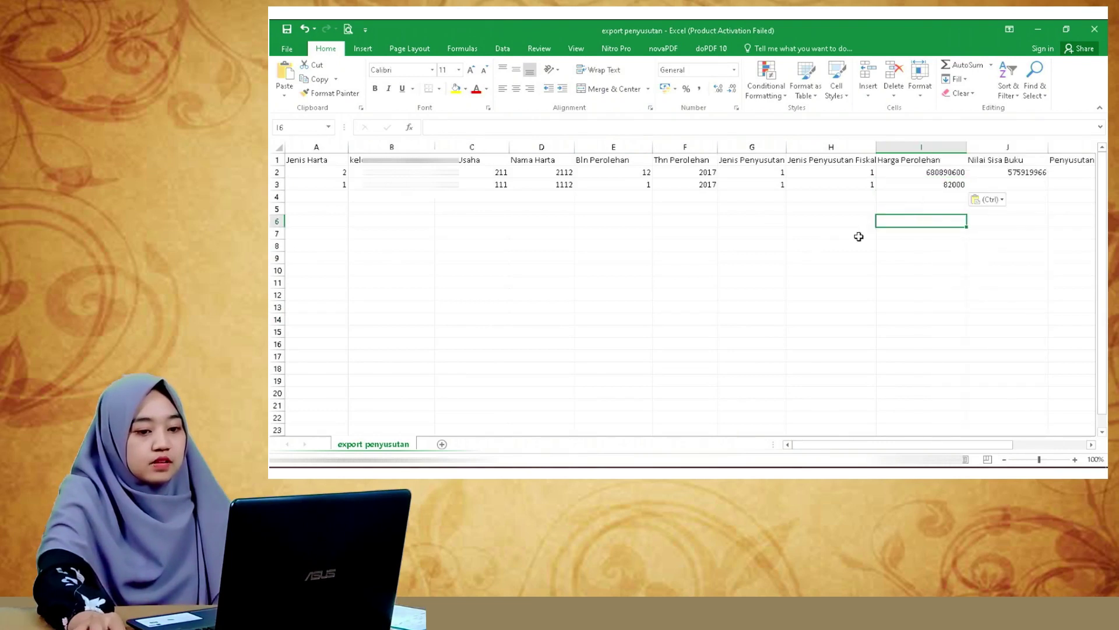
Step: Copy the Kalkulator's NSBF Akhir Tahun value of 0 from the Penyusutan workbook into Nilai Sisa Buku in row 3 of export penyusutan
left_click(586, 474)
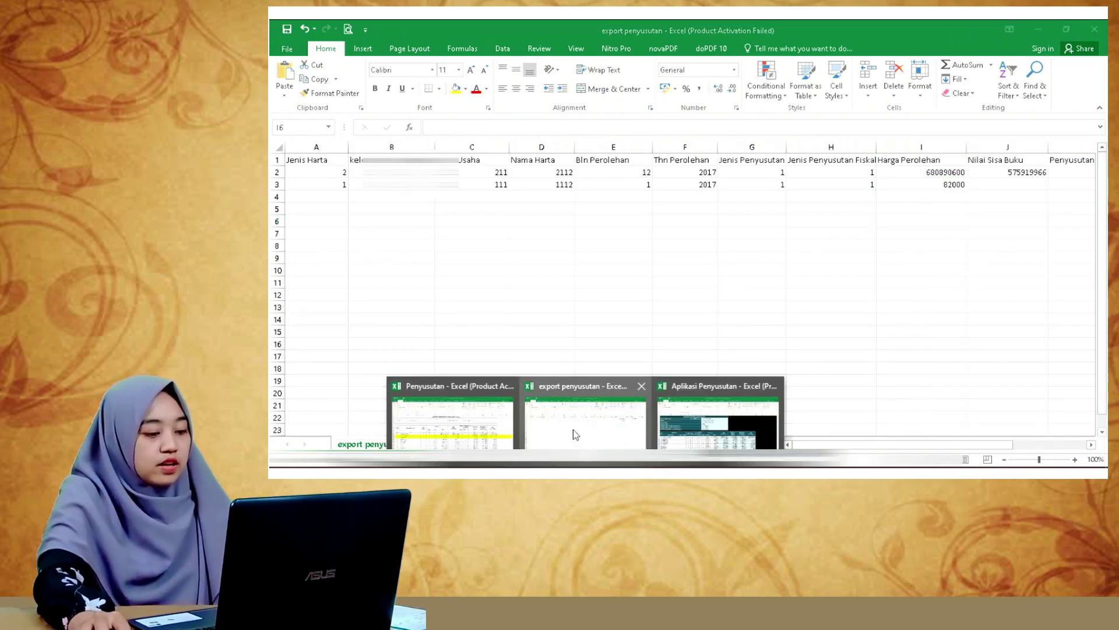
left_click(451, 416)
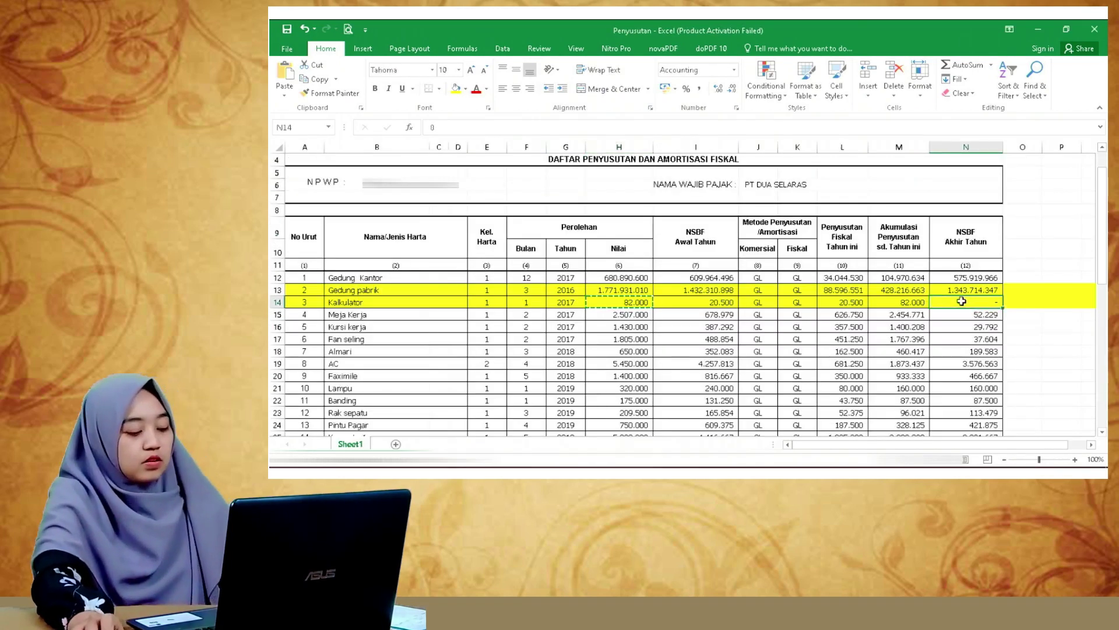
key("ctrl+c")
key("alt+Tab")
key("ctrl+v")
key("Right")
Step: Copy the Kalkulator's Penyusutan Fiskal Tahun ini of 20500 from the Penyusutan workbook and paste it as a value into row 3 of export penyusutan
left_click(585, 474)
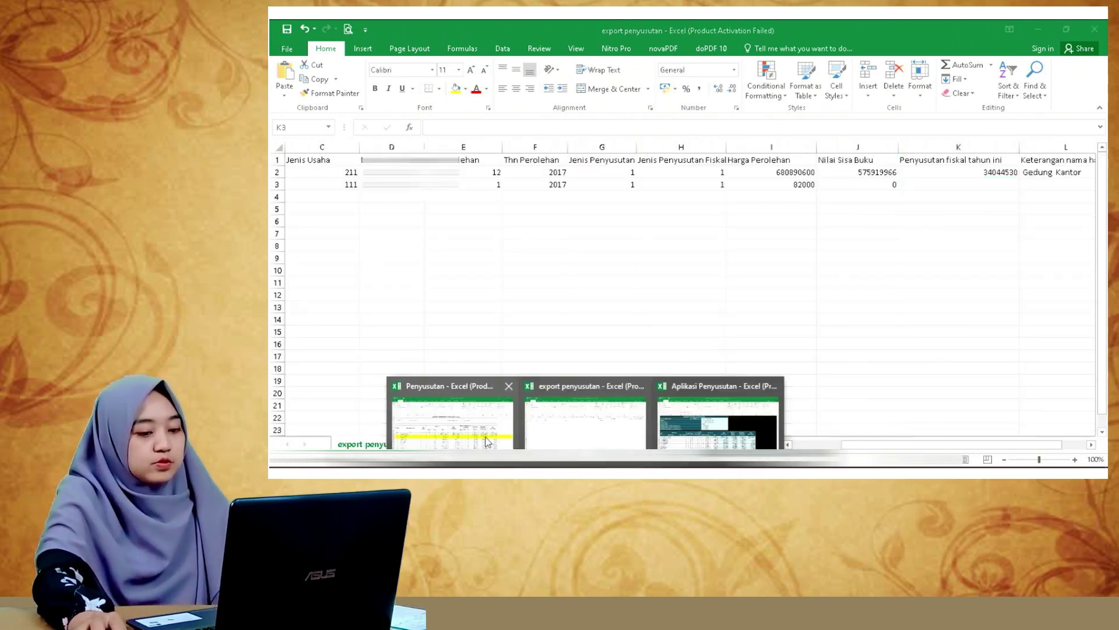
left_click(487, 441)
left_click(889, 302)
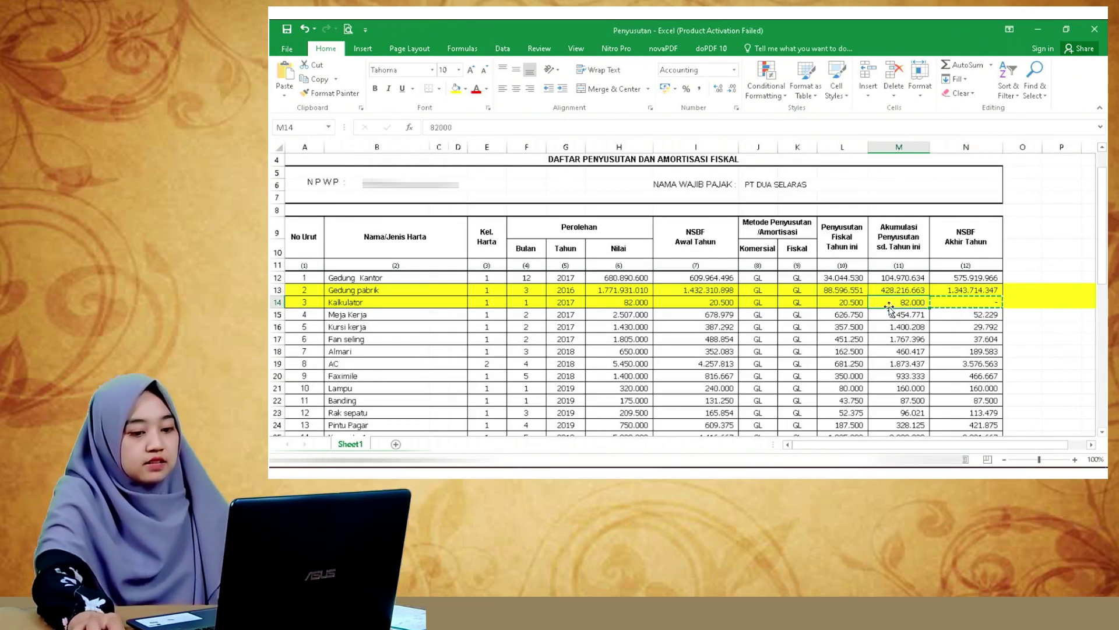
left_click(845, 301)
key("ctrl+c")
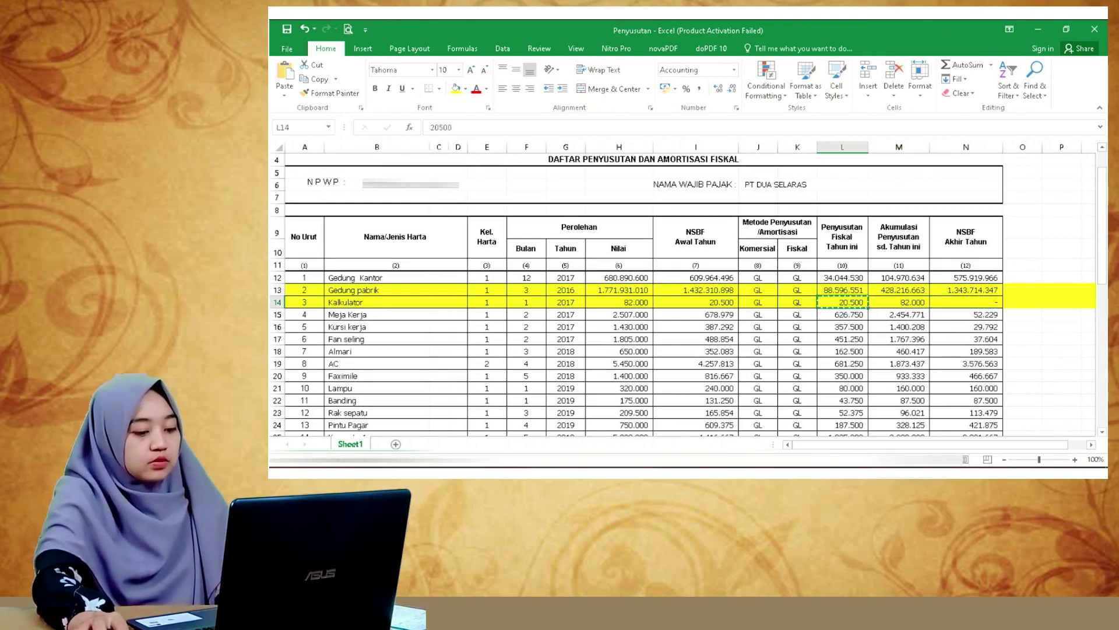
left_click(550, 412)
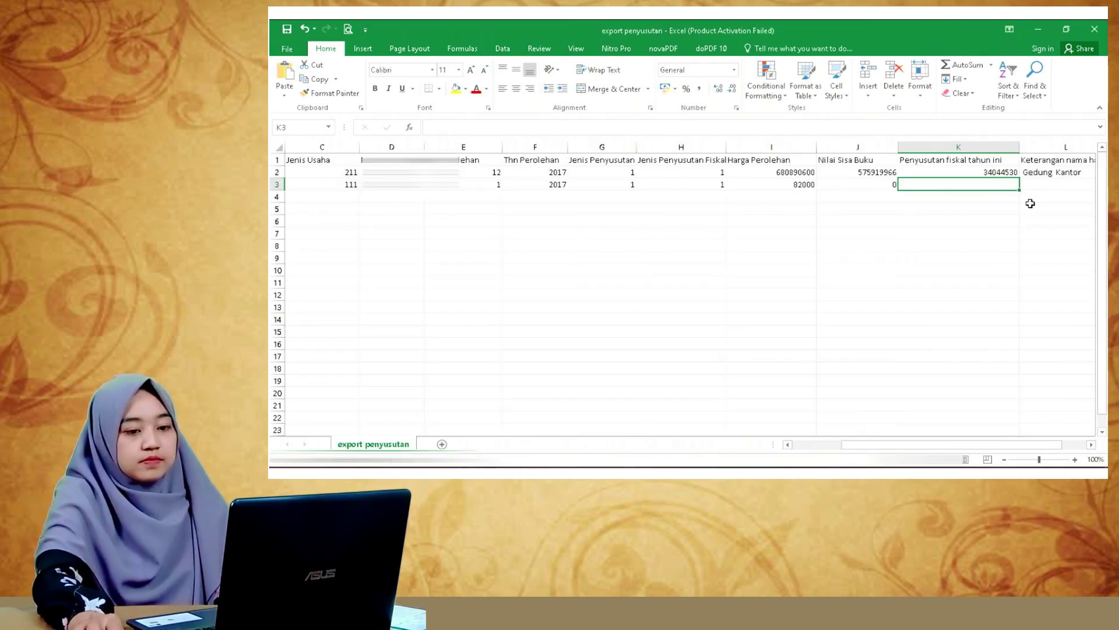
right_click(993, 183)
left_click(924, 241)
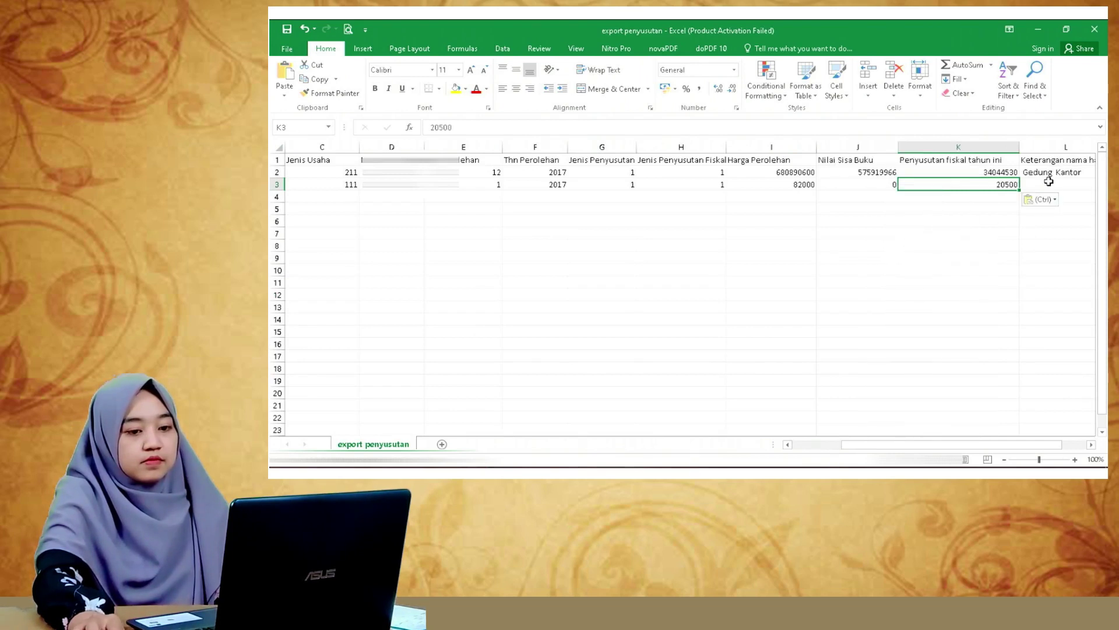
Step: Copy the asset name Kalkulator from the Penyusutan workbook and paste it as a value into the Keterangan nama harta column of row 3
key("Right")
mouse_move(585, 463)
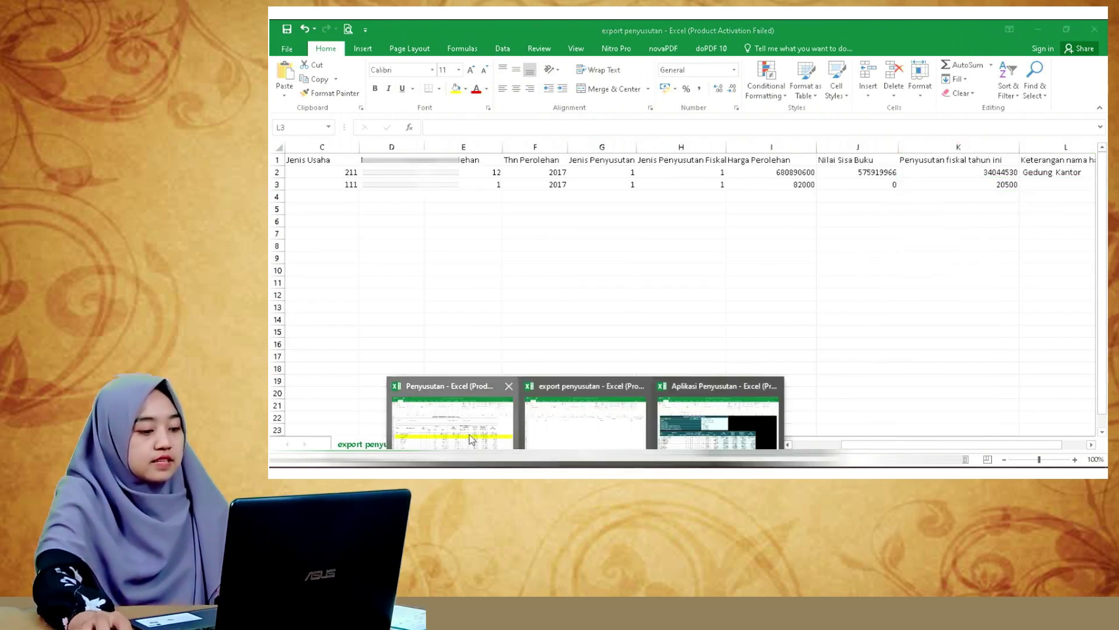
left_click(471, 438)
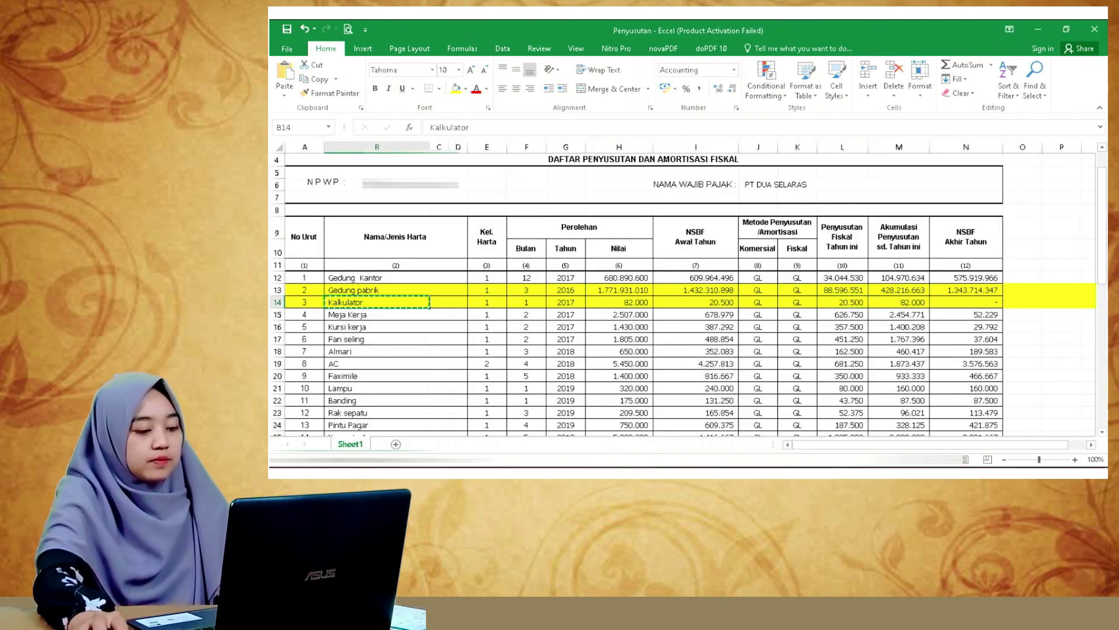
left_click(583, 432)
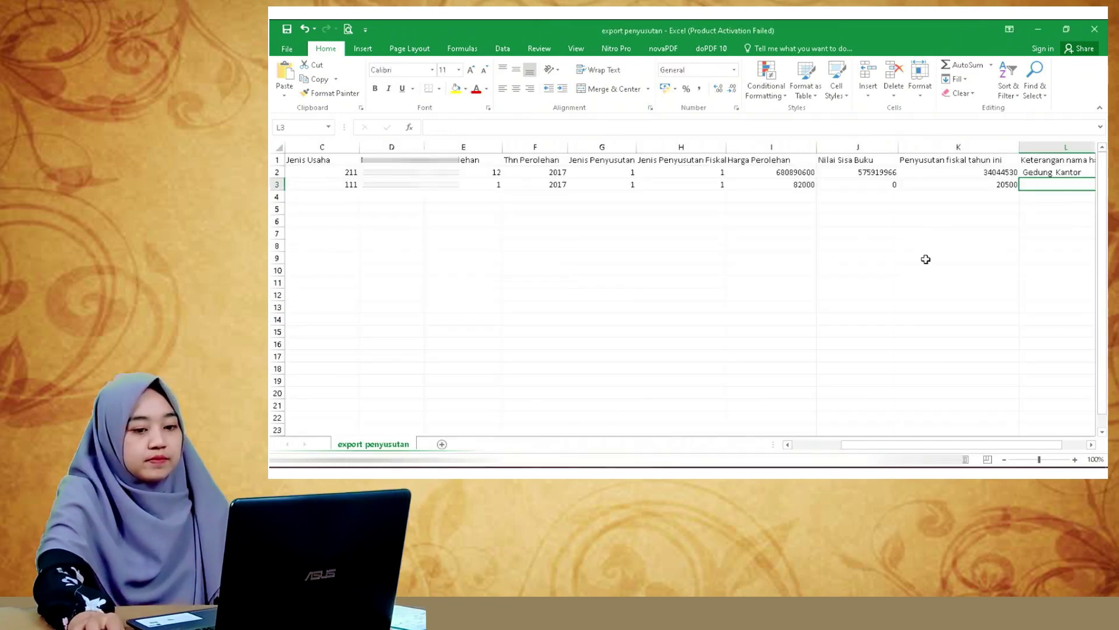
right_click(1061, 186)
left_click(979, 242)
scroll(979, 250, "right", 5)
left_click(978, 258)
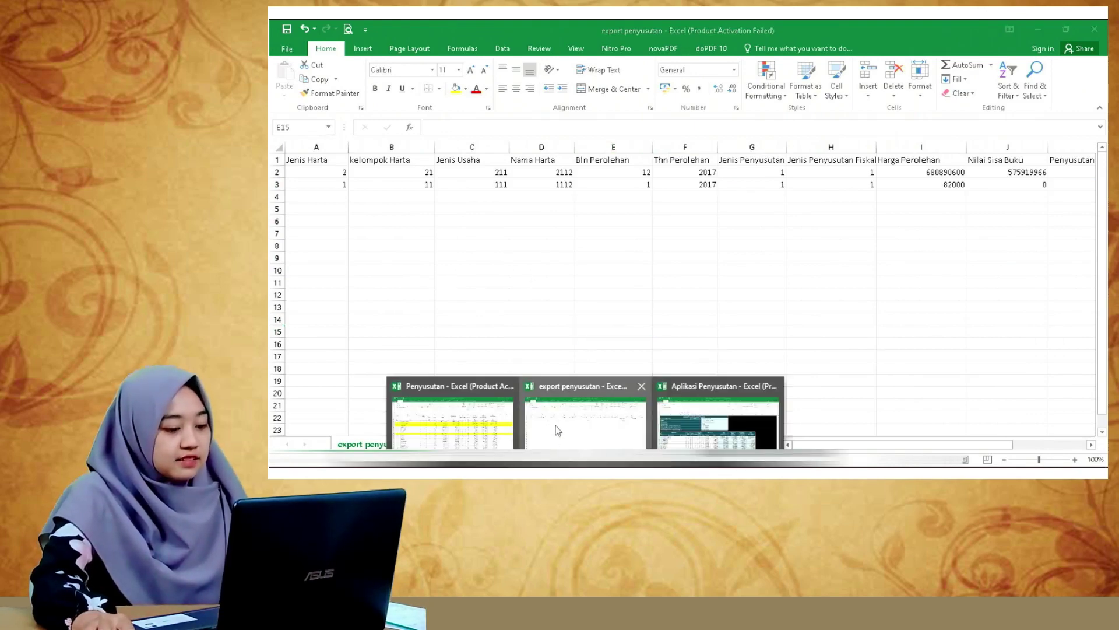
Step: Look up the AC asset and its Kel. Harta in the Penyusutan workbook, and enter 1 as Jenis Harta in row 4 of export penyusutan
left_click(483, 426)
left_click(415, 339)
scroll(405, 320, "down", 1)
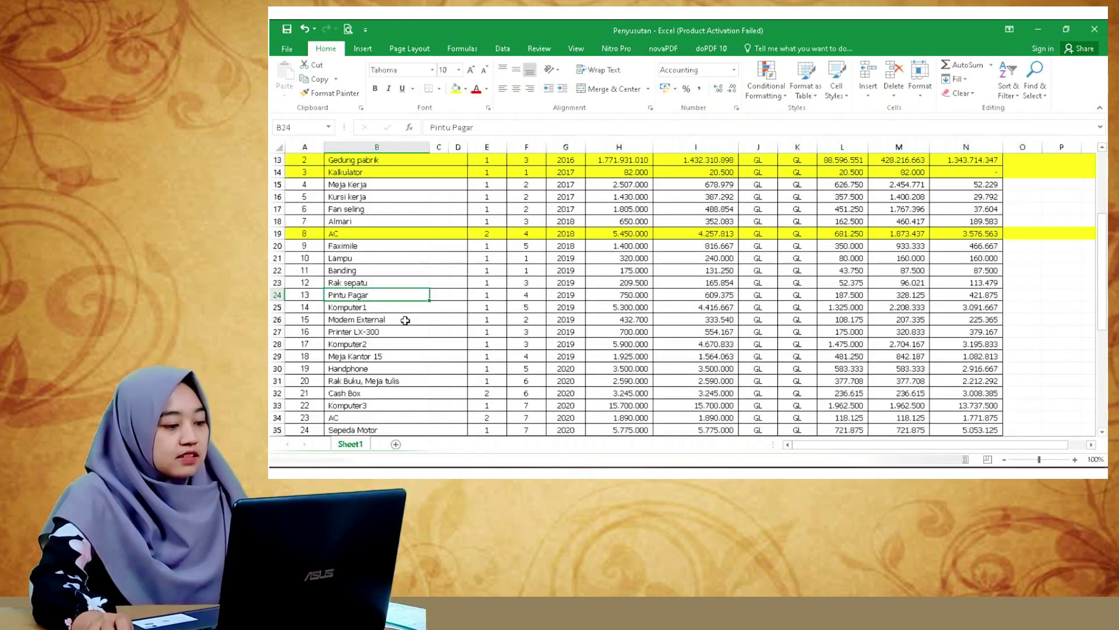
scroll(404, 320, "up", 1)
left_click(374, 278)
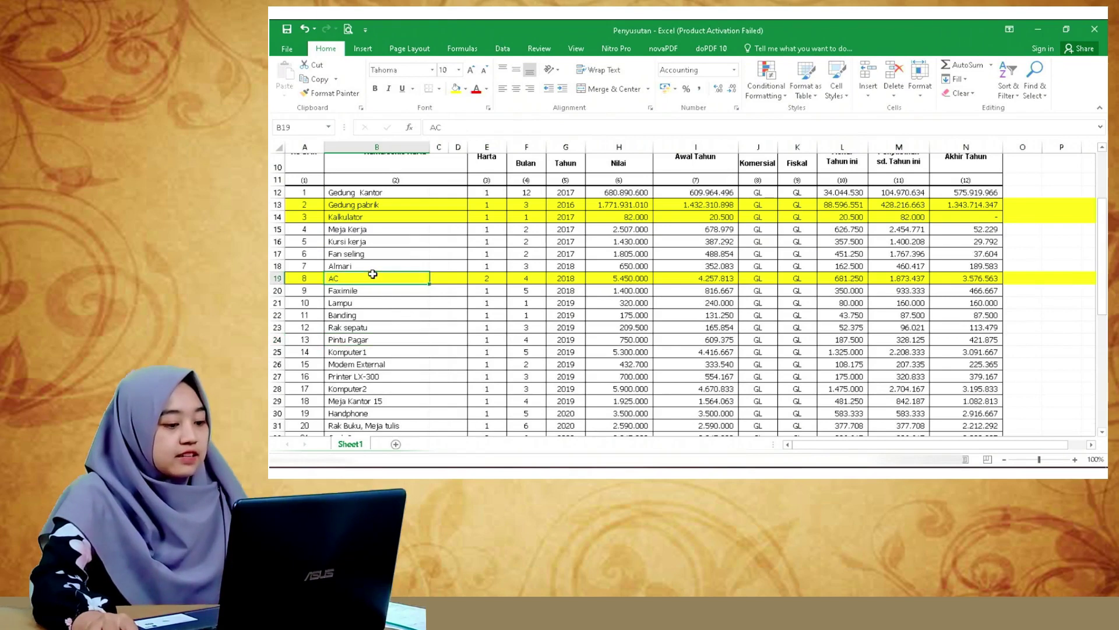
left_click(488, 276)
scroll(451, 330, "up", 1)
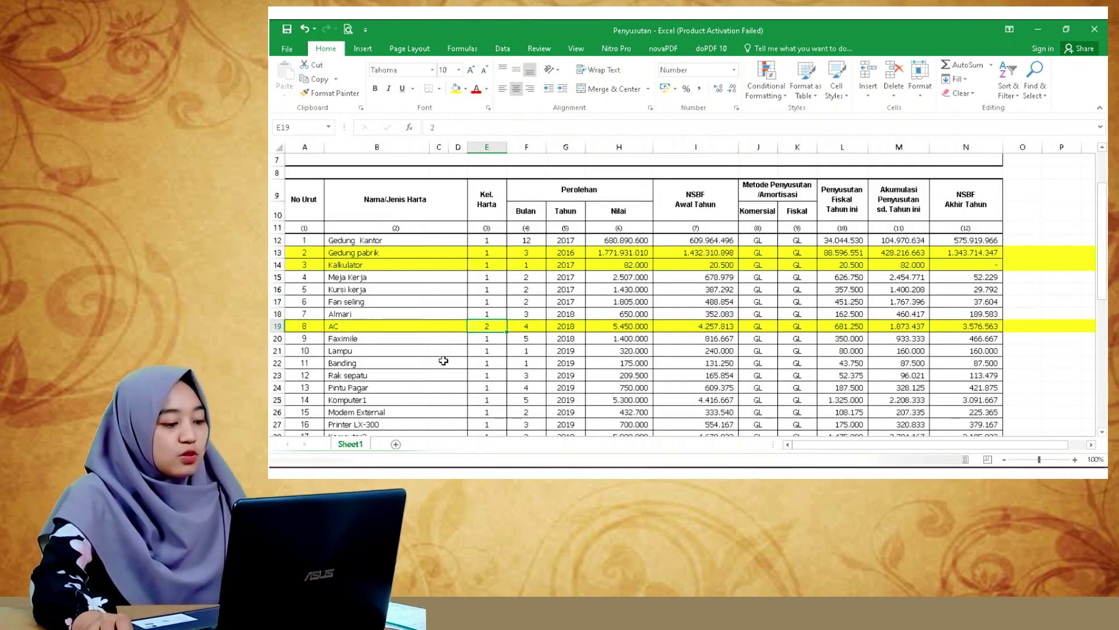
scroll(443, 360, "down", 1)
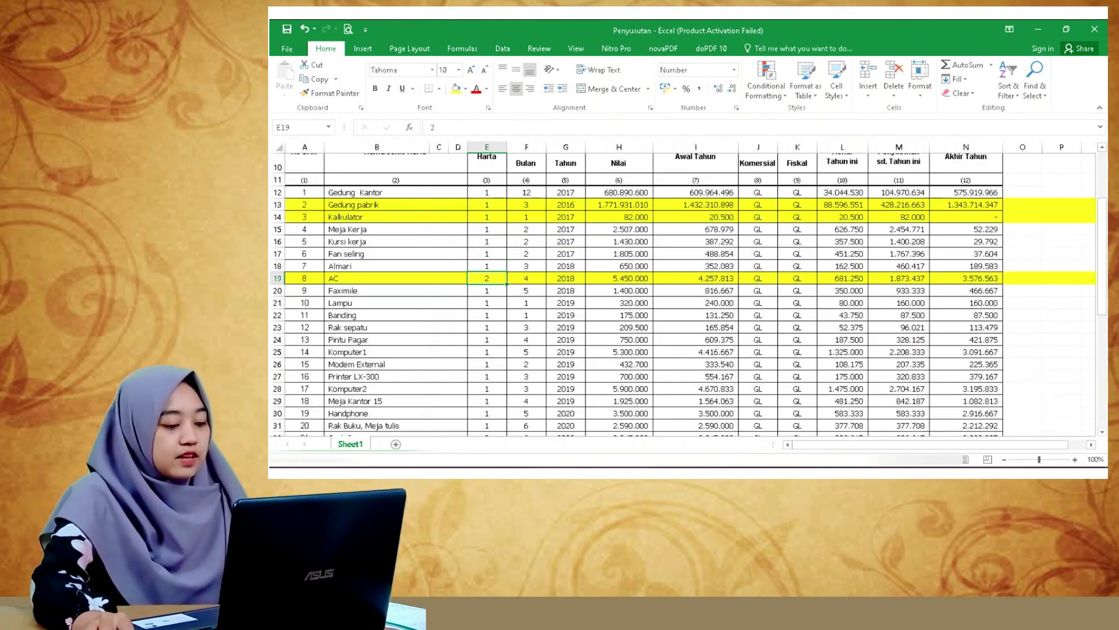
left_click(545, 387)
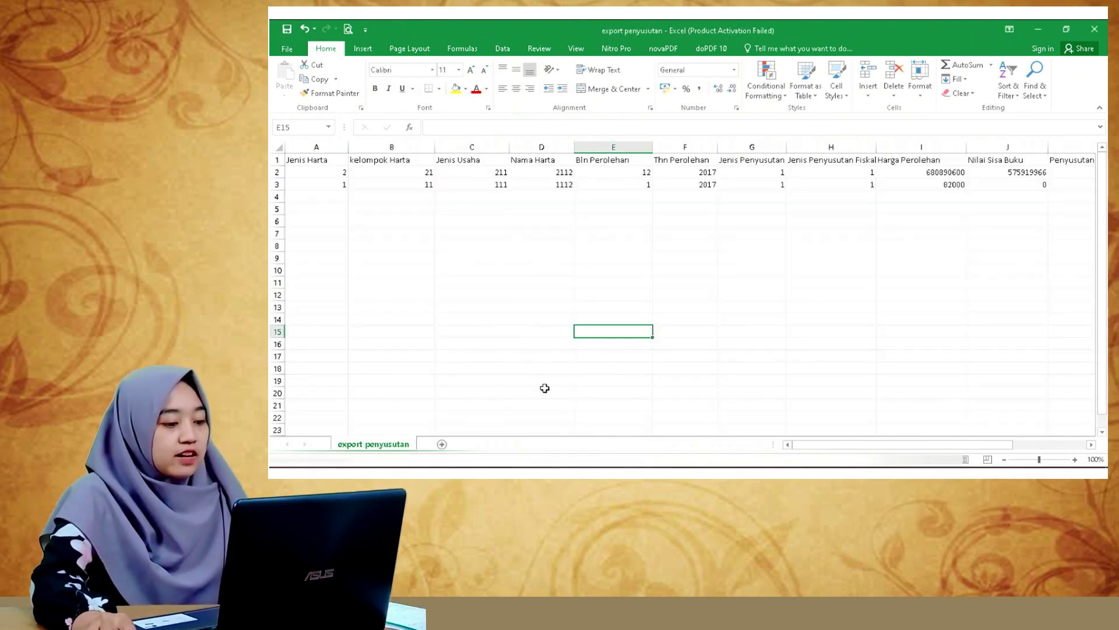
left_click(335, 198)
type("1")
key("Tab")
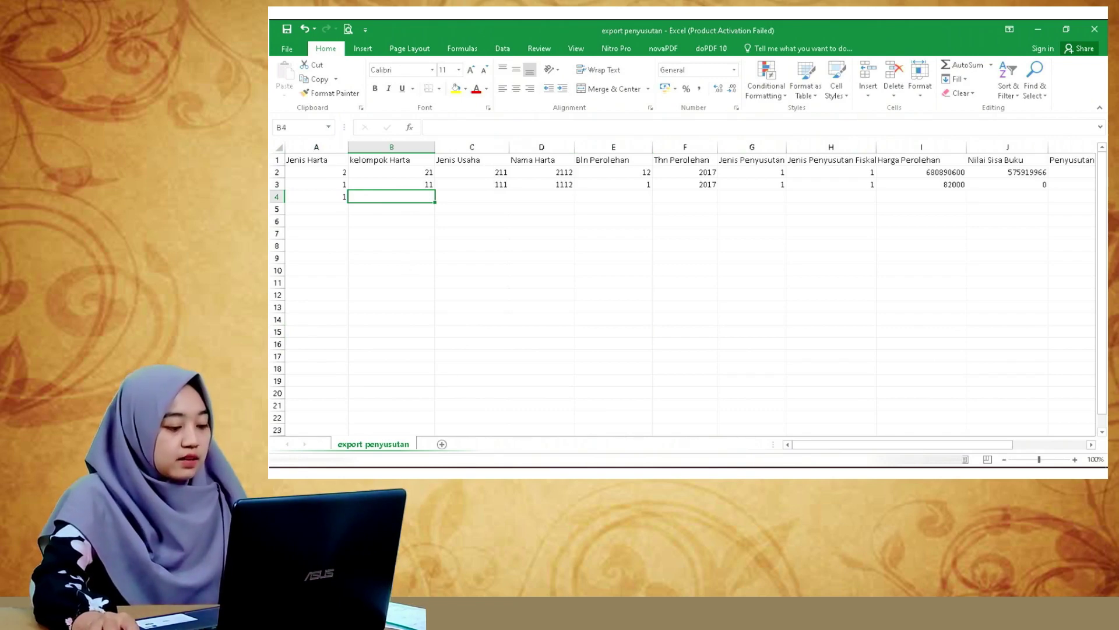
Step: Find AC in the Peraturan Menteri Keuangan attachment's asset groups, and enter 12 as kelompok Harta and 121 as Jenis Usaha in row 4
key("alt+Tab")
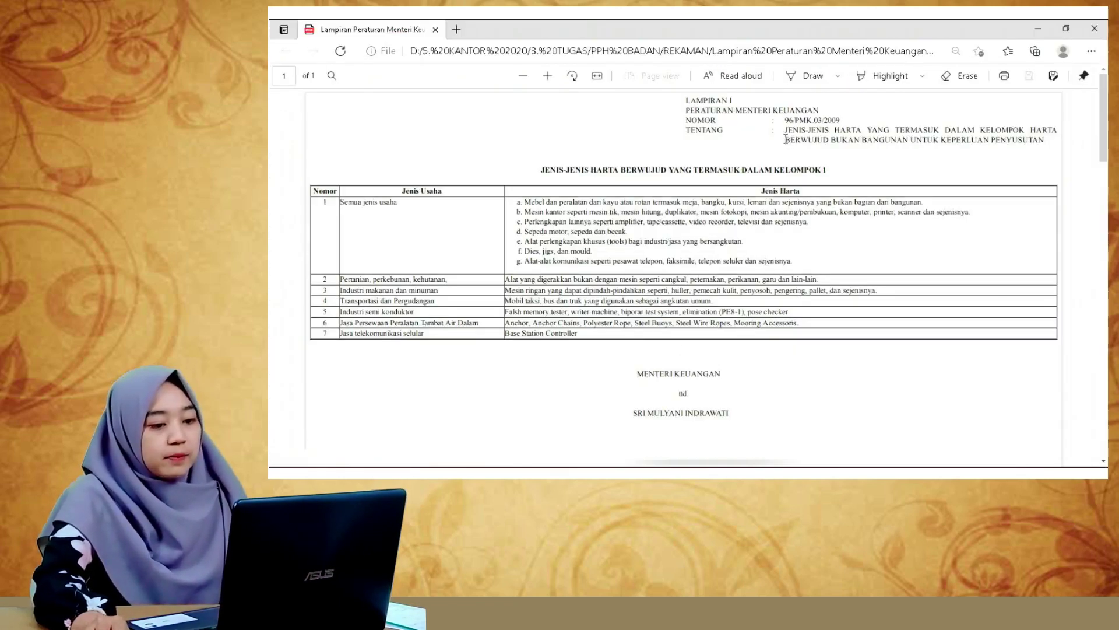
scroll(785, 139, "down", 10)
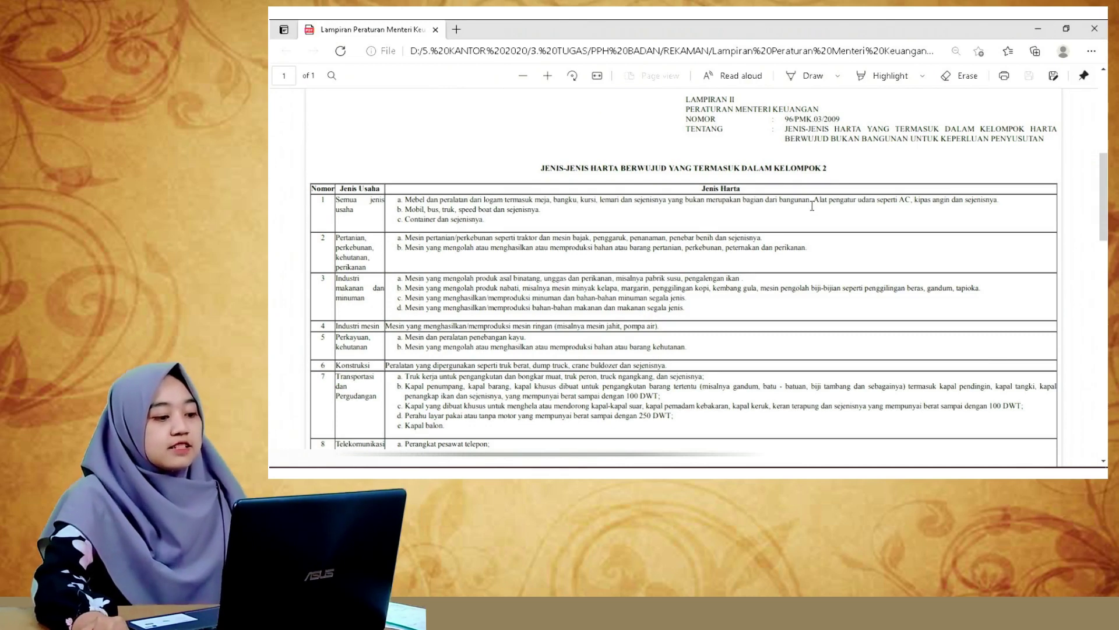
mouse_move(586, 464)
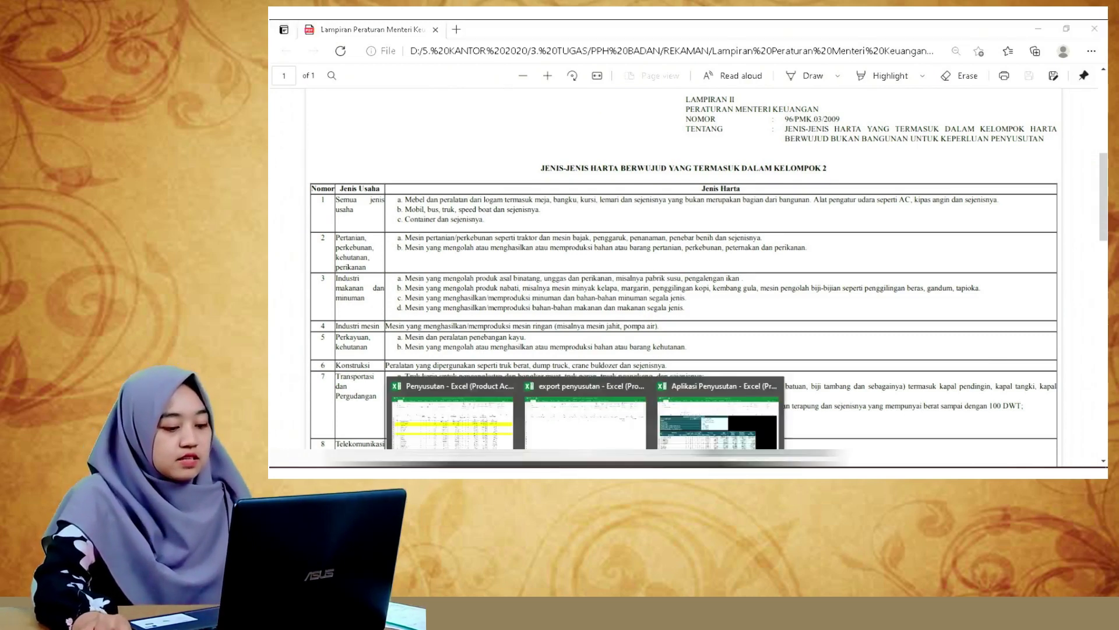
left_click(586, 413)
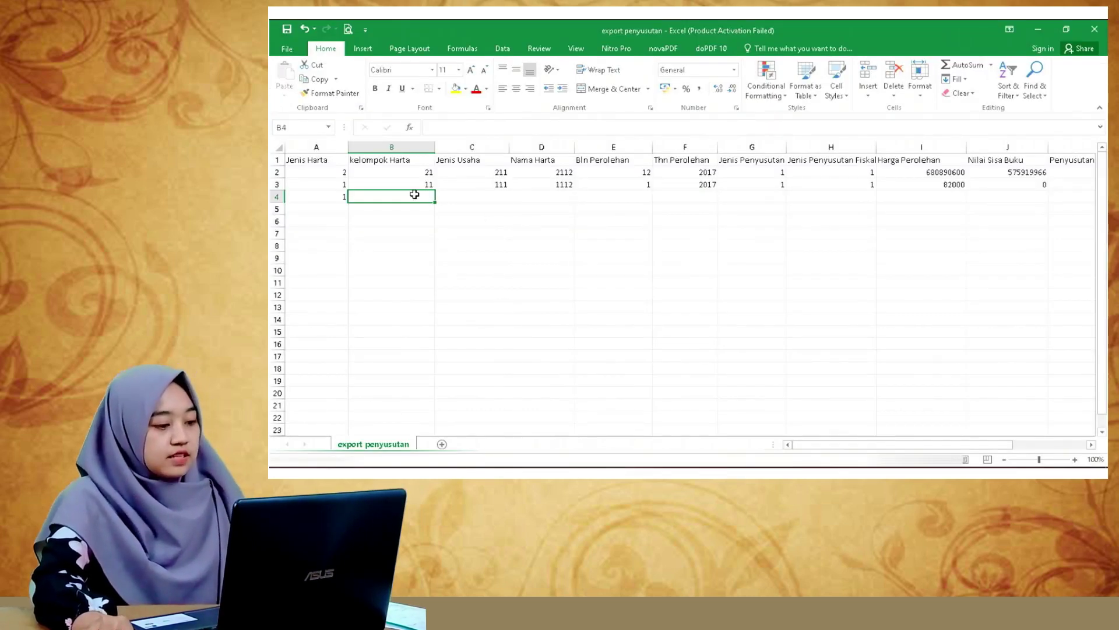
type("12")
key("Tab")
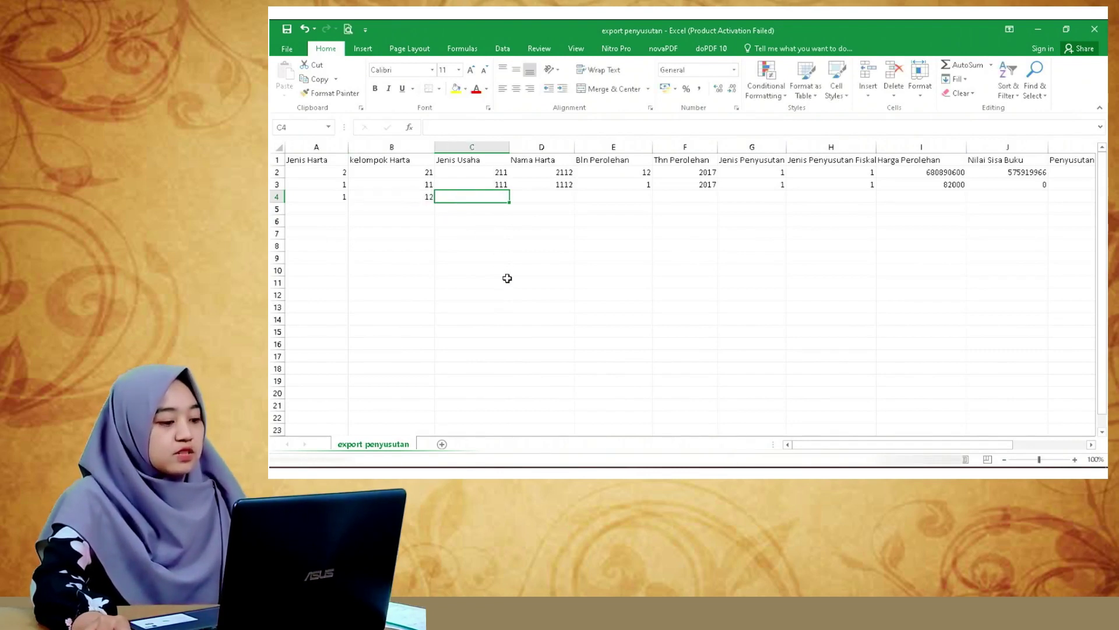
type("121")
key("Tab")
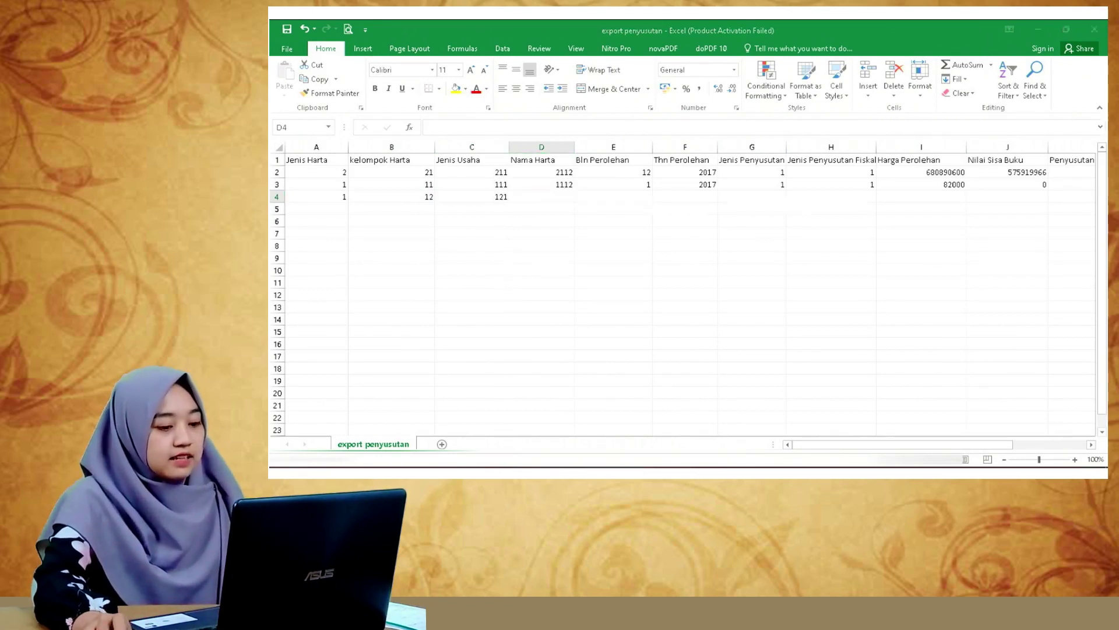
Step: Check AC's item in the regulation's Kelompok 2 list and enter 1211 as Nama Harta in row 4
key("alt+Tab")
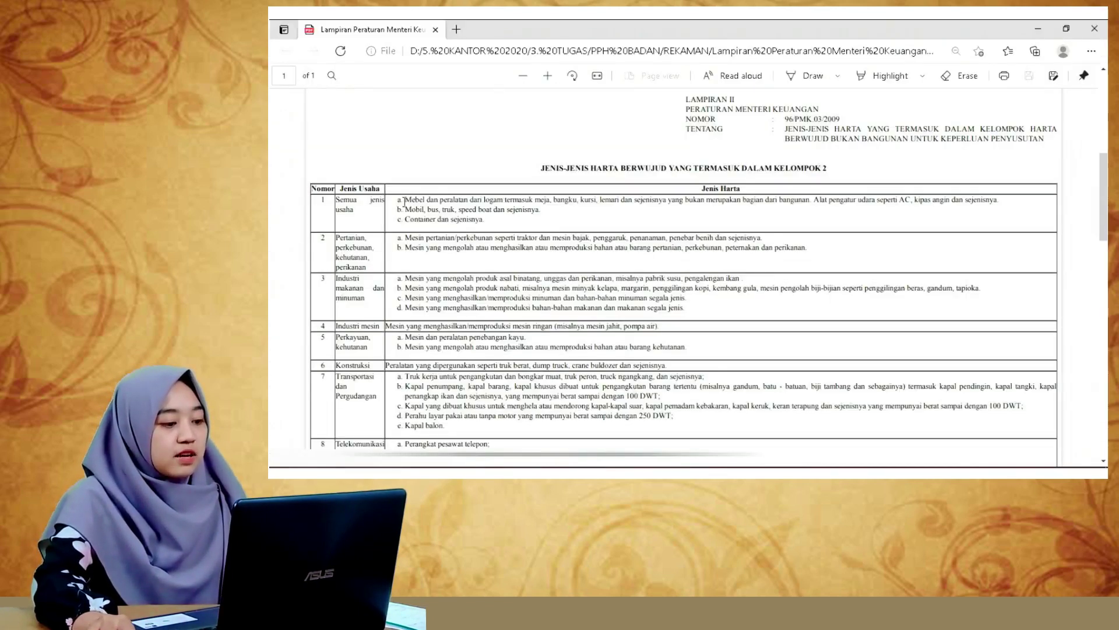
key("alt+Tab")
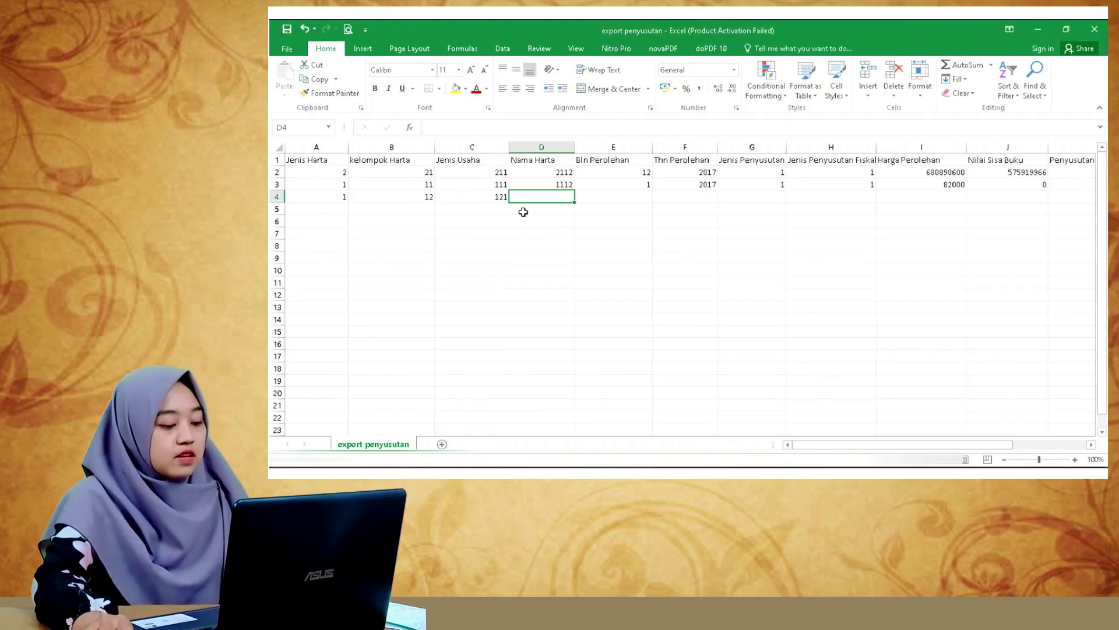
type("1211")
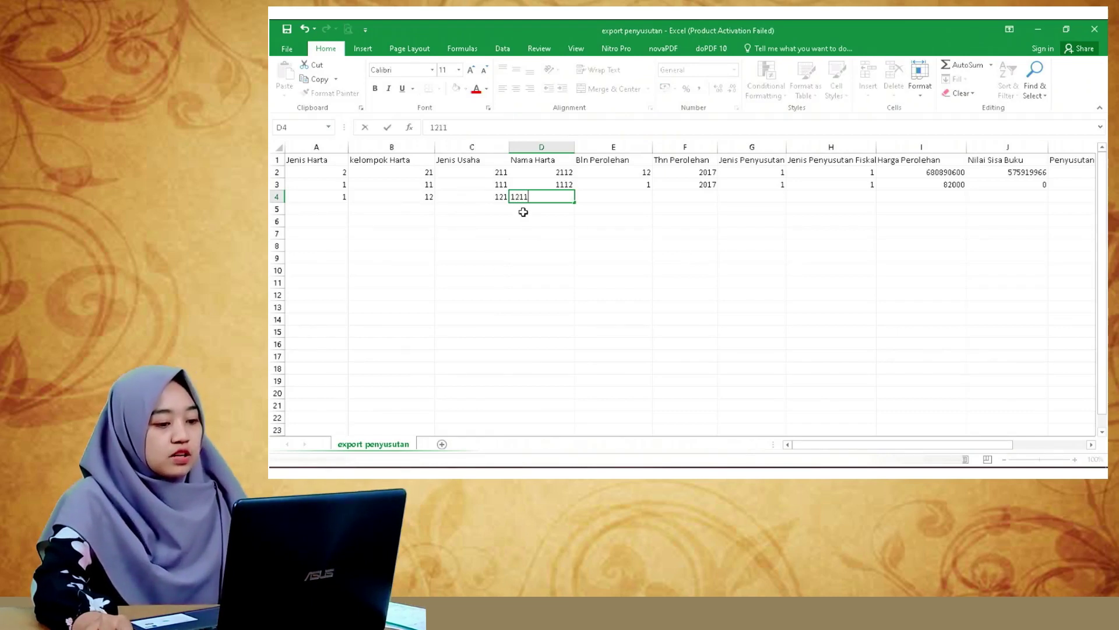
key("Tab")
Step: Look up the AC's acquisition month and year in the Penyusutan workbook, and enter 4 as Bln Perolehan and 2018 as Thn Perolehan in row 4
mouse_move(583, 464)
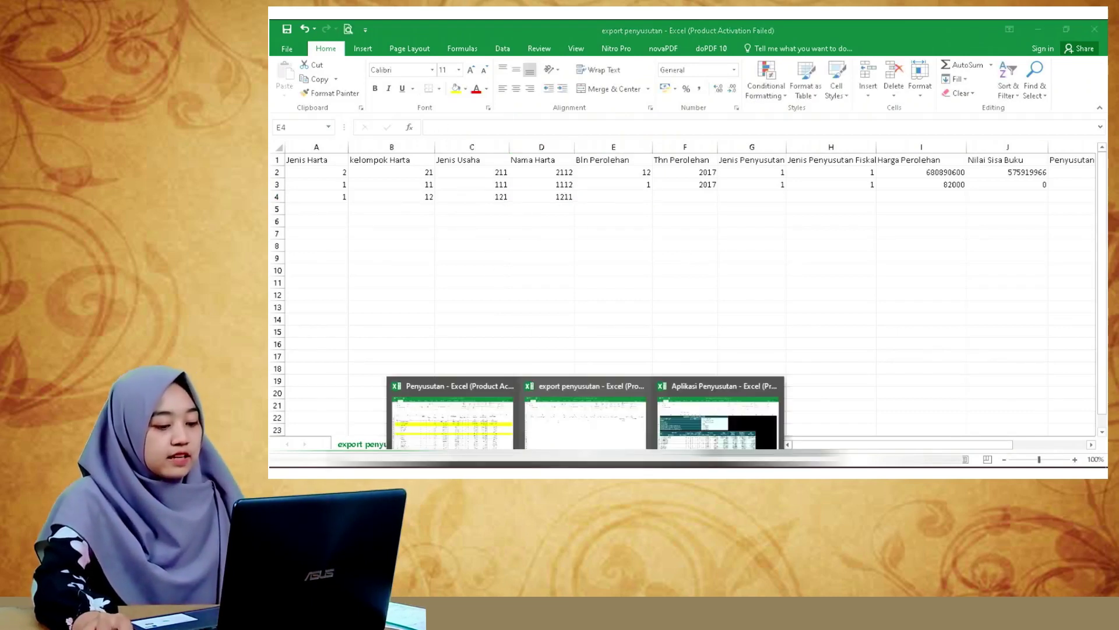
left_click(452, 417)
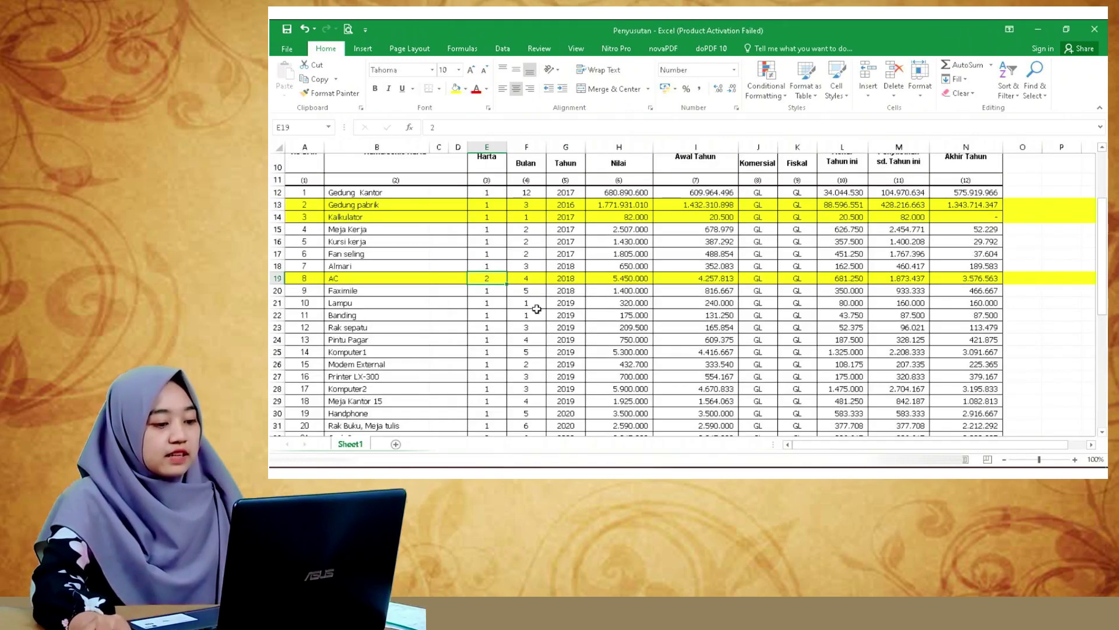
left_click(534, 278)
left_click(568, 279)
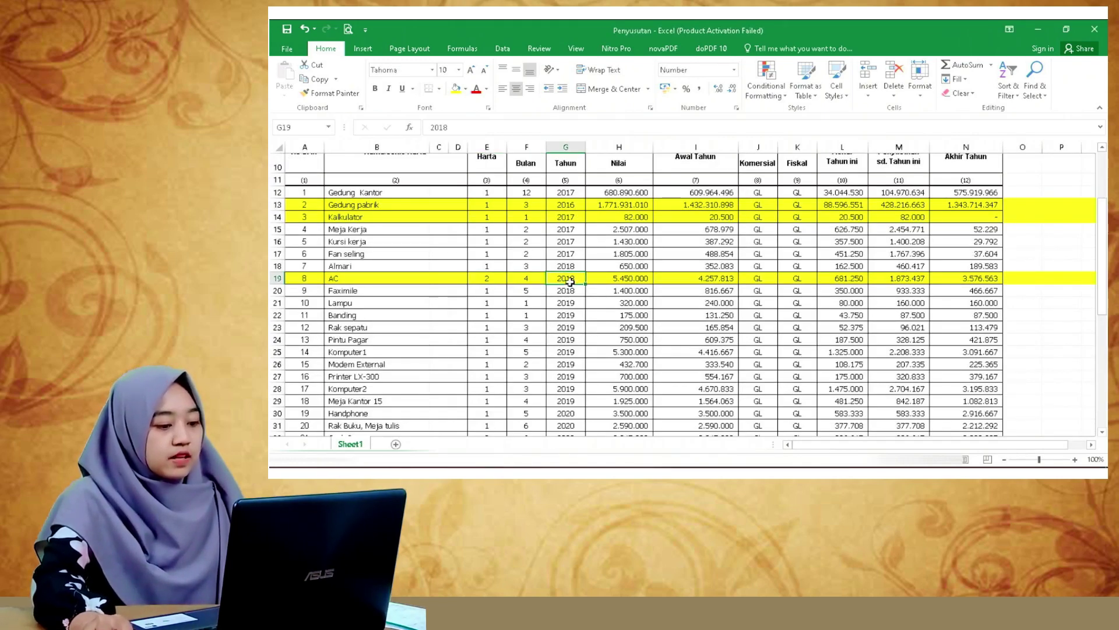
mouse_move(583, 464)
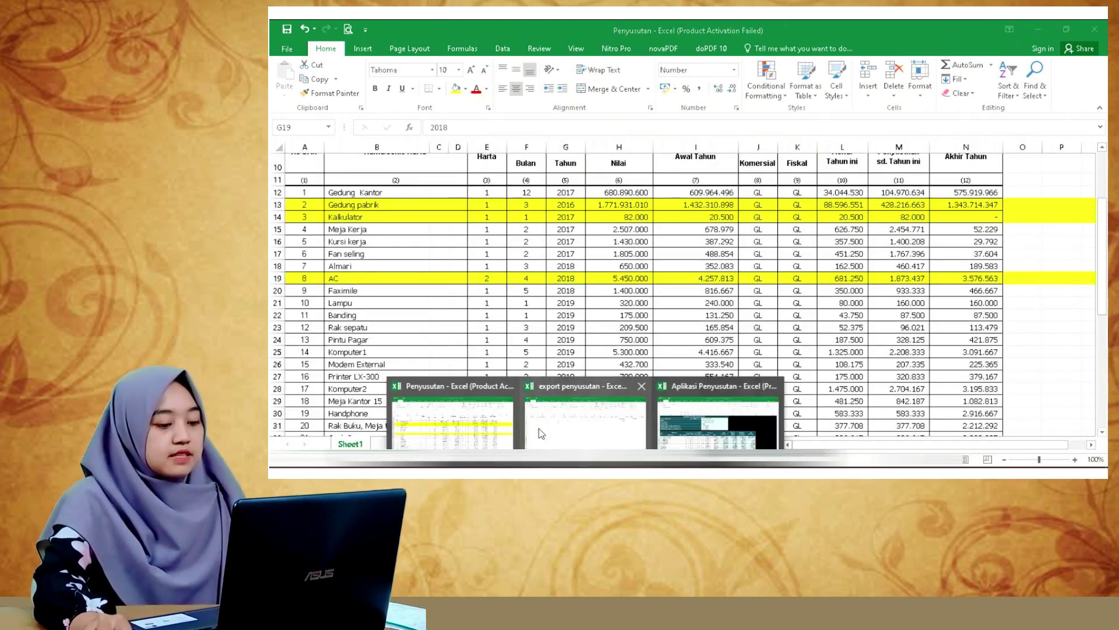
left_click(585, 411)
type("4")
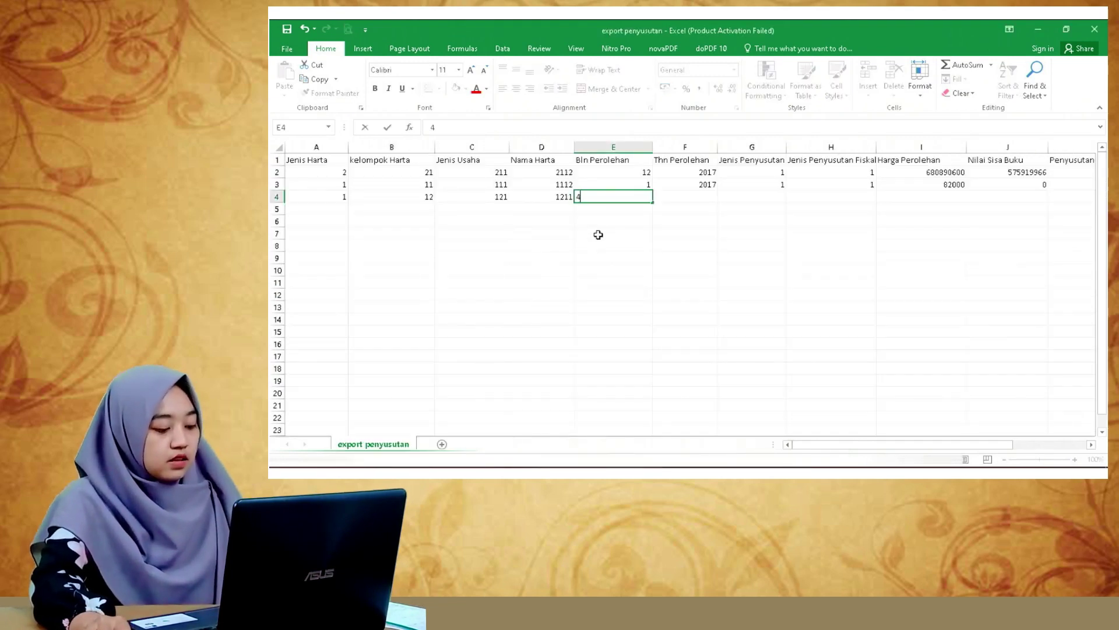
key("Tab")
type("2018")
key("Tab")
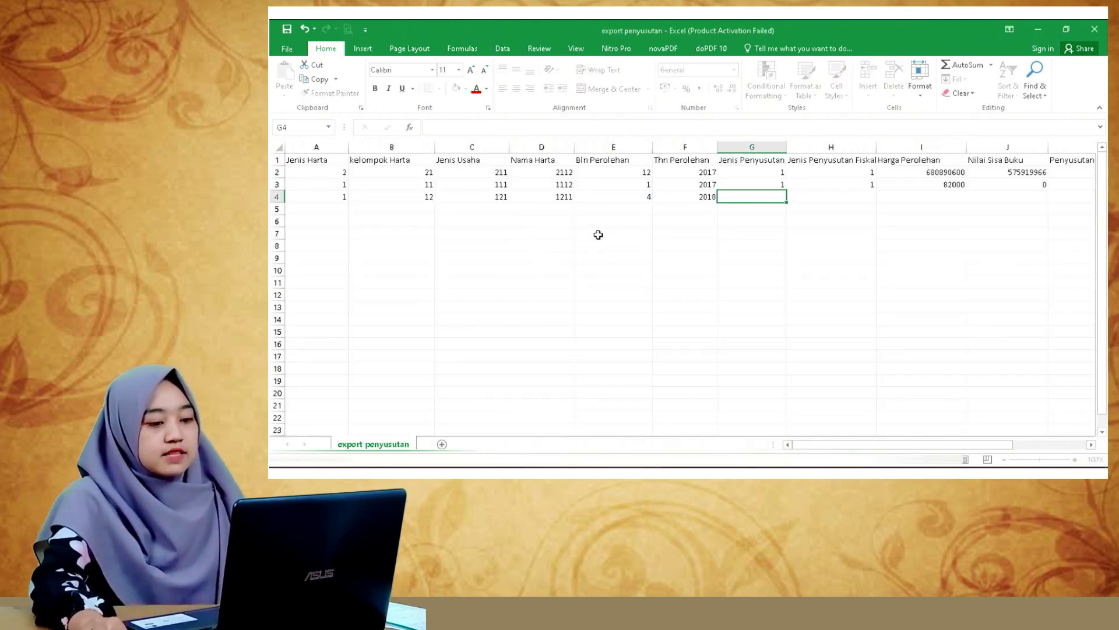
Step: Enter 1 for both Jenis Penyusutan and Jenis Penyusutan Fiskal in row 4
left_click(831, 295)
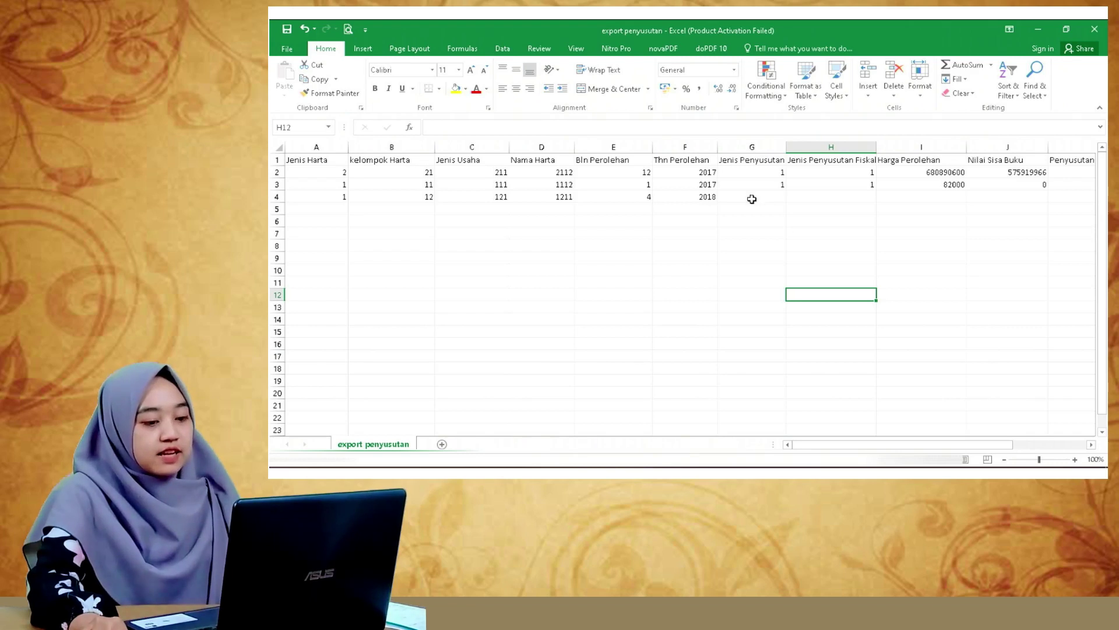
left_click(752, 198)
type("1")
key("Tab")
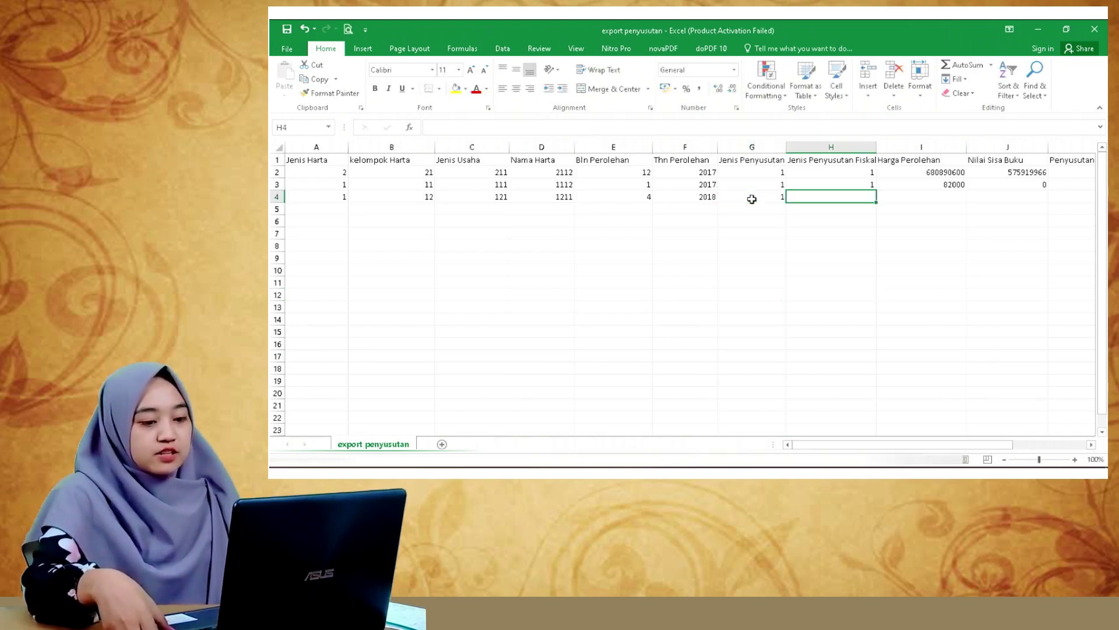
type("1")
key("Tab")
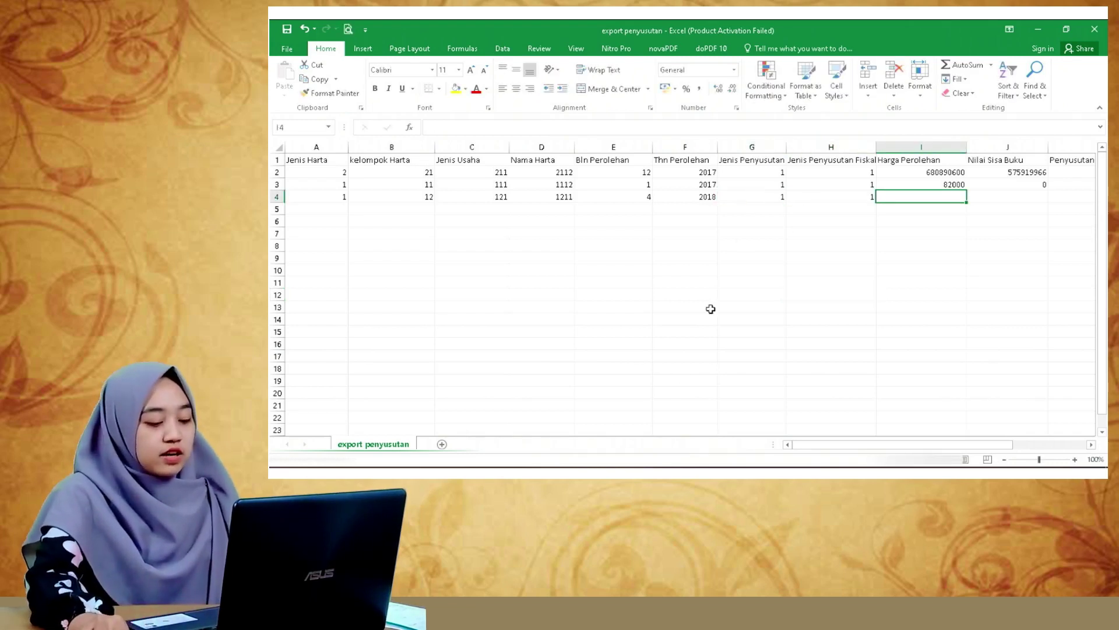
Step: Copy the AC's Perolehan Nilai from the Penyusutan workbook and paste it as a value, 5450000, under Harga Perolehan in row 4
left_click(461, 419)
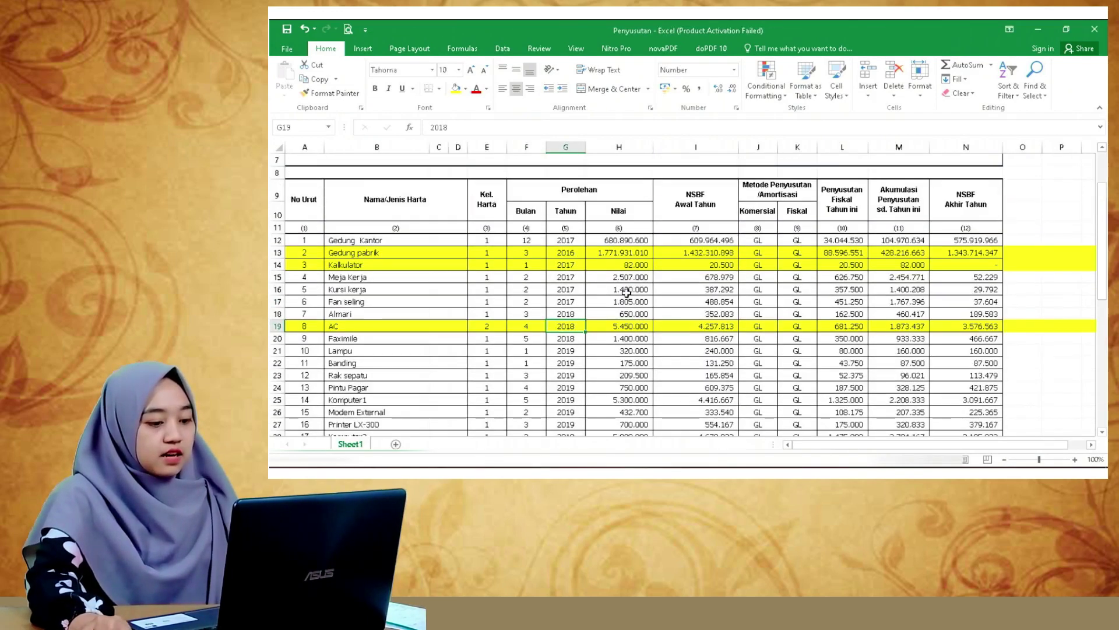
left_click(616, 326)
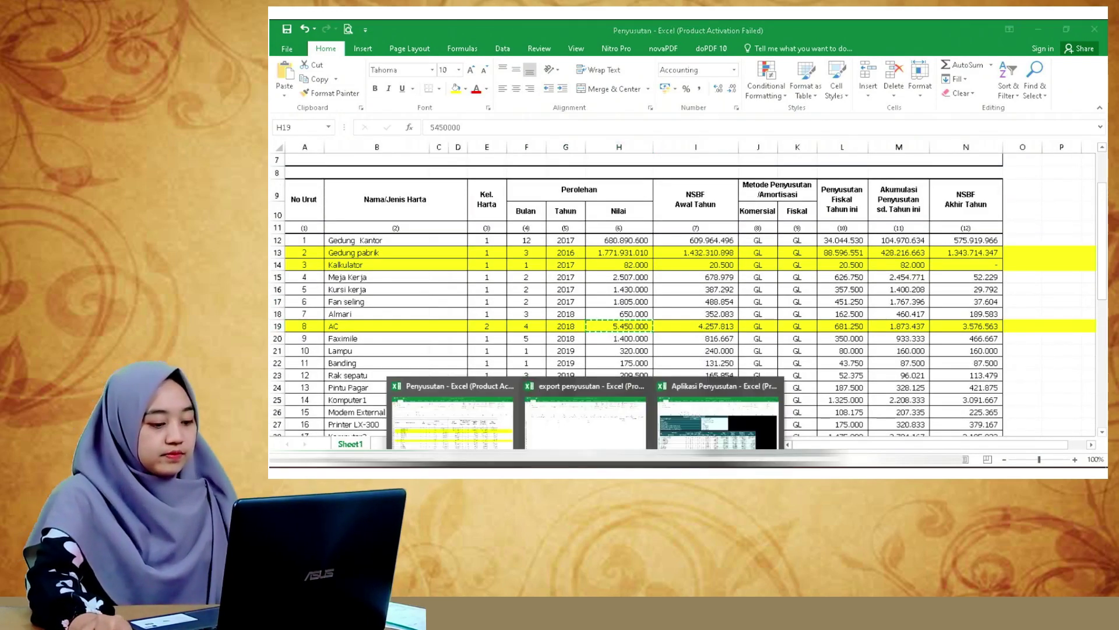
left_click(725, 425)
right_click(920, 196)
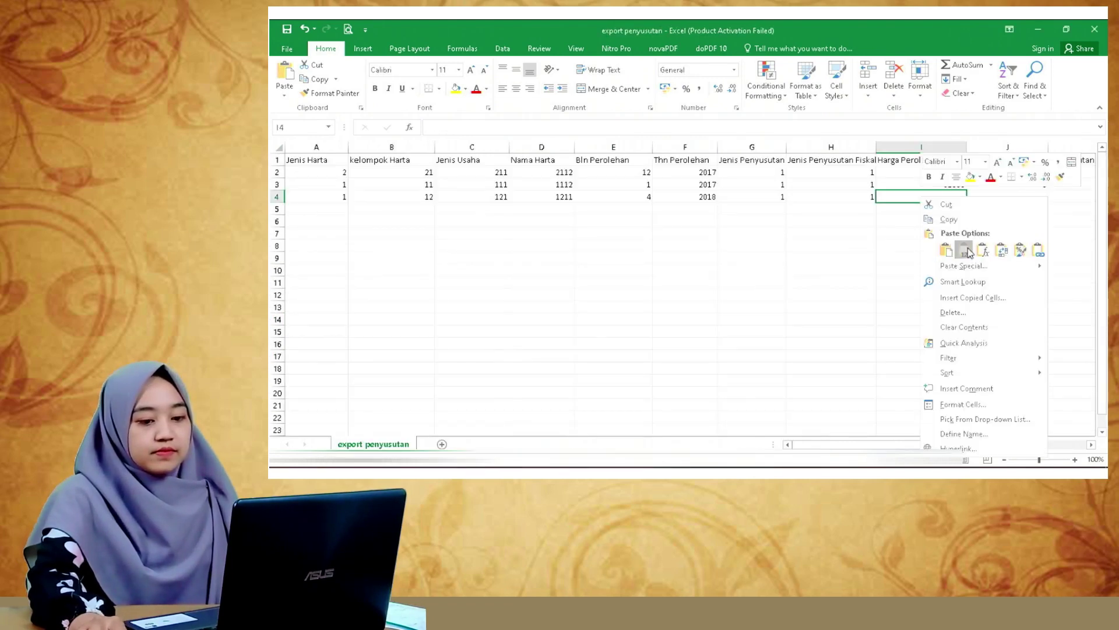
left_click(959, 244)
Step: Copy the AC's NSBF Akhir Tahun from the Penyusutan workbook and paste its value, 3576563, under Nilai Sisa Buku in row 4
left_click(1011, 197)
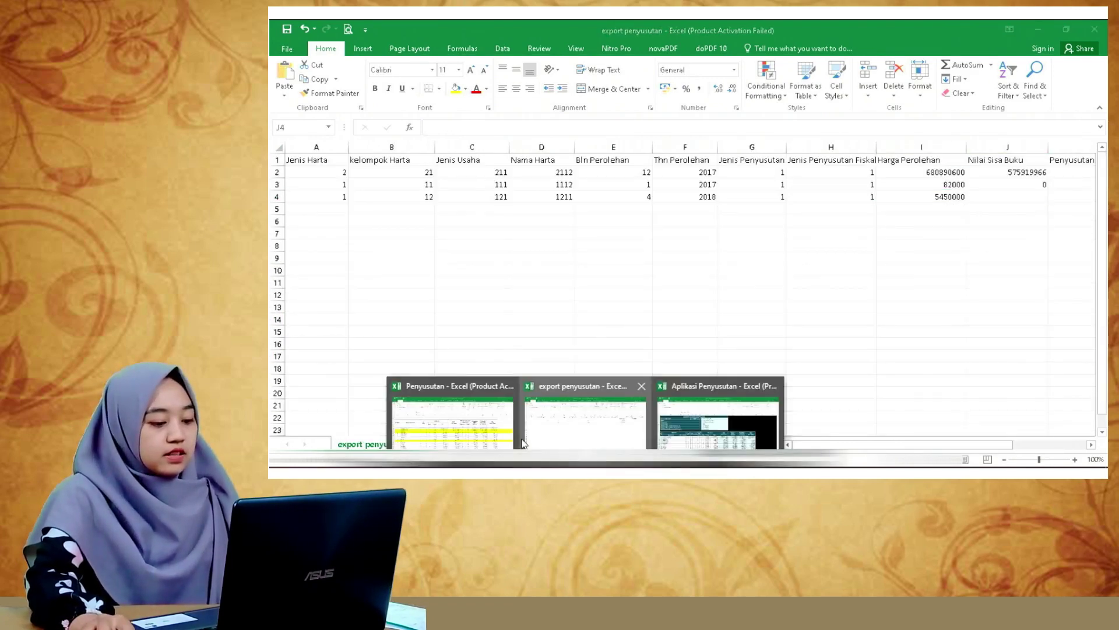
left_click(449, 415)
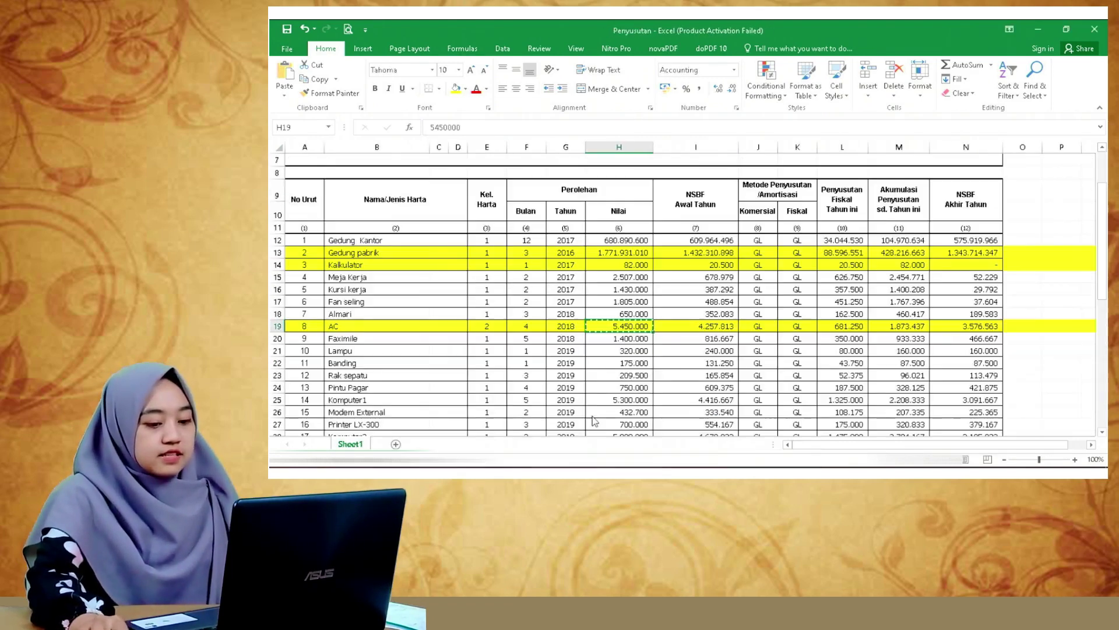
left_click(972, 328)
key("ctrl+c")
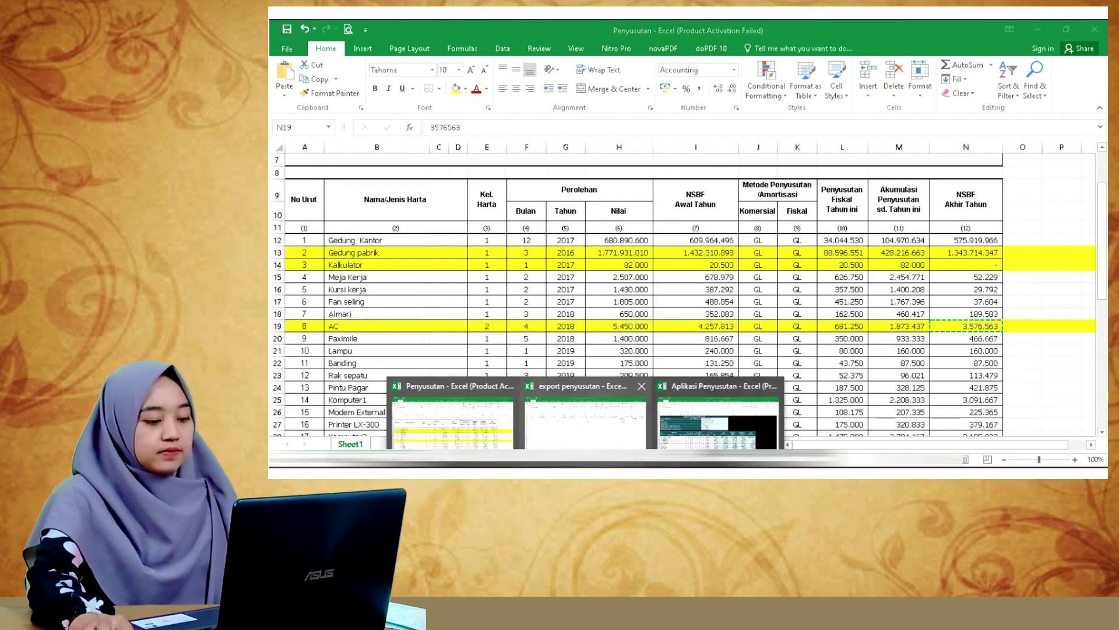
left_click(591, 432)
right_click(1020, 199)
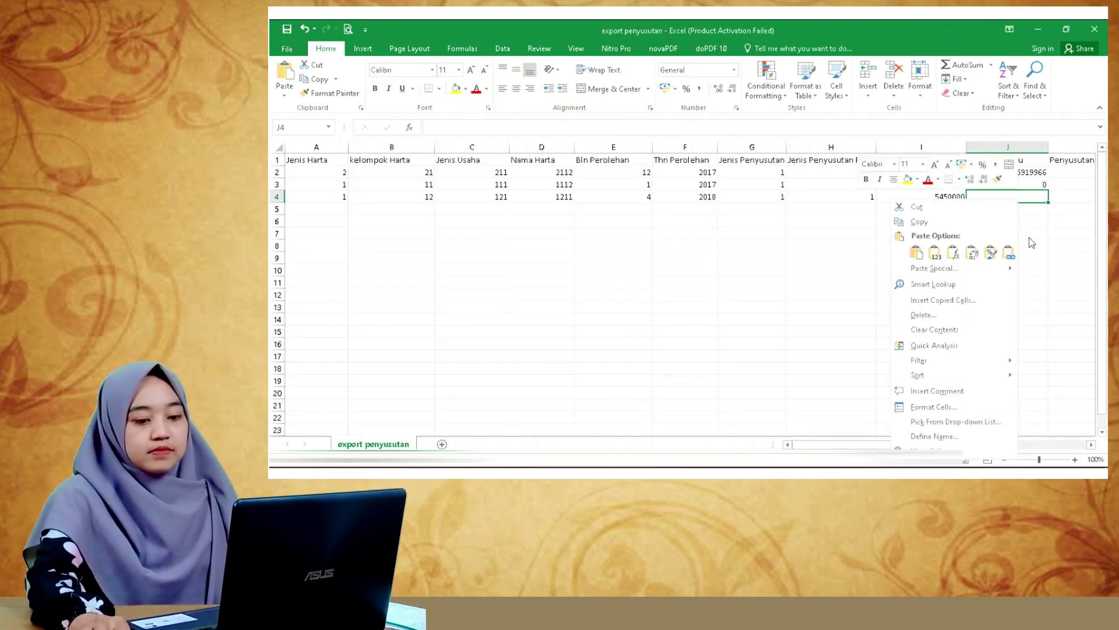
left_click(942, 264)
Step: Copy the AC's Penyusutan Fiskal Tahun ini from the Penyusutan workbook and paste its value, 681250, under Penyusutan fiskal tahun ini in row 4
left_click(1067, 199)
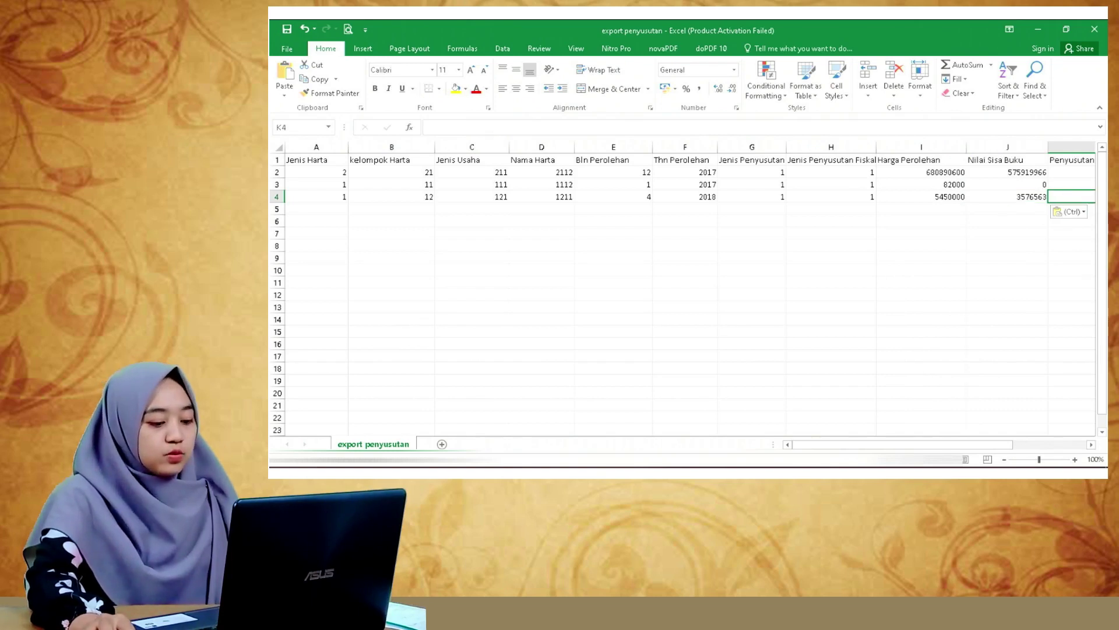
left_click(458, 414)
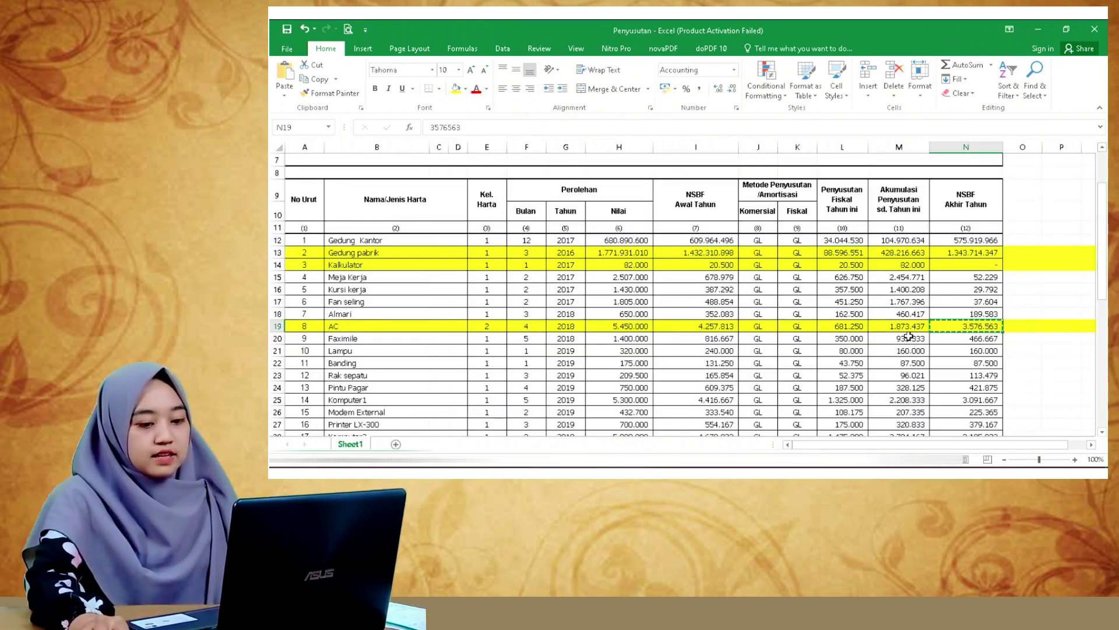
left_click(856, 330)
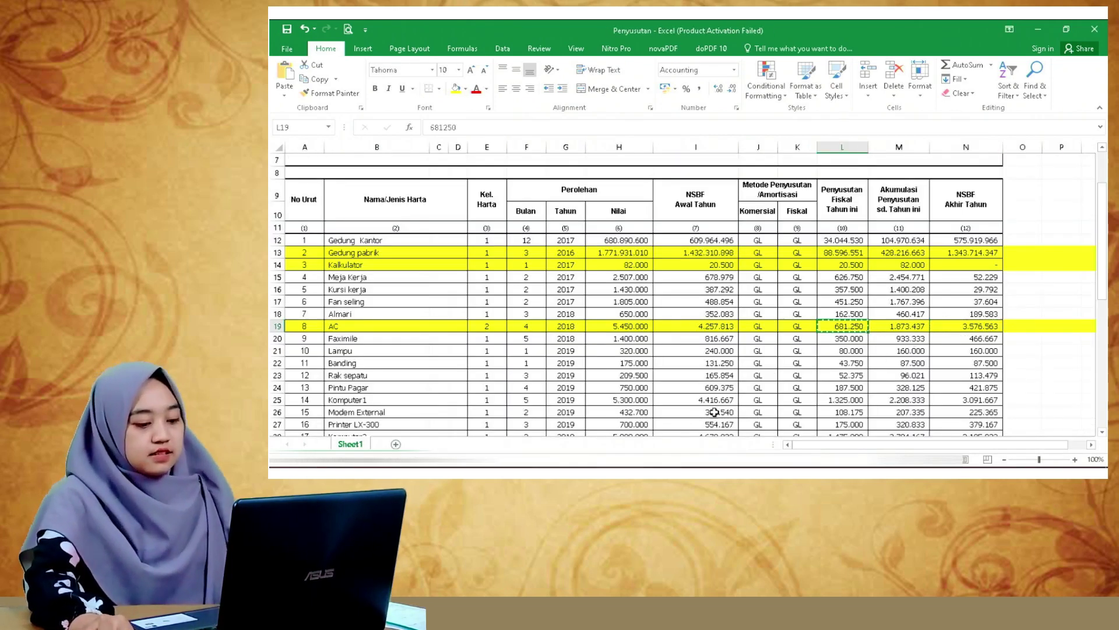
left_click(594, 419)
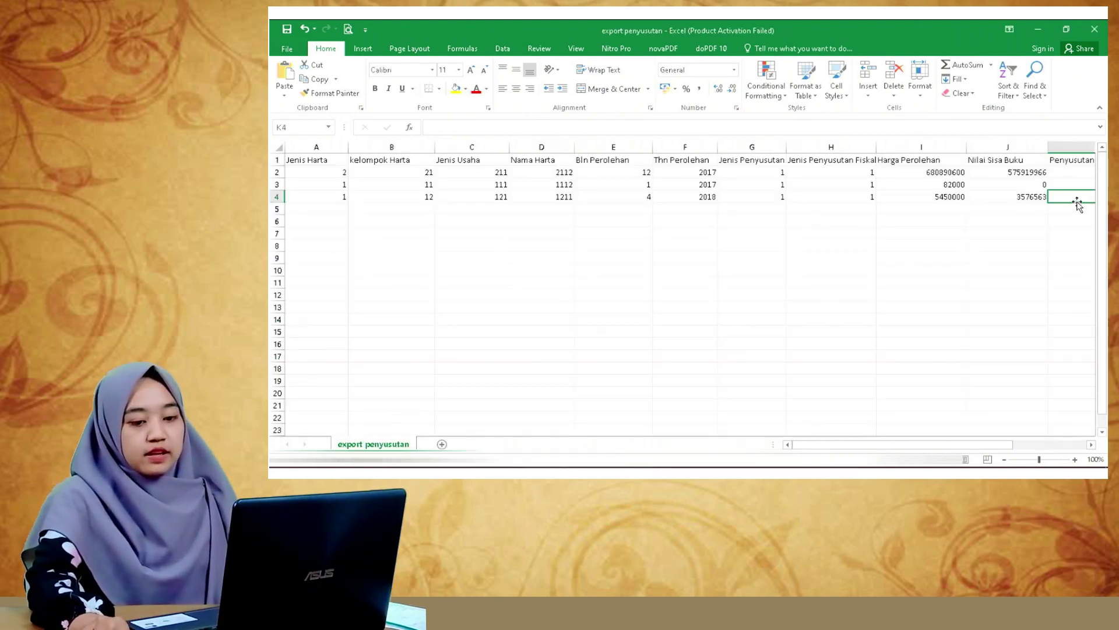
right_click(1077, 204)
left_click(991, 252)
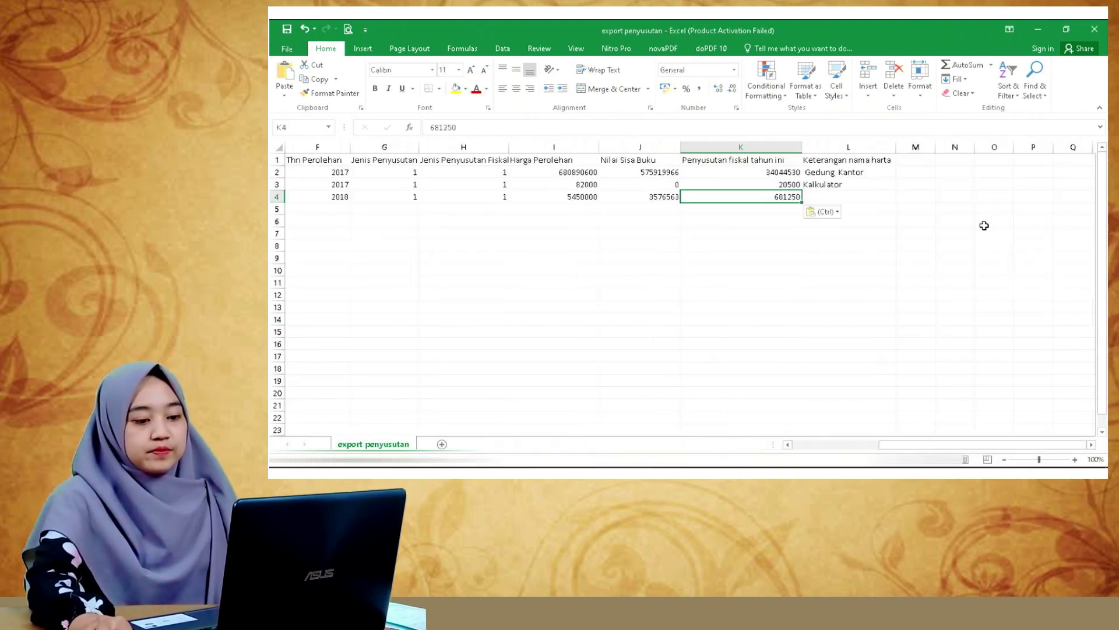
Step: Copy the asset name AC from the Penyusutan workbook and paste it under Keterangan nama harta in row 4
mouse_move(586, 463)
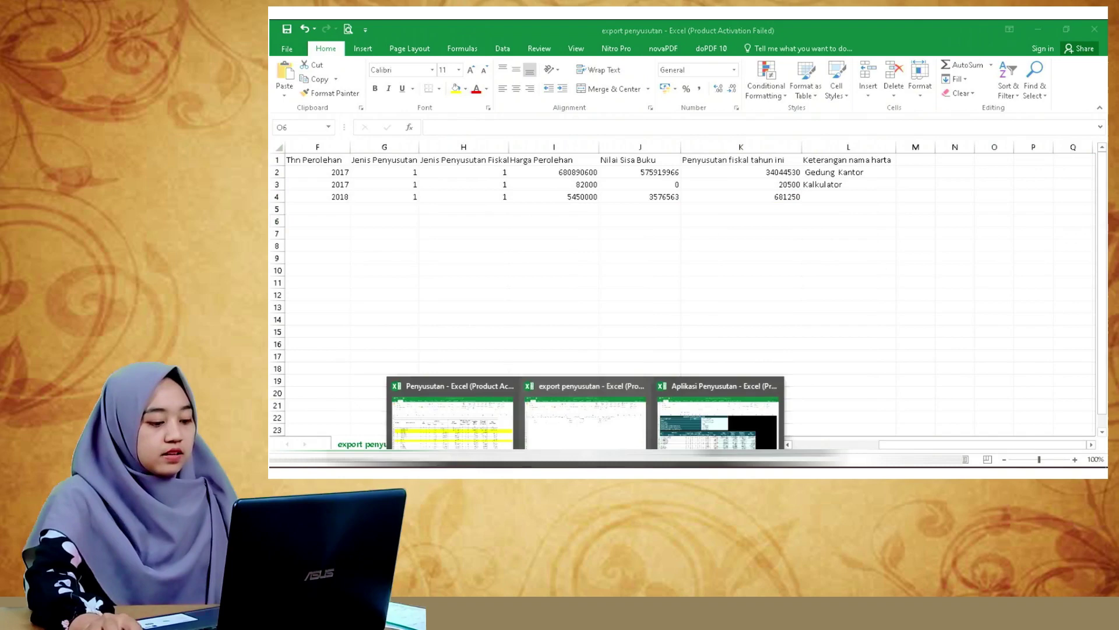
left_click(475, 439)
left_click(362, 326)
key("ctrl+c")
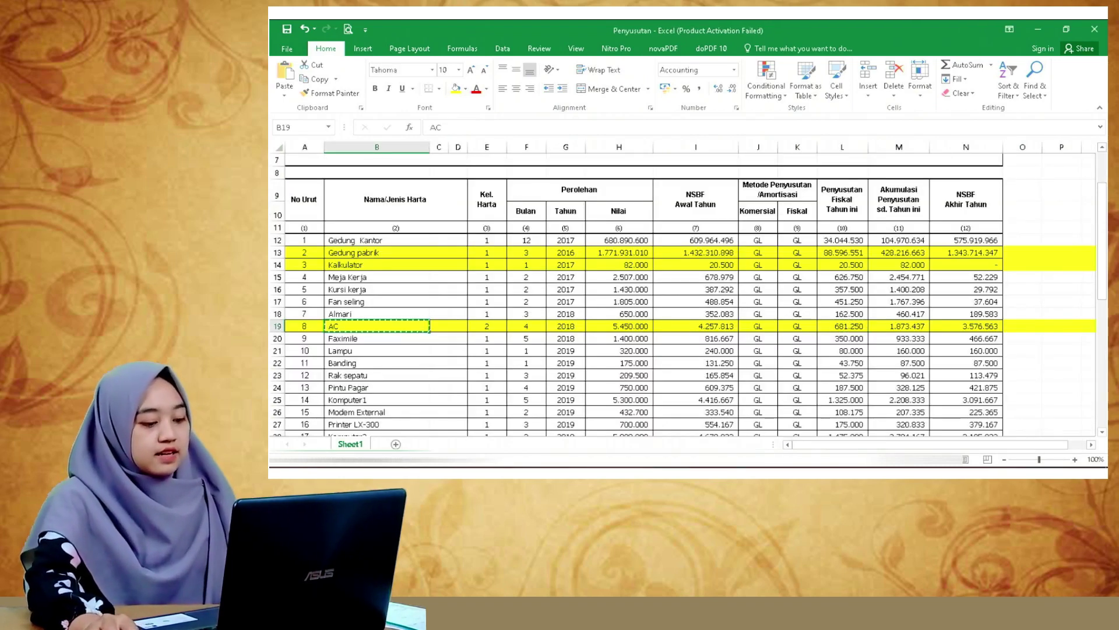
mouse_move(586, 463)
left_click(562, 434)
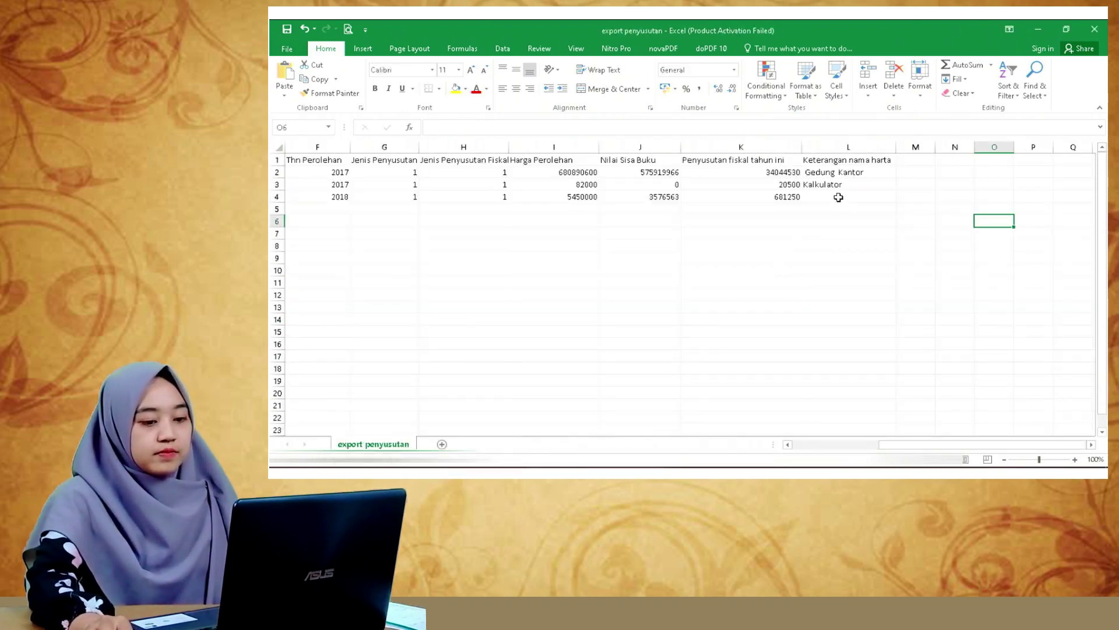
right_click(839, 197)
left_click(863, 251)
Step: Go to the Jenis Harta cell of row 5, and highlight the Software Aplikasi Akuntansi row in yellow in the Penyusutan workbook
left_click(846, 206)
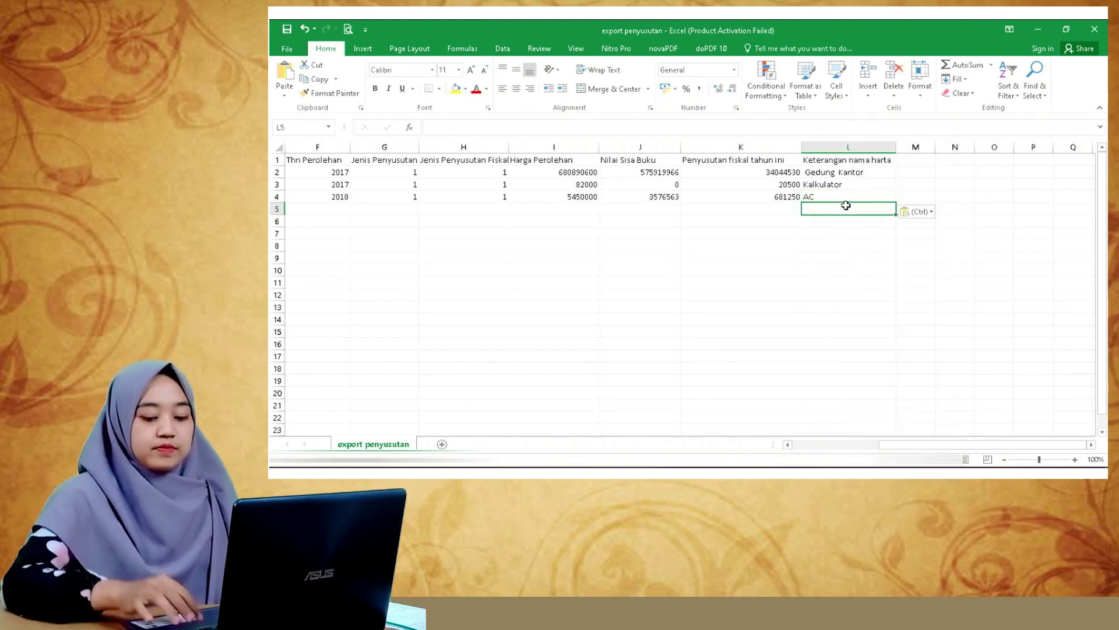
key("Left")
key("Left")
key("Left")
key("Left")
key("Left")
key("Left")
key("Left")
key("Left")
key("Left")
key("Left")
key("Left")
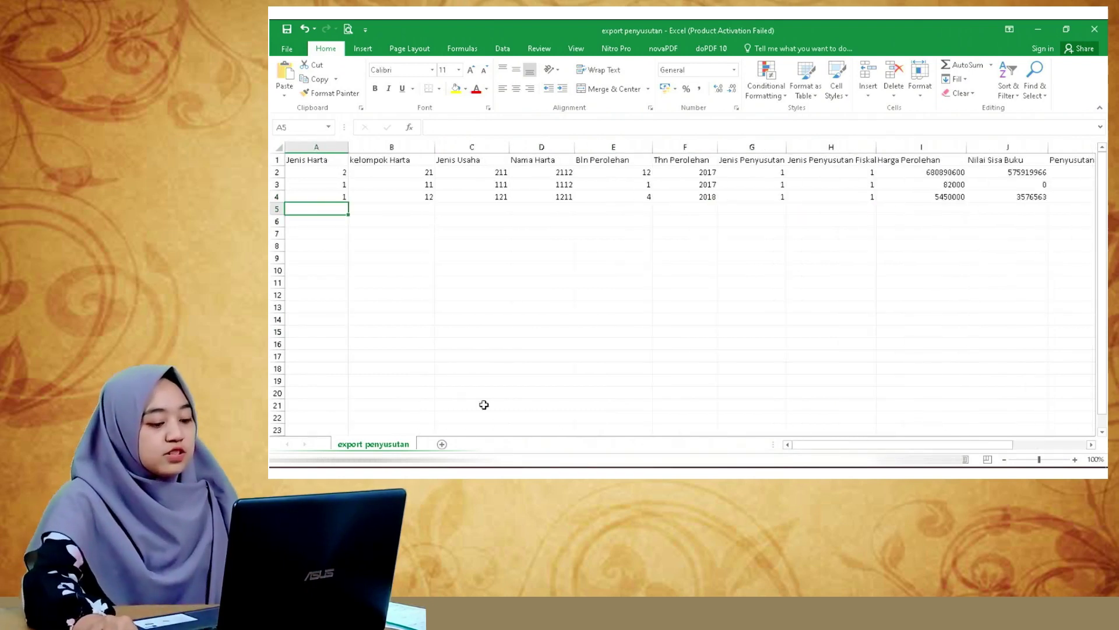
mouse_move(586, 463)
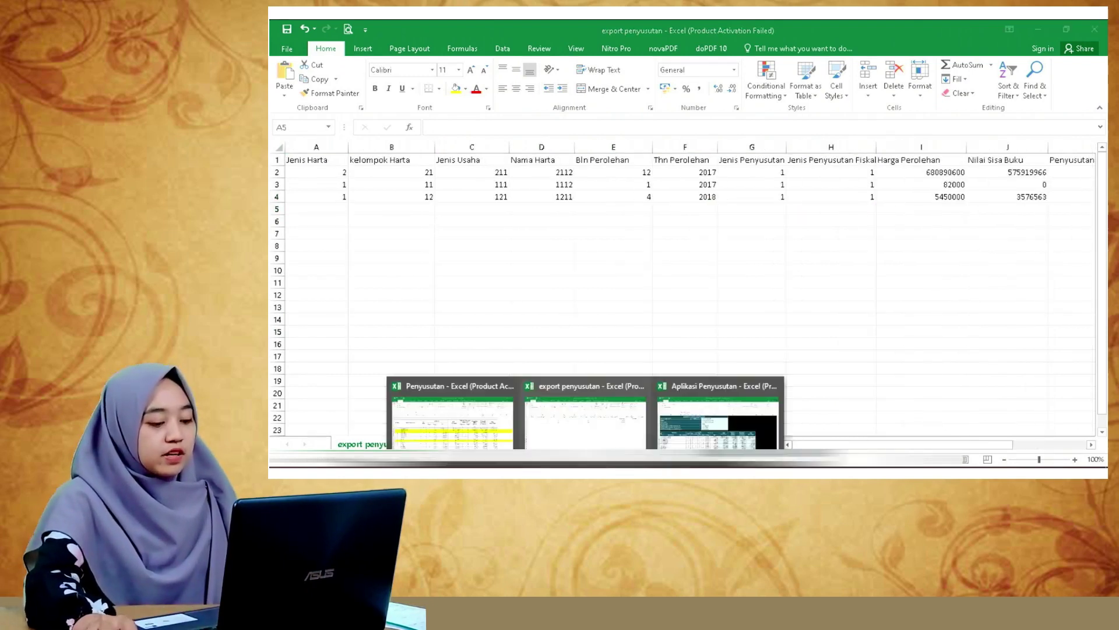
left_click(449, 411)
scroll(581, 365, "down", 7)
scroll(581, 365, "down", 7)
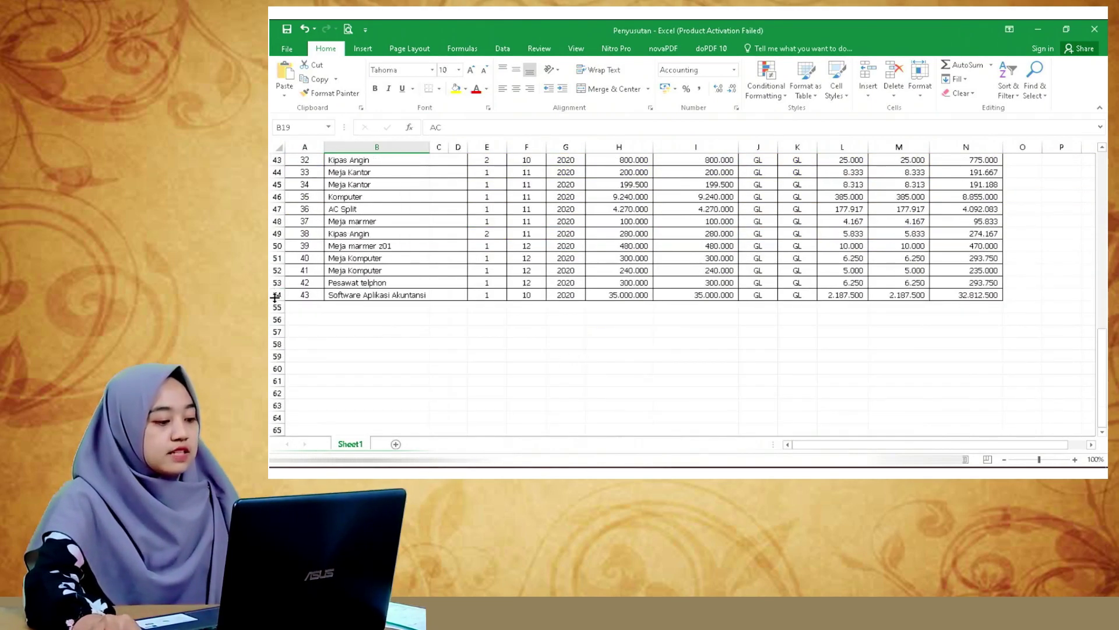
left_click(277, 295)
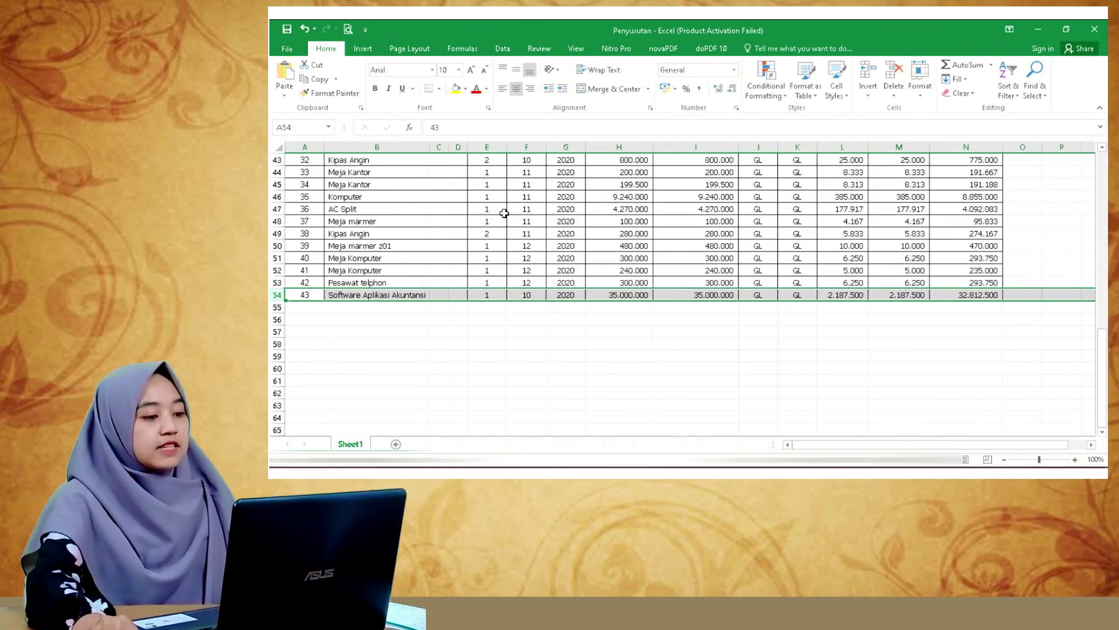
left_click(455, 88)
left_click(458, 368)
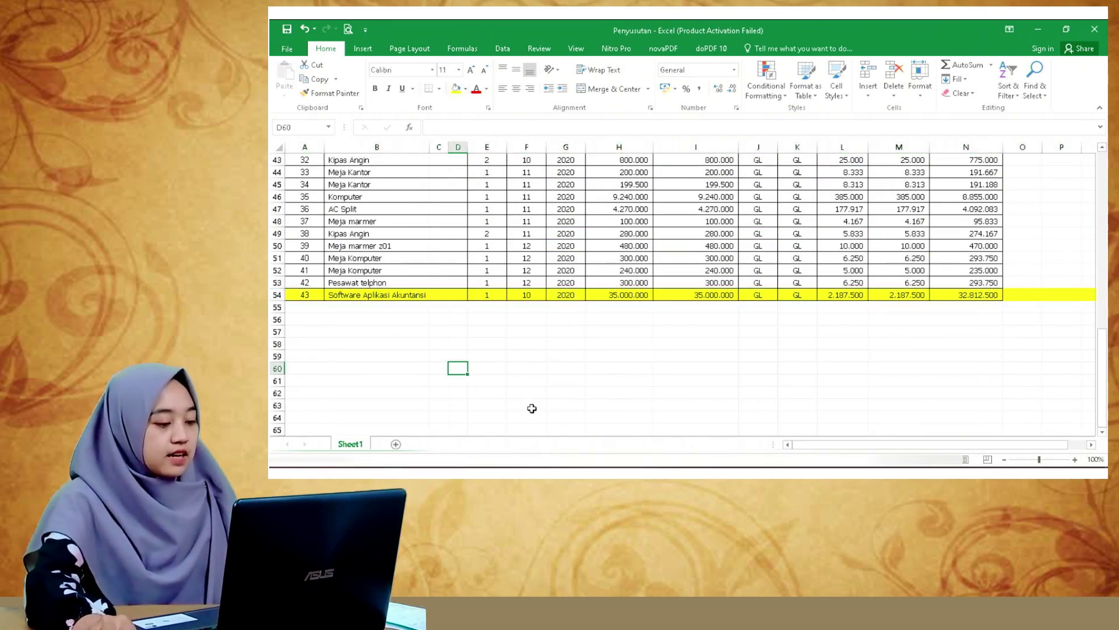
Step: In row 5 of export penyusutan, enter 3 as Jenis Harta, 31 as kelompok Harta, 311 as Jenis Usaha and 1311 as Nama Harta
mouse_move(586, 472)
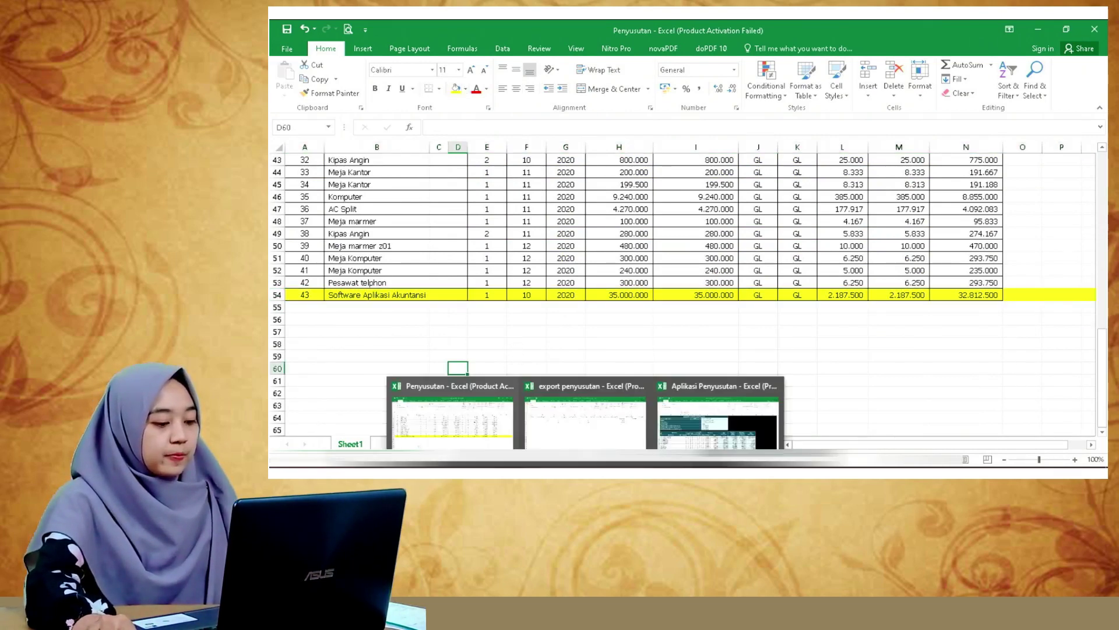
left_click(586, 417)
left_click(334, 208)
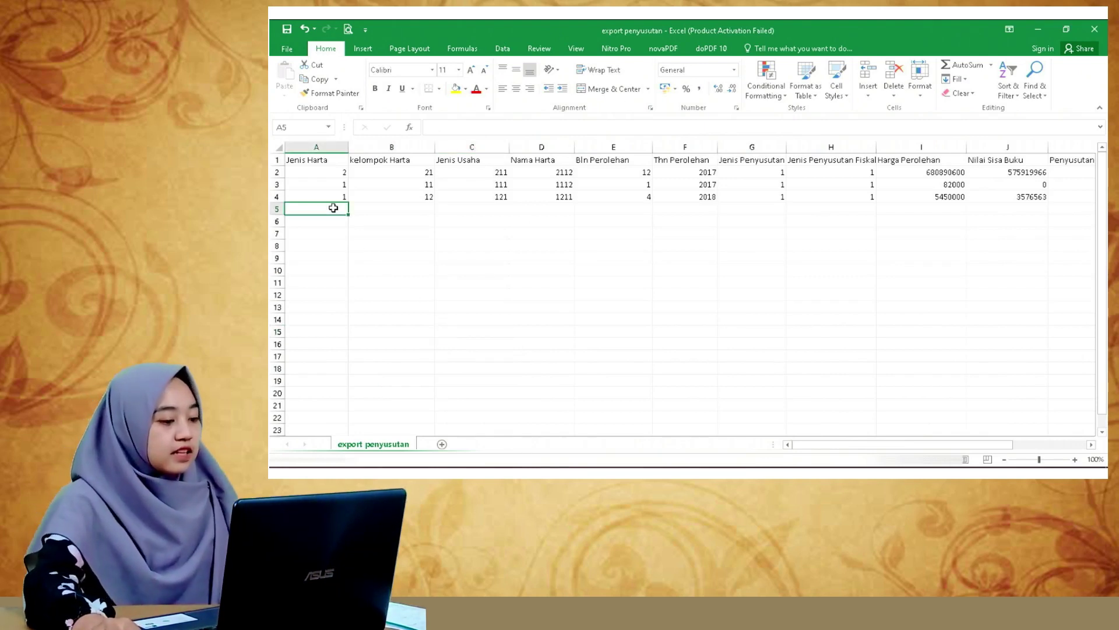
type("3")
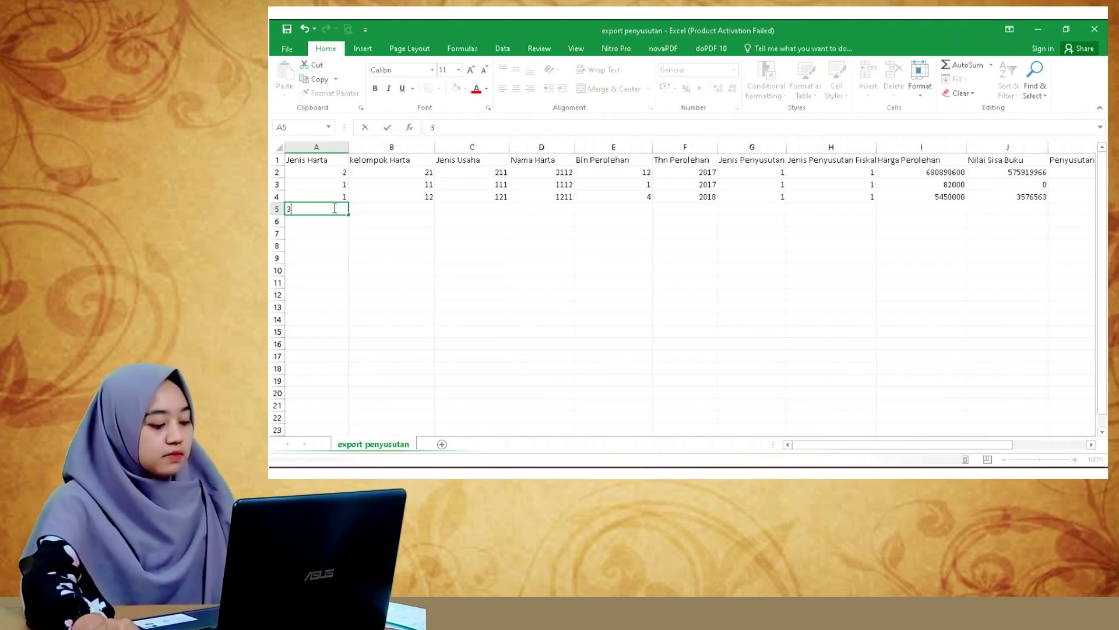
key("Tab")
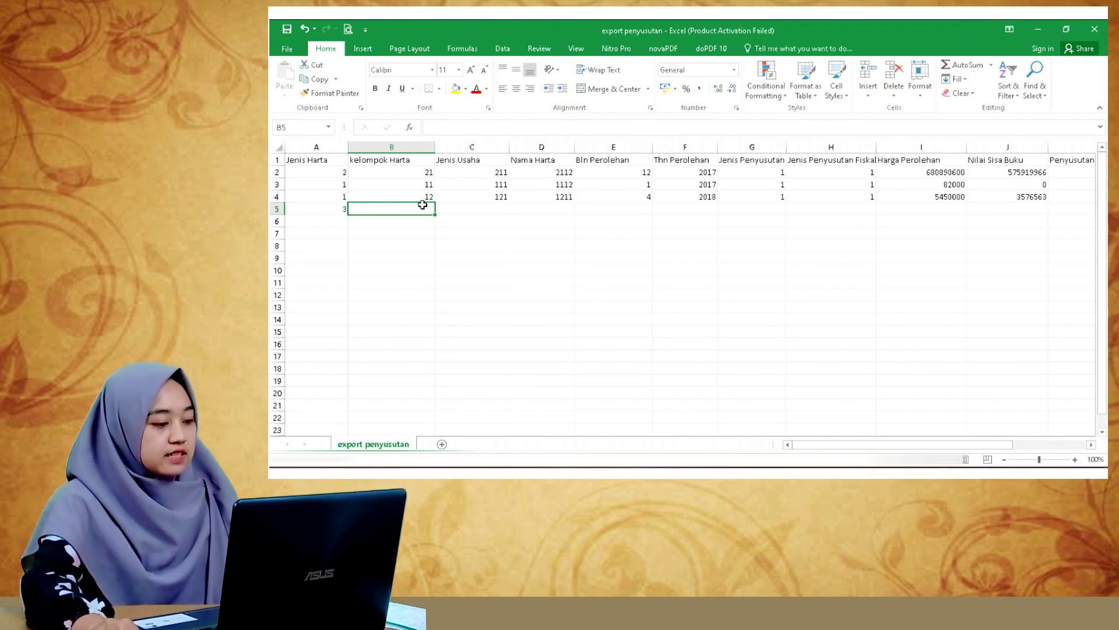
type("31")
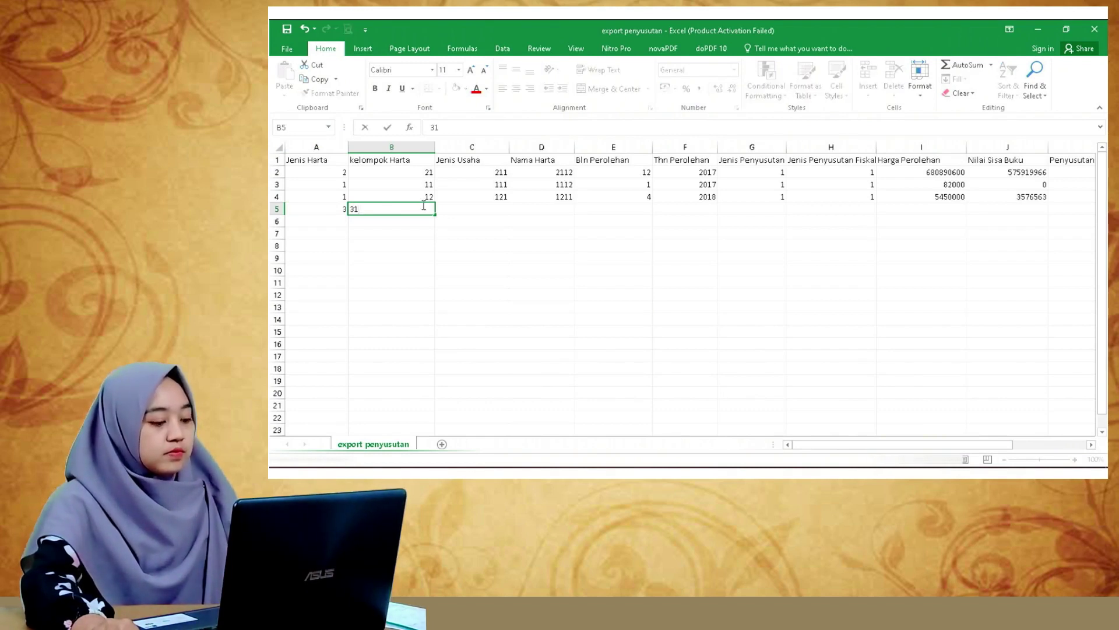
key("Tab")
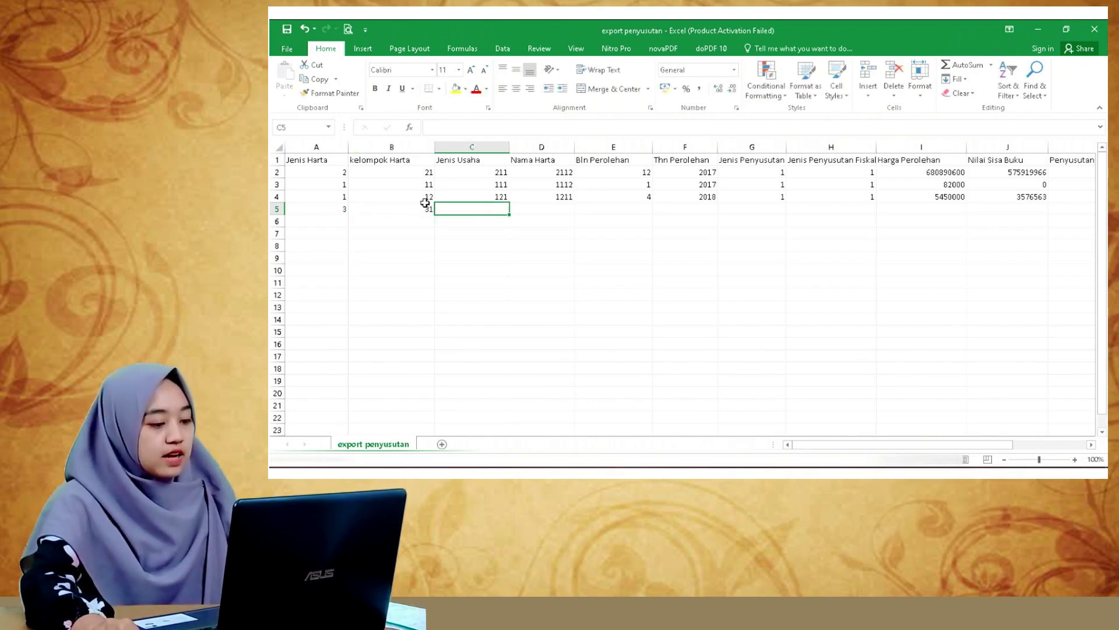
type("311")
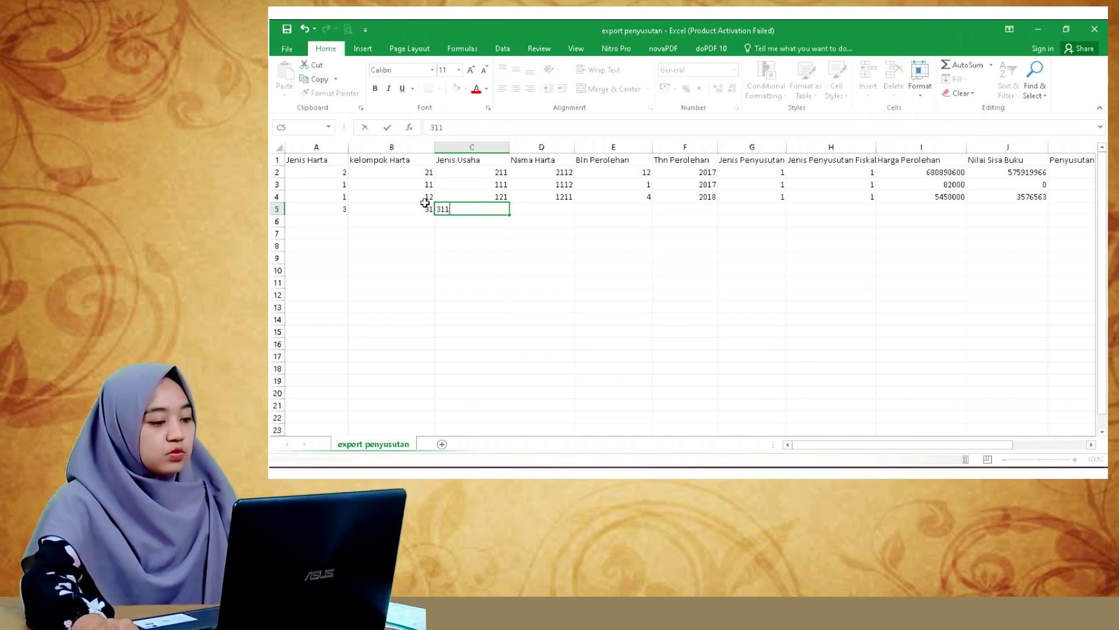
key("Tab")
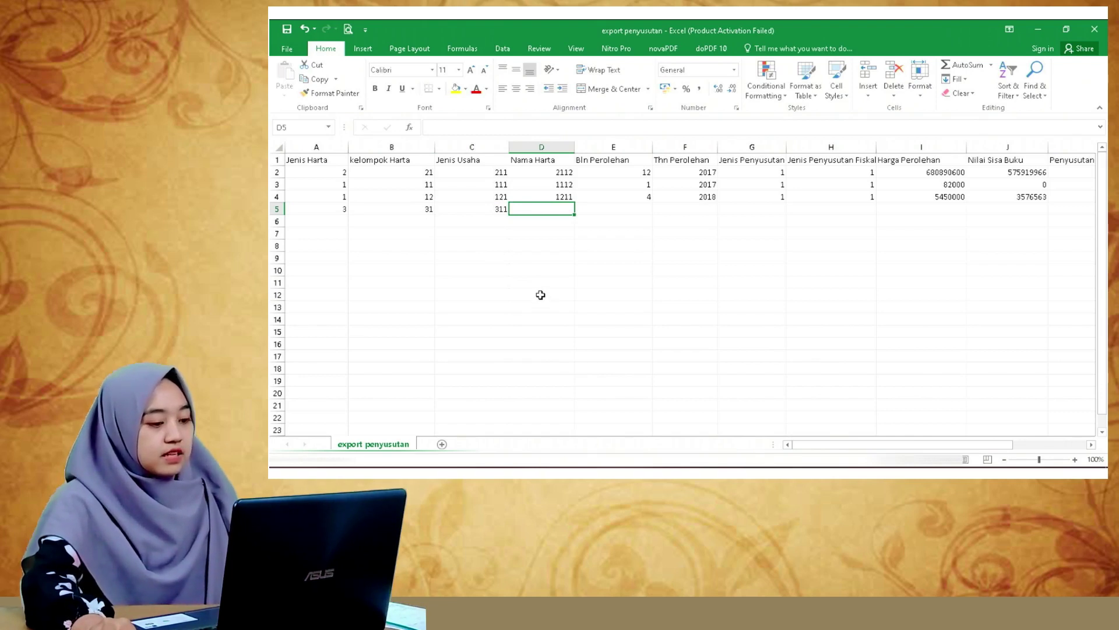
type("1311")
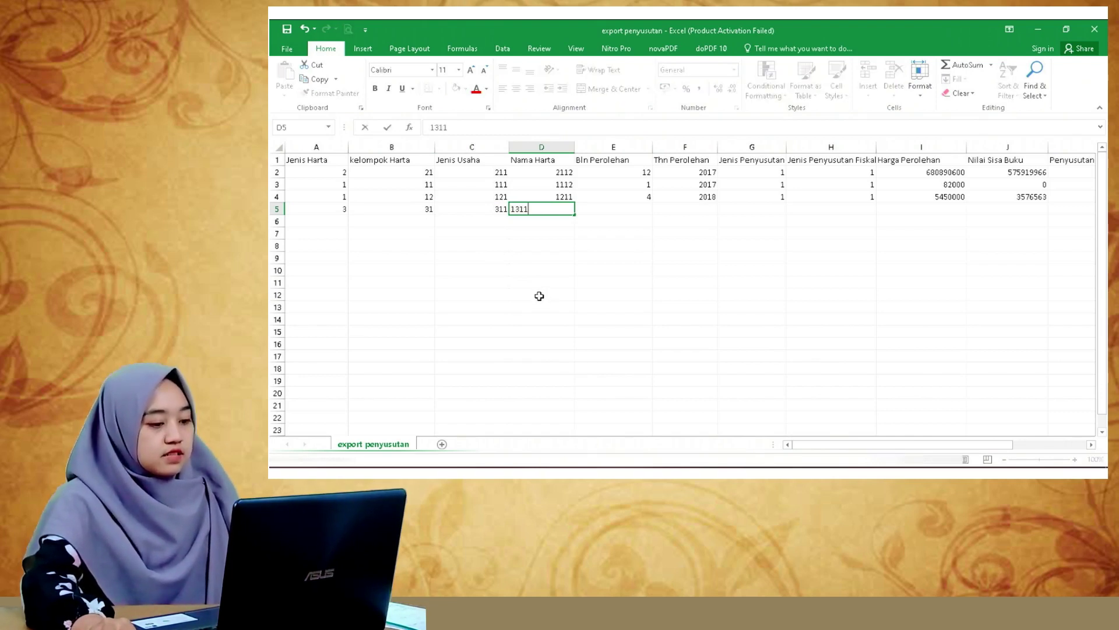
key("Tab")
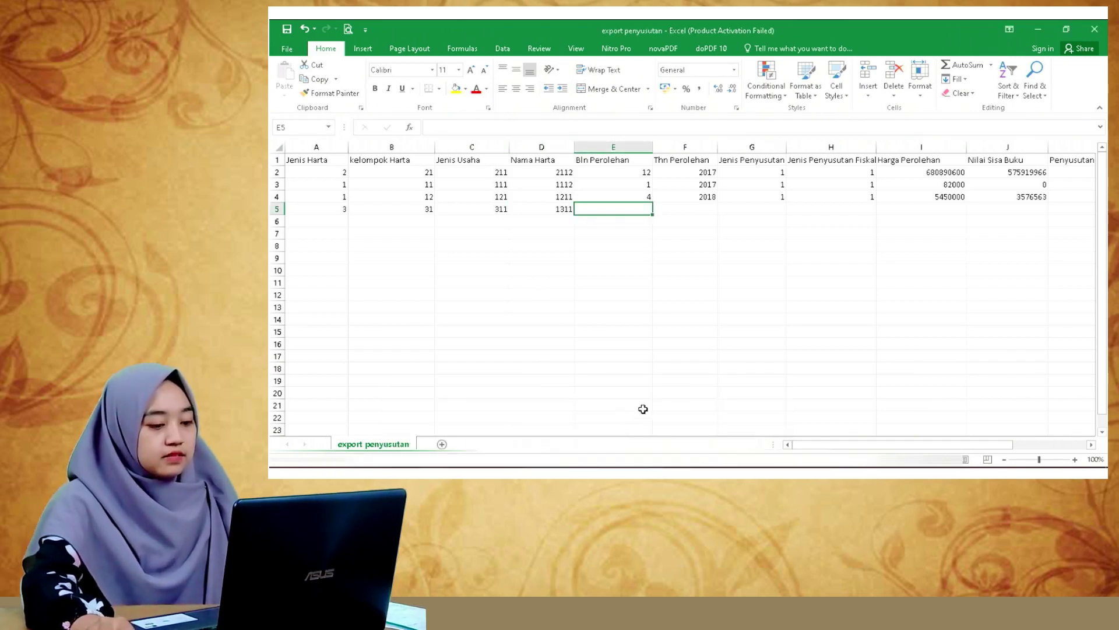
Step: Look up Software Aplikasi Akuntansi's acquisition month and year in the Penyusutan workbook, and enter 10 as Bln Perolehan and 2020 as Thn Perolehan in row 5
left_click(415, 422)
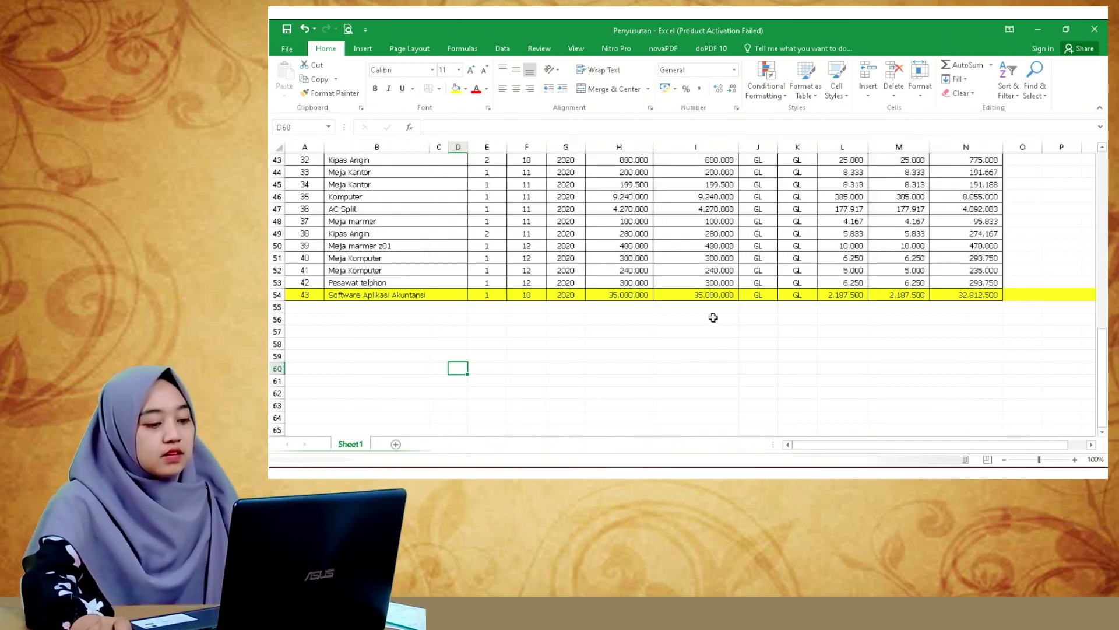
left_click(528, 295)
left_click(556, 298)
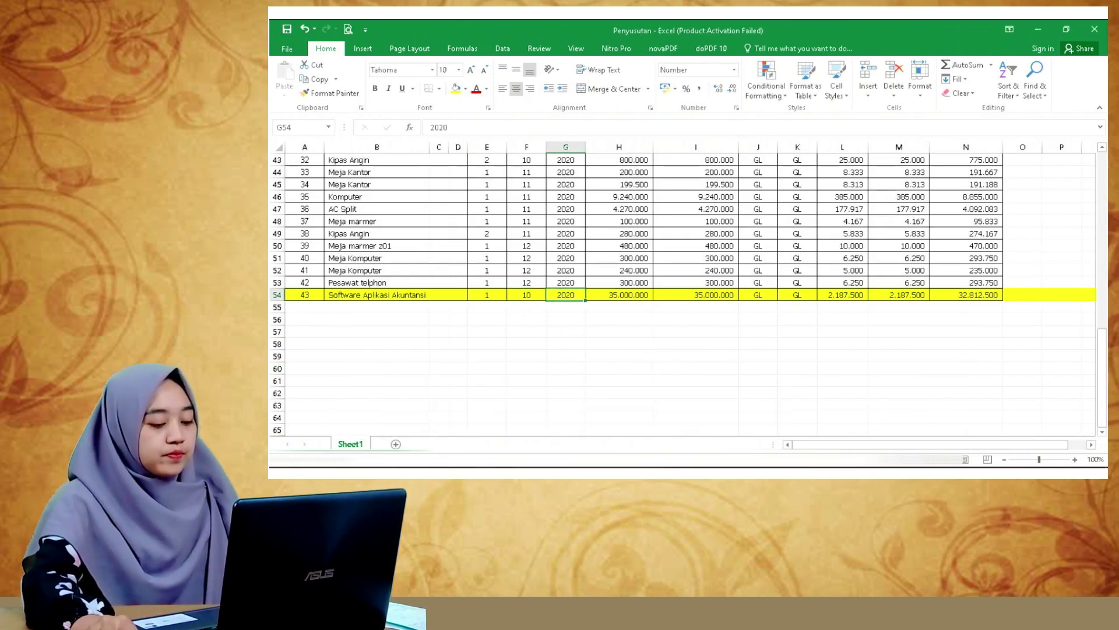
left_click(575, 428)
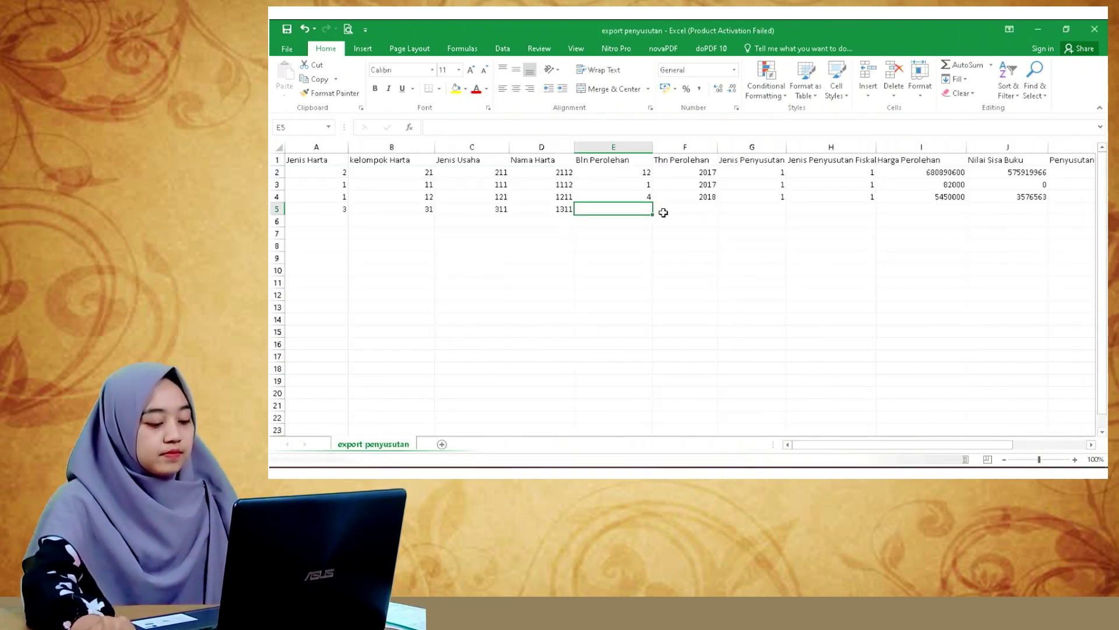
type("10")
key("Tab")
type("2020")
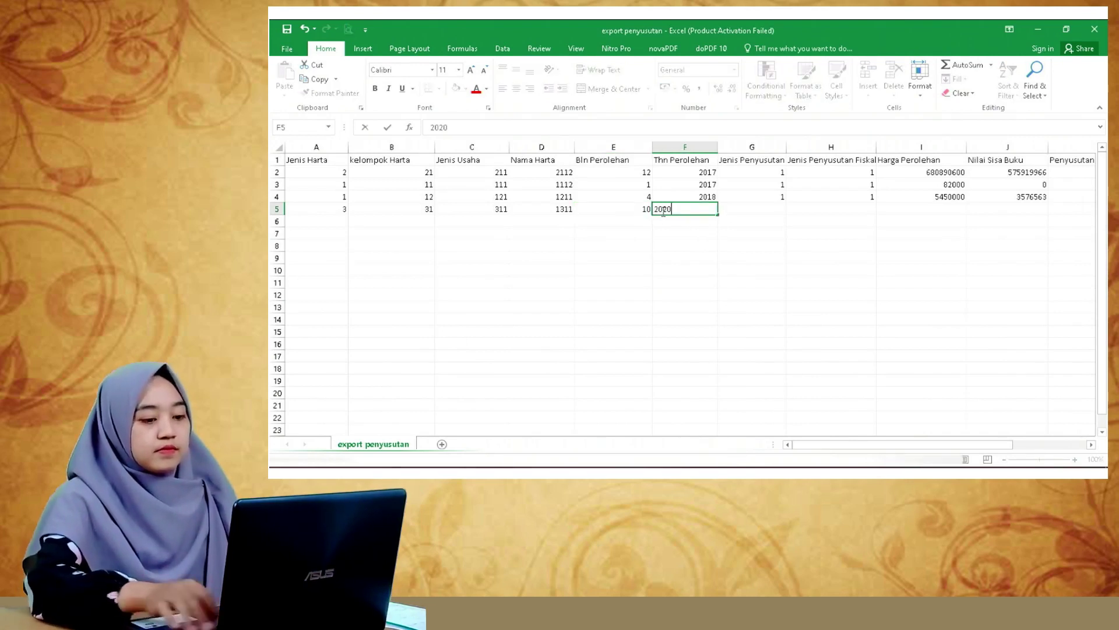
Step: Enter 1 for both Jenis Penyusutan and Jenis Penyusutan Fiskal in row 5 of export penyusutan
key("Tab")
type("1")
key("Tab")
type("1")
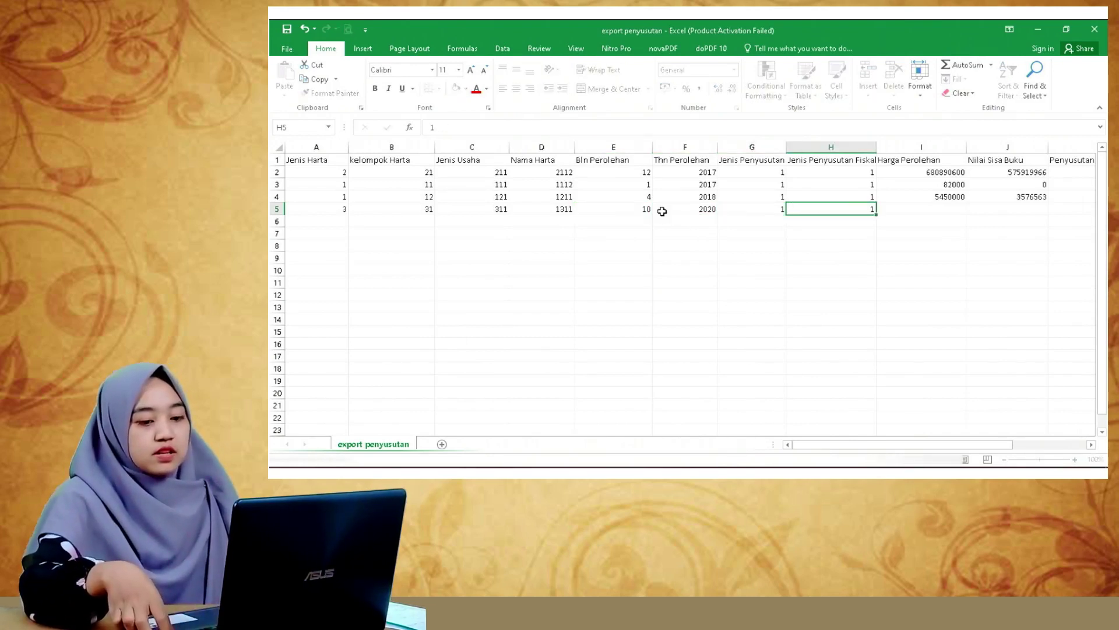
key("Tab")
Step: Copy Software Aplikasi Akuntansi's acquisition price 35000000 from the Penyusutan workbook and paste it as a value under Harga Perolehan in row 5
mouse_move(527, 432)
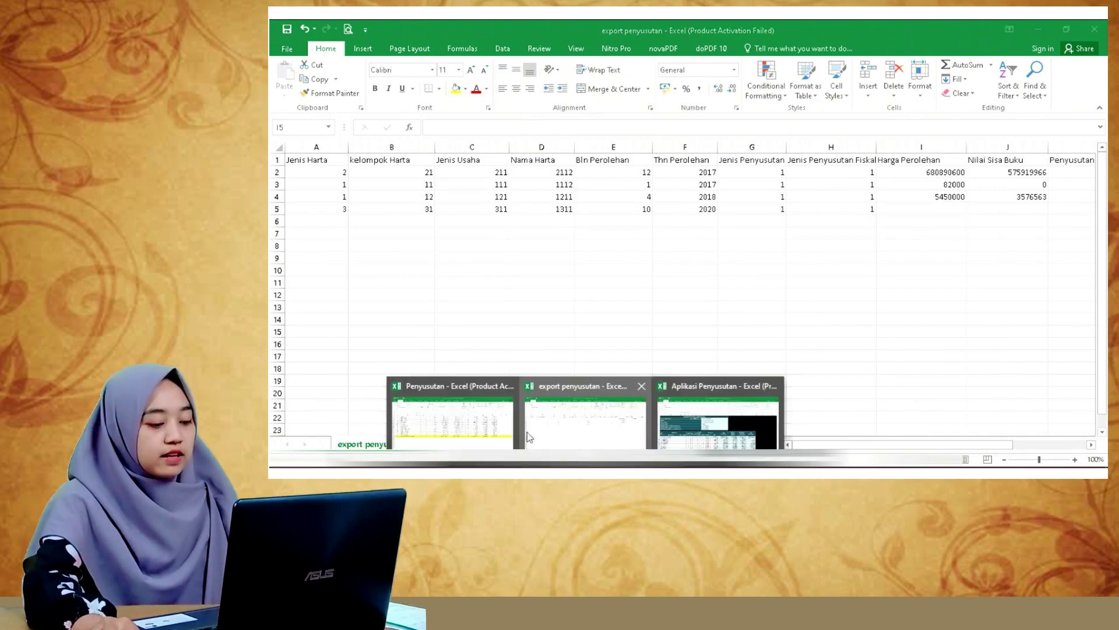
left_click(449, 422)
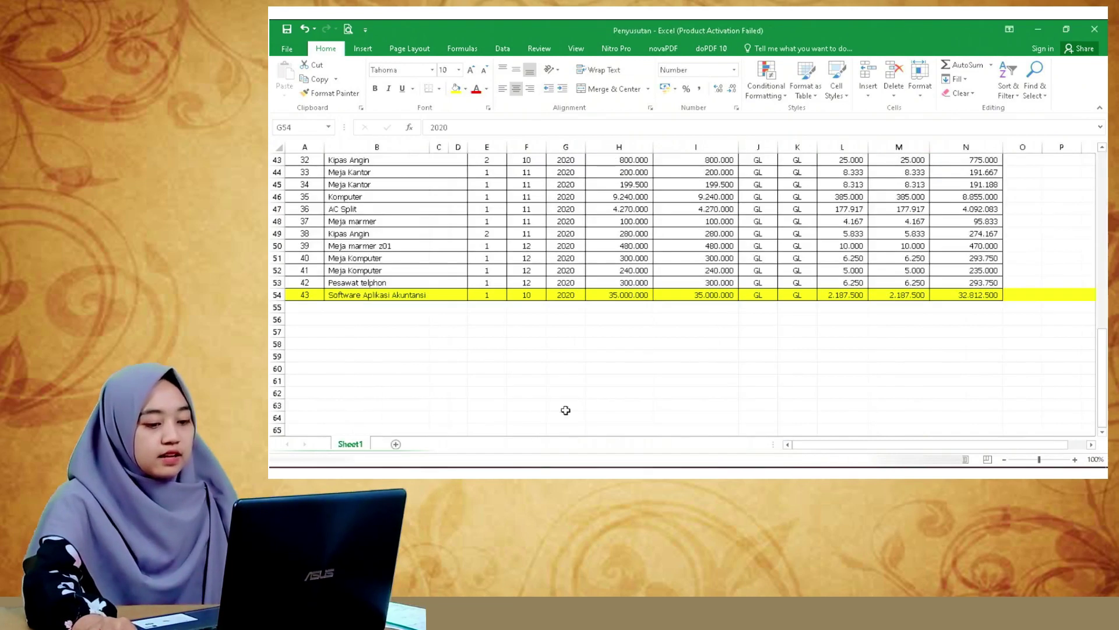
left_click(713, 296)
mouse_move(527, 432)
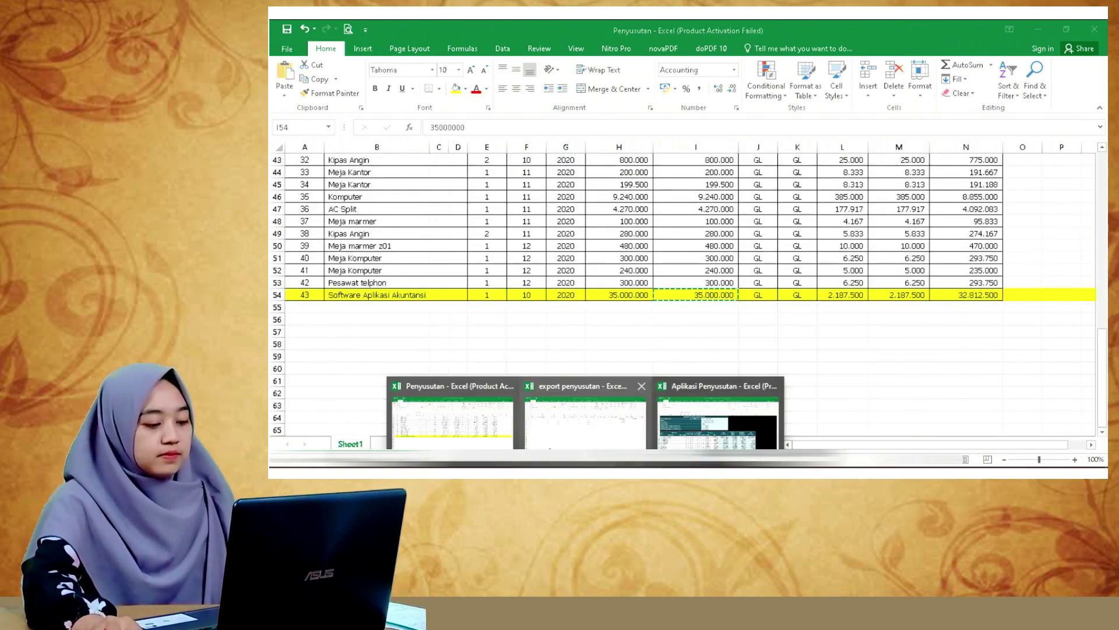
left_click(574, 417)
right_click(919, 217)
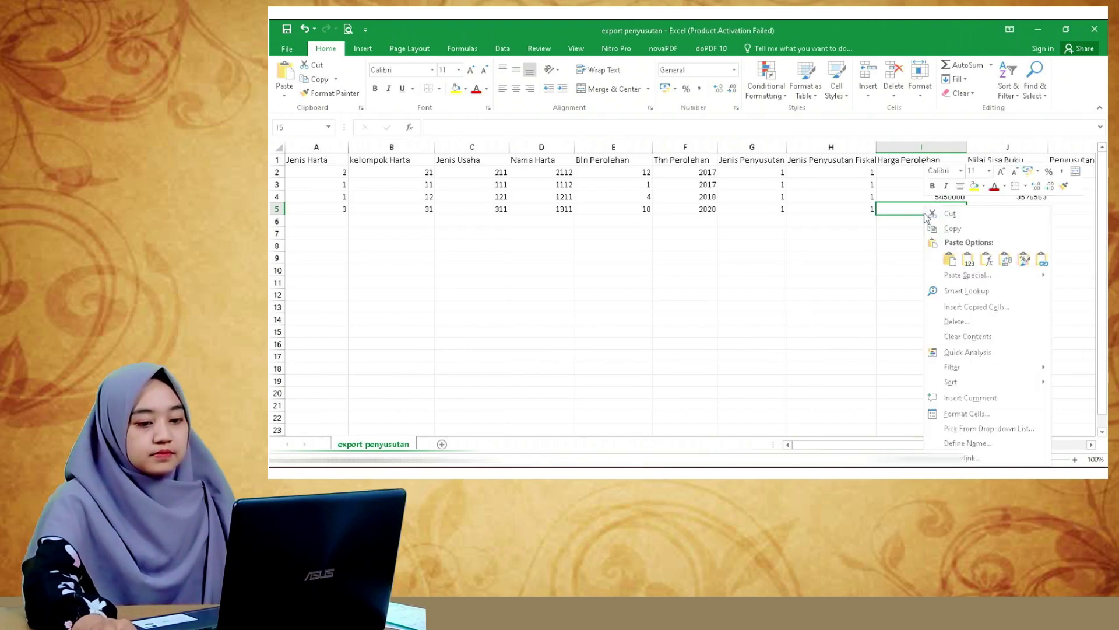
left_click(958, 260)
Step: Copy Software Aplikasi Akuntansi's remaining book value 32812500 from the Penyusutan workbook and paste it as a value under Nilai Sisa Buku in row 5
mouse_move(466, 464)
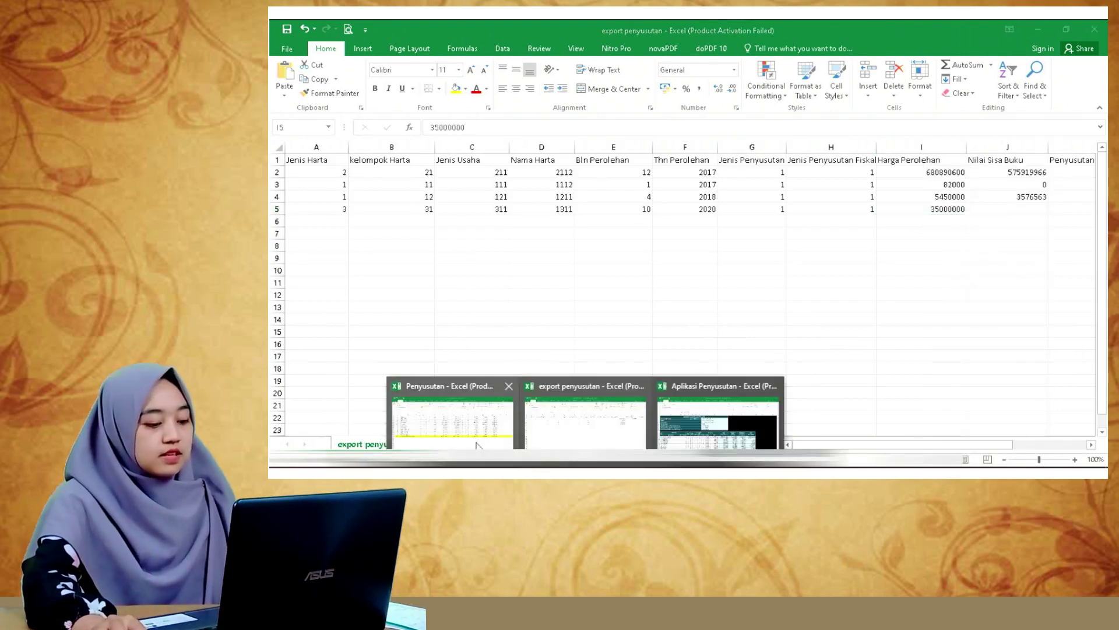
left_click(448, 416)
left_click(988, 293)
key("ctrl+c")
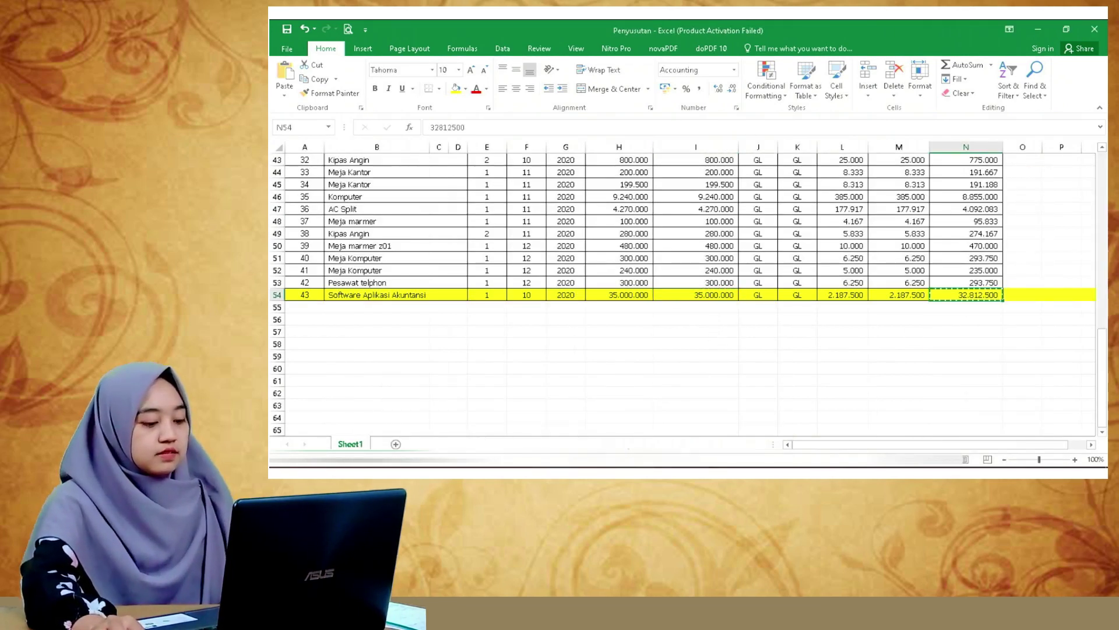
mouse_move(466, 463)
left_click(574, 419)
left_click(999, 210)
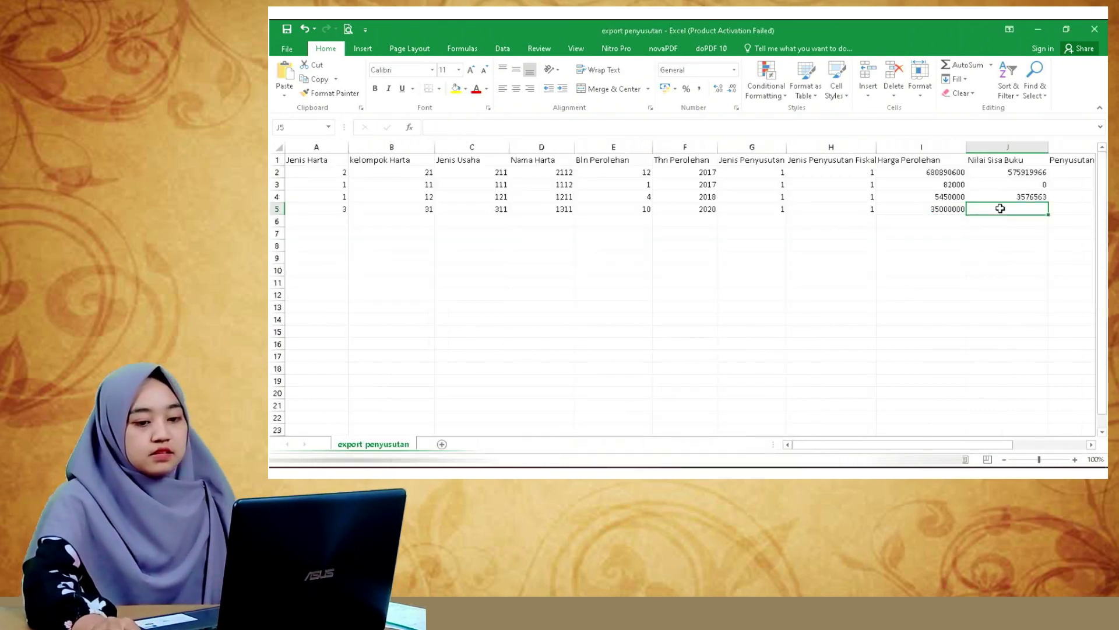
right_click(999, 209)
left_click(916, 259)
left_click(810, 296)
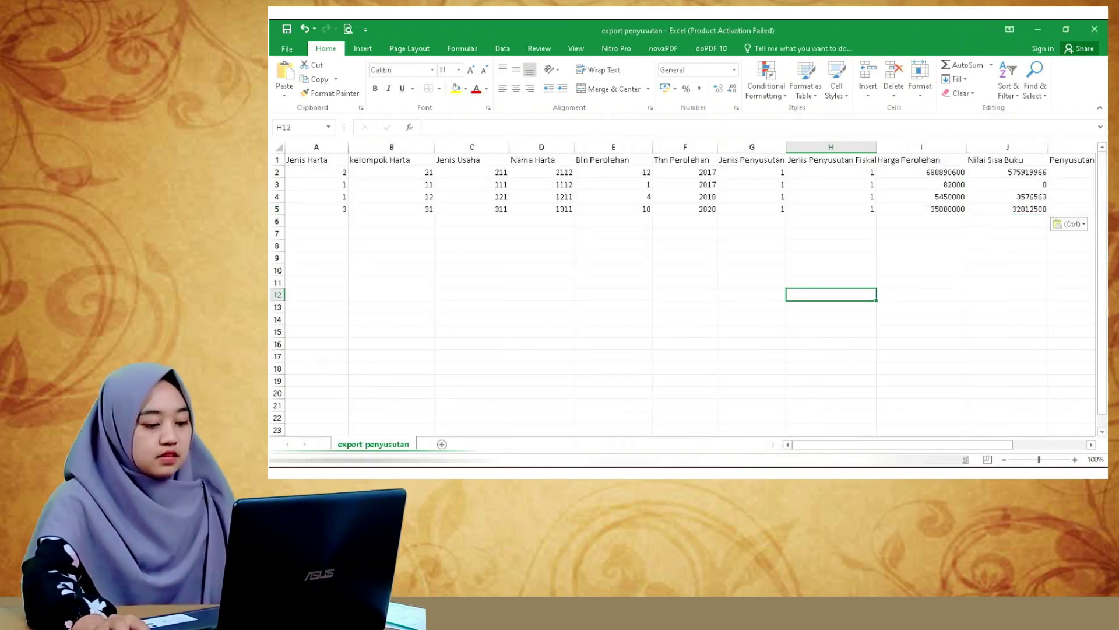
Step: Copy Software Aplikasi Akuntansi's depreciation amount 2187500 from column L of the Penyusutan workbook for row 5 of export penyusutan
mouse_move(547, 436)
left_click(492, 431)
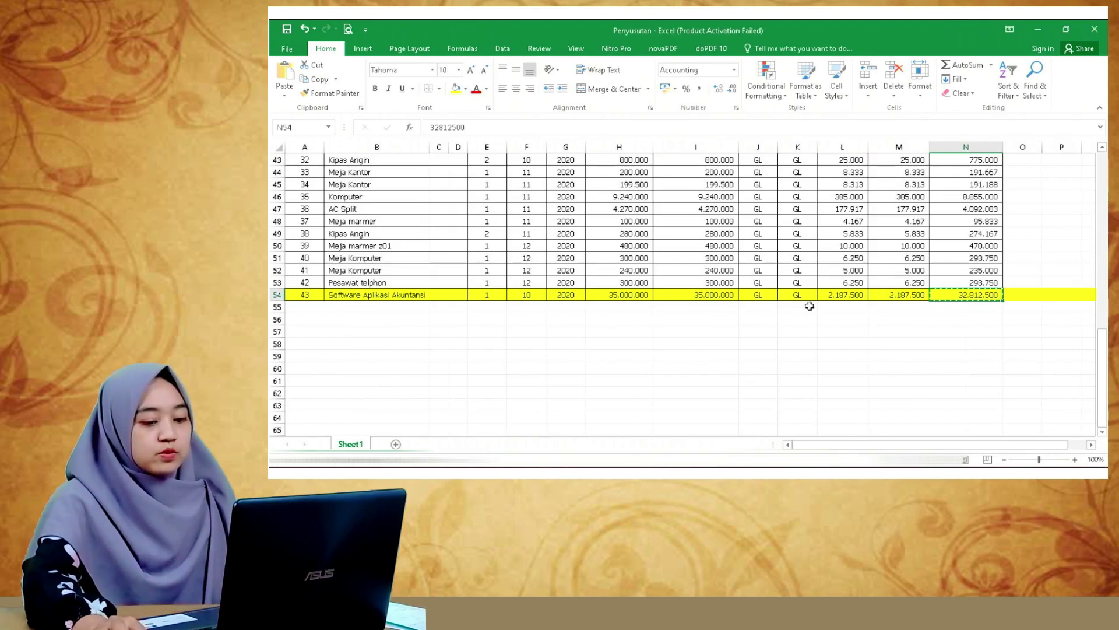
left_click(831, 295)
key("ctrl+c")
mouse_move(586, 461)
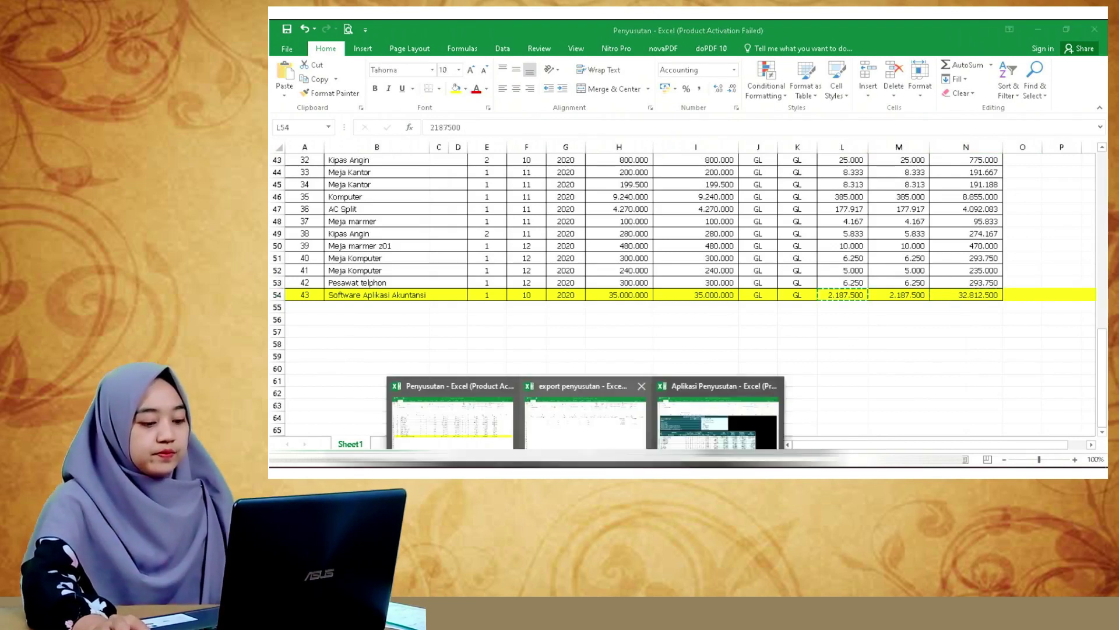
Step: Paste the copied fiscal depreciation value of Software Aplikasi Akuntansi into the export penyusutan workbook
left_click(619, 434)
left_click(1068, 220)
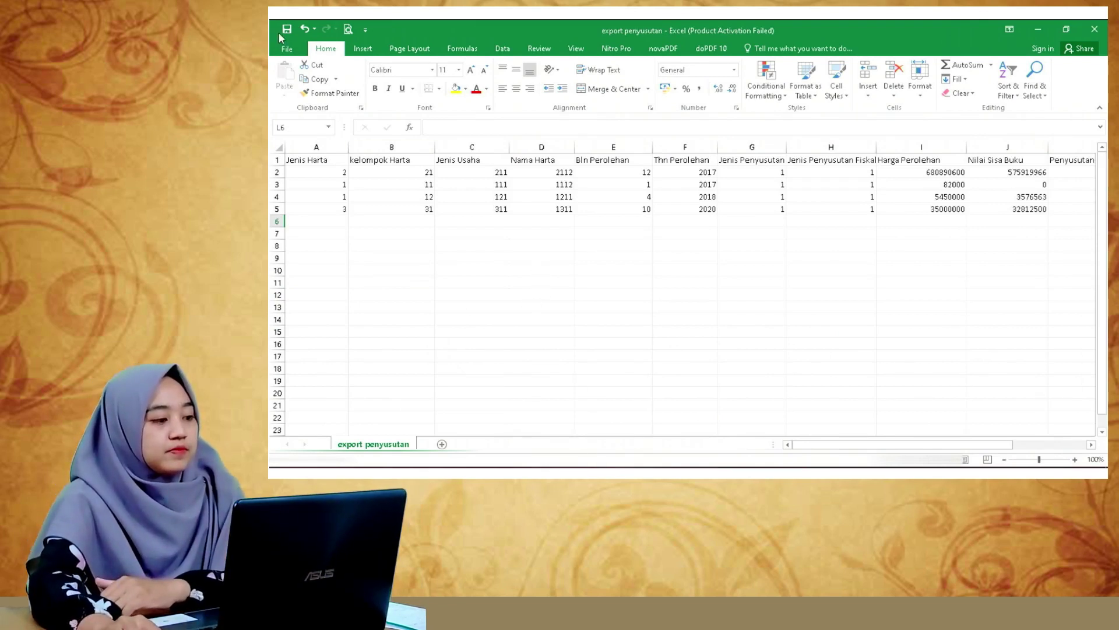
key("ctrl+v")
key("Return")
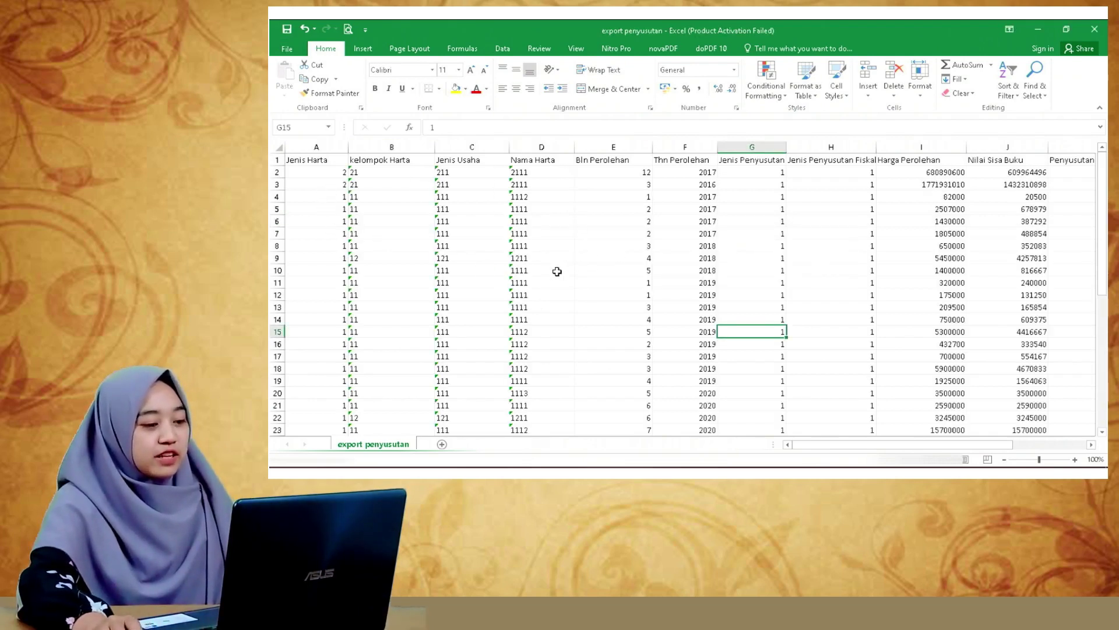
Step: Compare the export penyusutan rows with the asset list in the Penyusutan workbook and review all columns through Keterangan nama harta
scroll(557, 272, "down", 12)
scroll(555, 274, "up", 10)
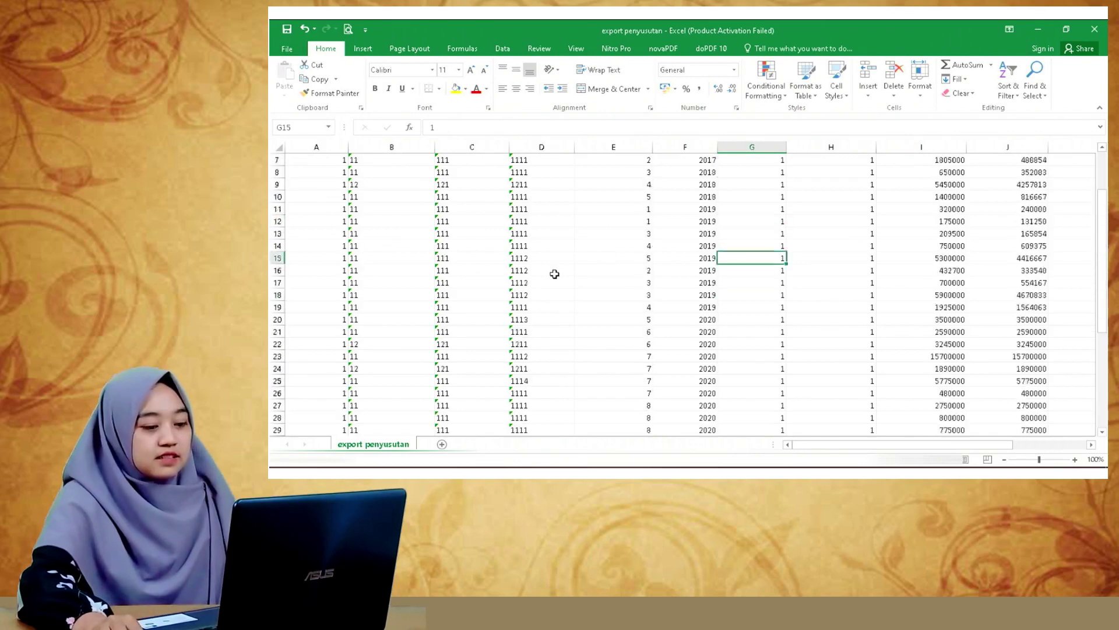
scroll(554, 274, "up", 2)
mouse_move(585, 464)
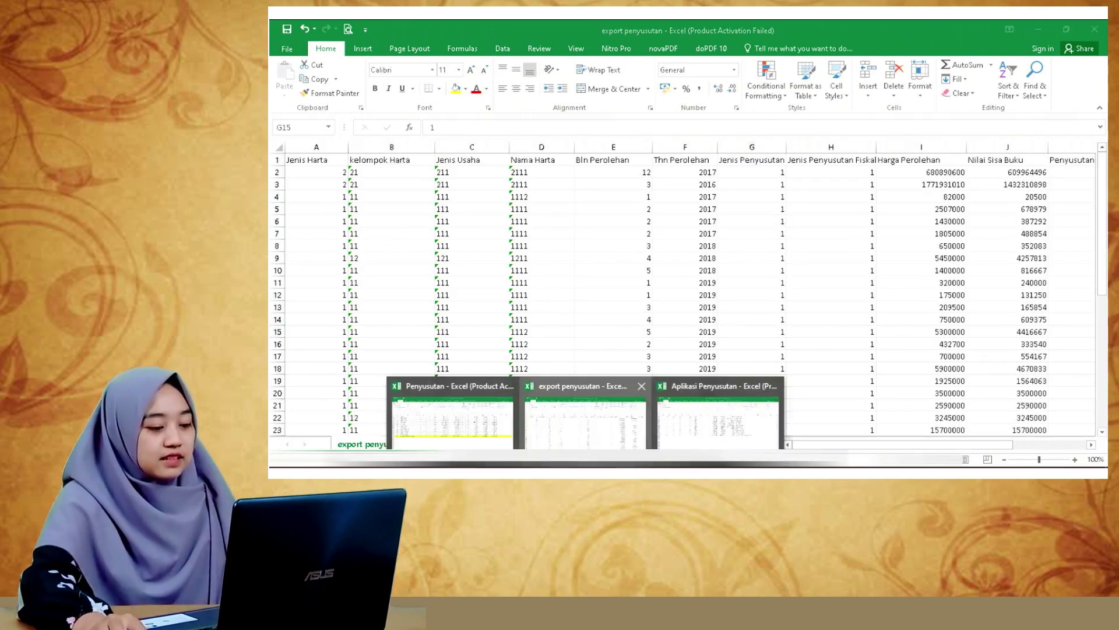
left_click(467, 428)
scroll(606, 332, "up", 14)
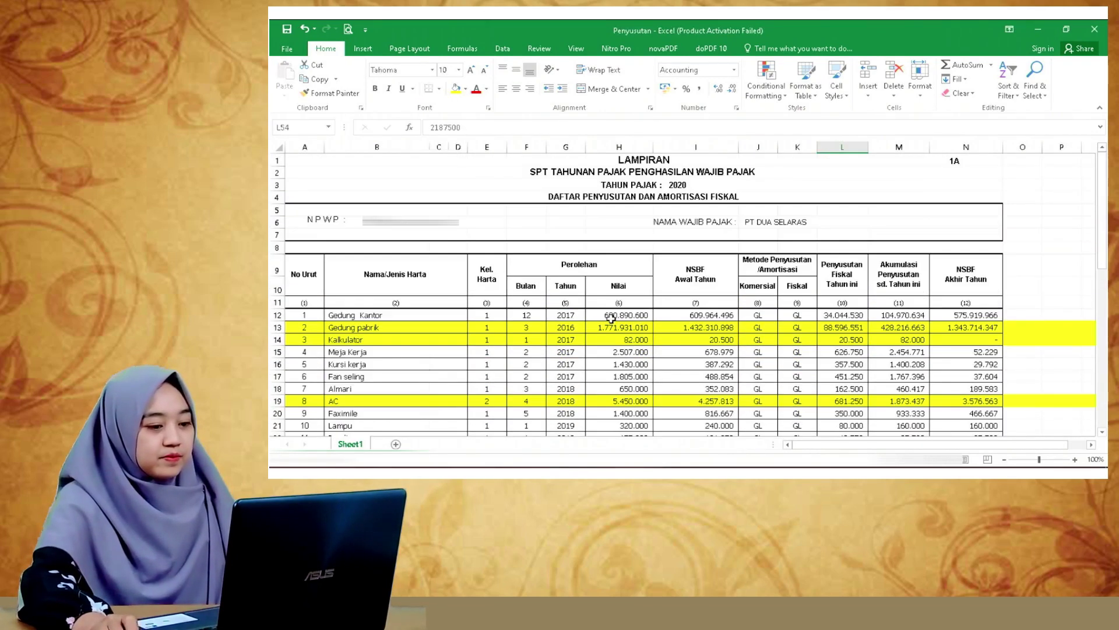
mouse_move(586, 463)
left_click(586, 414)
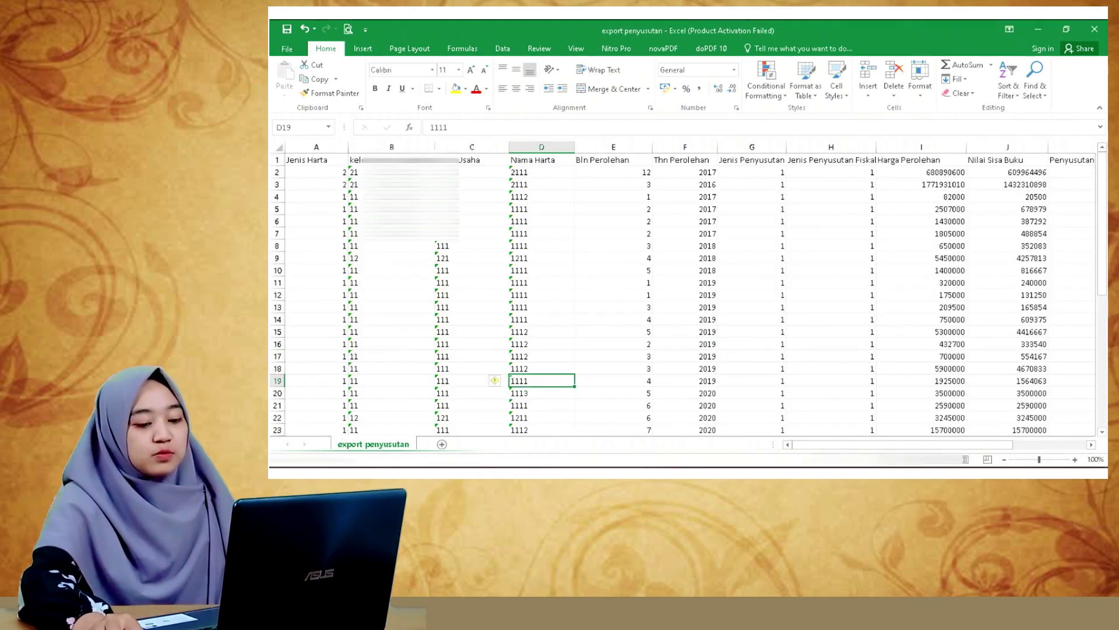
left_click_drag(872, 446, 970, 446)
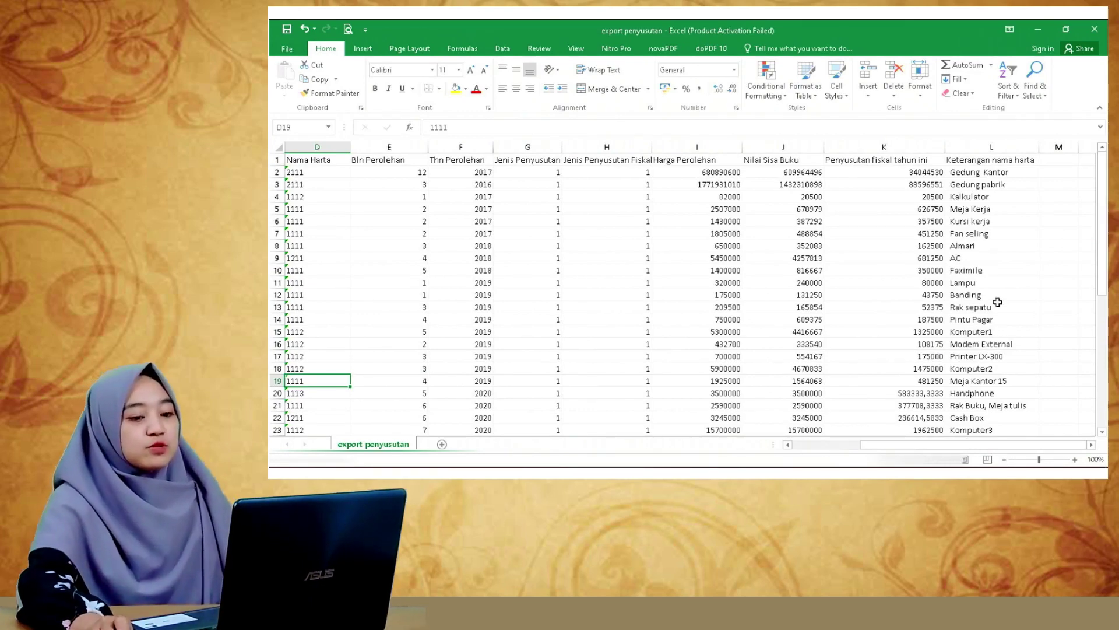
scroll(977, 320, "down", 5)
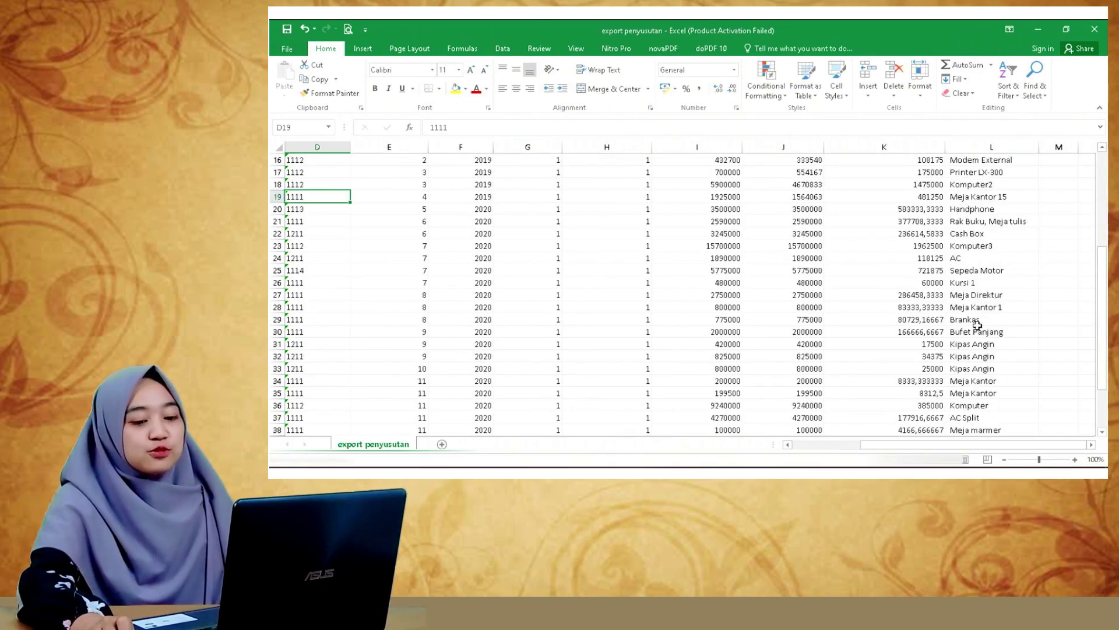
scroll(978, 331, "down", 5)
scroll(982, 338, "up", 10)
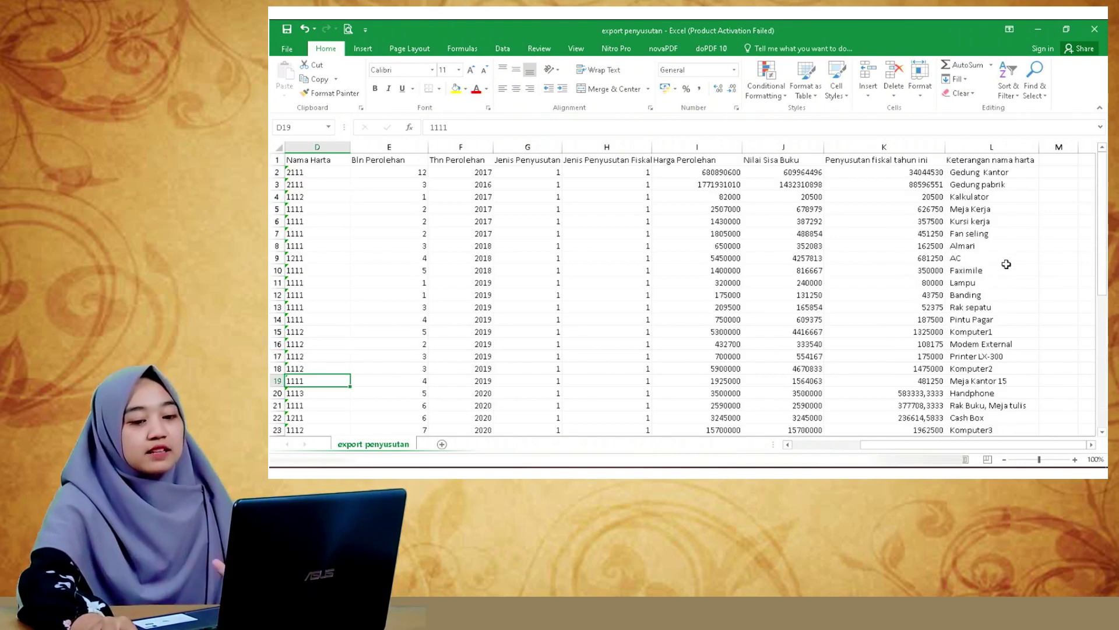
Step: Sort the whole export table, headers excluded, by the Keterangan nama harta values from A to Z
left_click_drag(996, 446, 834, 446)
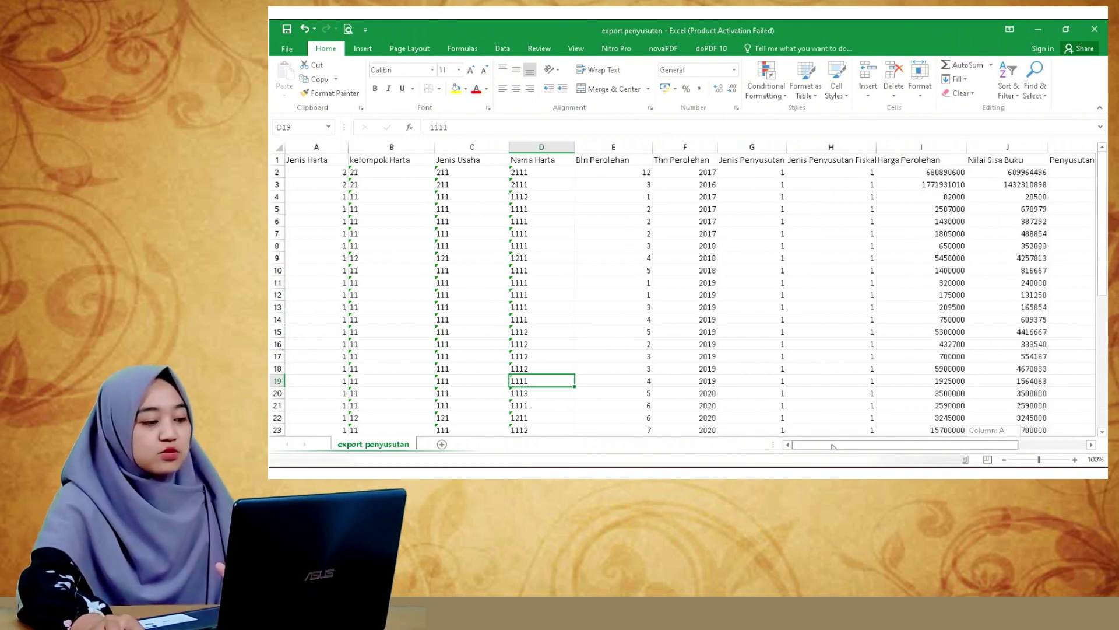
left_click_drag(306, 160, 994, 418)
left_click(1008, 81)
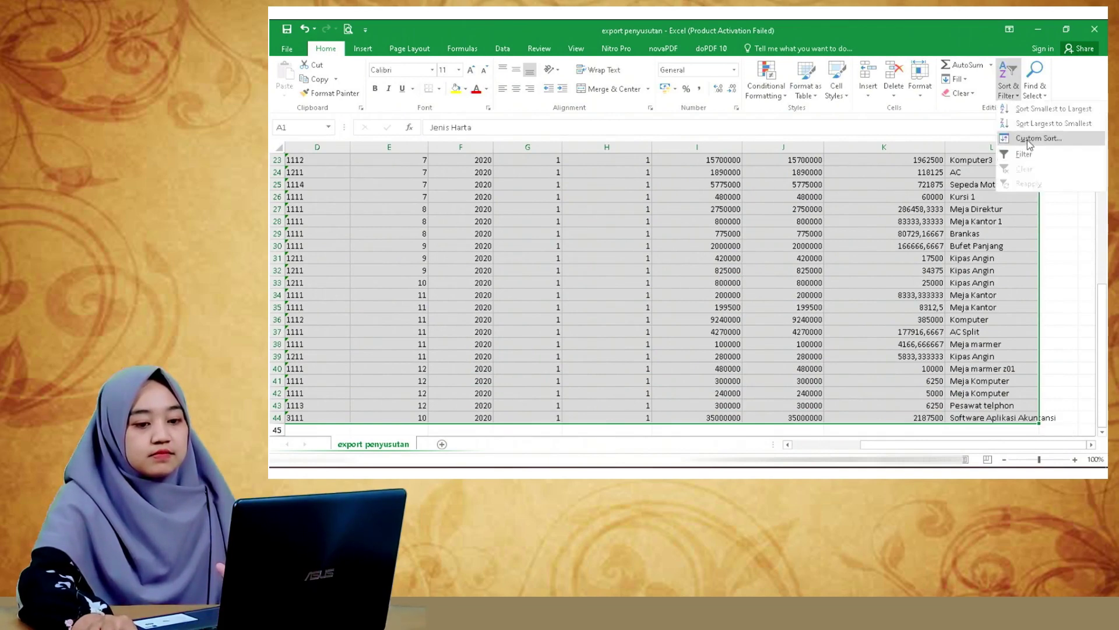
left_click(1030, 140)
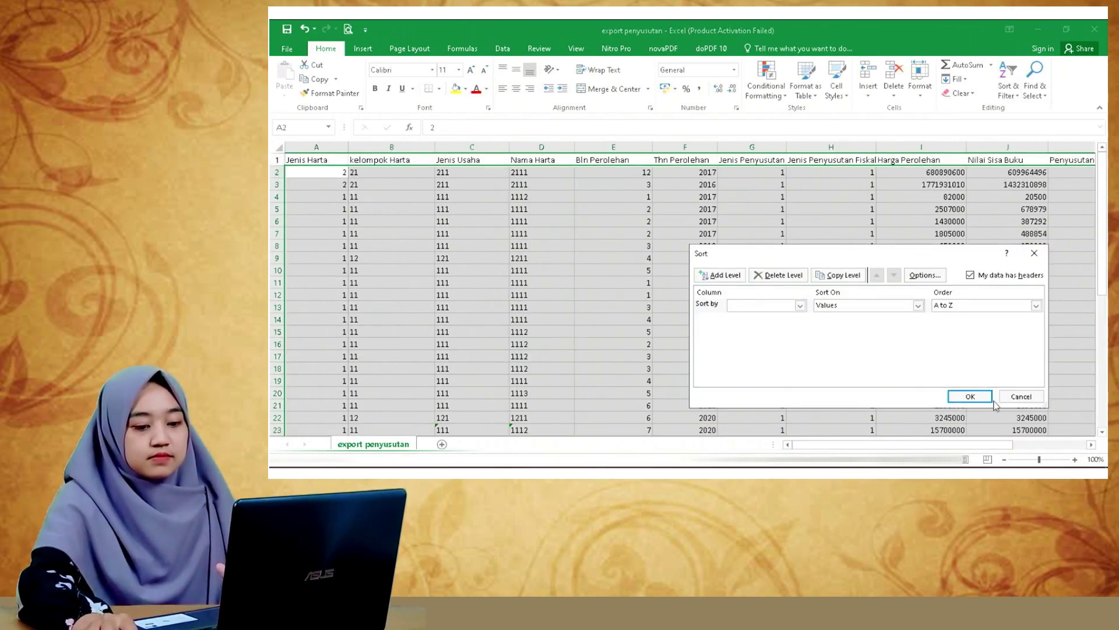
left_click(801, 306)
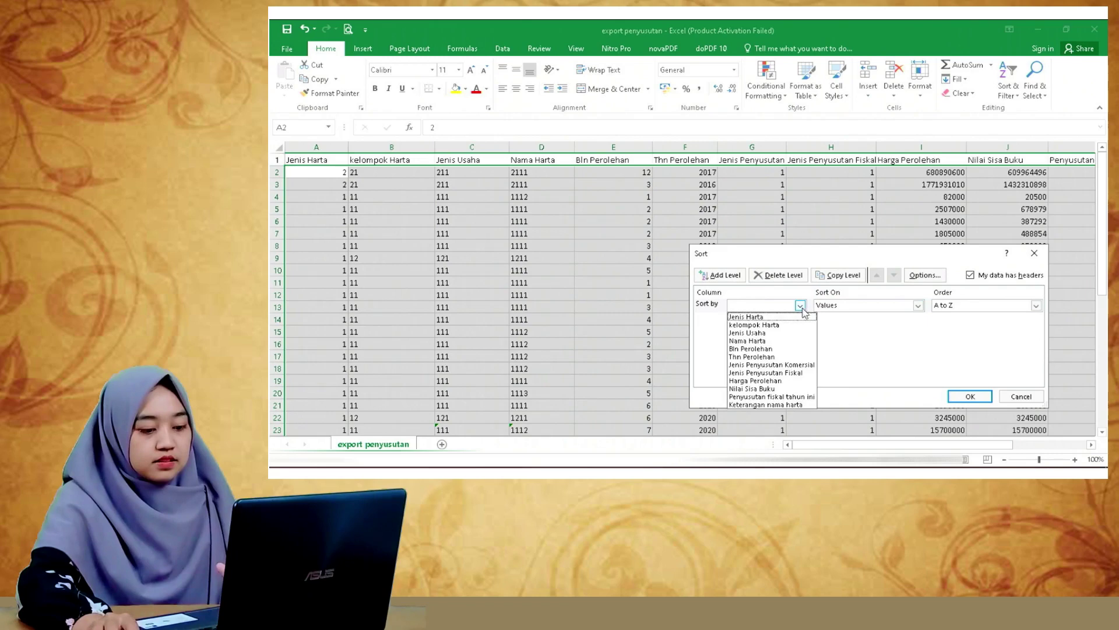
left_click(785, 407)
left_click(986, 398)
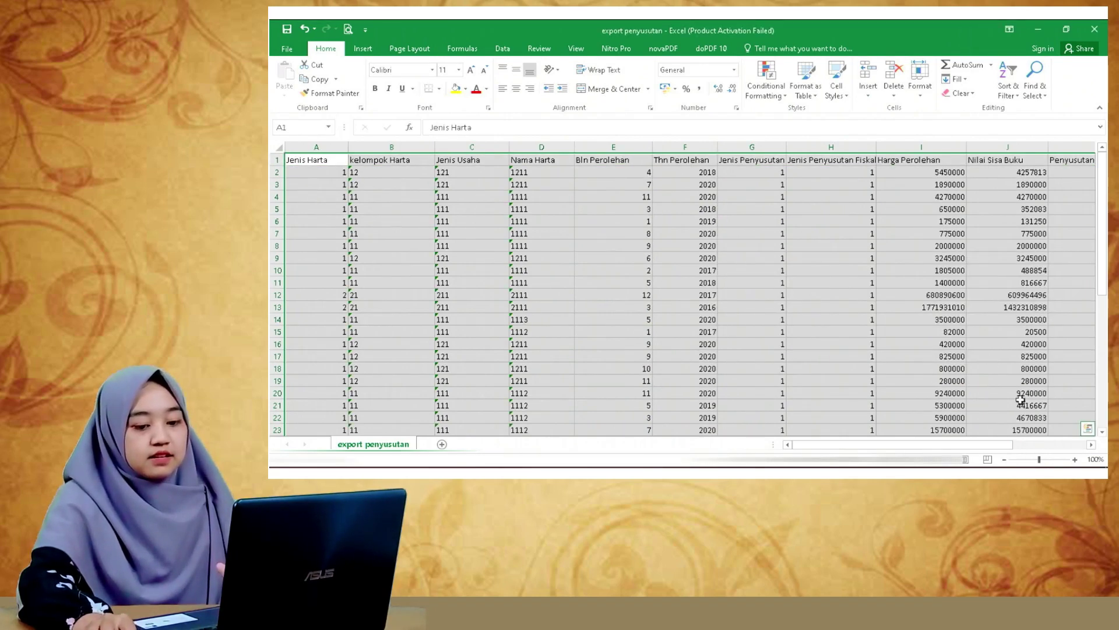
Step: Rename the duplicate AC entry in cell L3 of Keterangan nama harta as AC -1
left_click_drag(980, 444, 1049, 445)
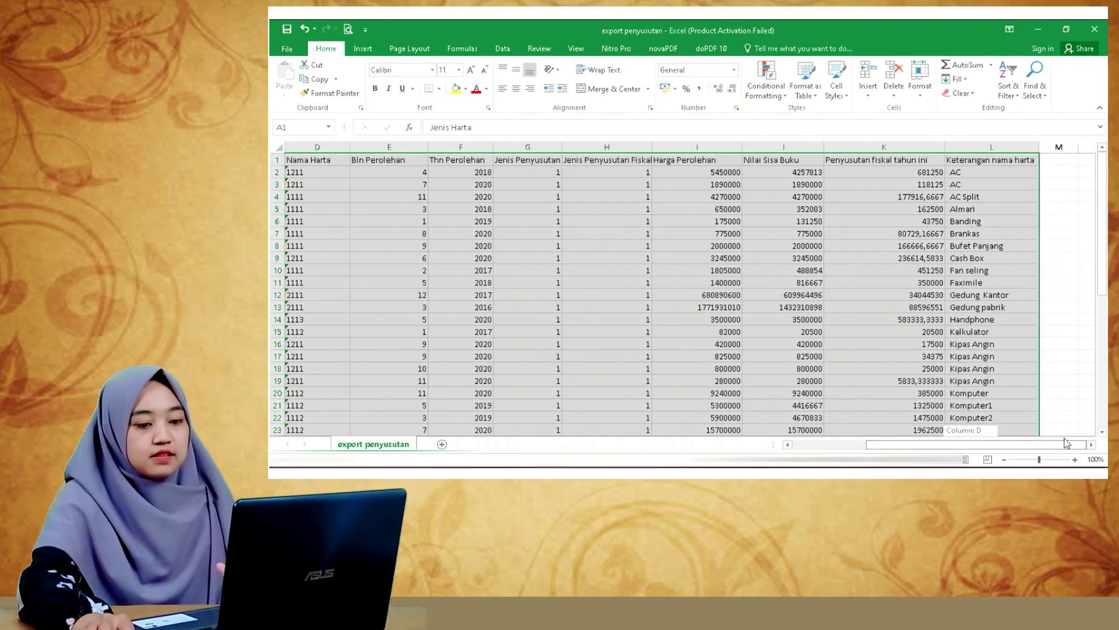
left_click(984, 282)
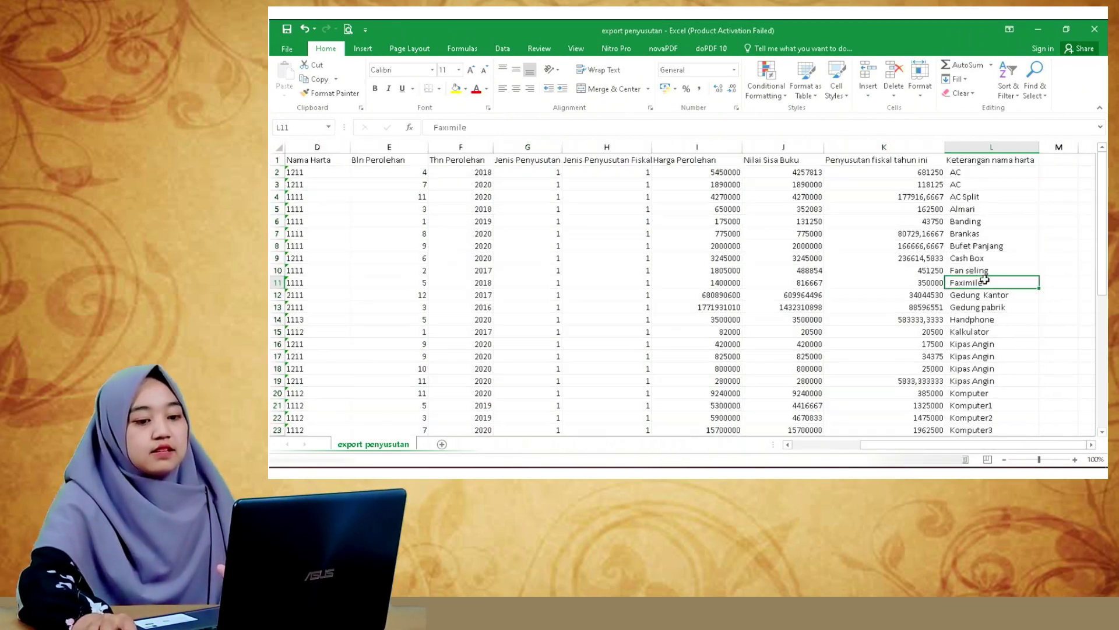
left_click(975, 172)
left_click(972, 184)
left_click(972, 172)
left_click(972, 184)
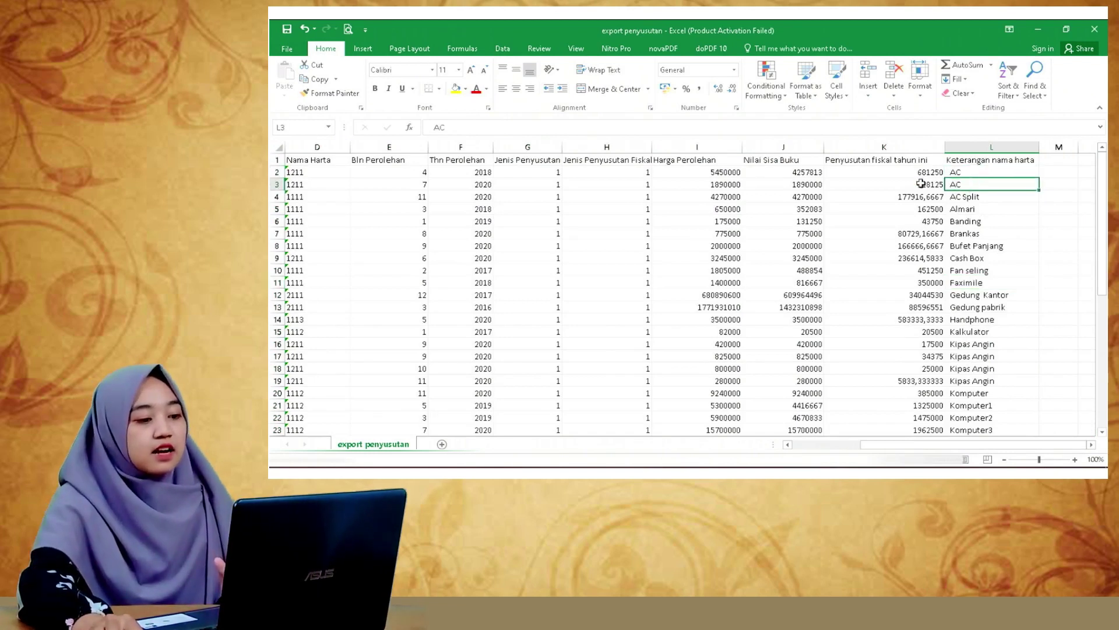
left_click(550, 126)
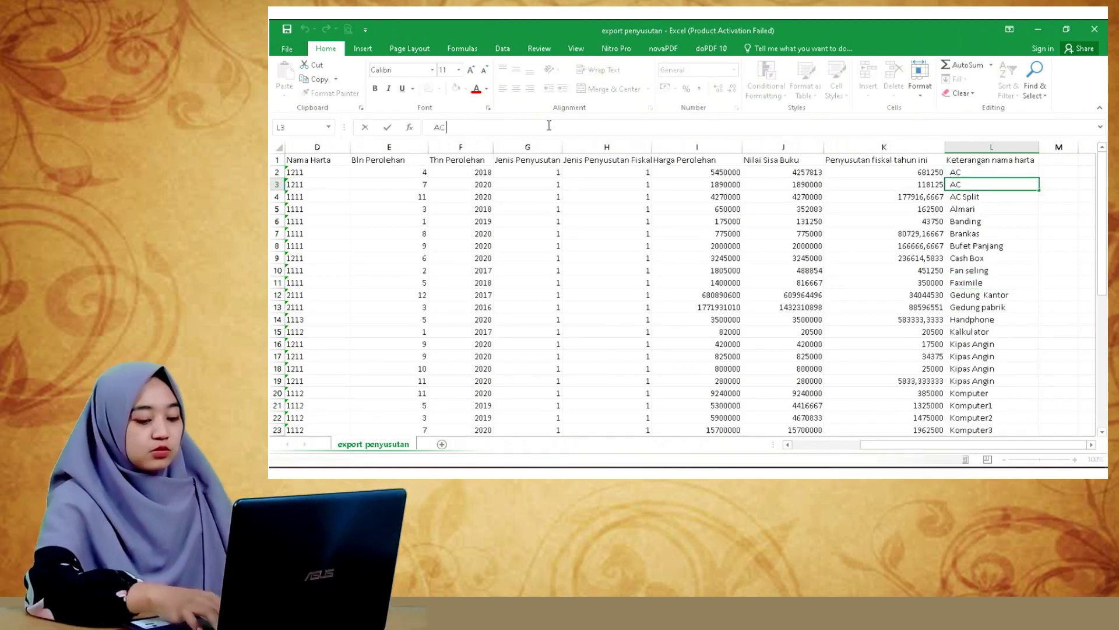
type("-1")
key("Return")
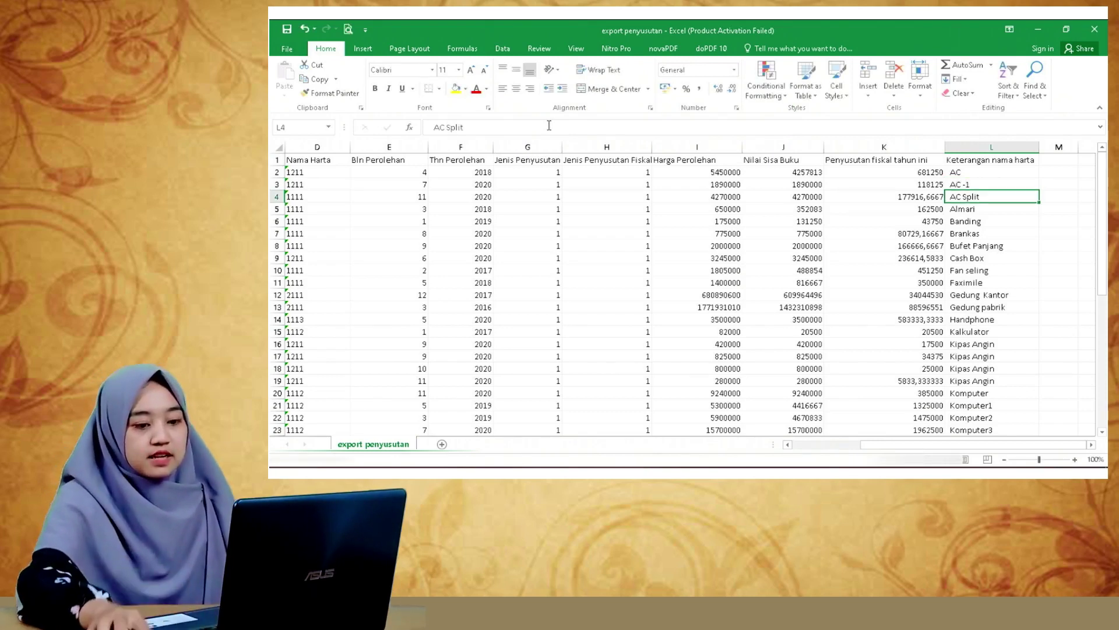
Step: Check the Keterangan nama harta names for duplicates and save the workbook, keeping the CSV (Comma delimited) format
left_click(970, 213)
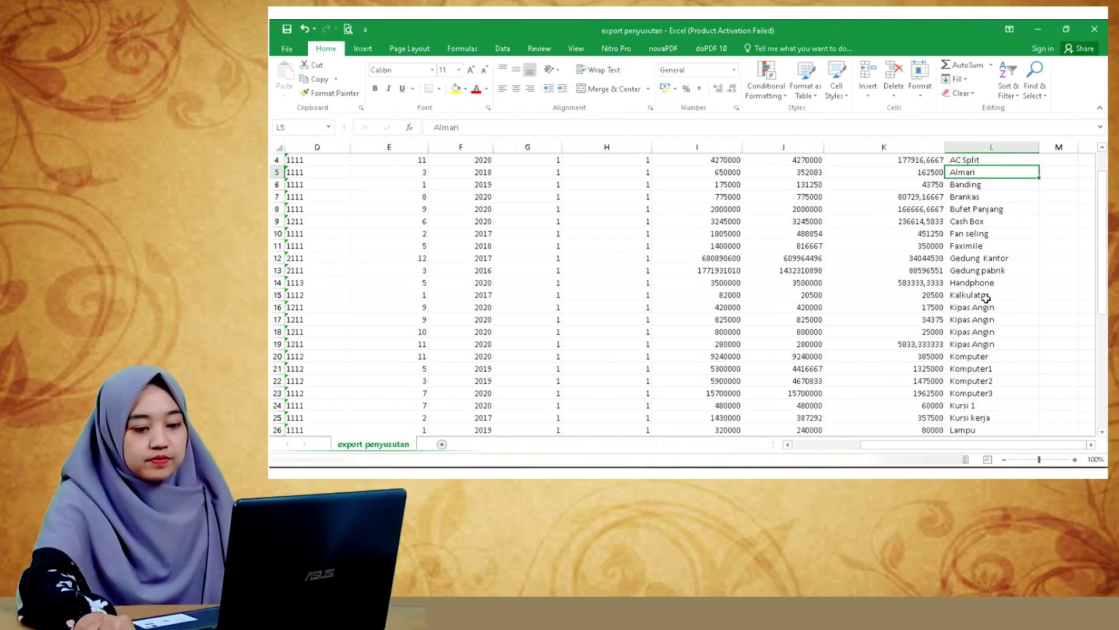
key("ctrl+Down")
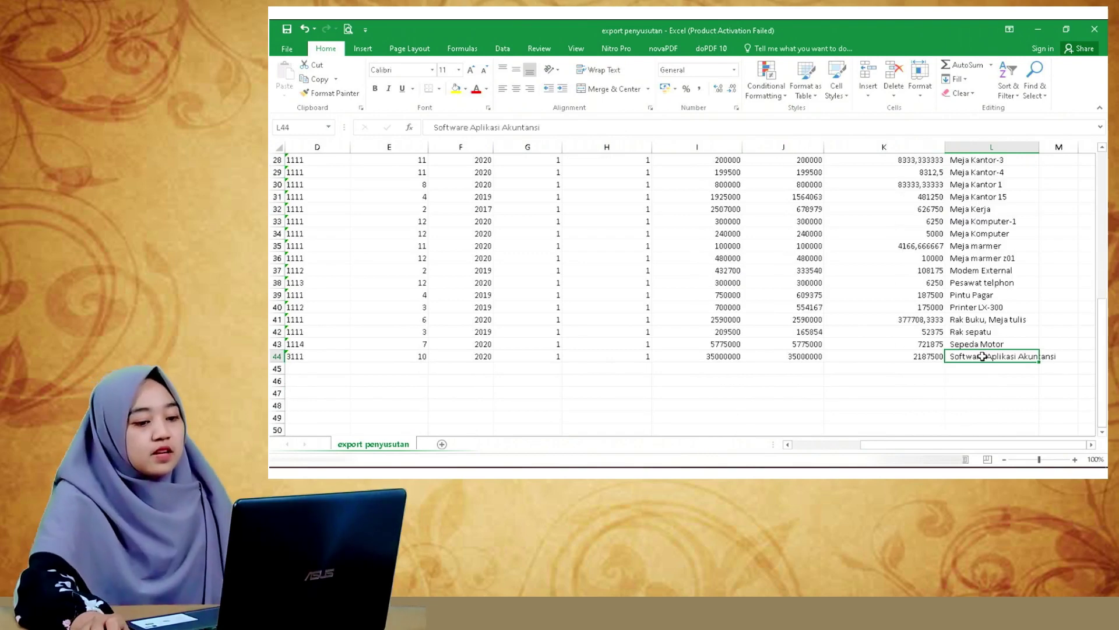
scroll(983, 356, "up", 4)
scroll(983, 356, "up", 5)
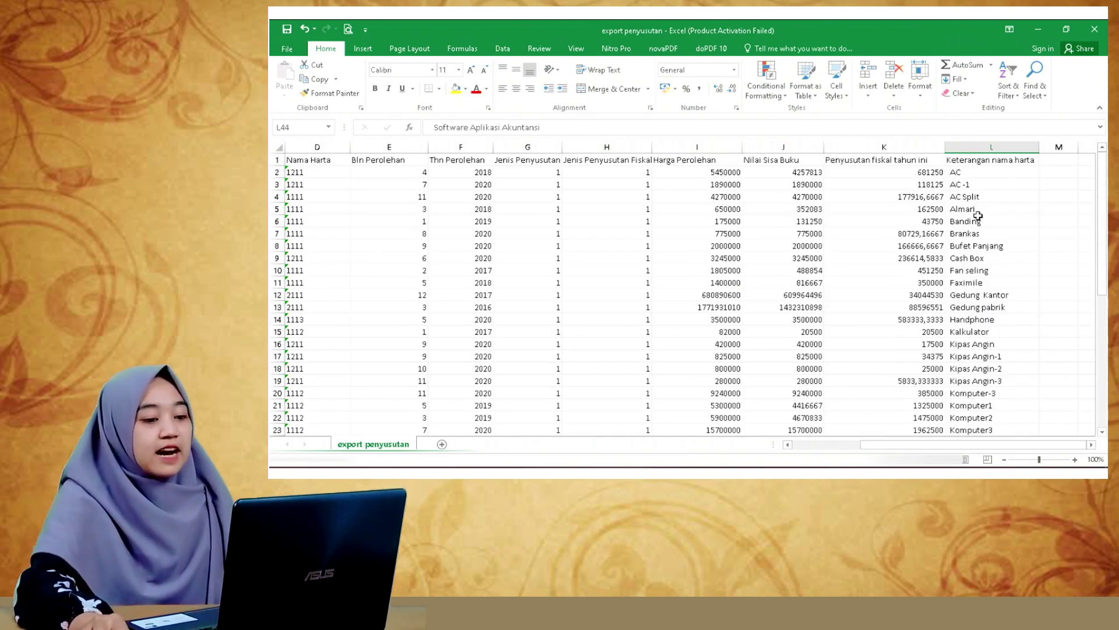
scroll(1015, 243, "down", 7)
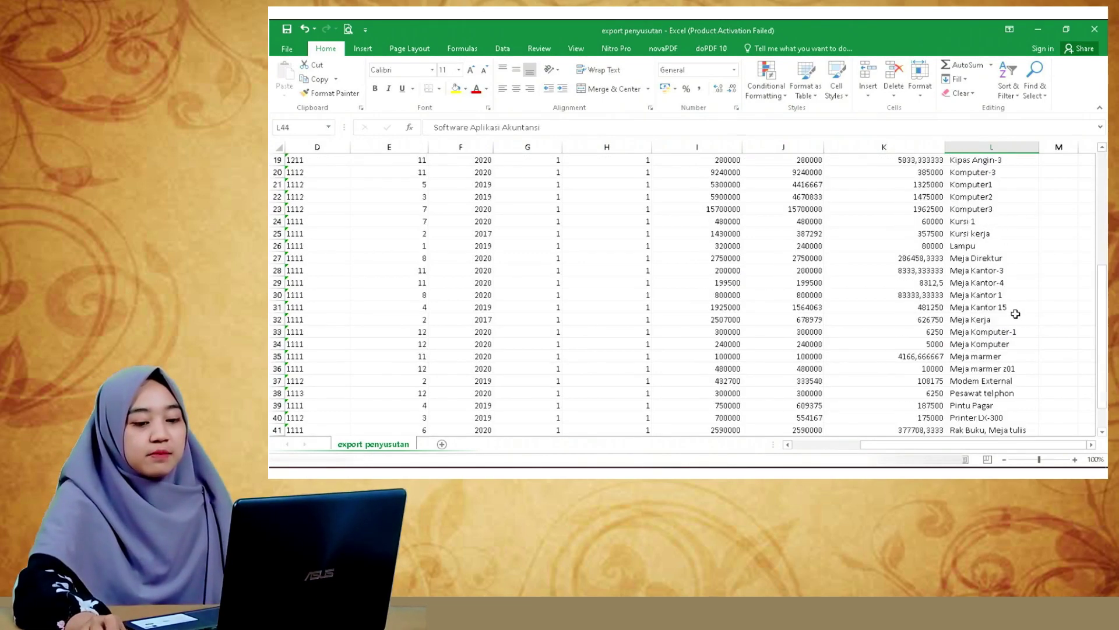
scroll(1015, 320, "up", 7)
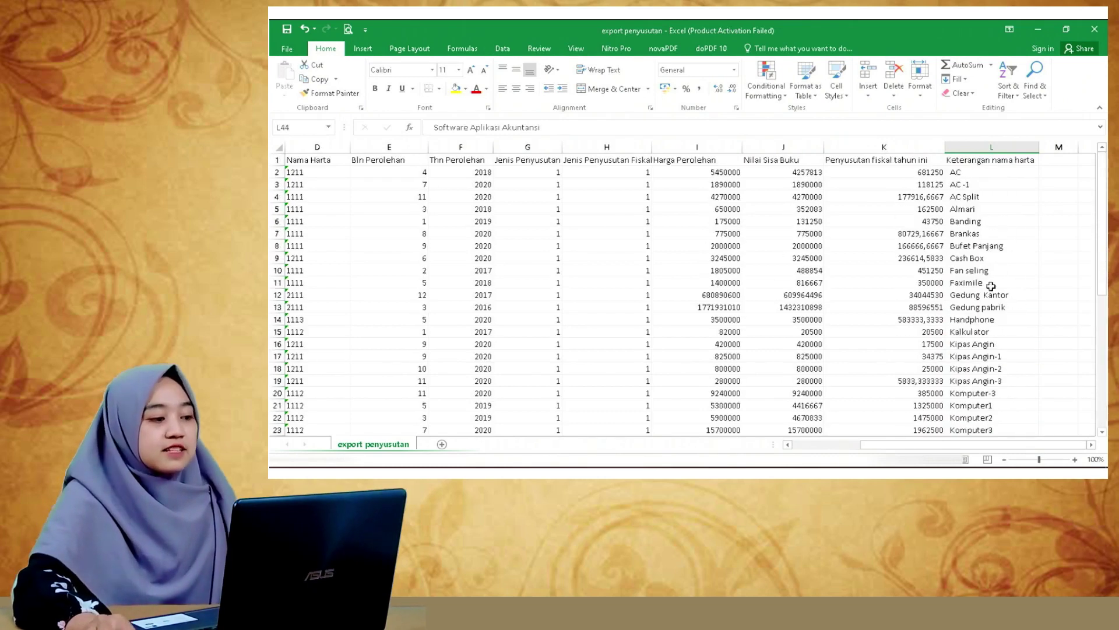
left_click(287, 30)
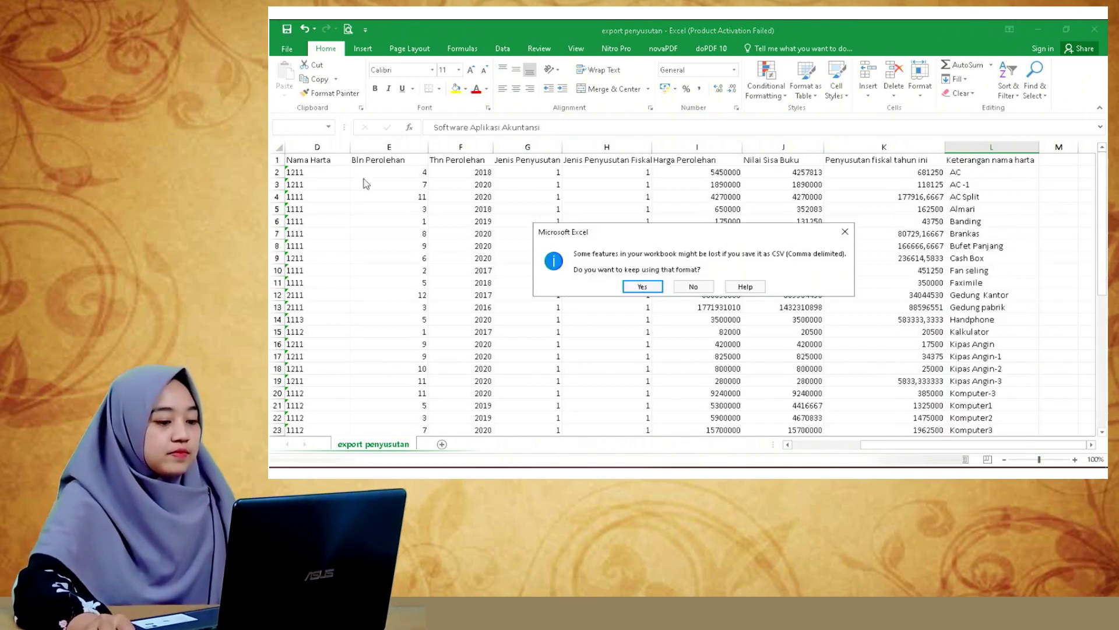
left_click(655, 283)
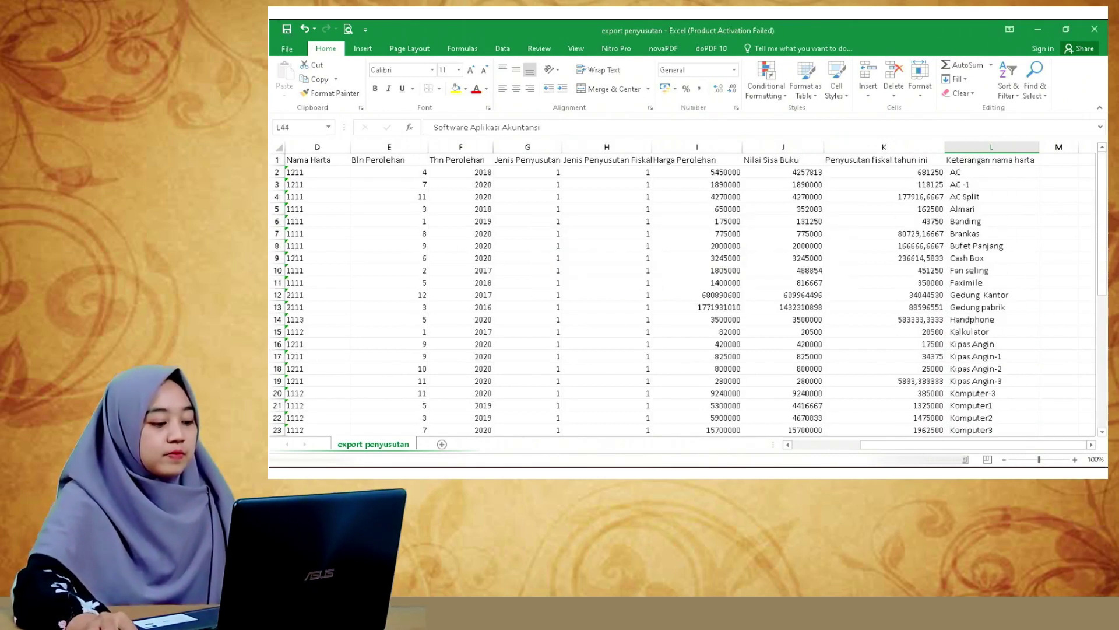
Step: Switch to the REKAMAN folder in File Explorer and rename the export penyusutan file as Import Penyusutan
key("alt+Tab")
left_click(529, 69)
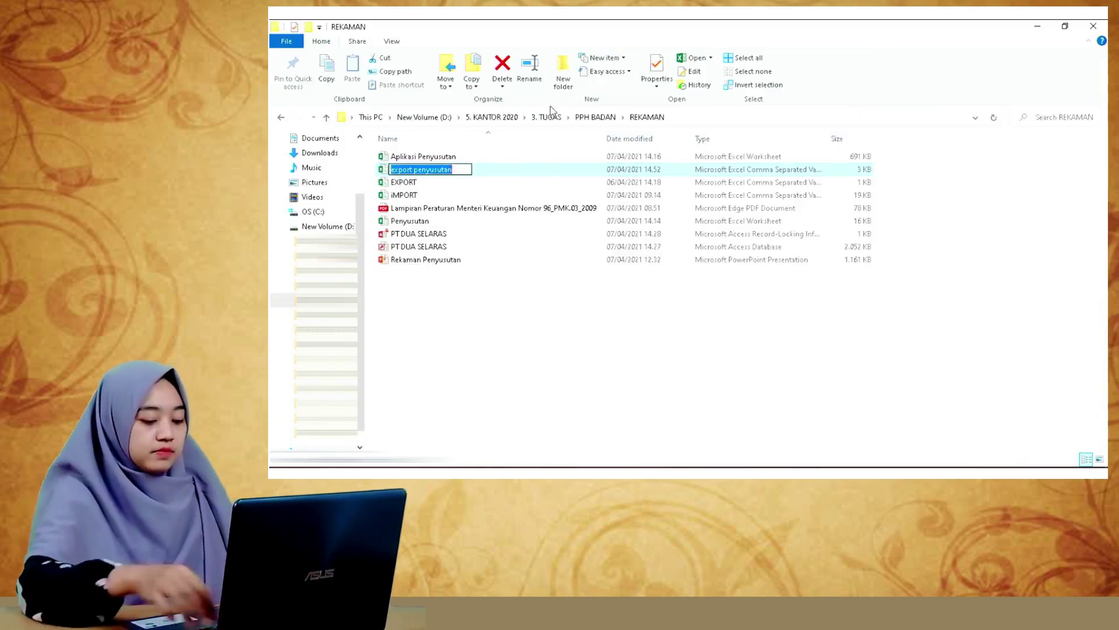
type("Import")
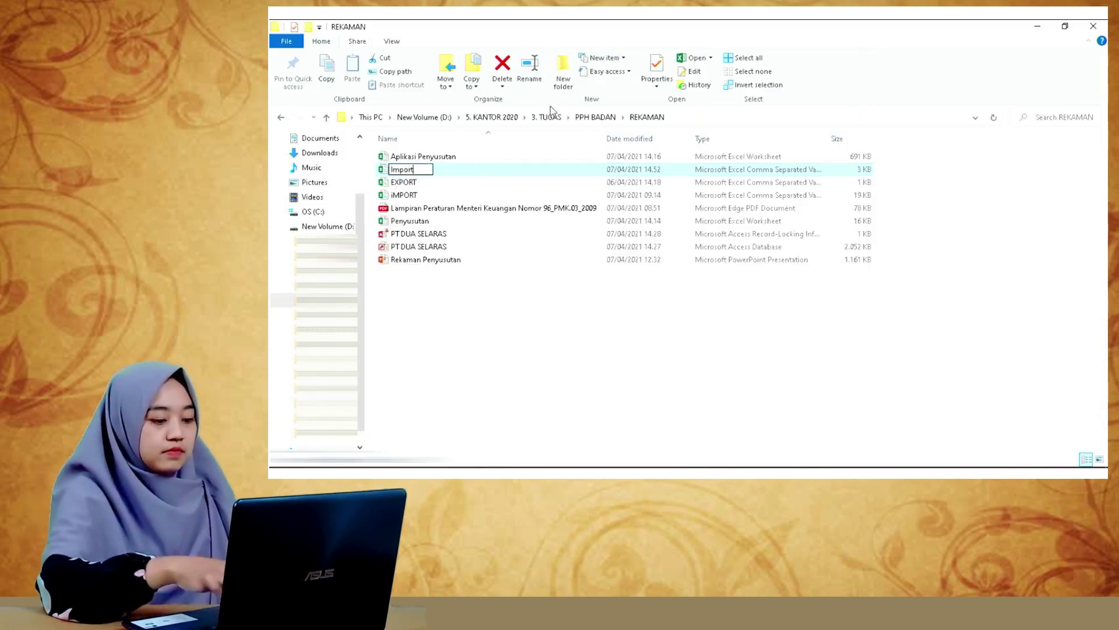
type(" Penyusutan")
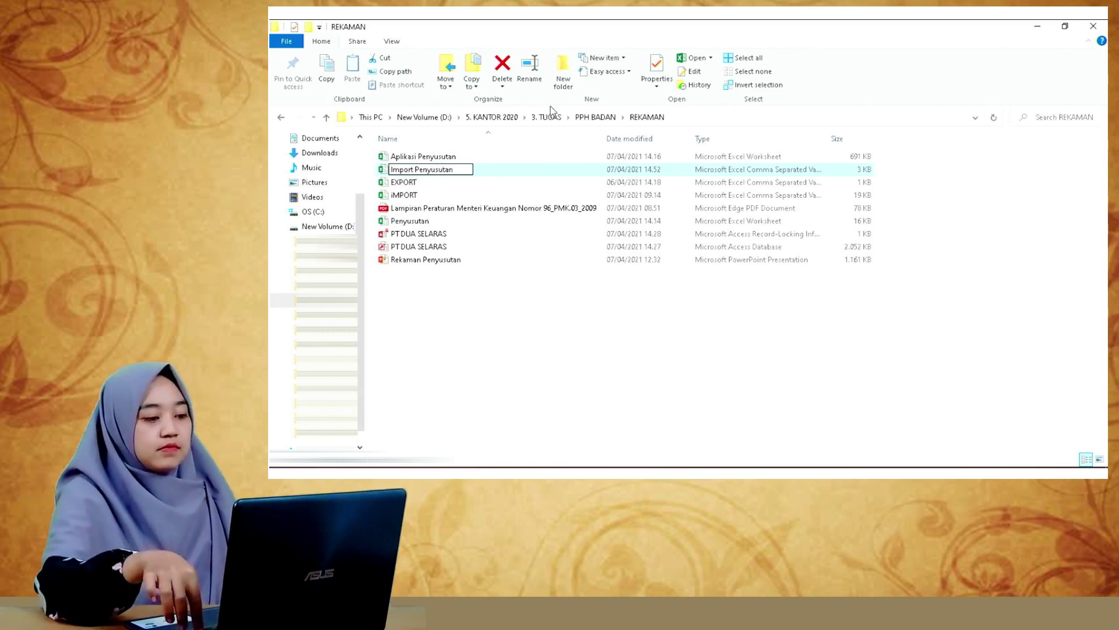
key("Return")
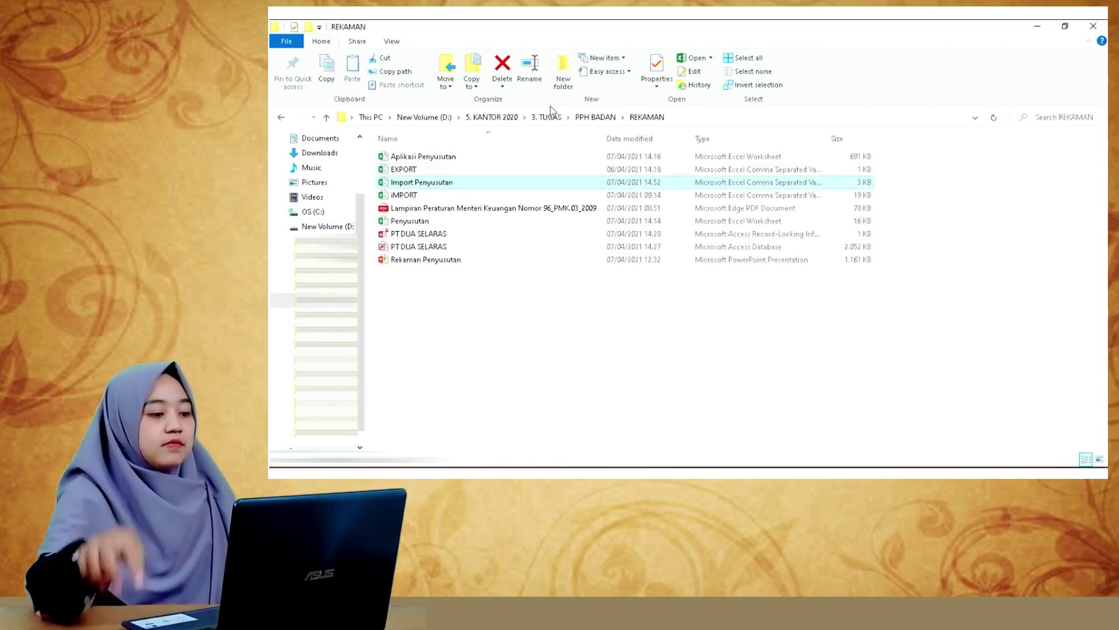
left_click(463, 182)
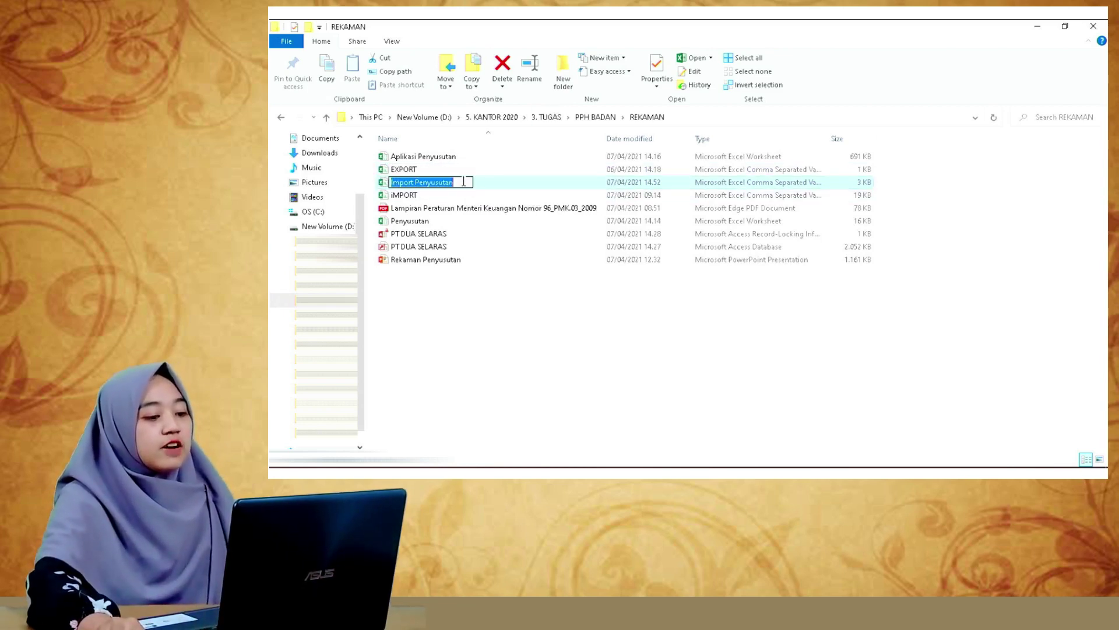
left_click(457, 303)
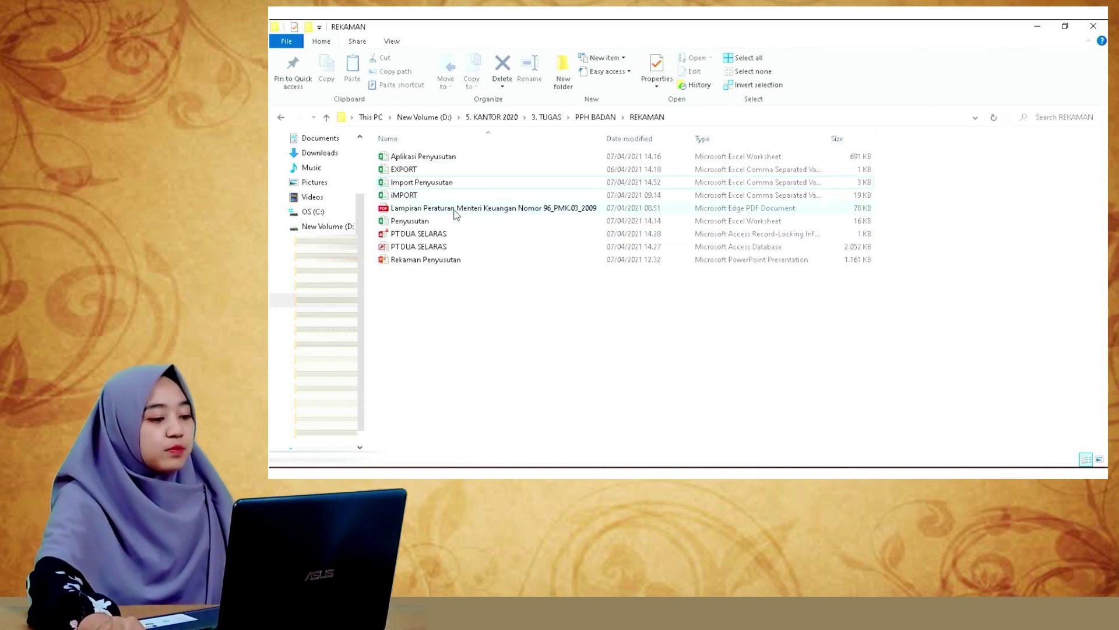
left_click(464, 183)
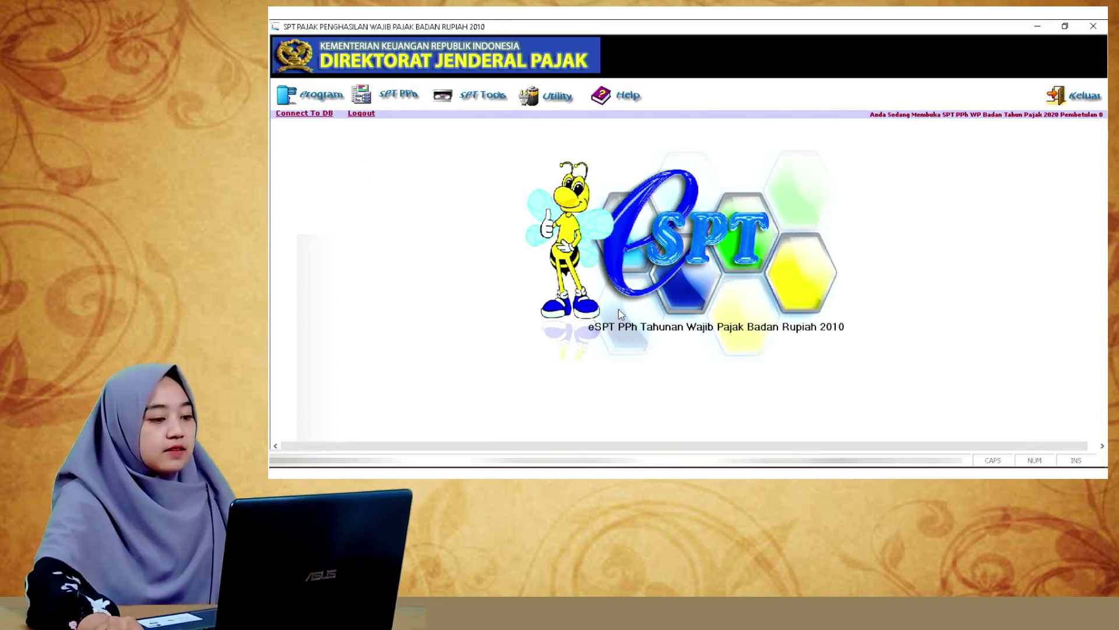
Step: Delete all existing entries from the Daftar Penyusutan Fiskal in the special attachment Daftar Penyusutan dan Amortisasi Fiskal, and close the list
left_click(405, 96)
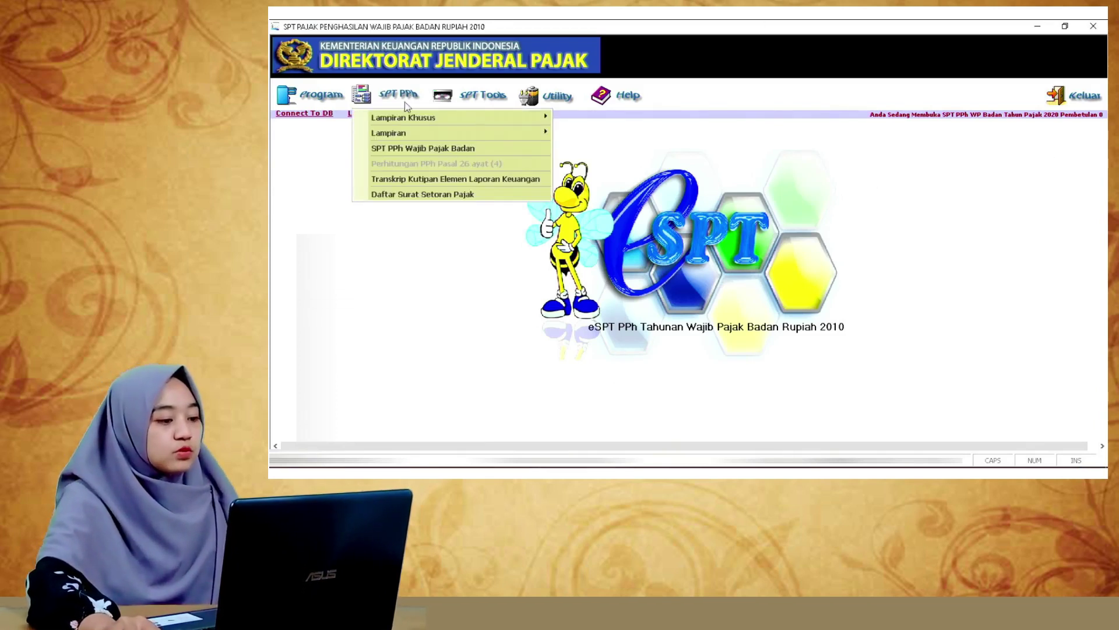
mouse_move(415, 132)
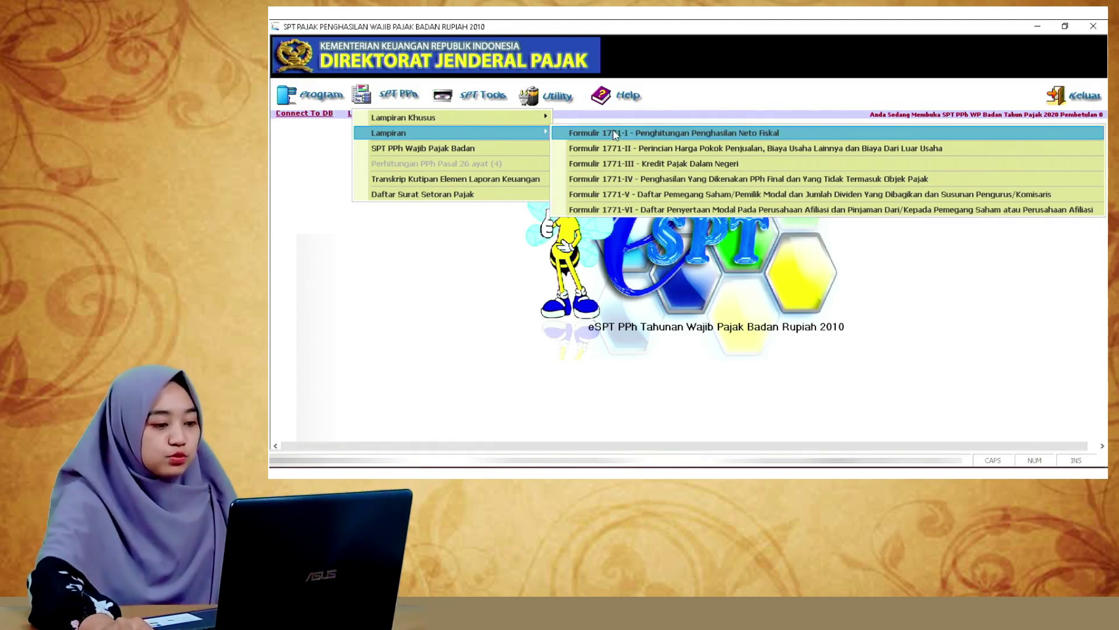
mouse_move(466, 117)
left_click(653, 136)
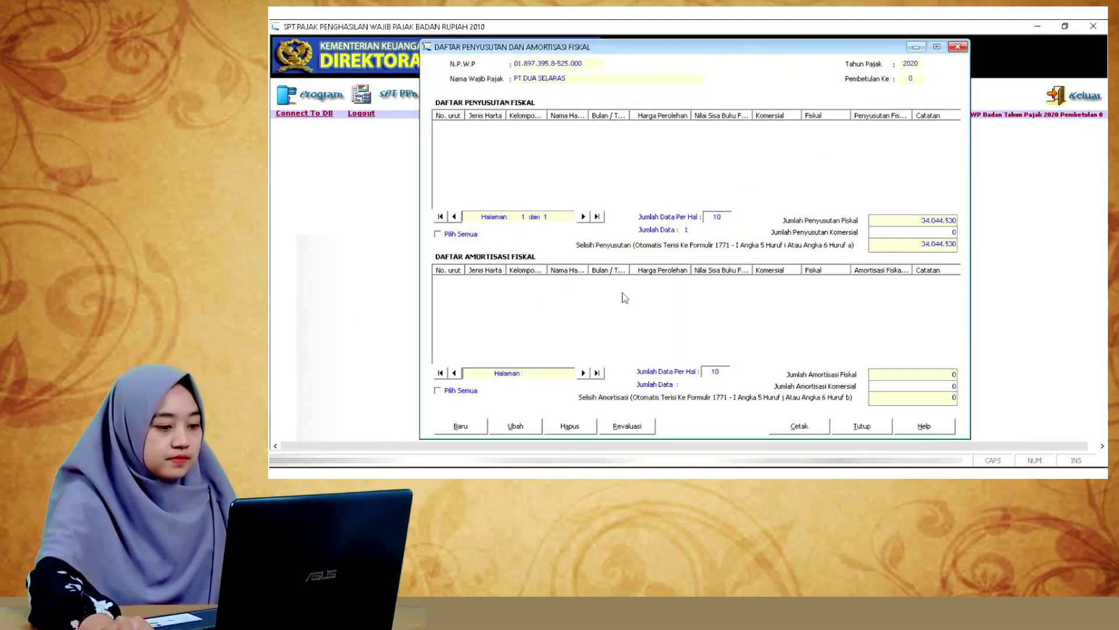
left_click(456, 235)
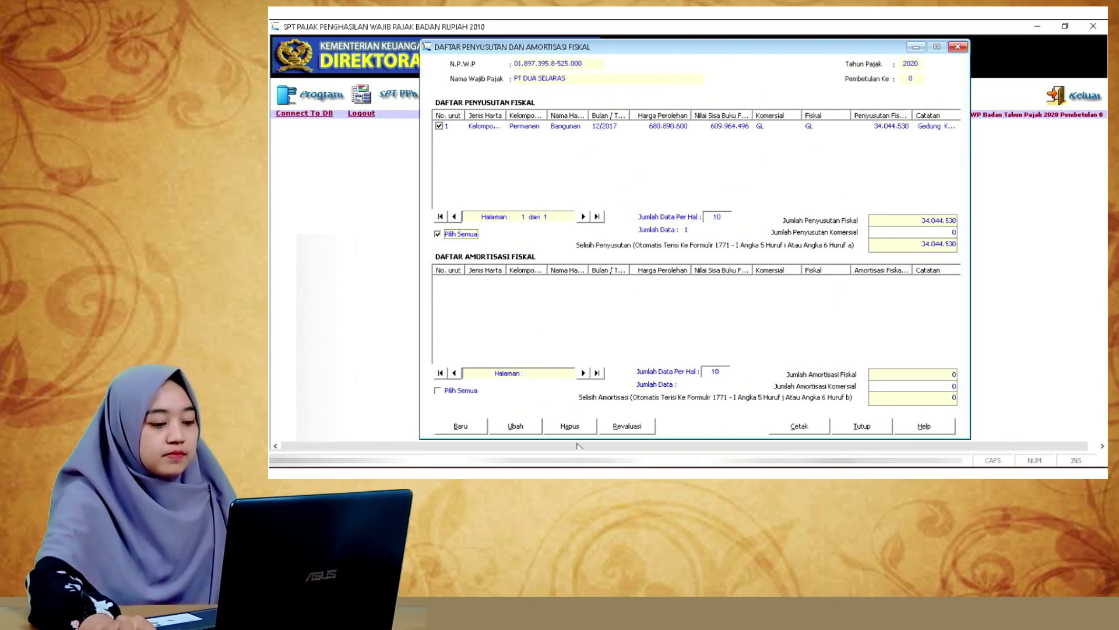
left_click(569, 426)
left_click(707, 289)
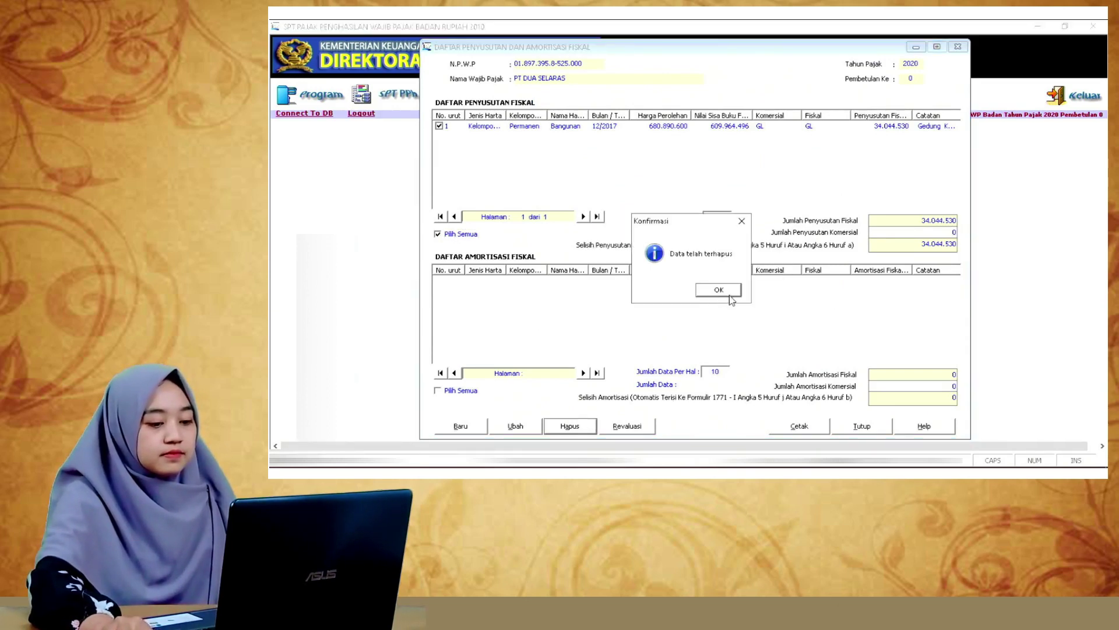
left_click(727, 292)
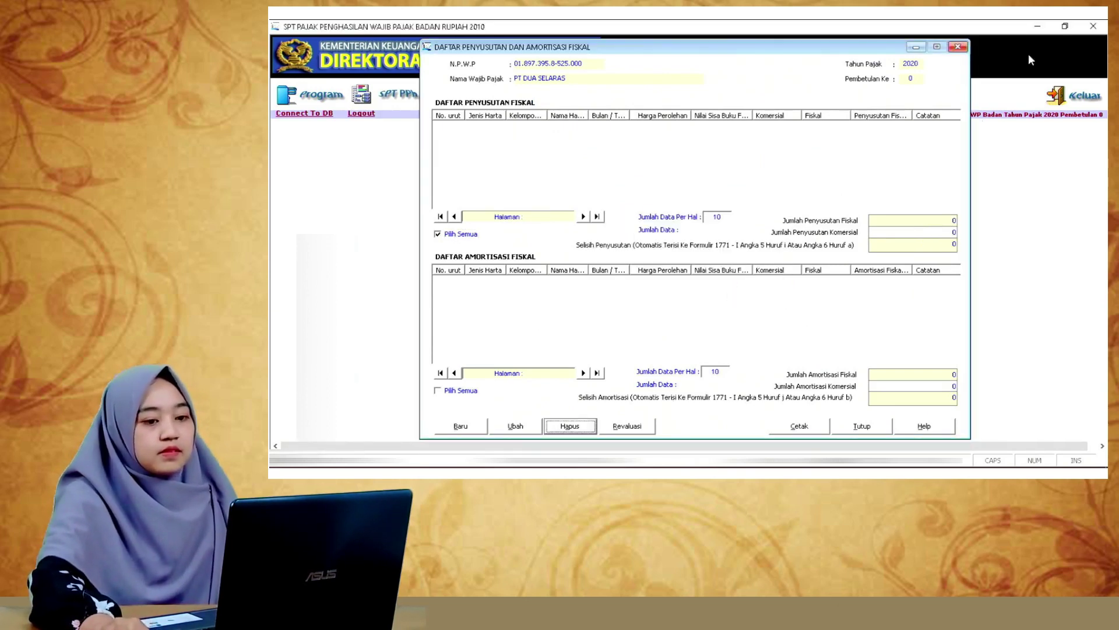
left_click(959, 47)
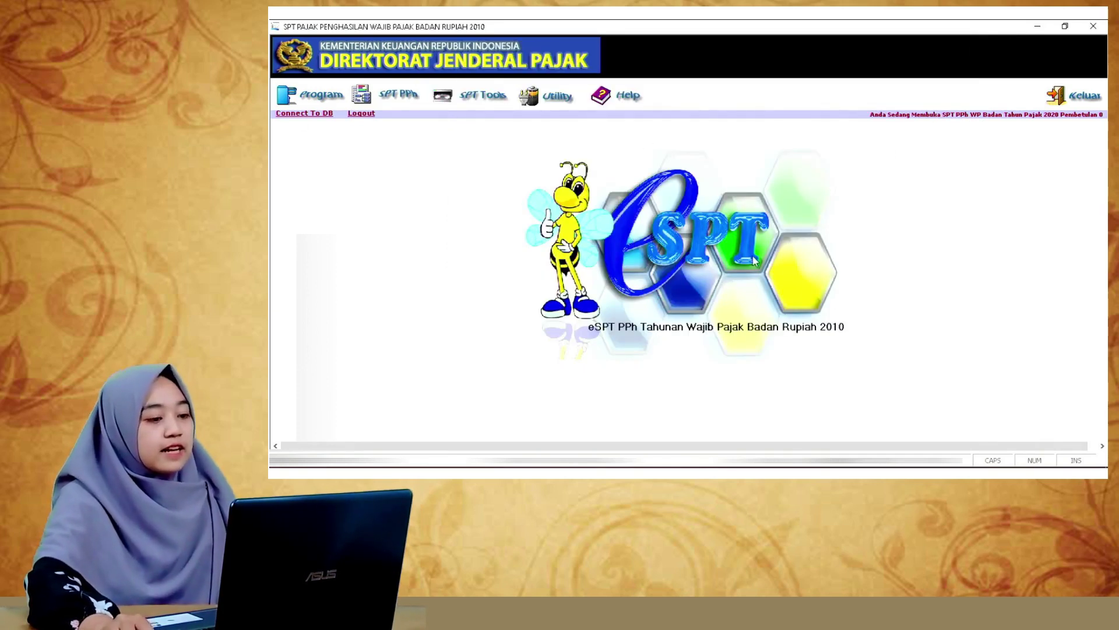
Step: Open the data import for Penyusutan dan Amortisasi Fiskal Badan and choose the Import Penyusutan file from the REKAMAN folder
left_click(563, 99)
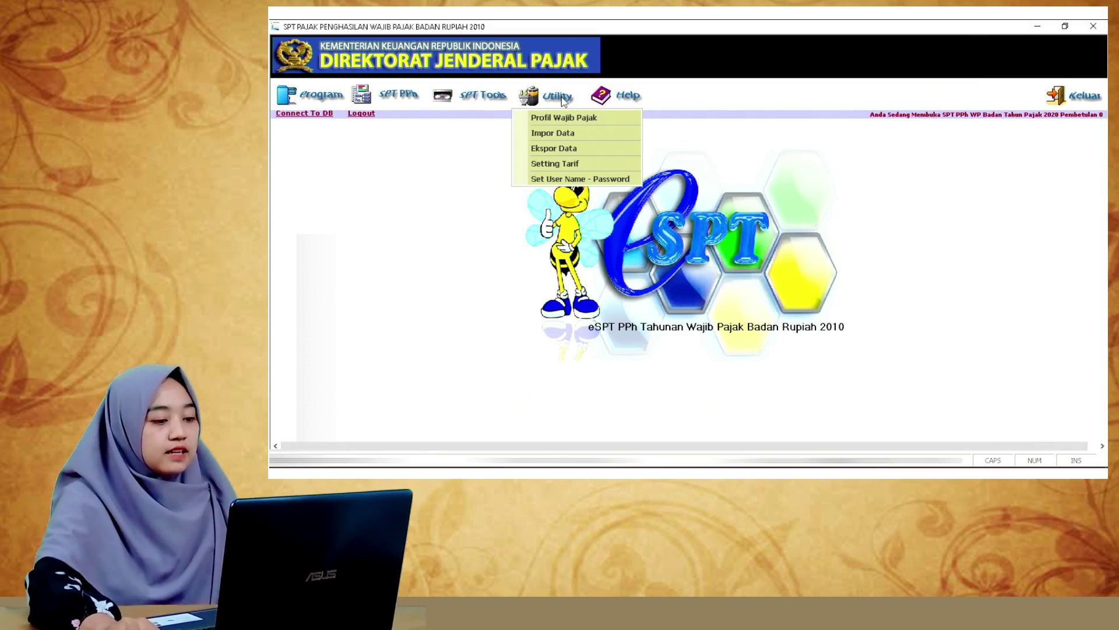
left_click(567, 134)
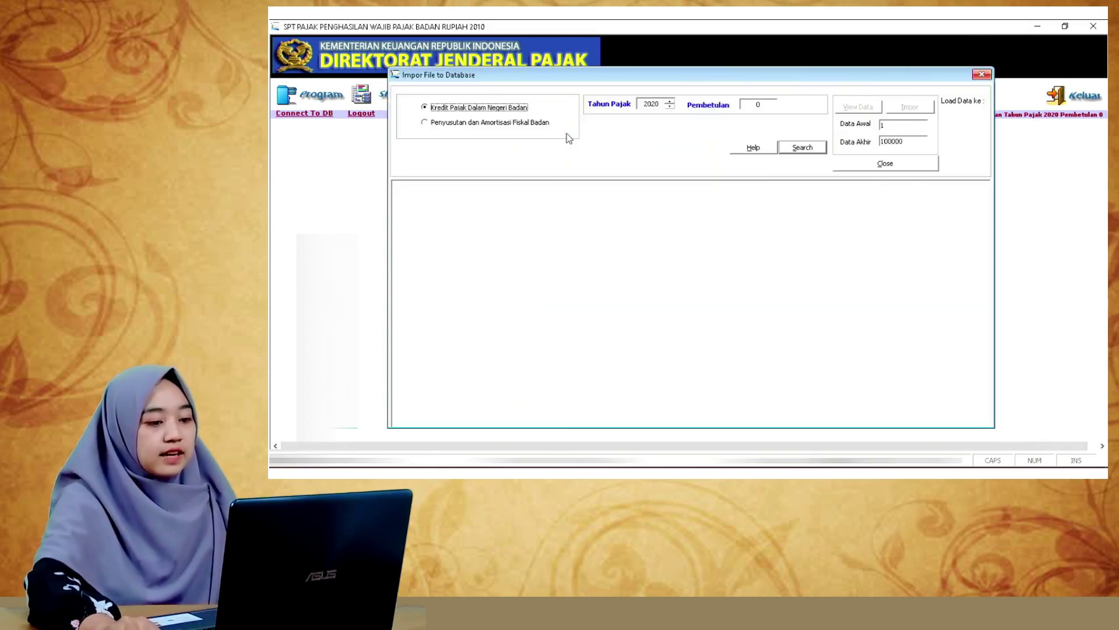
left_click(442, 124)
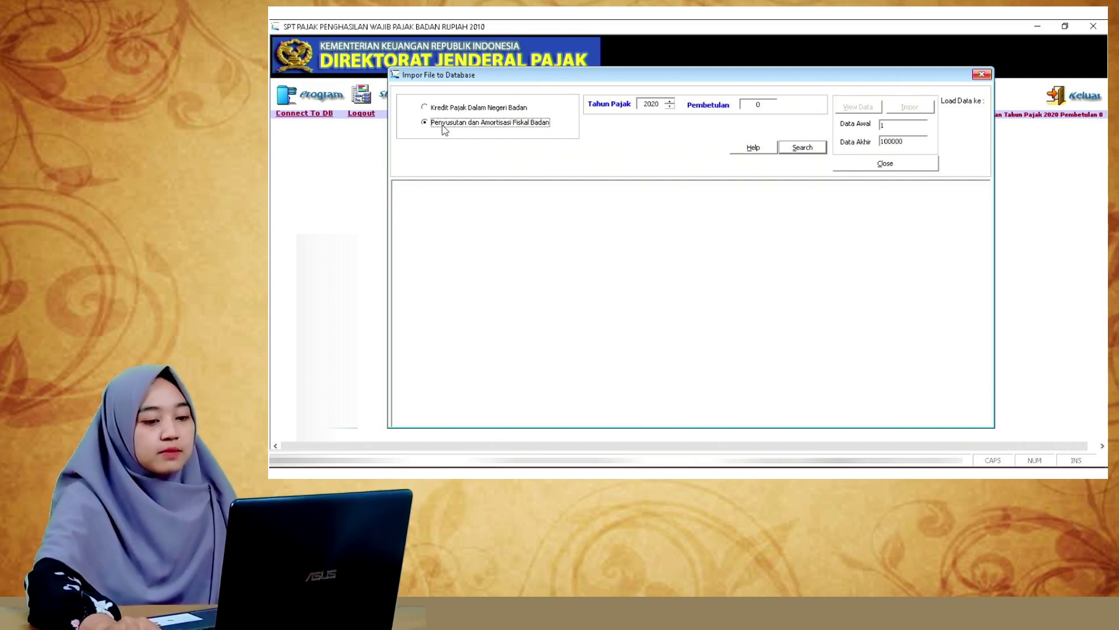
left_click(802, 148)
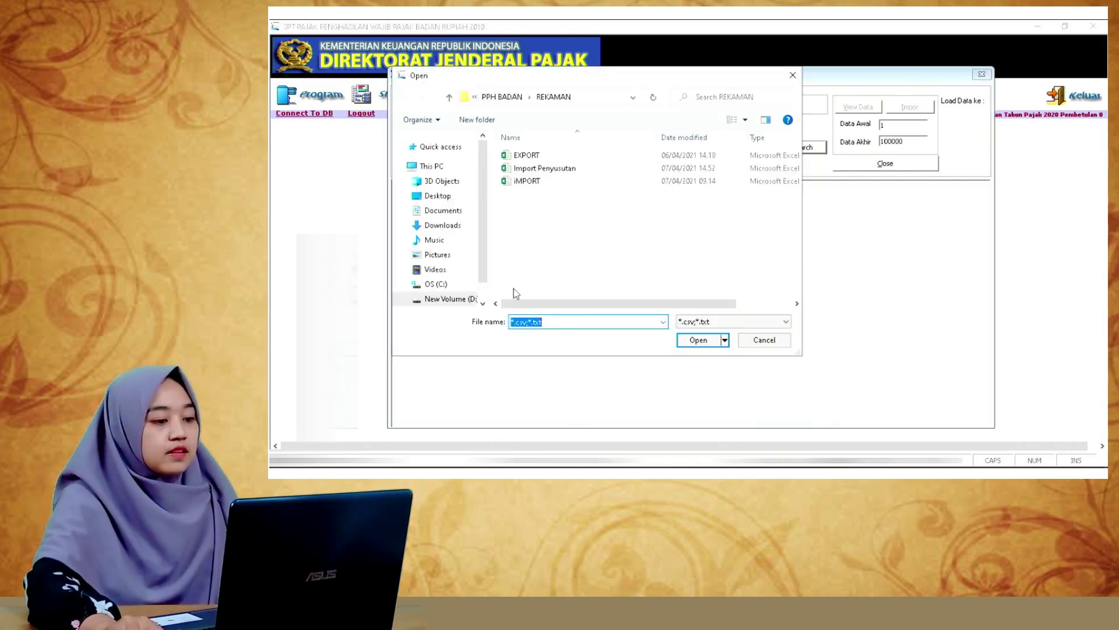
left_click(555, 169)
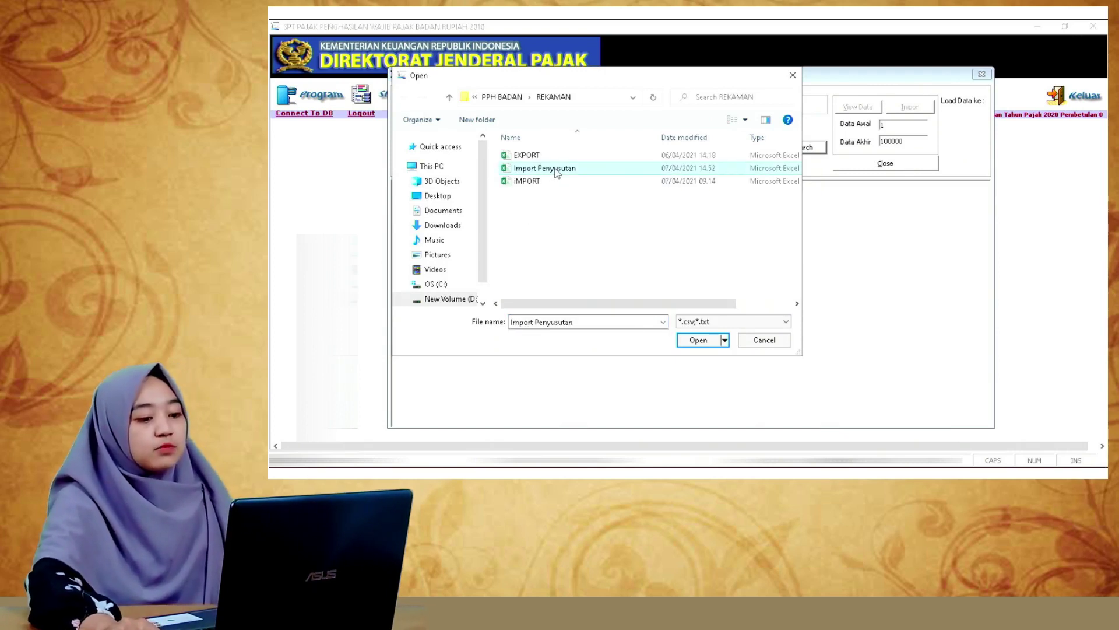
left_click(697, 341)
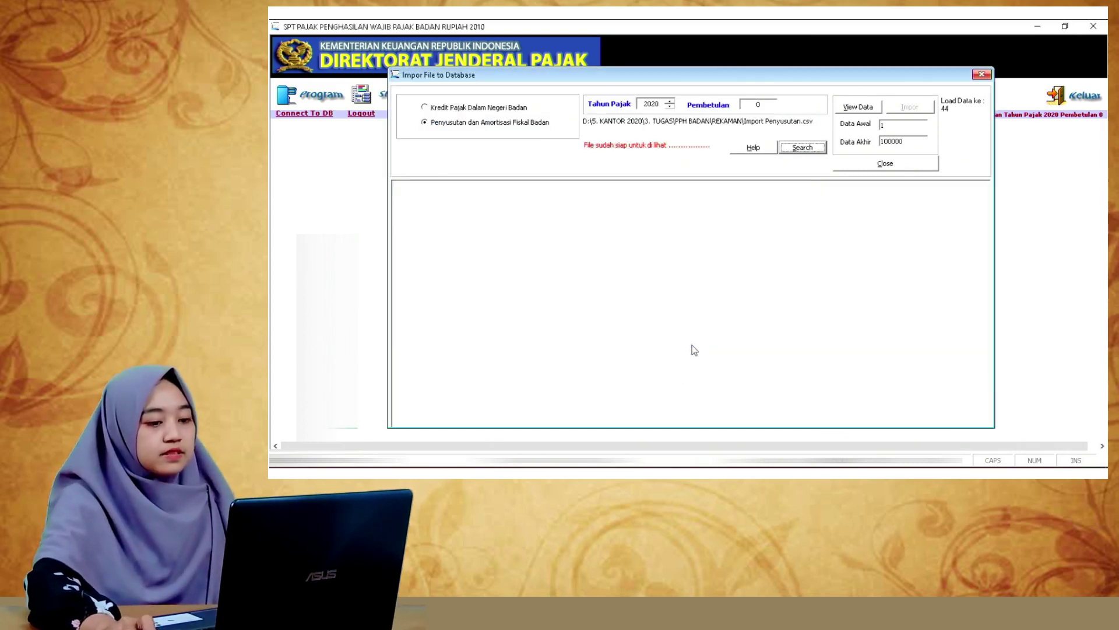
Step: Load the data of the chosen CSV file into the import preview and look through its rows
left_click(852, 108)
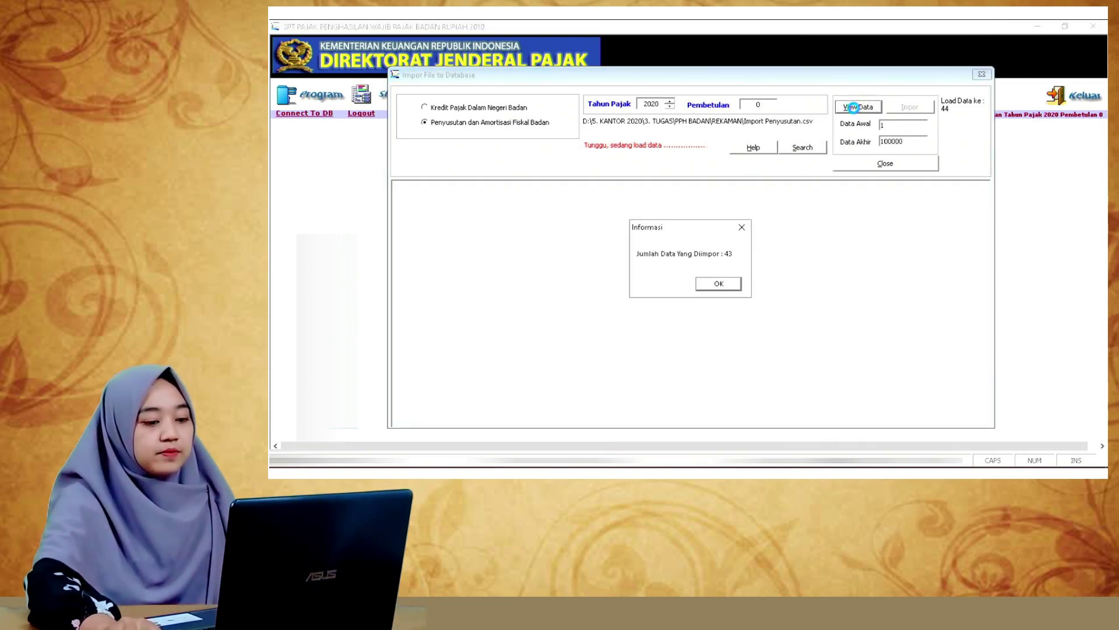
left_click(723, 285)
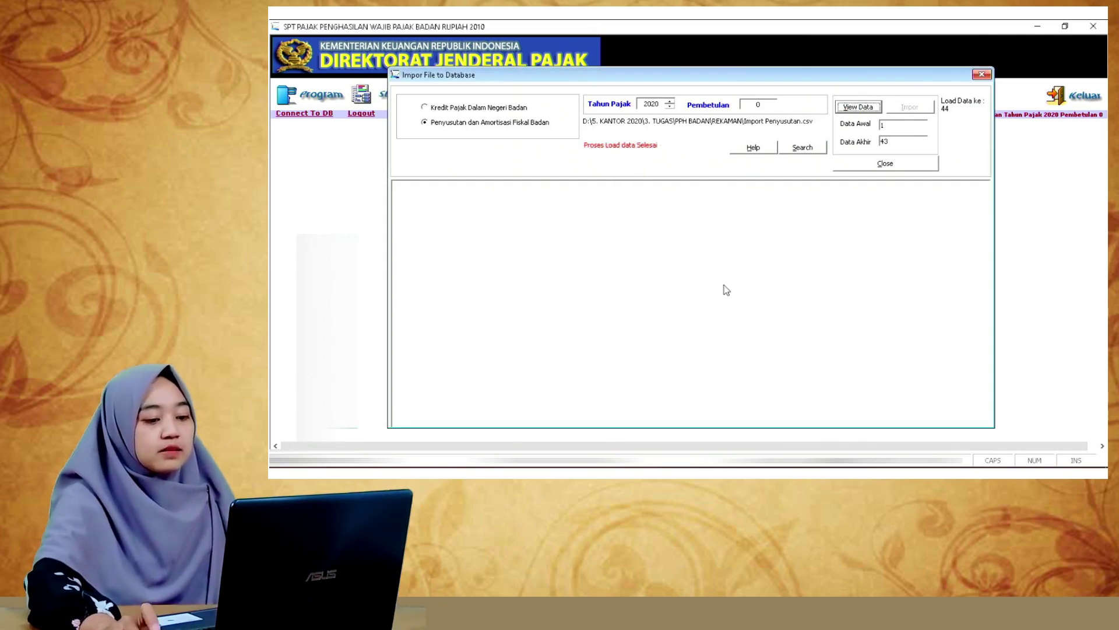
left_click(860, 109)
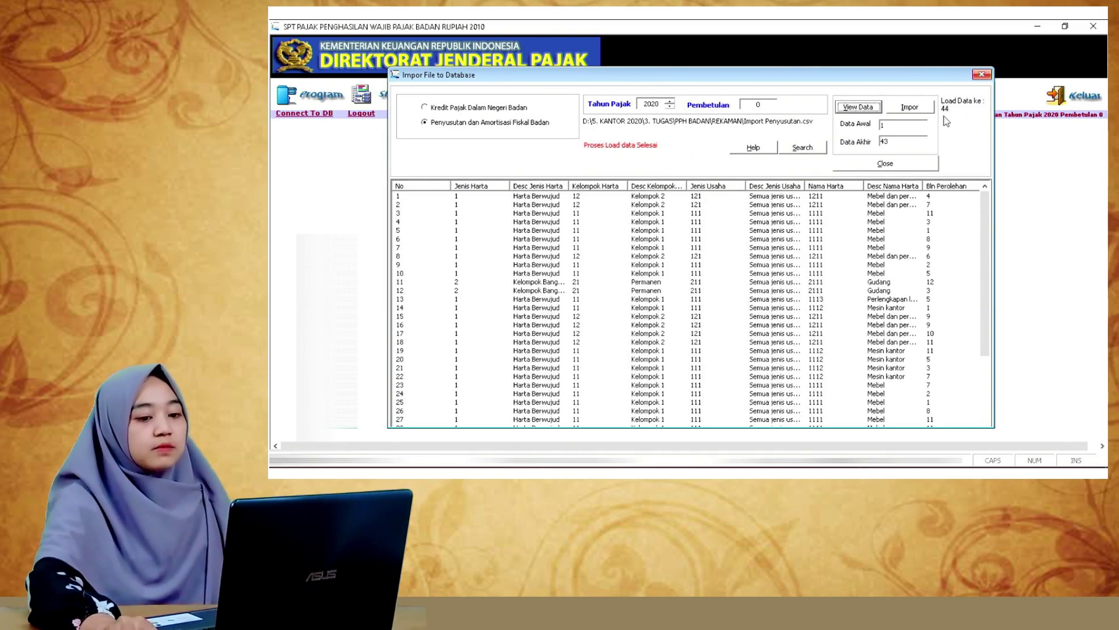
scroll(898, 305, "down", 5)
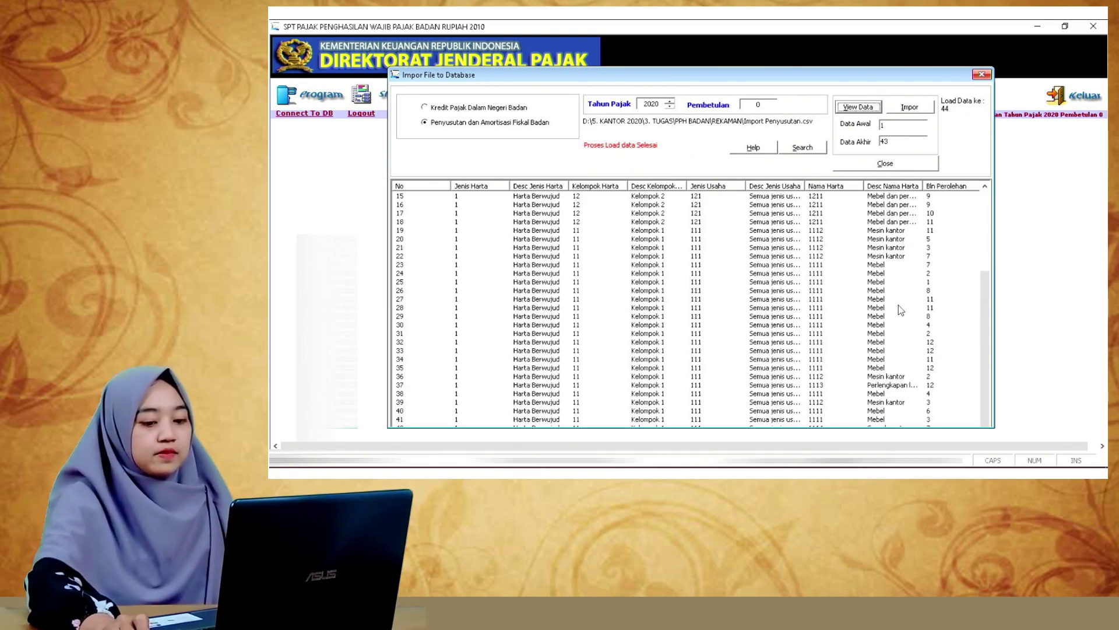
scroll(899, 306, "up", 5)
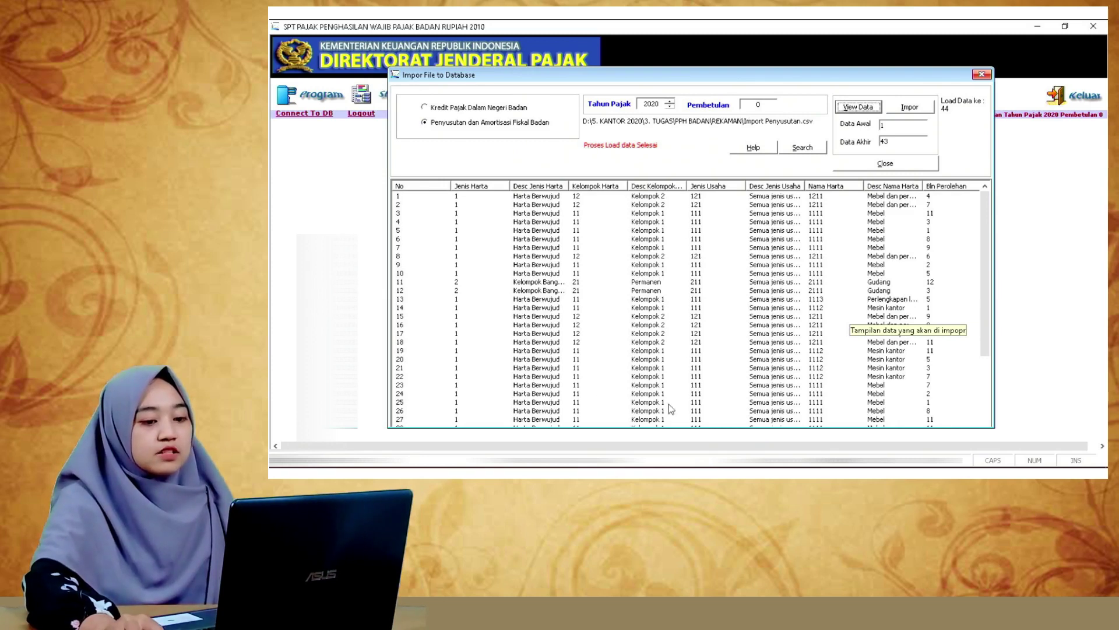
Step: Import the previewed depreciation data into the database and close the import window
left_click(911, 108)
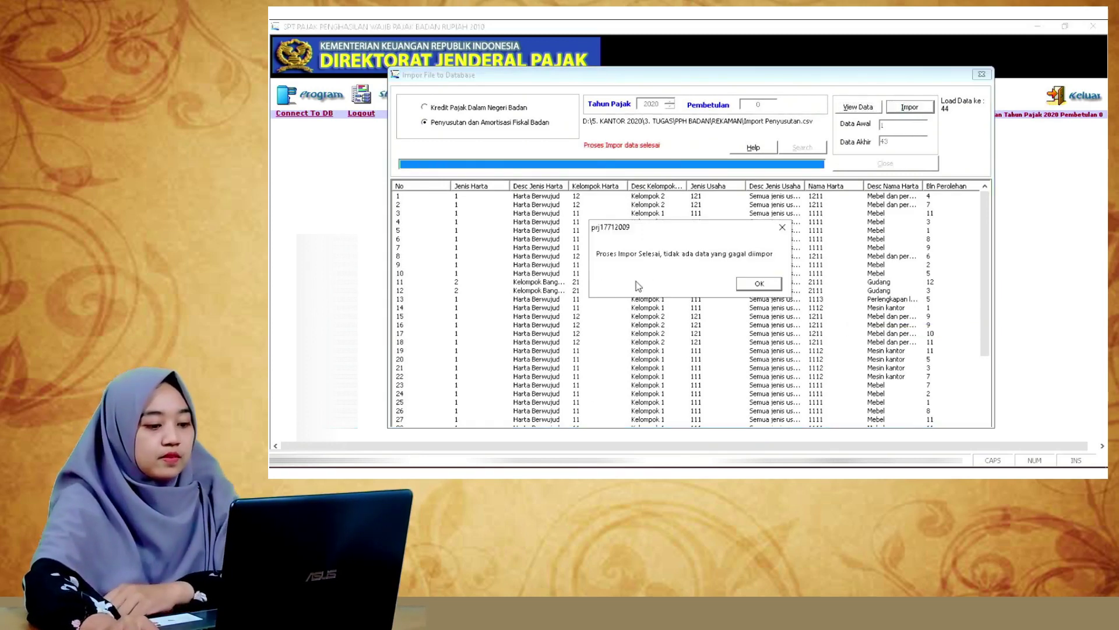
left_click(757, 284)
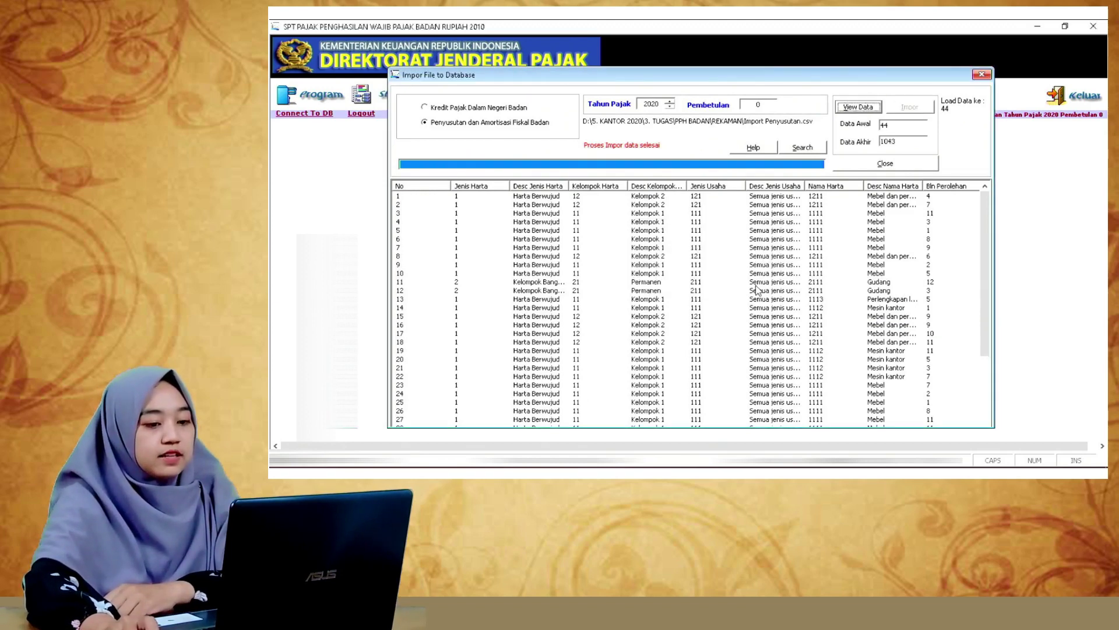
left_click(982, 74)
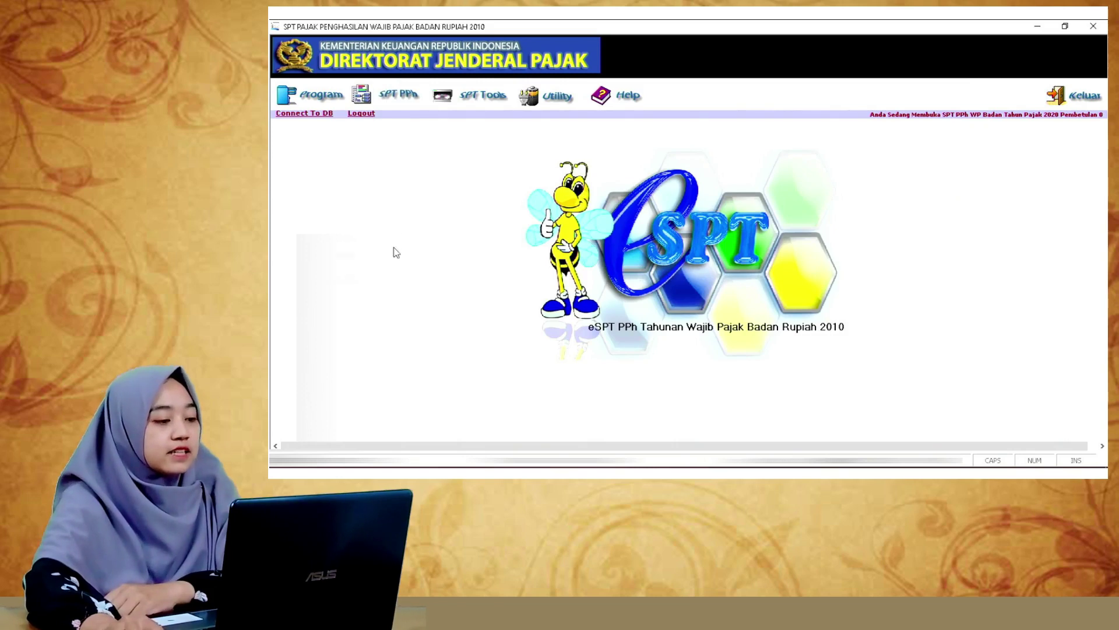
Step: Reopen the Daftar Penyusutan dan Amortisasi Fiskal and review the imported entries and the fiscal and commercial depreciation totals
left_click(396, 95)
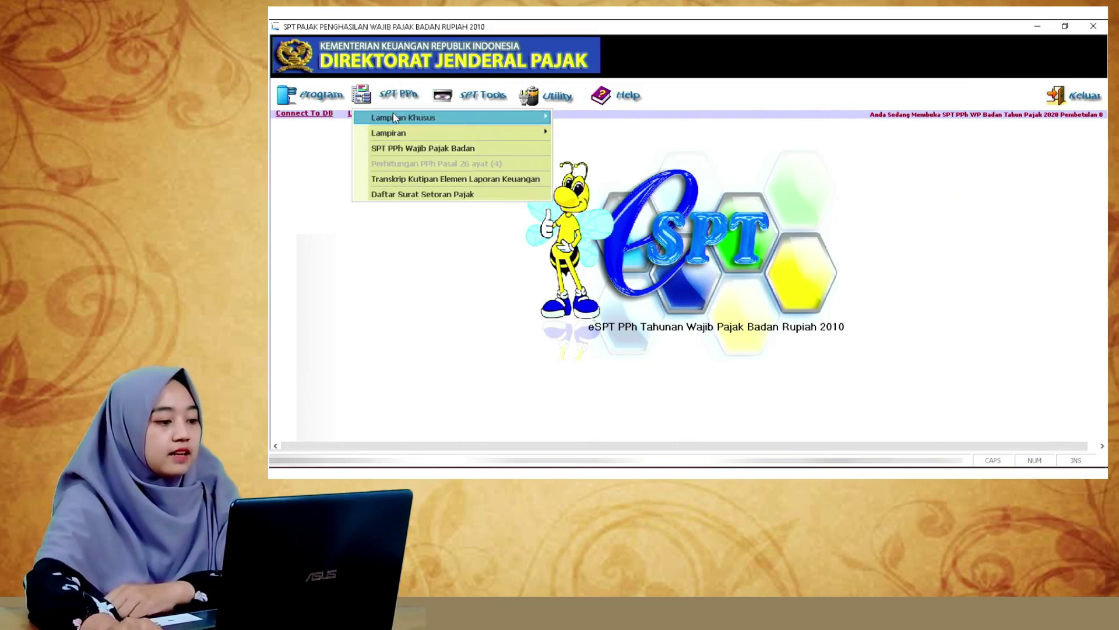
mouse_move(397, 119)
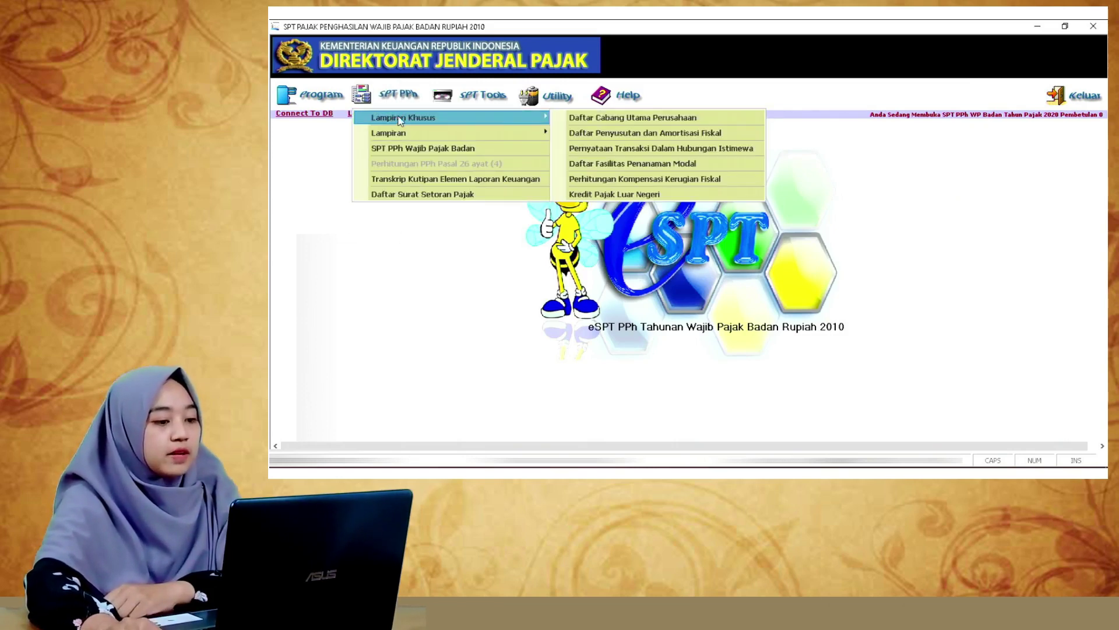
left_click(627, 137)
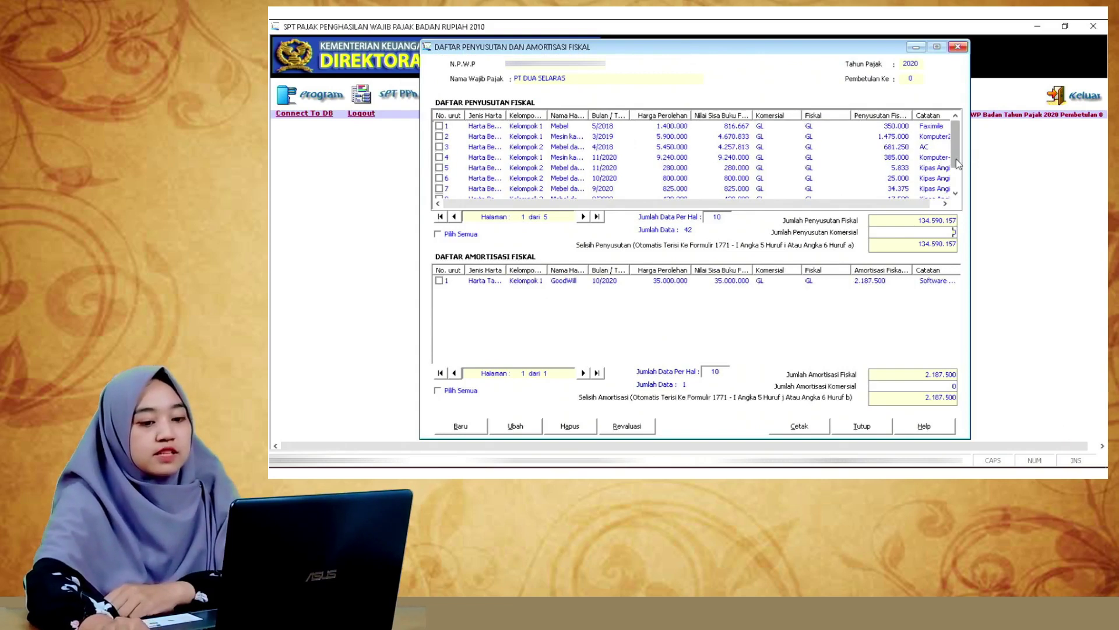
scroll(961, 157, "down", 1)
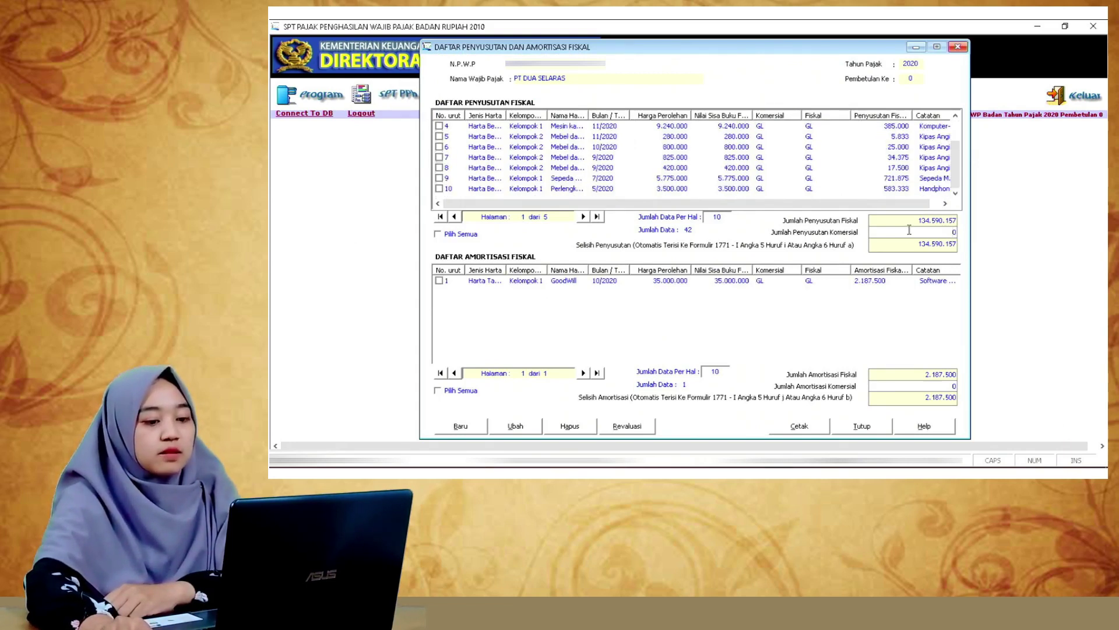
type("0")
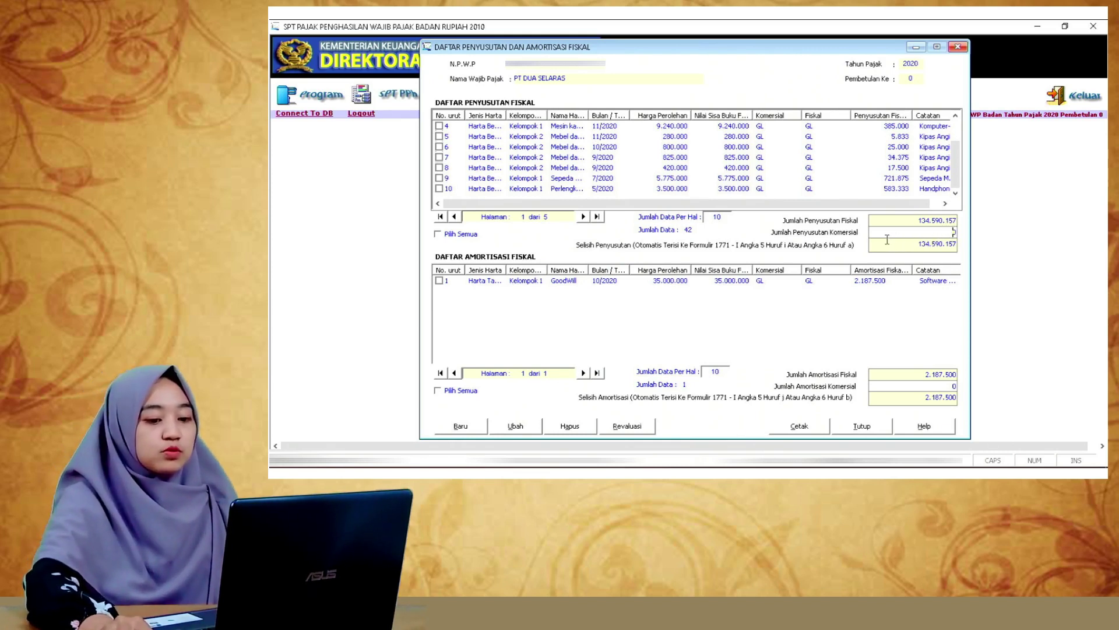
type("0")
Step: Check the asset rows in the Penyusutan workbook against the imported depreciation list in eSPT
key("alt+Tab")
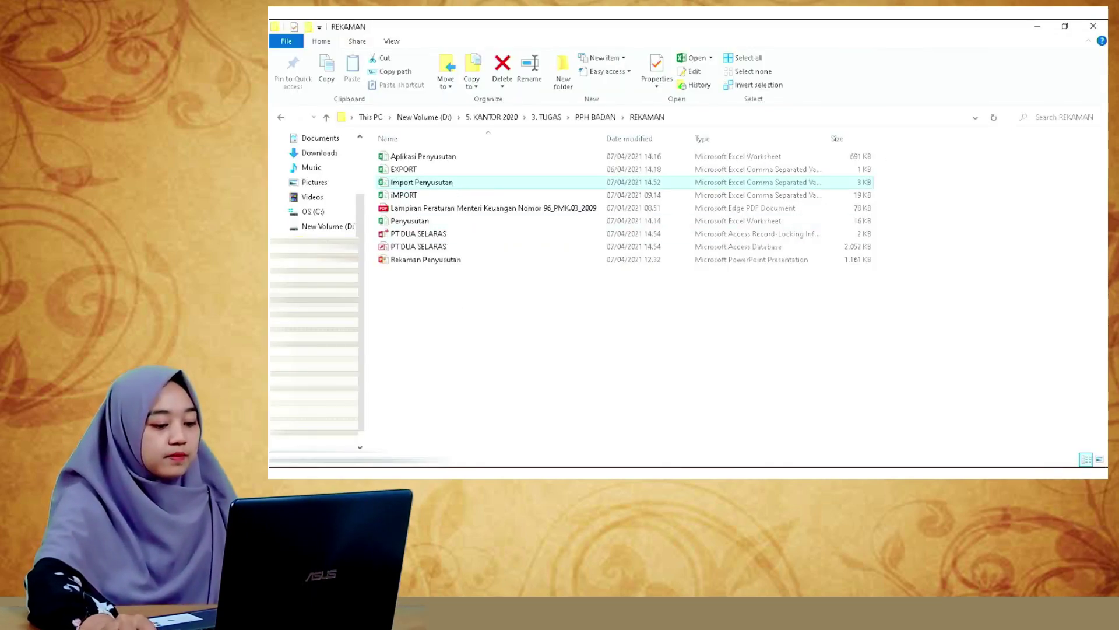
left_click(550, 437)
scroll(870, 387, "up", 2)
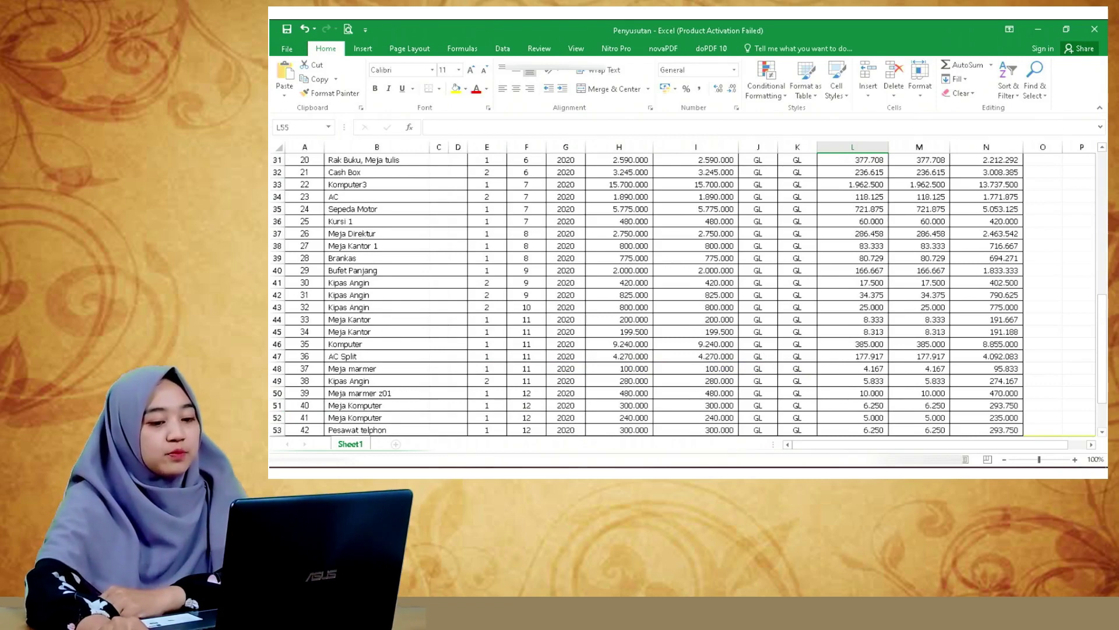
key("alt+Tab")
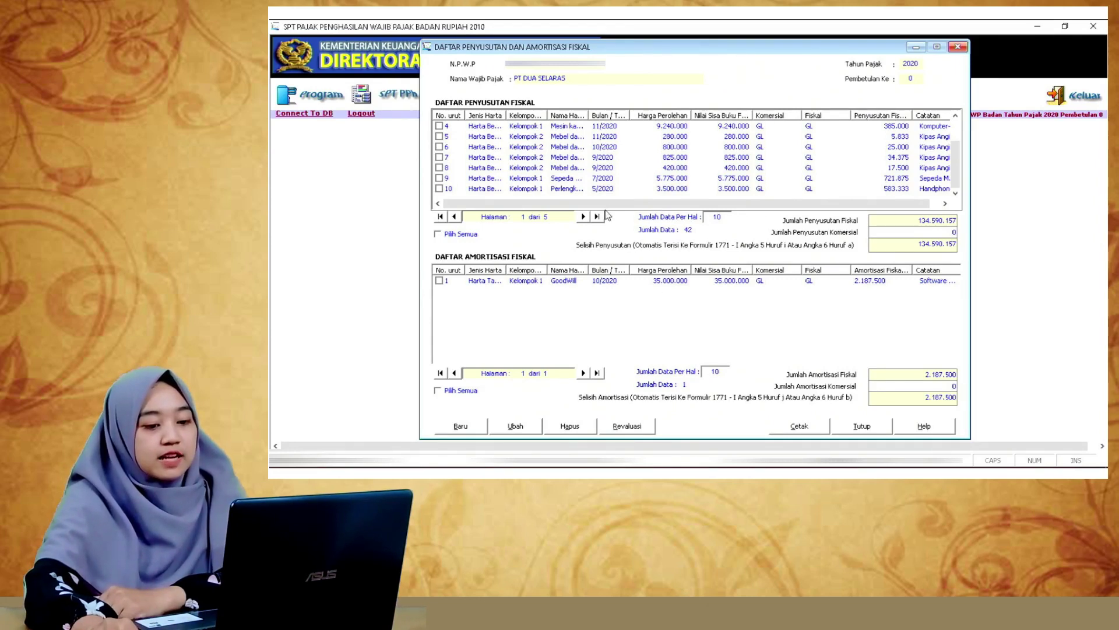
left_click_drag(648, 204, 775, 209)
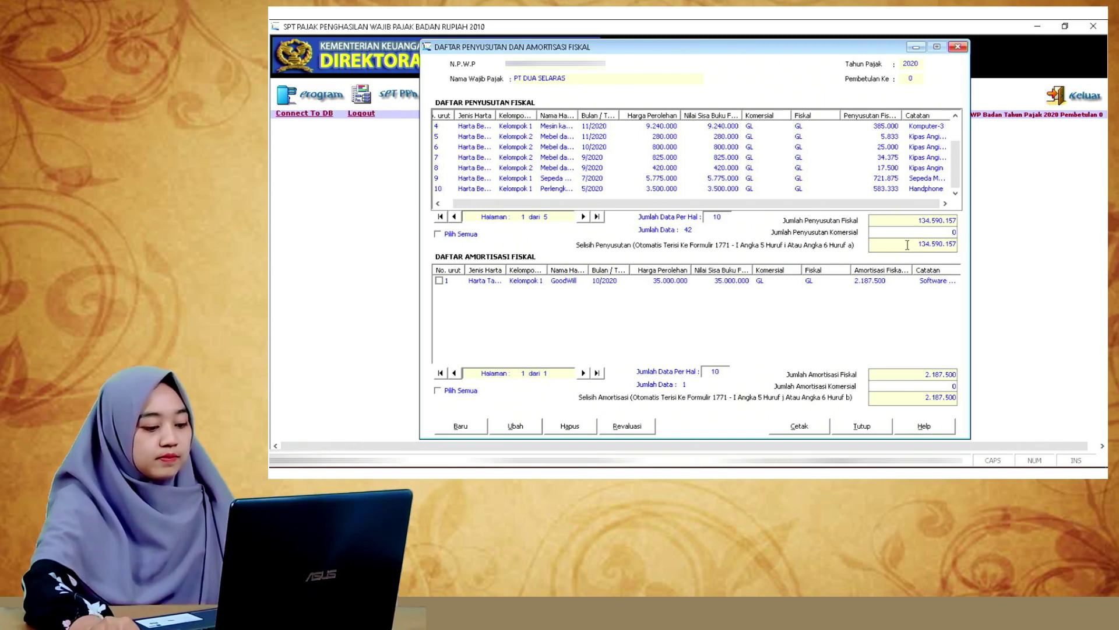
Step: Copy the Jumlah Penyusutan Fiskal total from eSPT and paste it into cell L56 of the Penyusutan workbook
left_click_drag(914, 223, 954, 221)
key("ctrl+c")
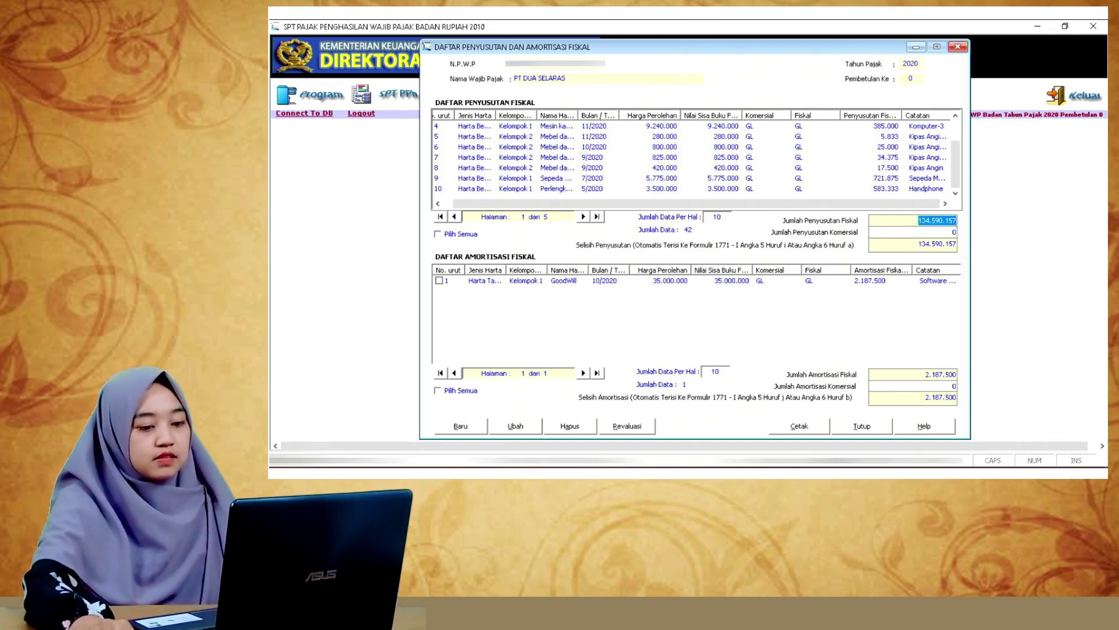
left_click(641, 396)
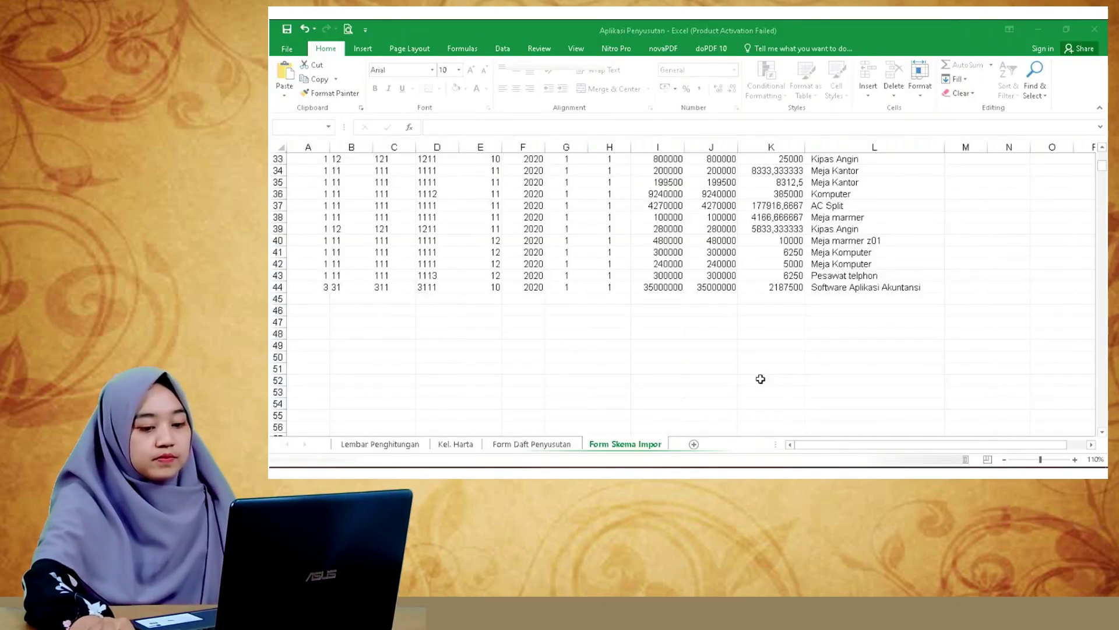
left_click(513, 408)
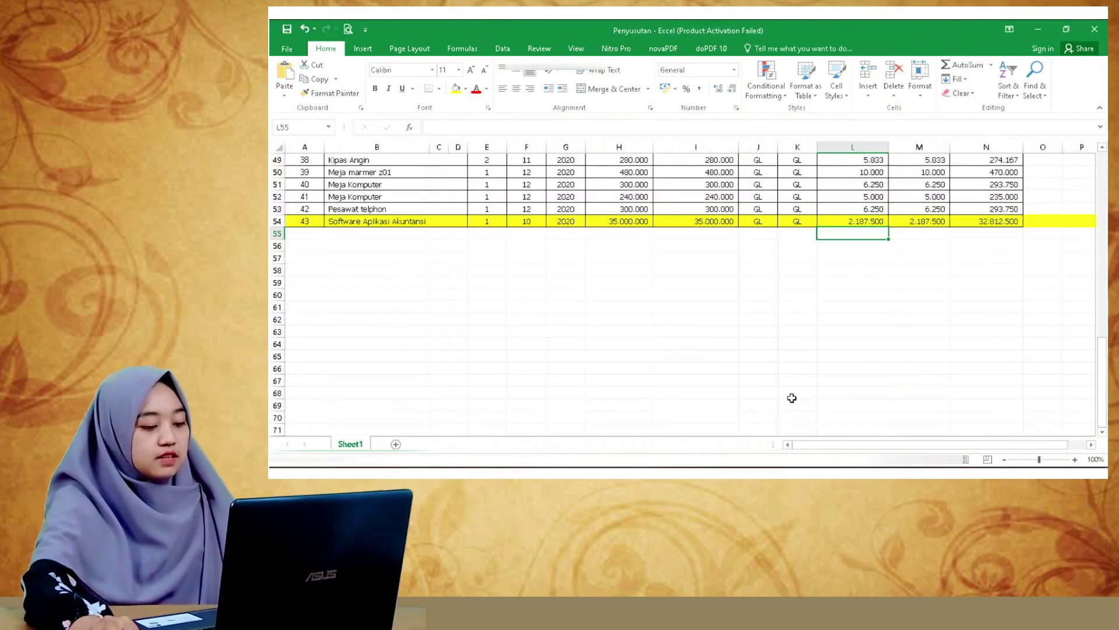
right_click(858, 246)
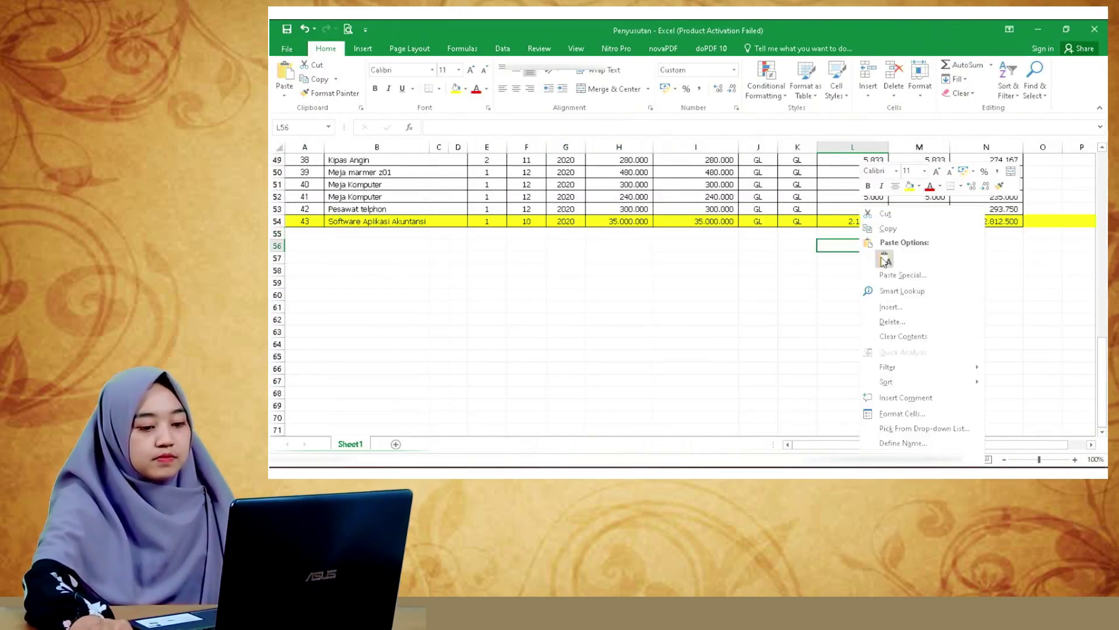
left_click(884, 261)
left_click(830, 281)
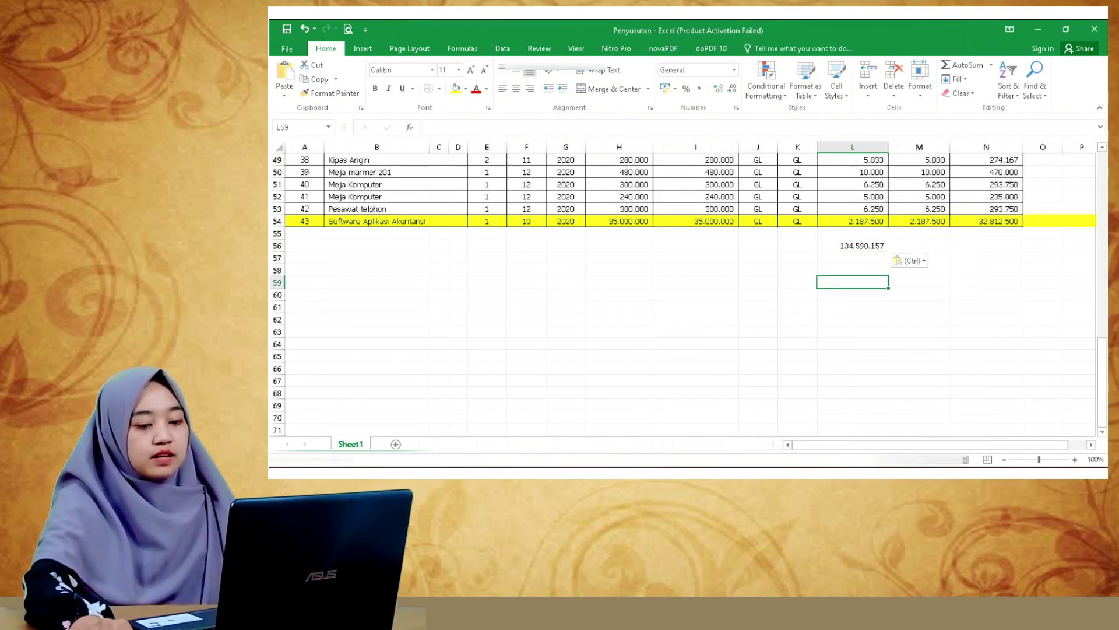
Step: Copy the Jumlah Amortisasi Fiskal total from eSPT and paste it into cell L57 of the Penyusutan workbook
key("alt+Tab")
left_click_drag(923, 375, 965, 379)
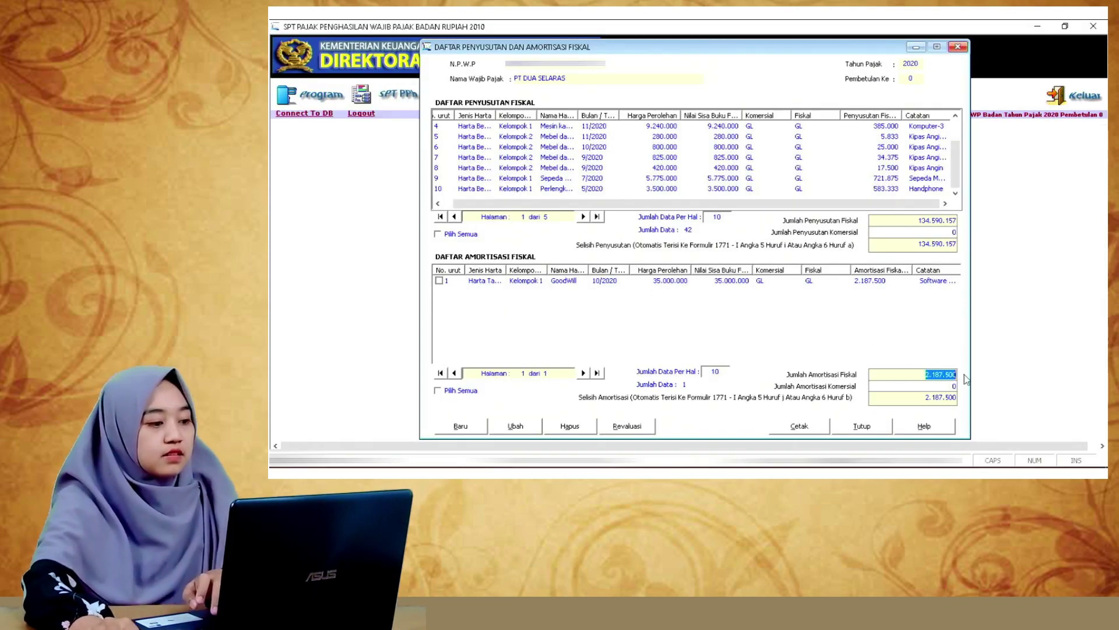
key("ctrl+c")
key("alt+Tab")
left_click(848, 260)
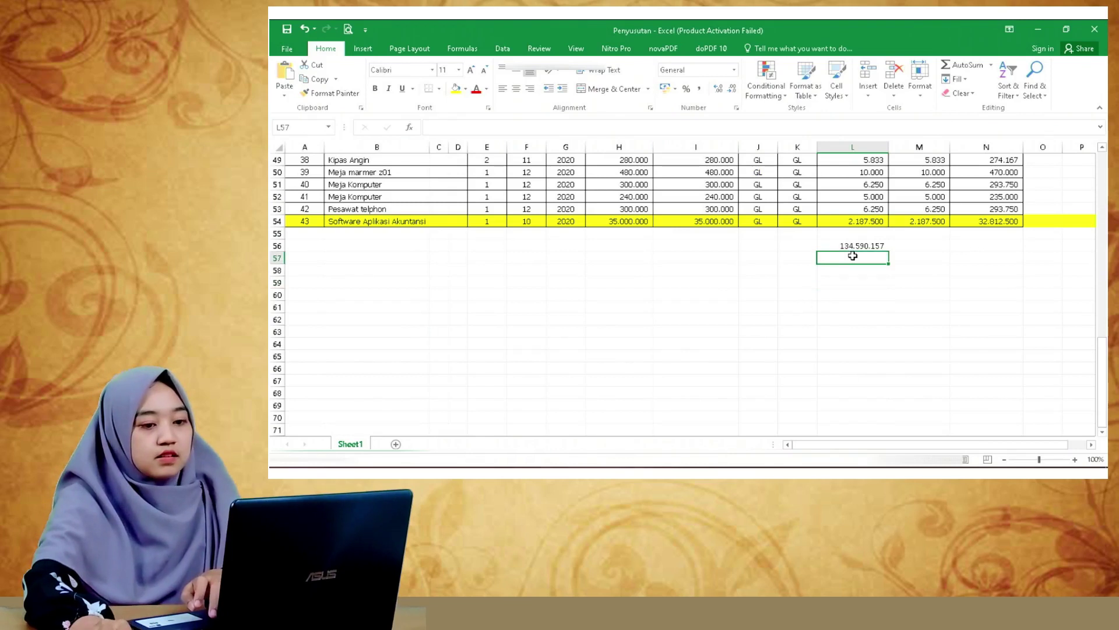
right_click(852, 259)
left_click(882, 261)
Step: Sum the two pasted eSPT totals L56:L57 in cell L58 and make the result bold
left_click(853, 269)
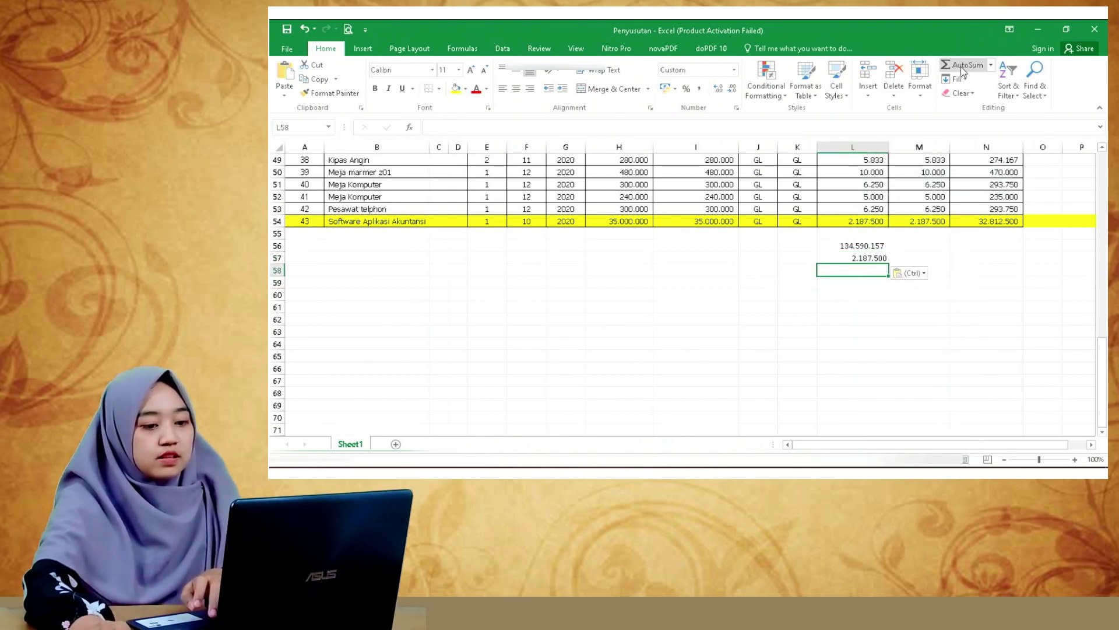
key("alt+equal")
key("Return")
key("Up")
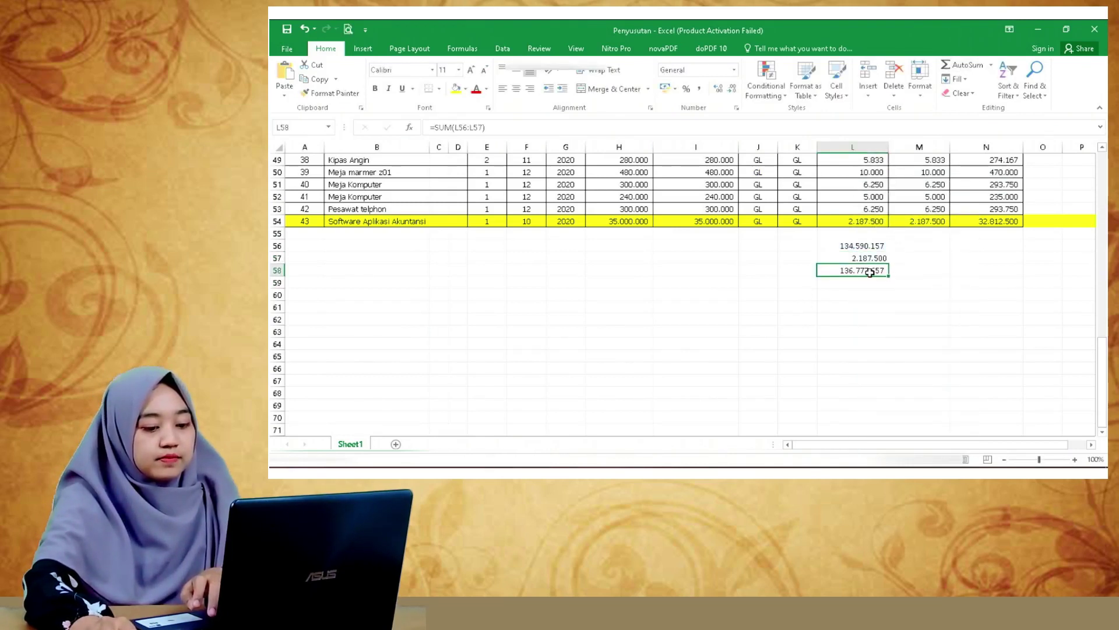
left_click(374, 88)
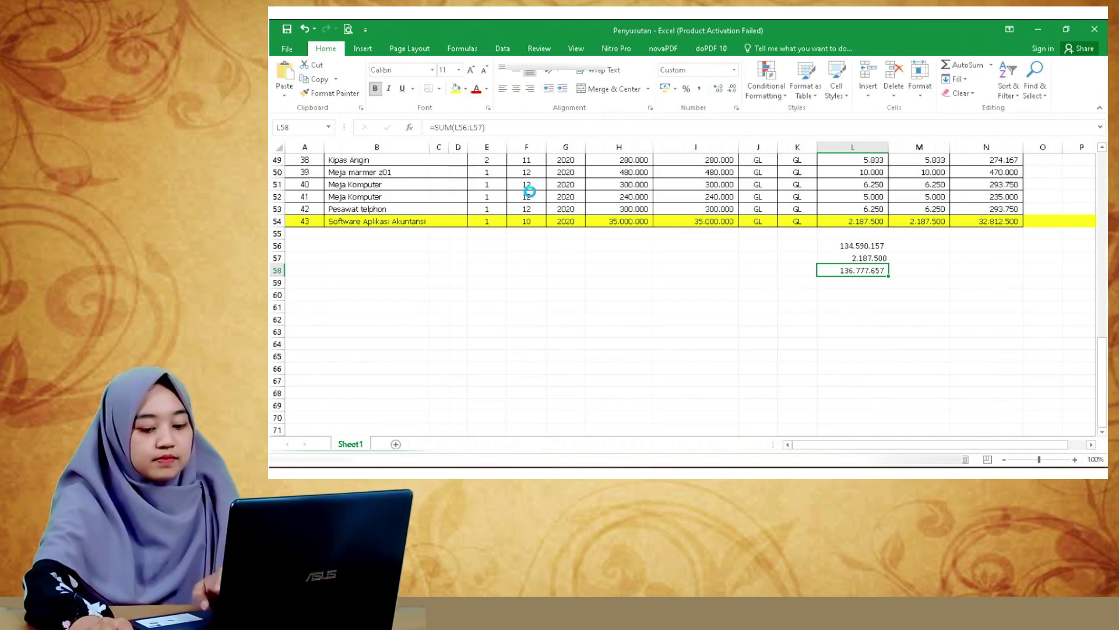
Step: Sum the workbook's own fiscal depreciation column L12:L54 in cell L60 for comparison with the eSPT total
left_click(844, 293)
left_click(967, 65)
scroll(918, 219, "up", 9)
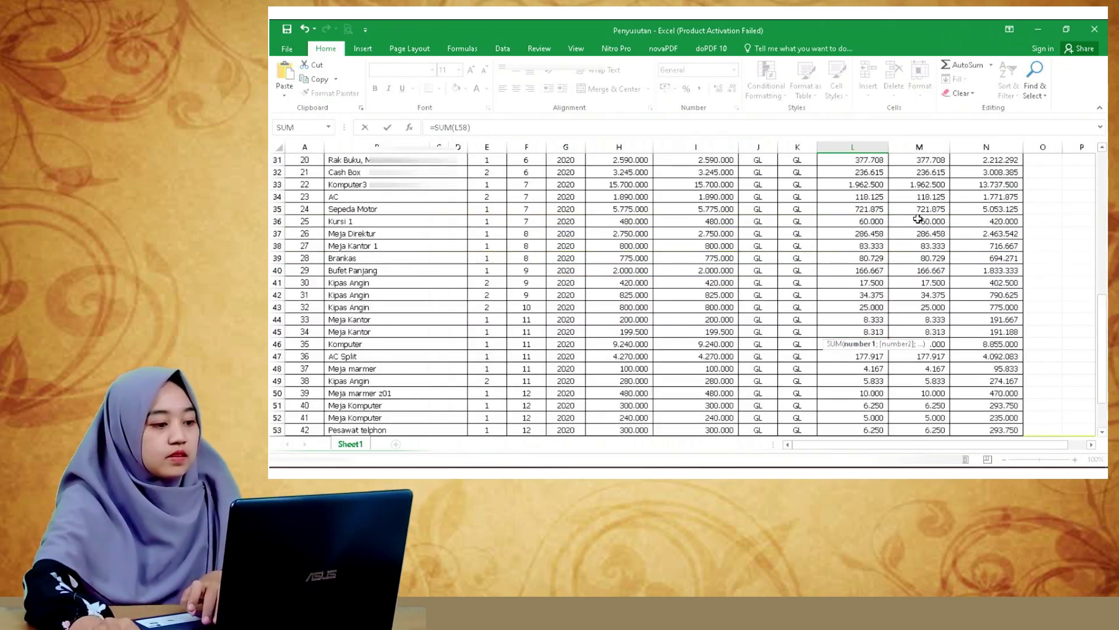
scroll(918, 219, "up", 7)
left_click_drag(868, 283, 866, 416)
key("Return")
left_click(873, 381)
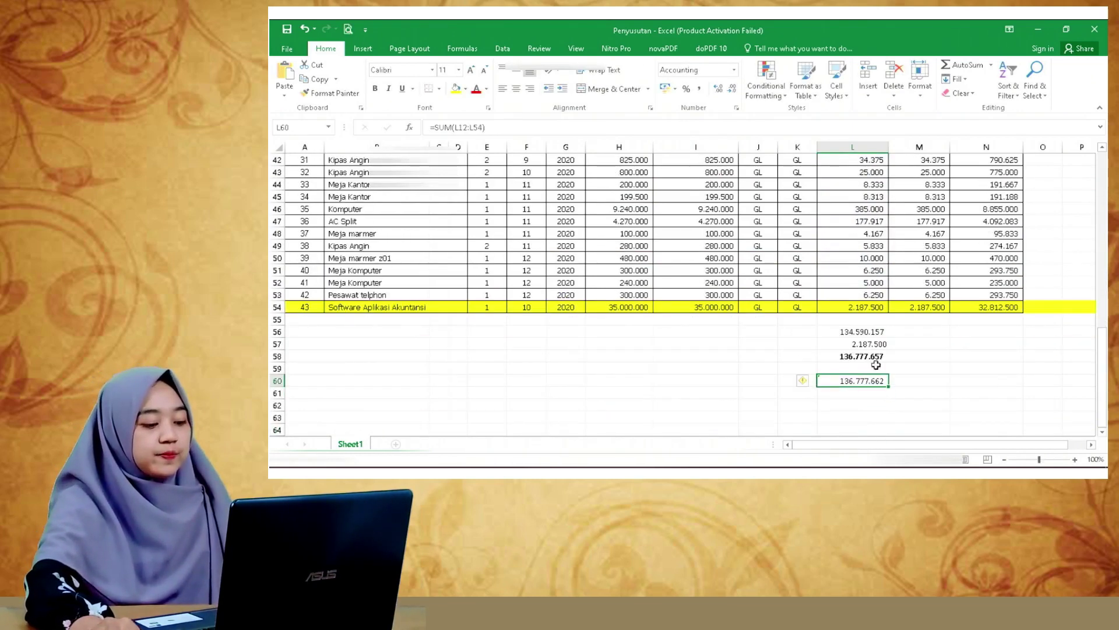
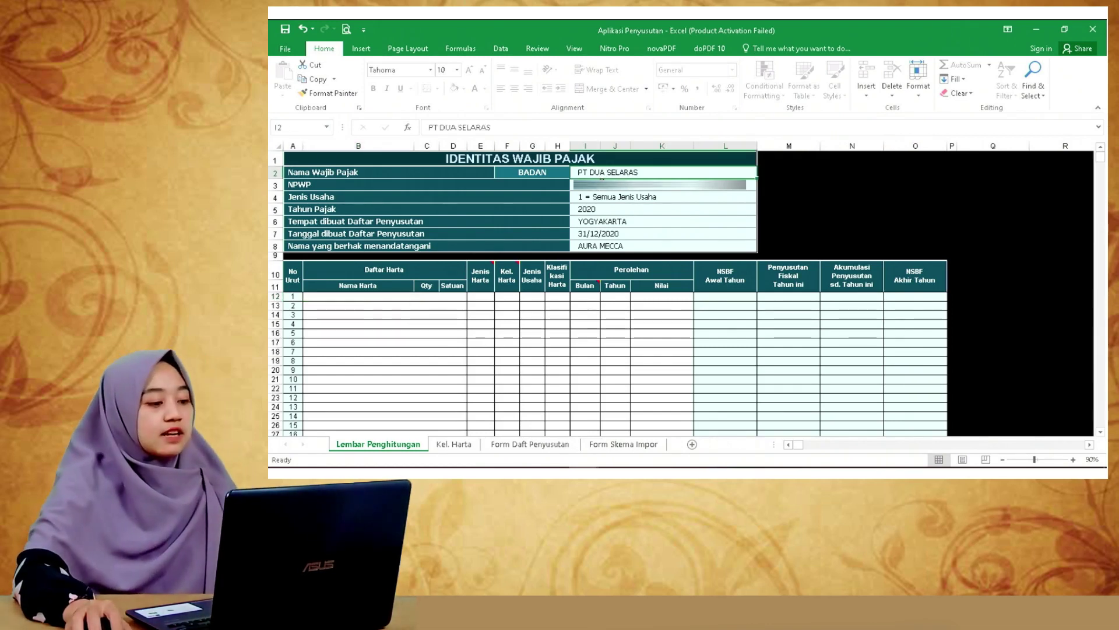
Step: Review the taxpayer identity fields in the Aplikasi Penyusutan workbook, including NPWP, the Jenis Usaha options and Tahun Pajak
left_click(598, 185)
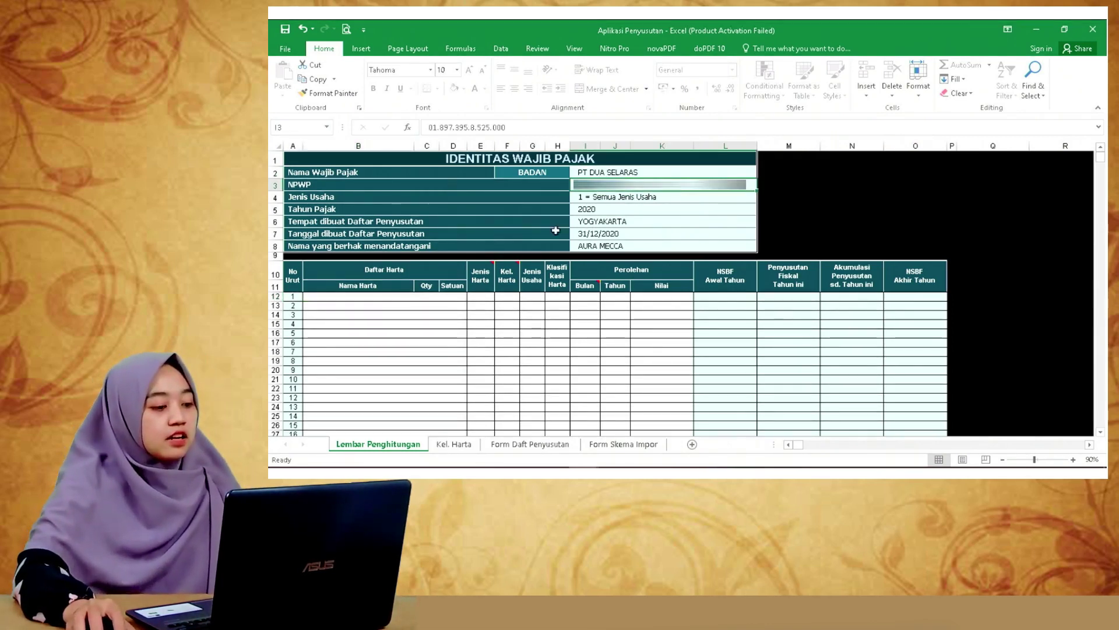
left_click(634, 201)
left_click(763, 198)
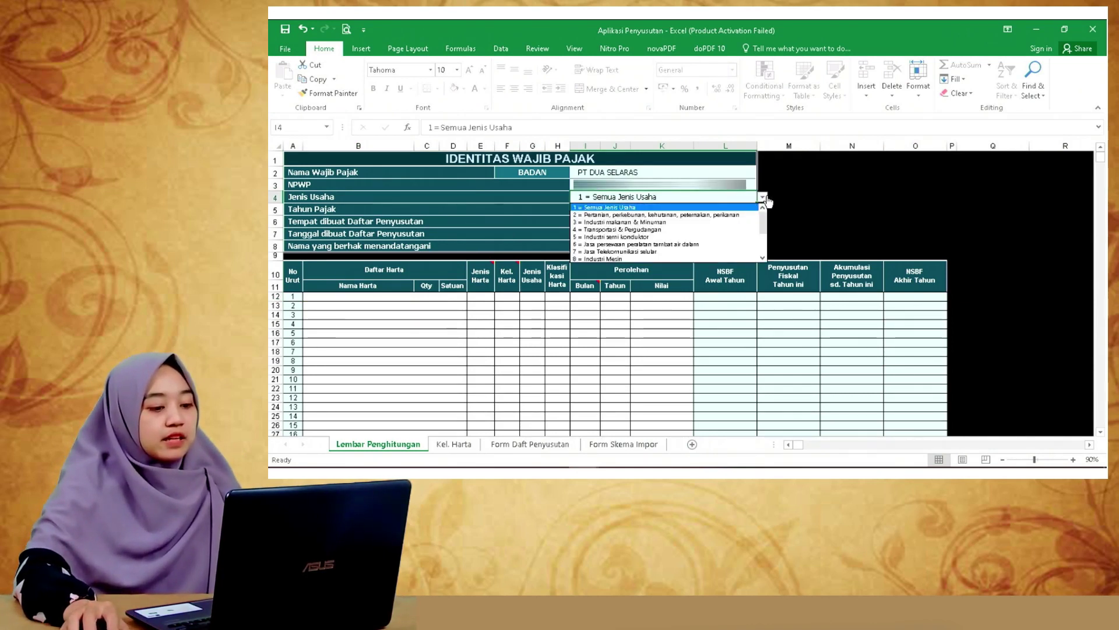
left_click(763, 199)
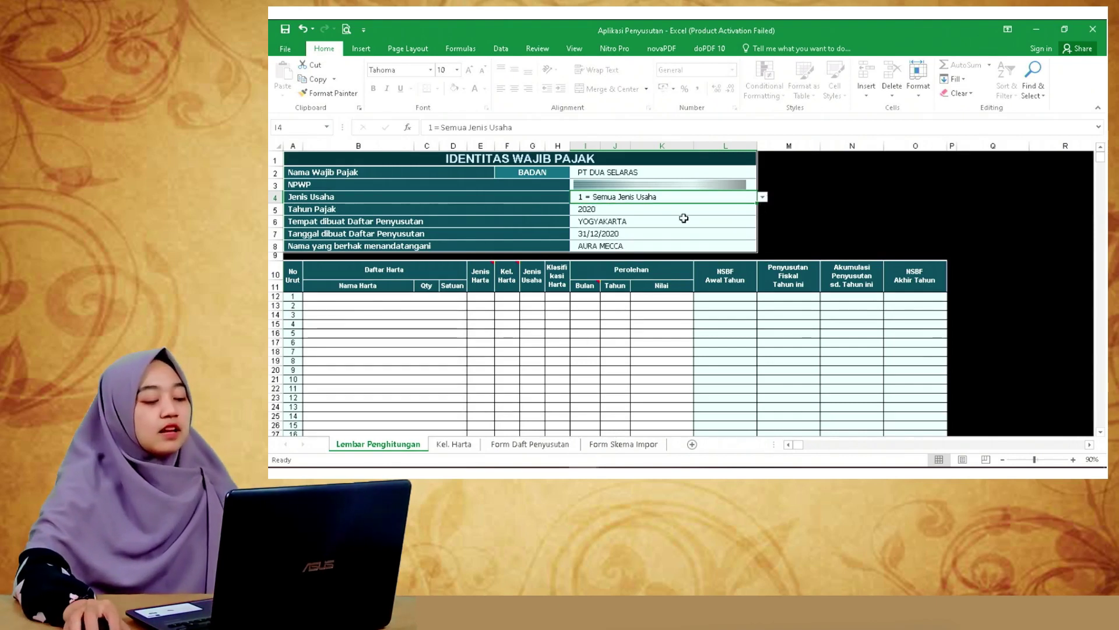
left_click(583, 208)
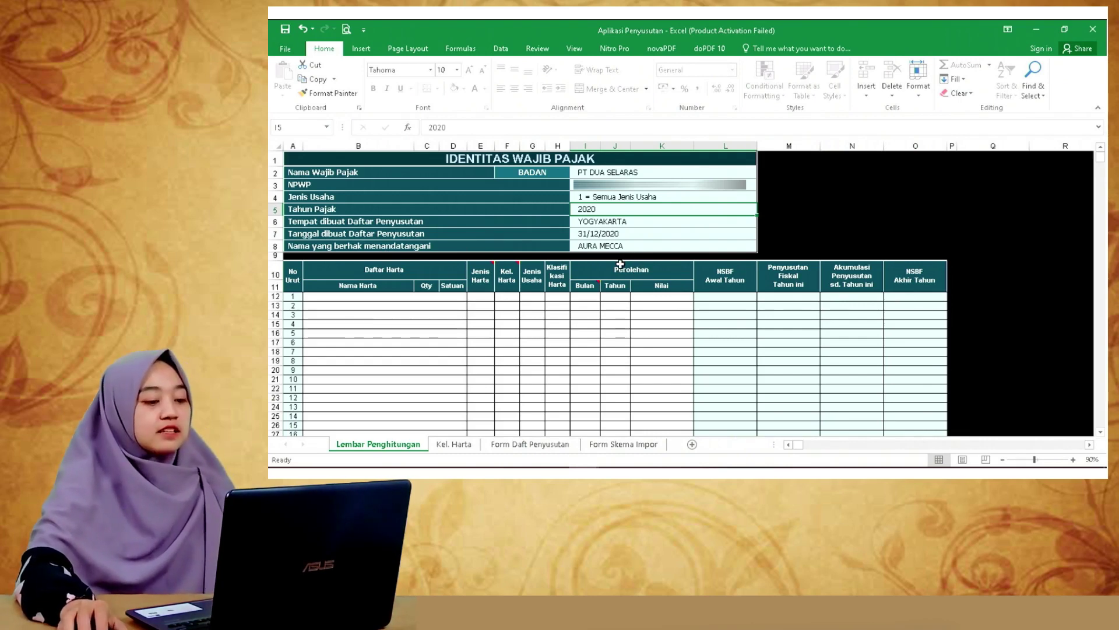
scroll(620, 266, "down", 1)
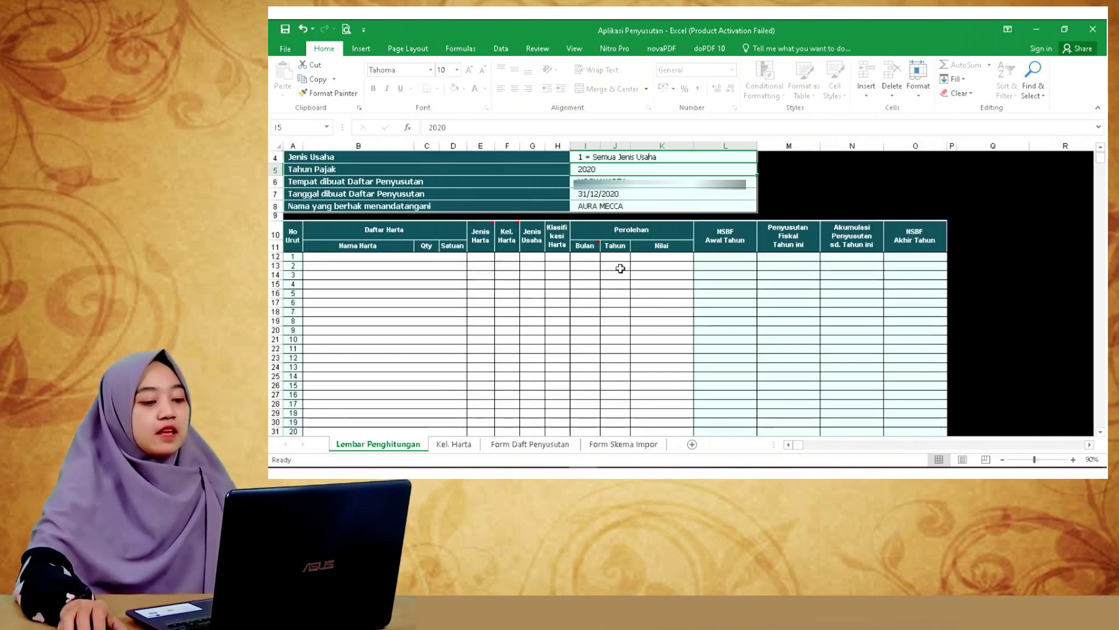
scroll(621, 266, "up", 1)
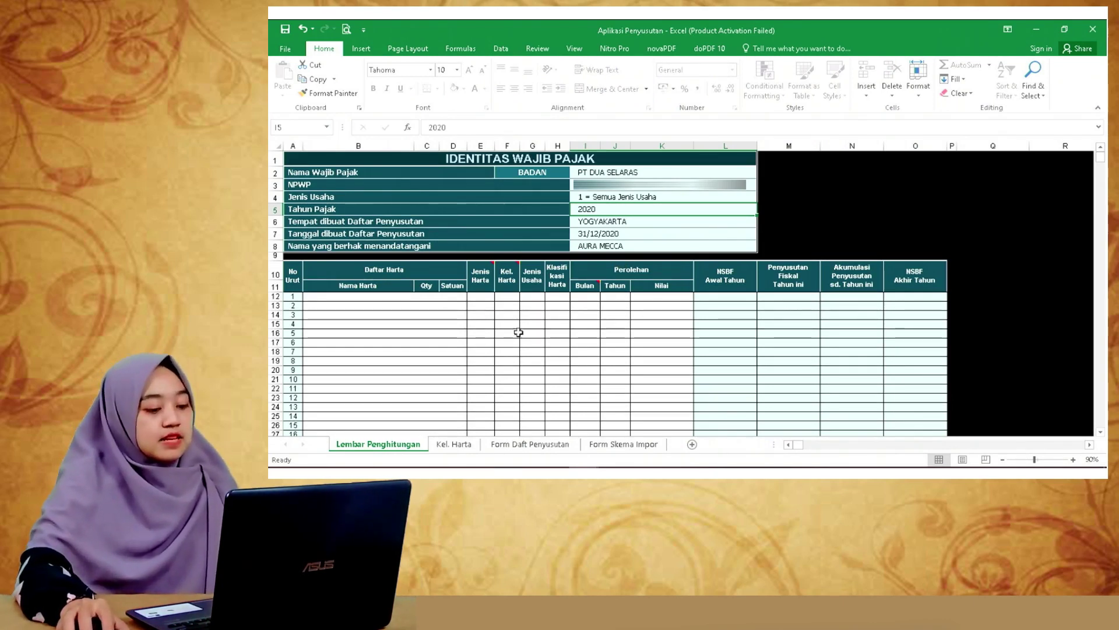
Step: Switch to the Penyusutan workbook and examine its asset list, starting with the first asset, Gedung Kantor
left_click(644, 424)
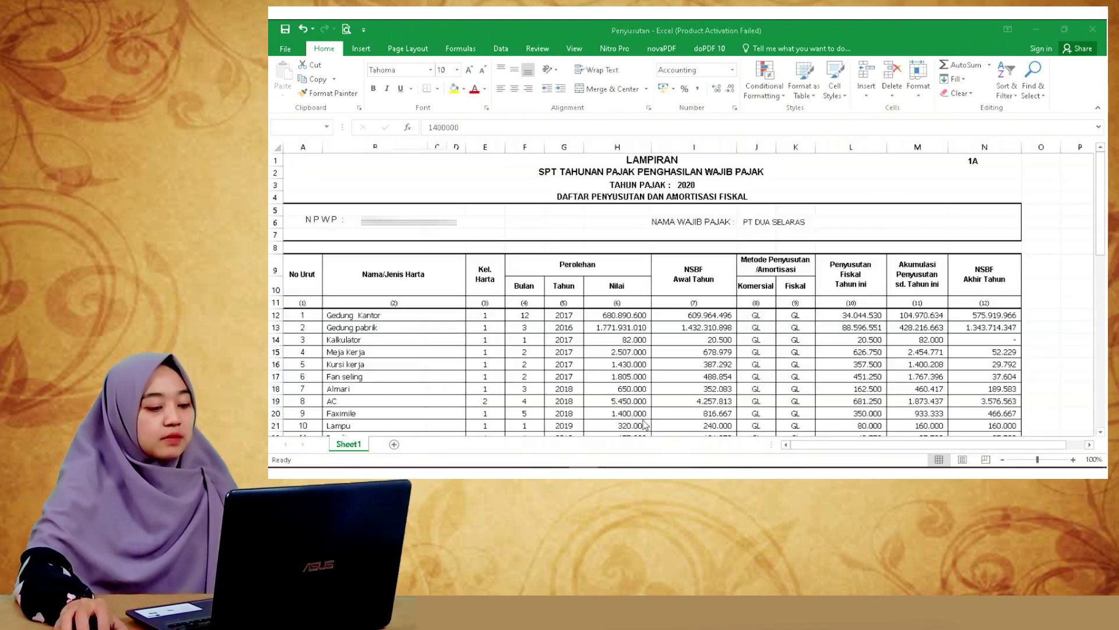
scroll(633, 361, "down", 2)
scroll(633, 352, "up", 2)
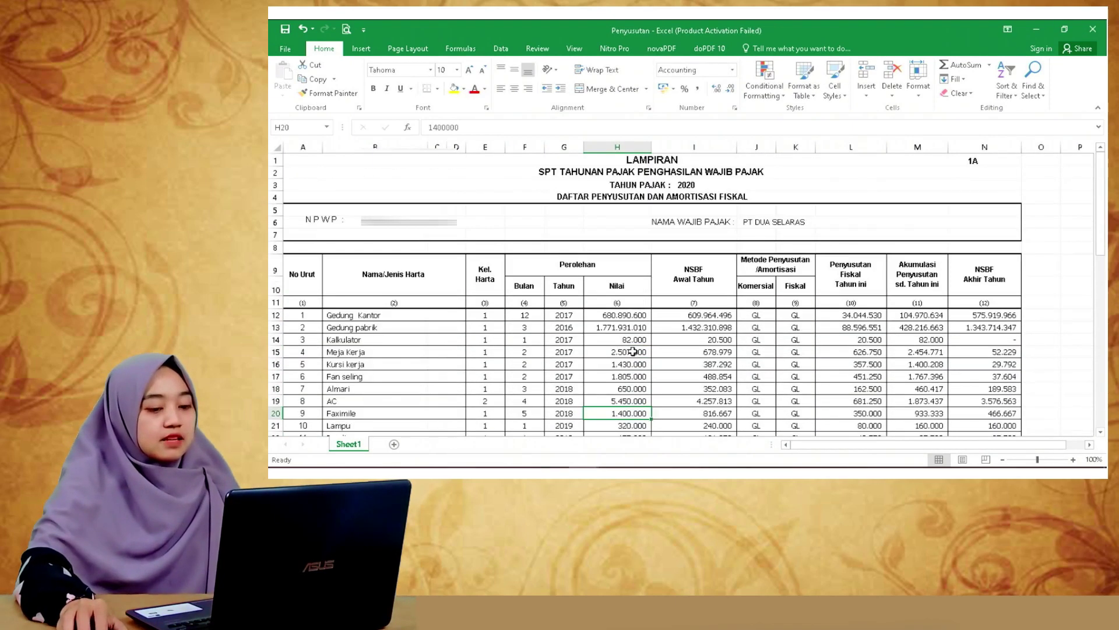
scroll(390, 331, "down", 2)
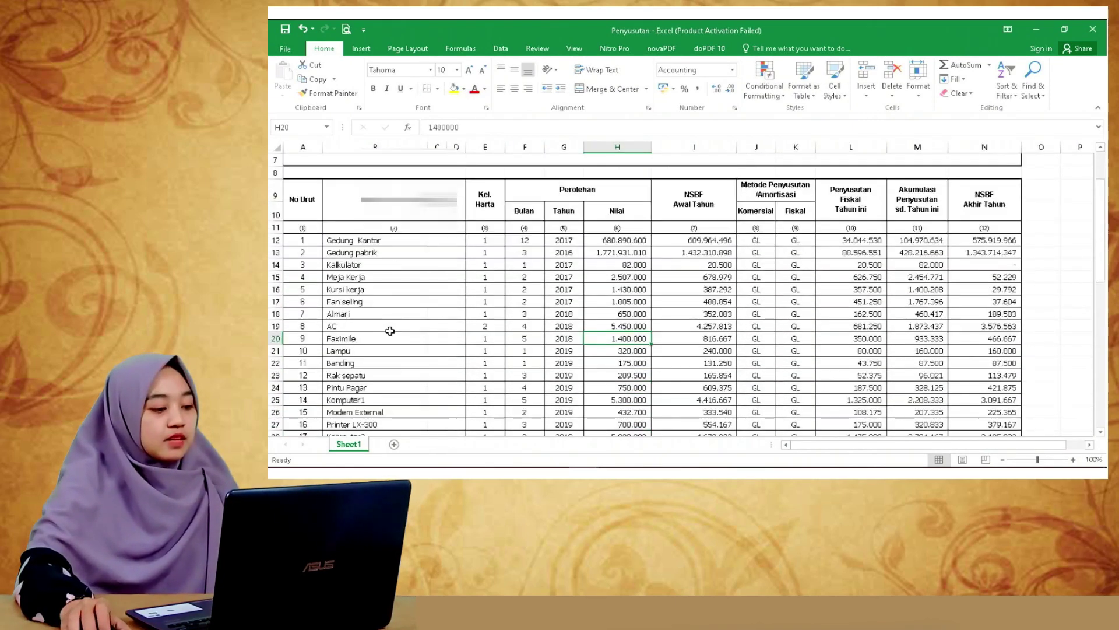
left_click(372, 241)
scroll(381, 272, "up", 1)
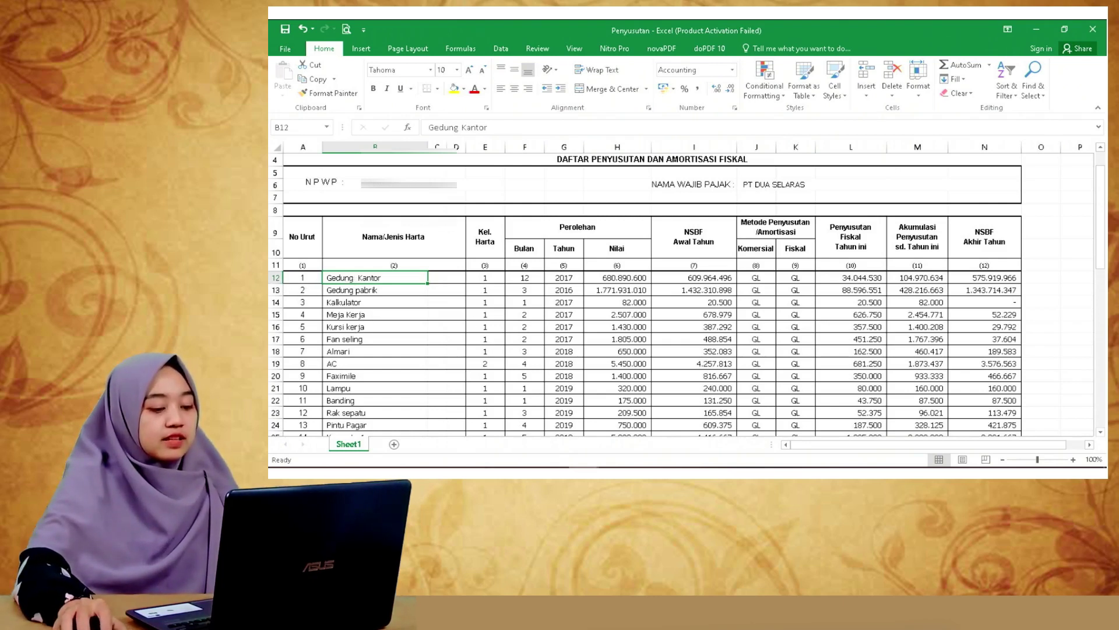
Step: Return to the Aplikasi Penyusutan workbook and enter GEDUNG KANTOR as the Nama Harta of the first asset row
mouse_move(515, 474)
left_click(529, 418)
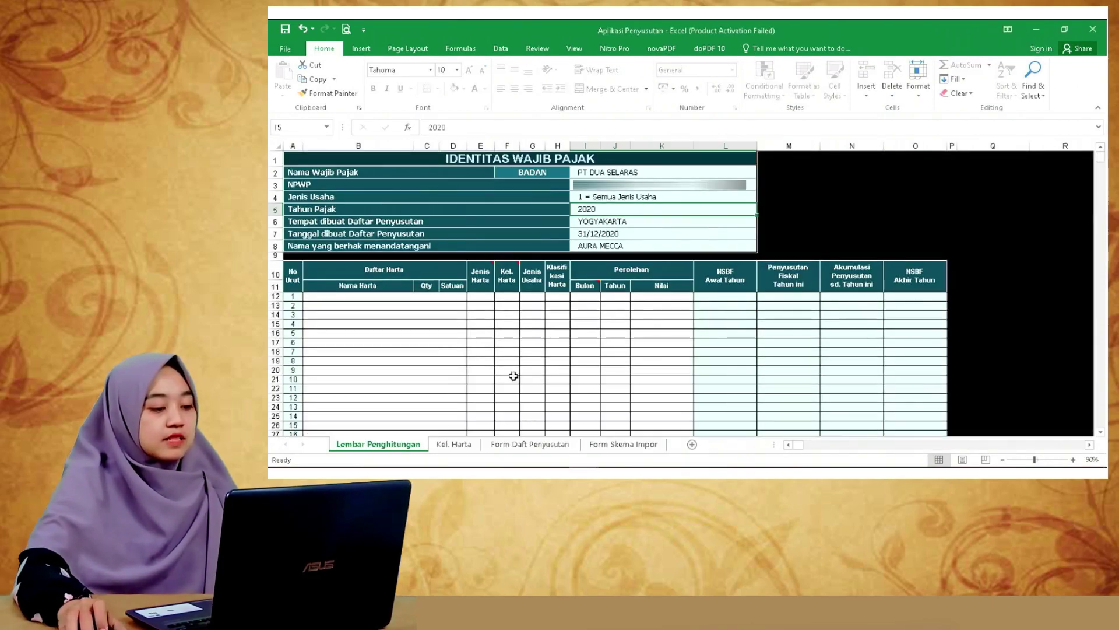
left_click(346, 297)
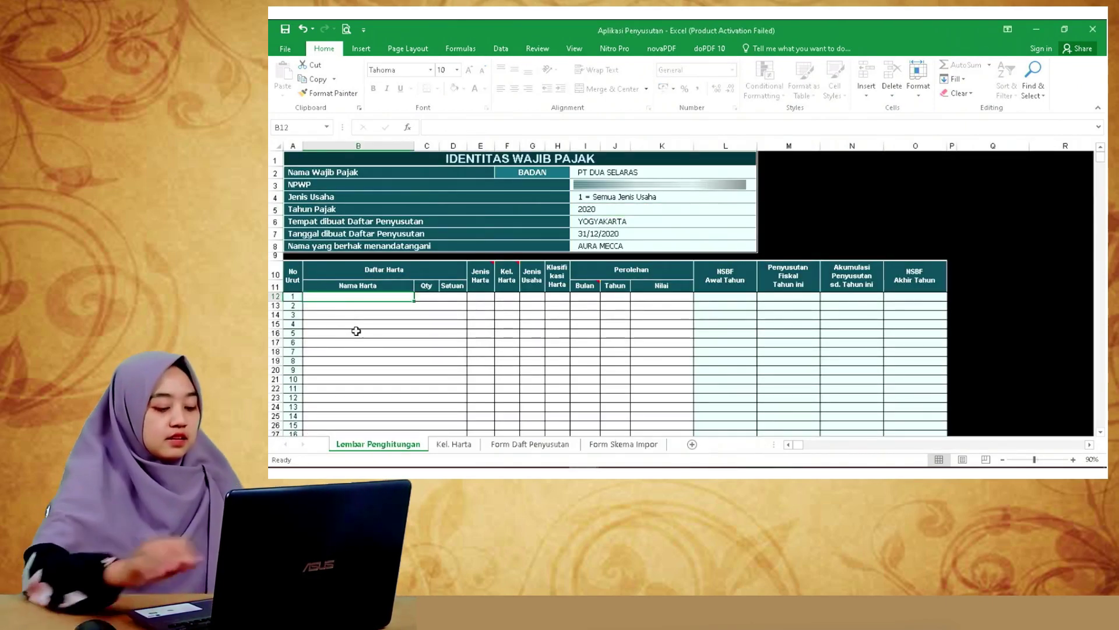
type("g")
key("BackSpace")
type("GE")
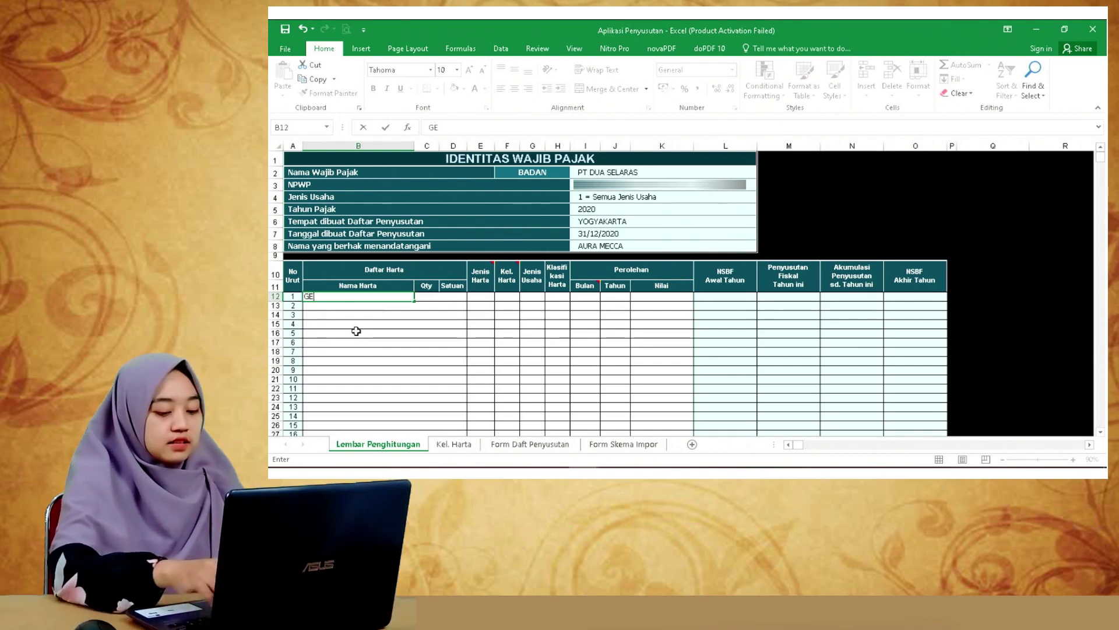
type("DUNG KANTOR")
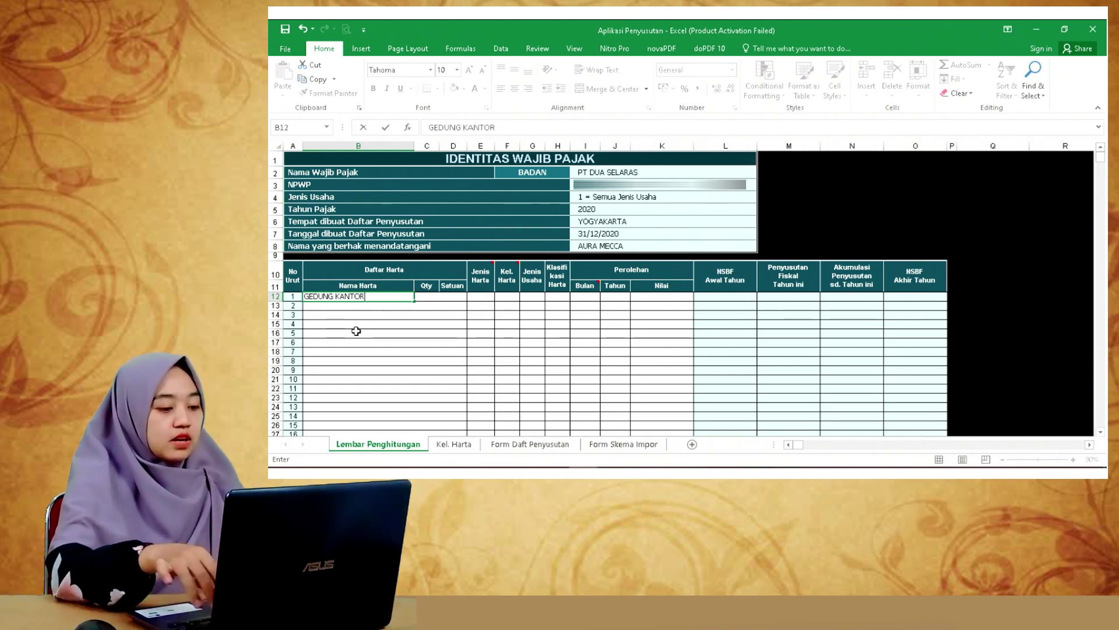
key("Tab")
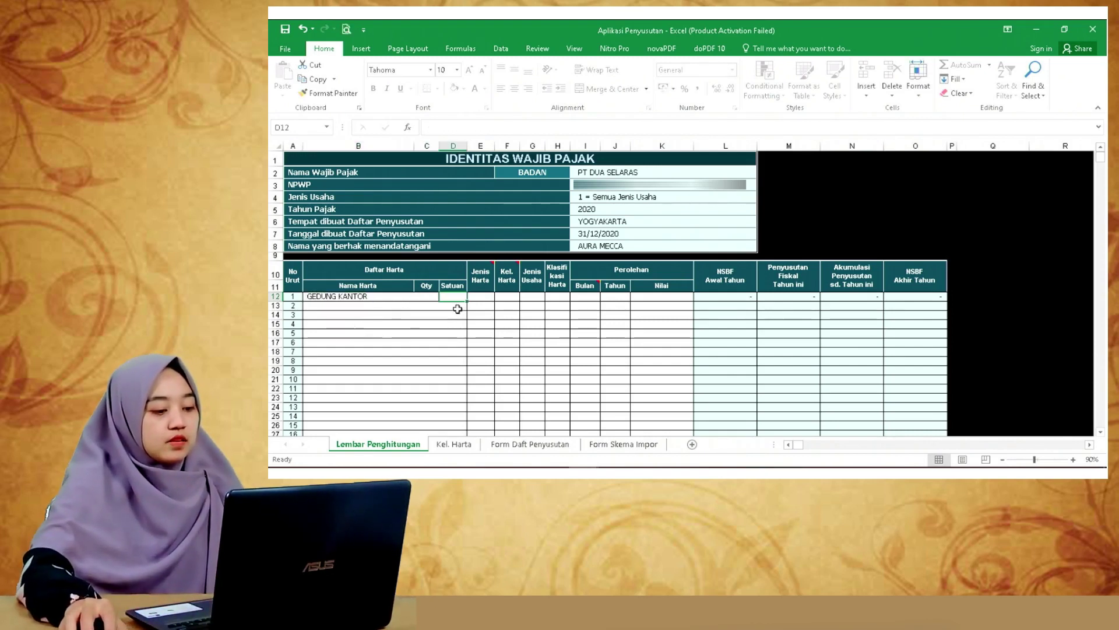
Step: Set the first asset's Qty to 1 and its Satuan to UNIT
left_click(433, 296)
type("1")
key("Tab")
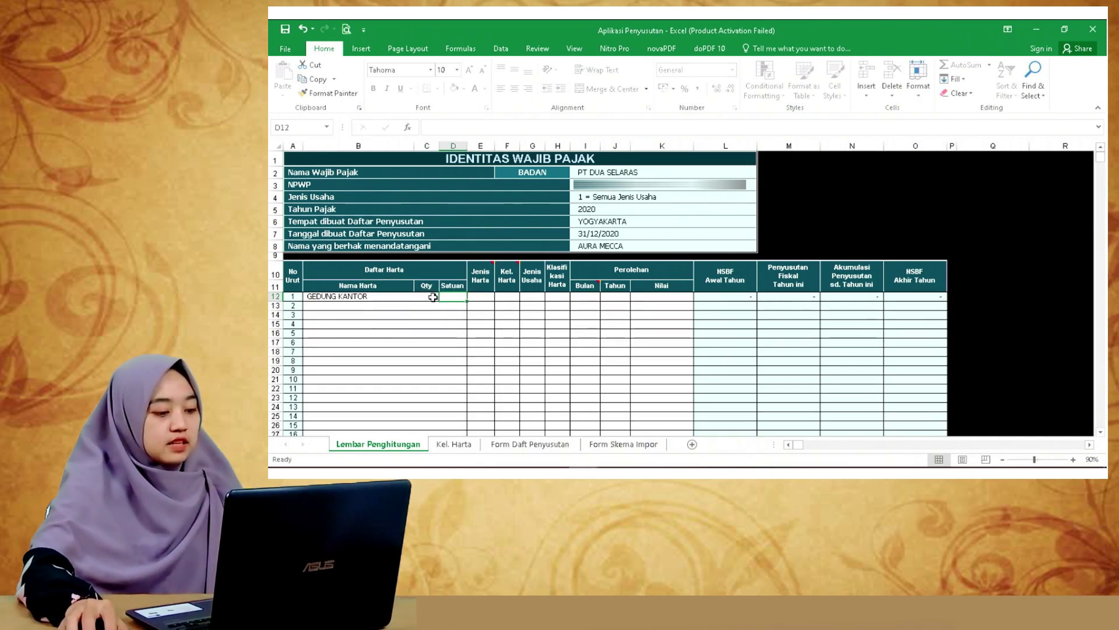
type("UNIT")
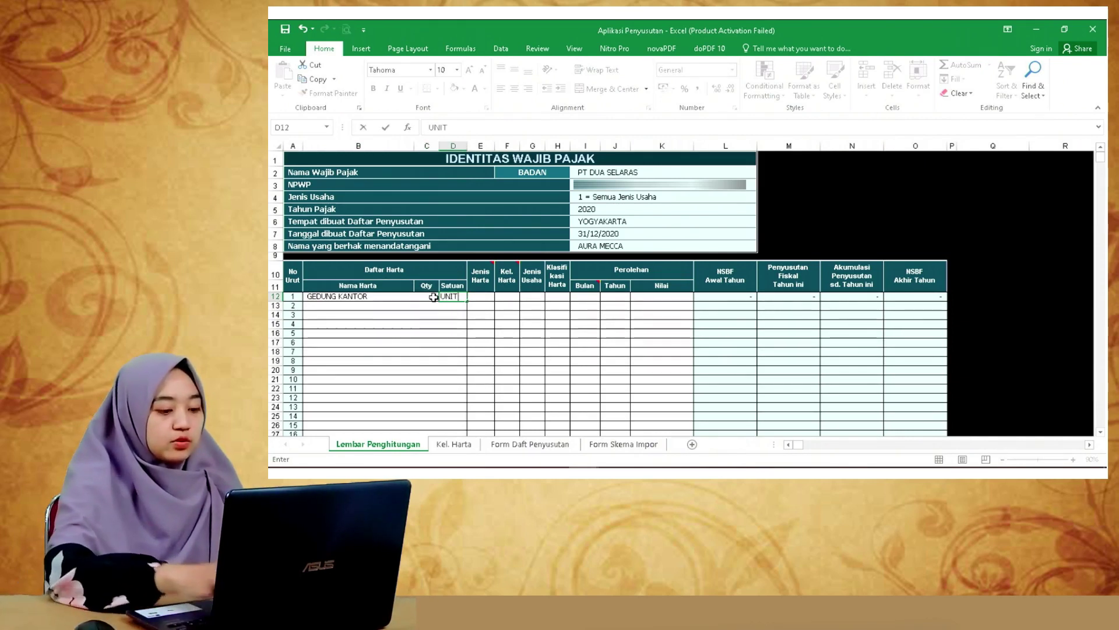
key("Tab")
Step: Classify GEDUNG KANTOR with Jenis Harta 2, Kel. Harta 1, Jenis Usaha 1 and Klasifikasi Harta 2
mouse_move(492, 282)
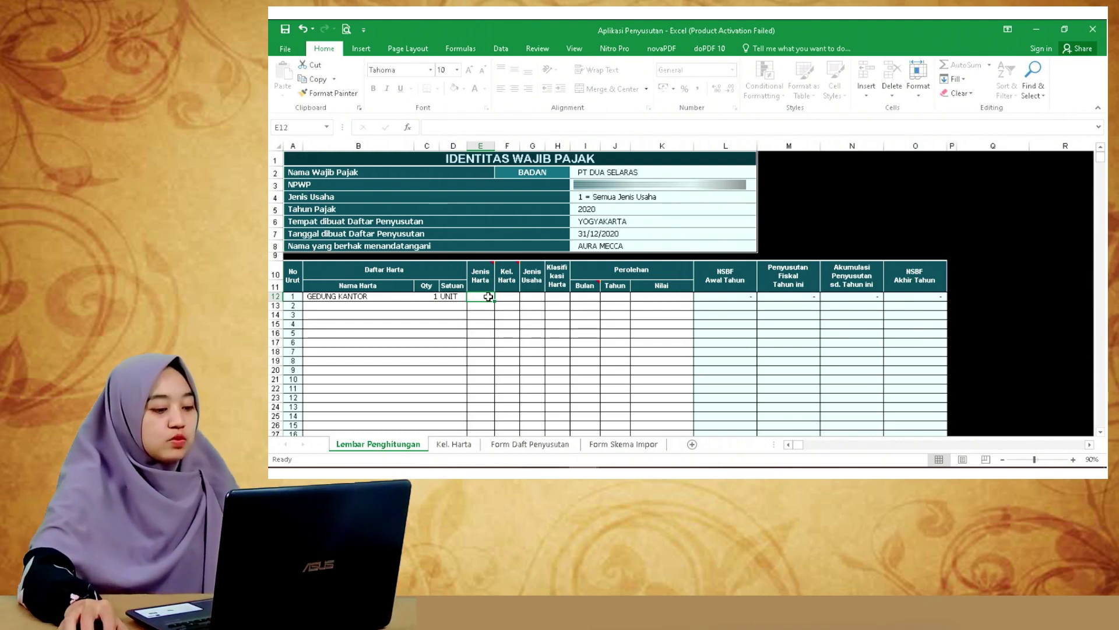
type("2")
key("Tab")
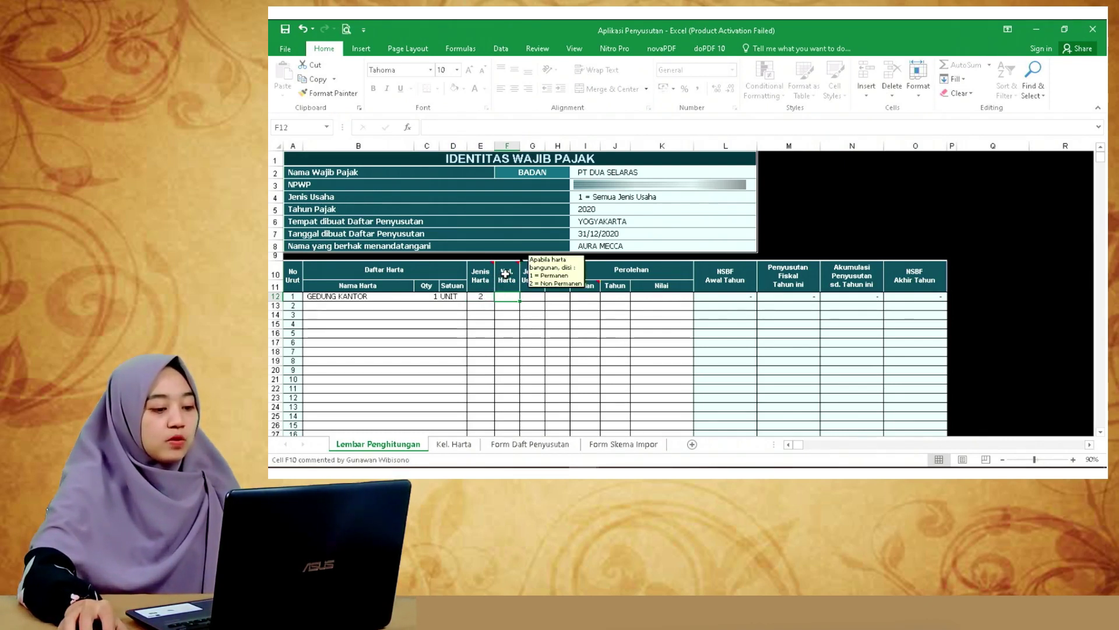
type("1")
key("Tab")
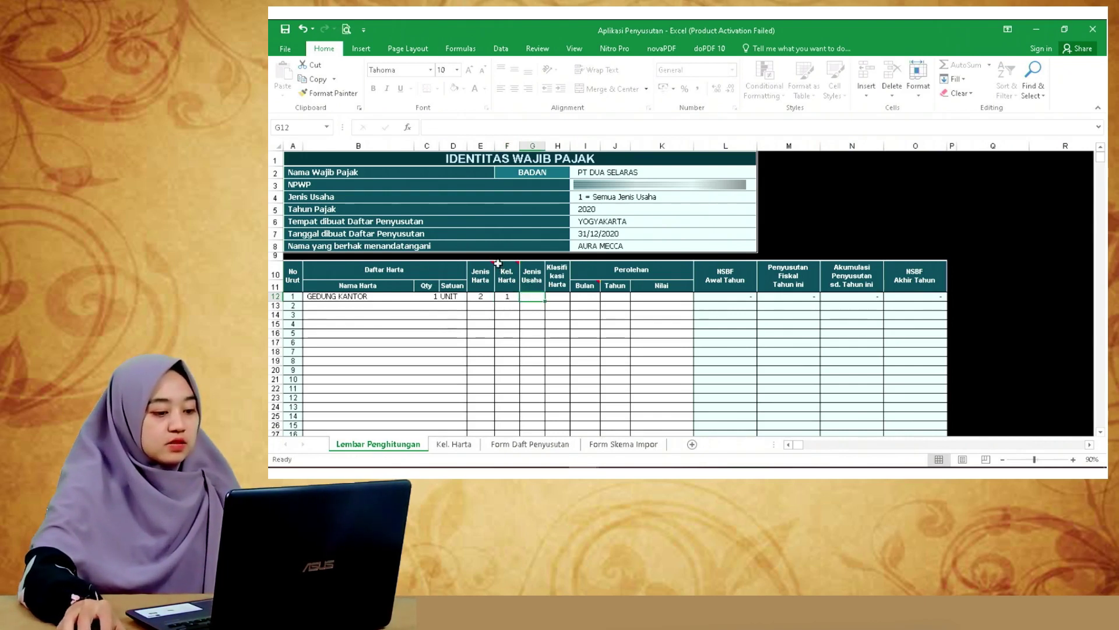
type("1")
key("Tab")
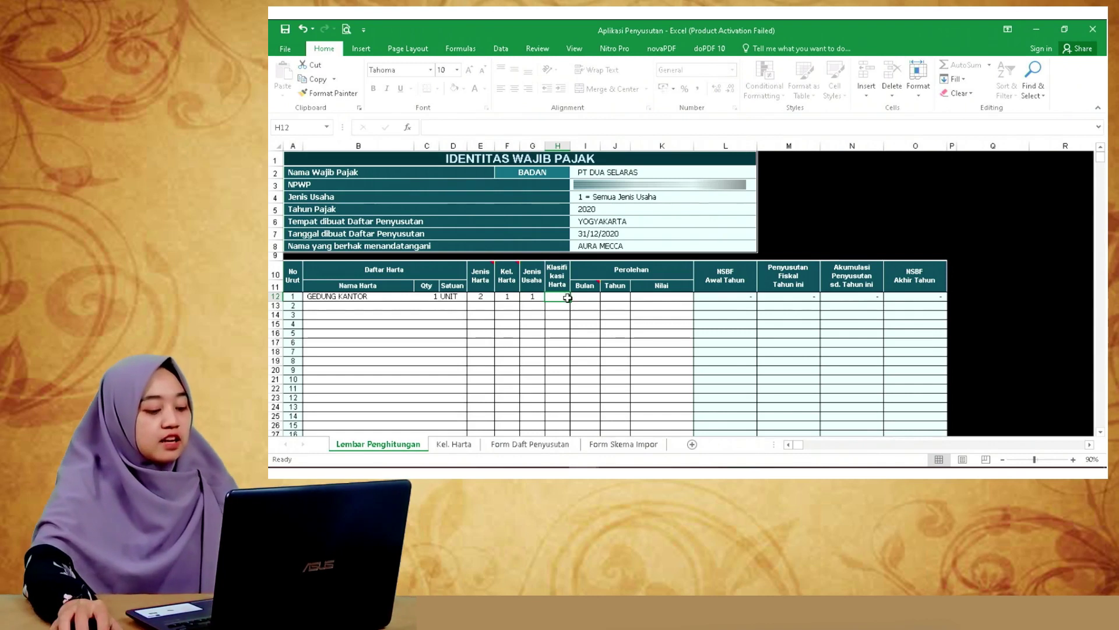
type("2")
key("Tab")
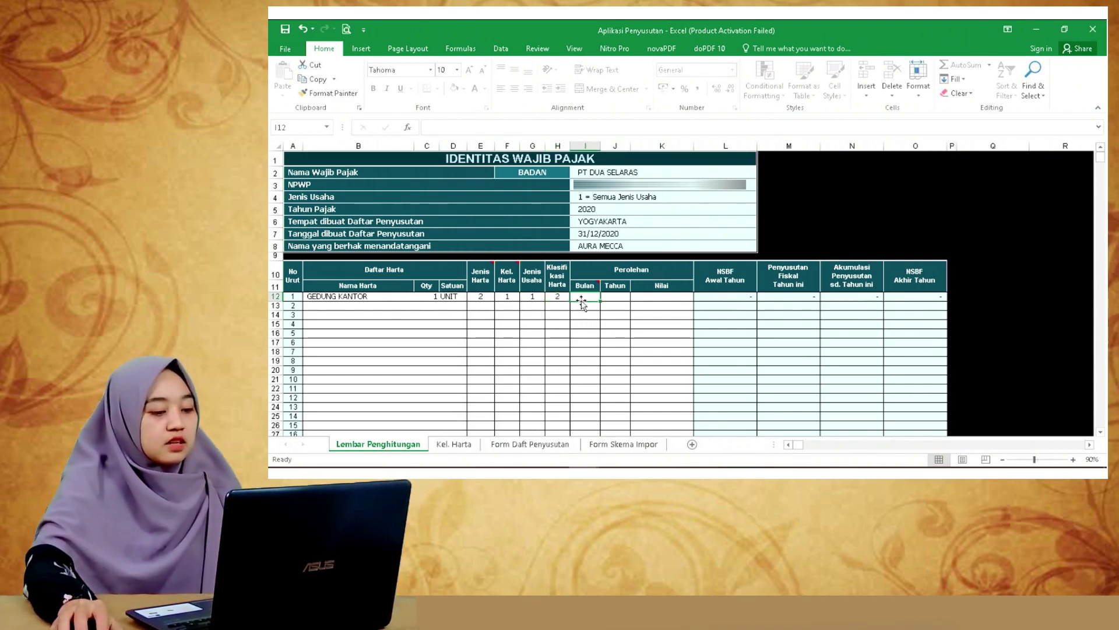
Step: Check Gedung Kantor's acquisition date in the Penyusutan workbook and enter Bulan 12 and Tahun 2017 for it in Aplikasi Penyusutan
mouse_move(589, 287)
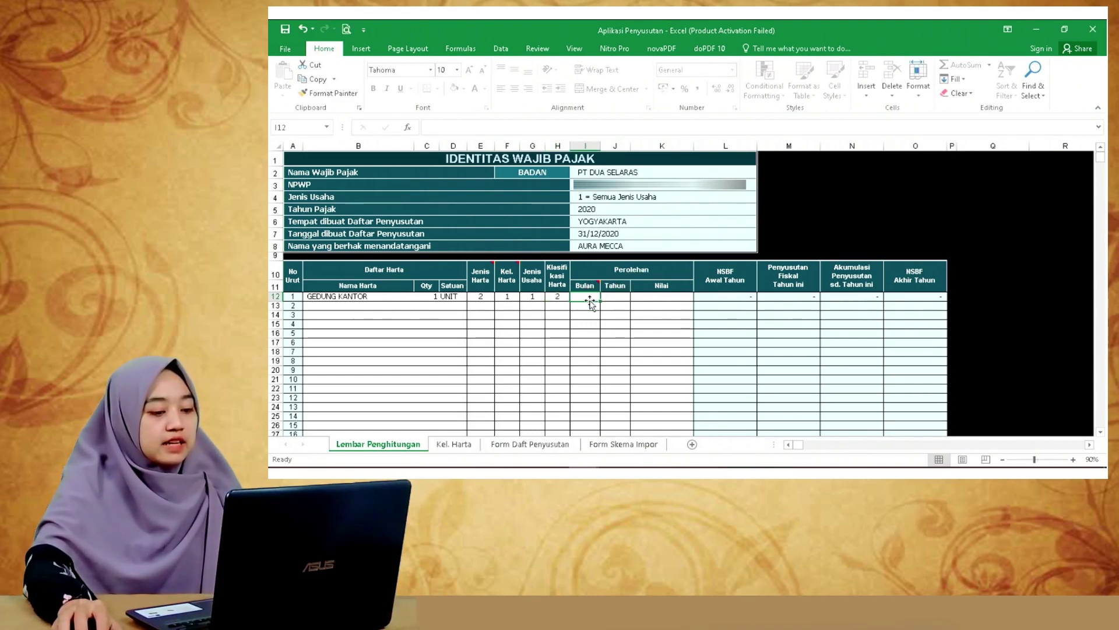
left_click(583, 473)
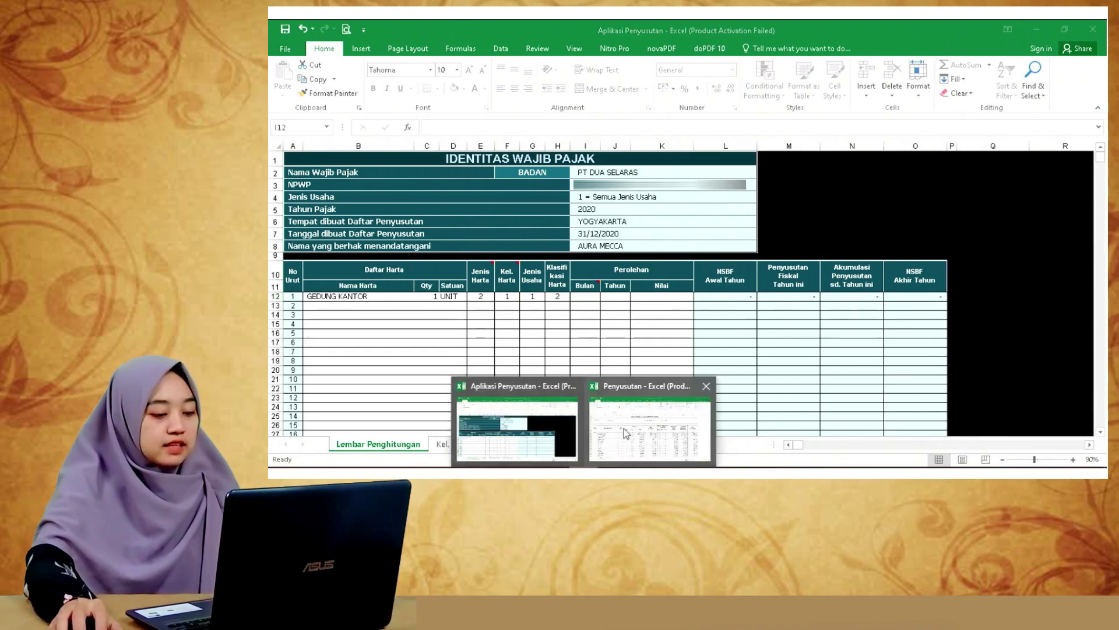
left_click(613, 421)
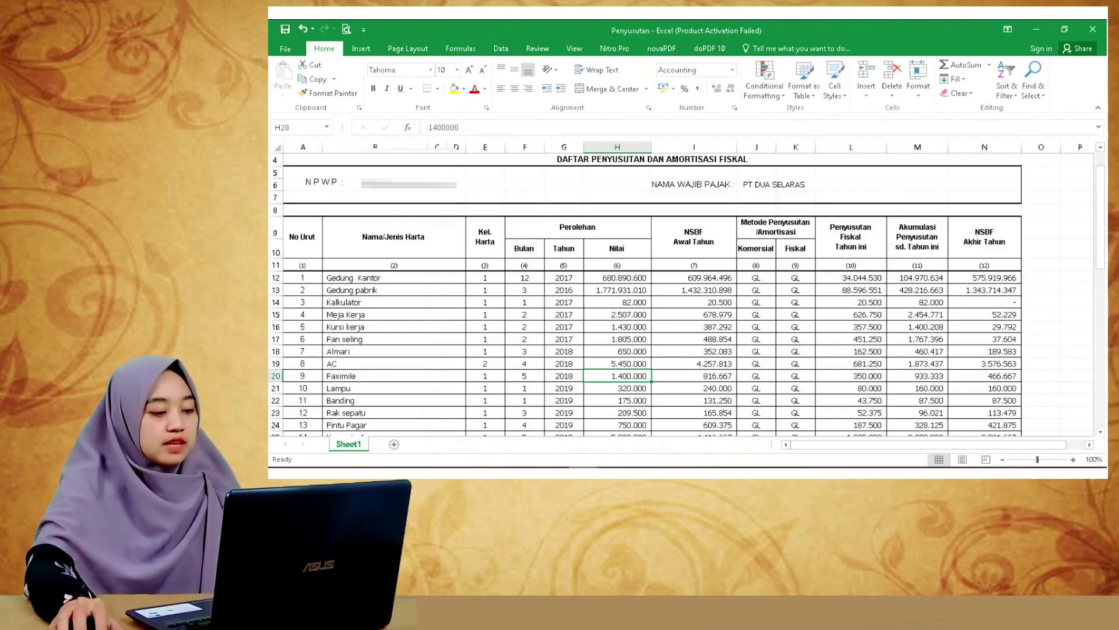
left_click(584, 474)
left_click(551, 449)
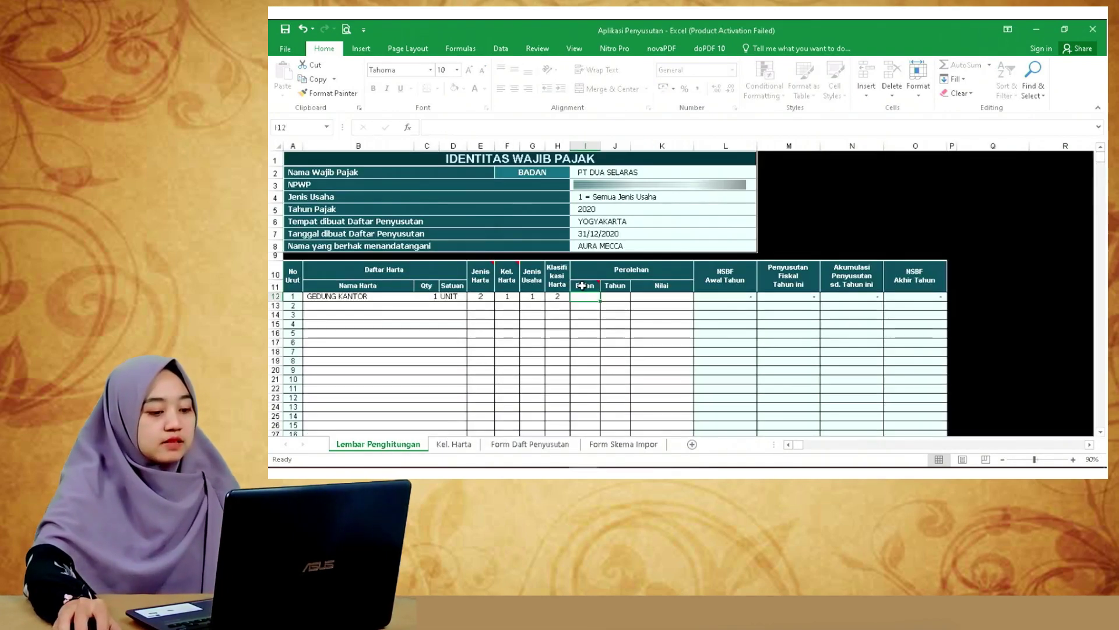
type("12")
key("Tab")
type("2017")
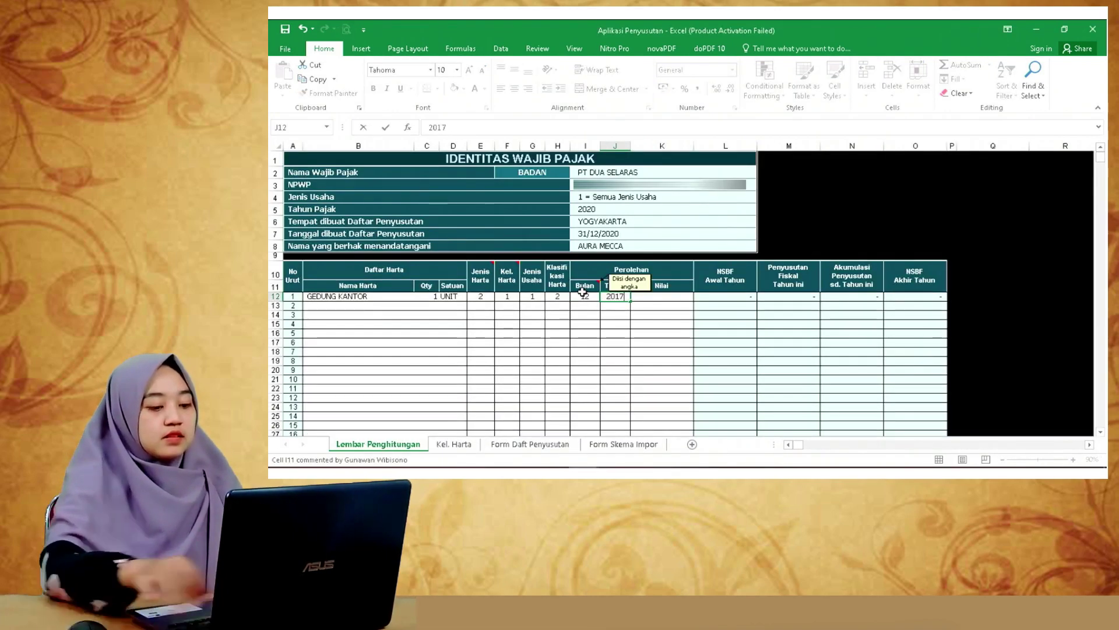
key("Tab")
Step: Copy Gedung Kantor's Nilai of 680.890.600 from the Penyusutan workbook into its Perolehan Nilai cell in Aplikasi Penyusutan
left_click(584, 473)
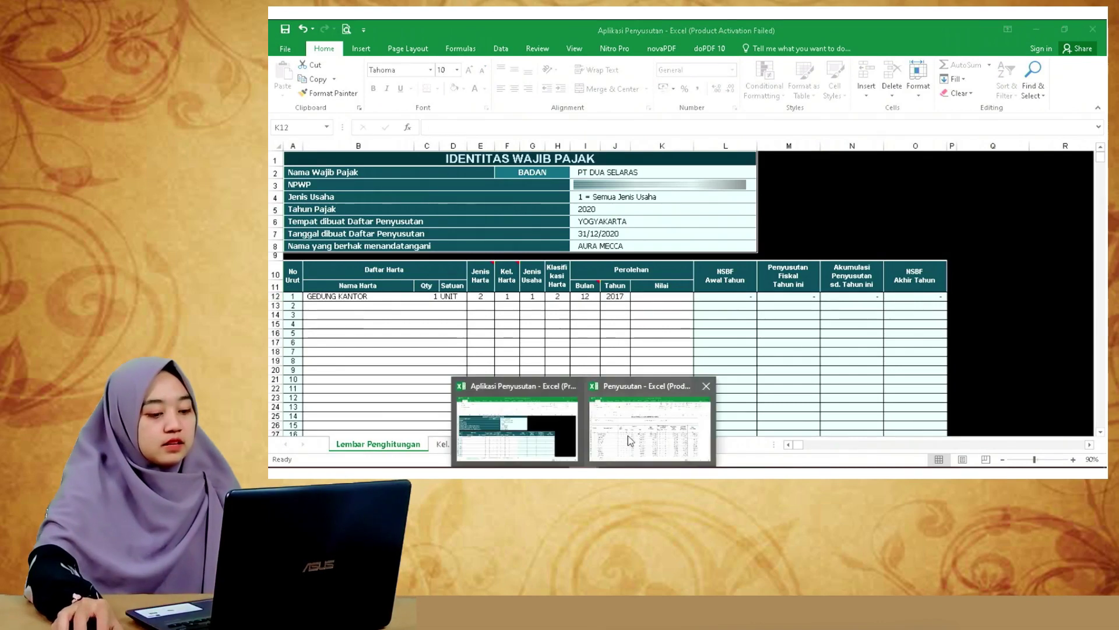
left_click(627, 435)
left_click(635, 278)
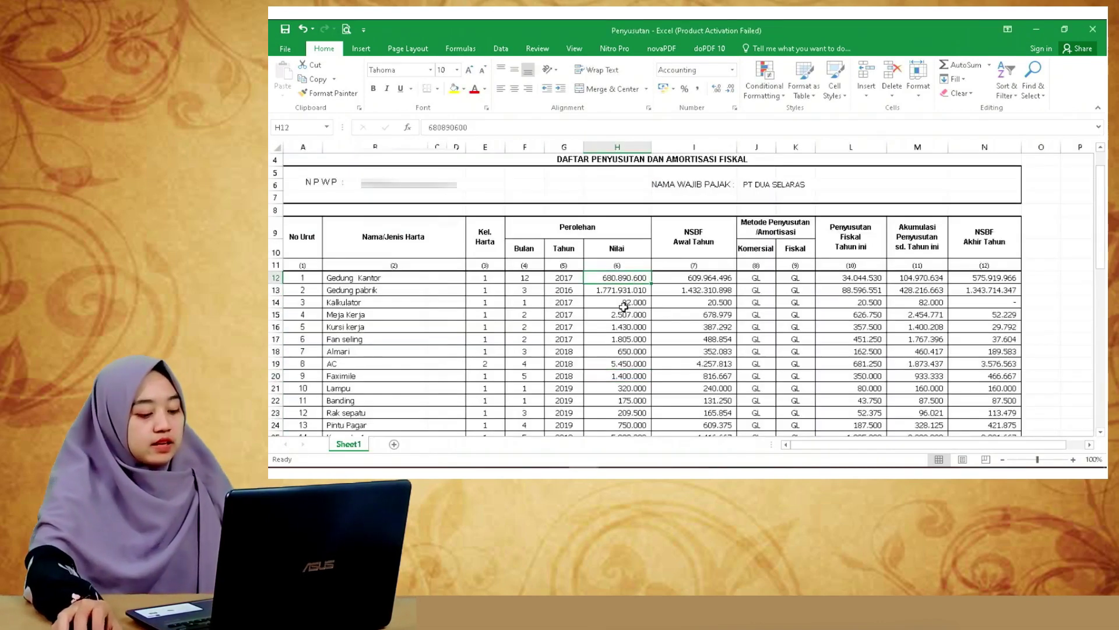
key("ctrl+c")
left_click(628, 435)
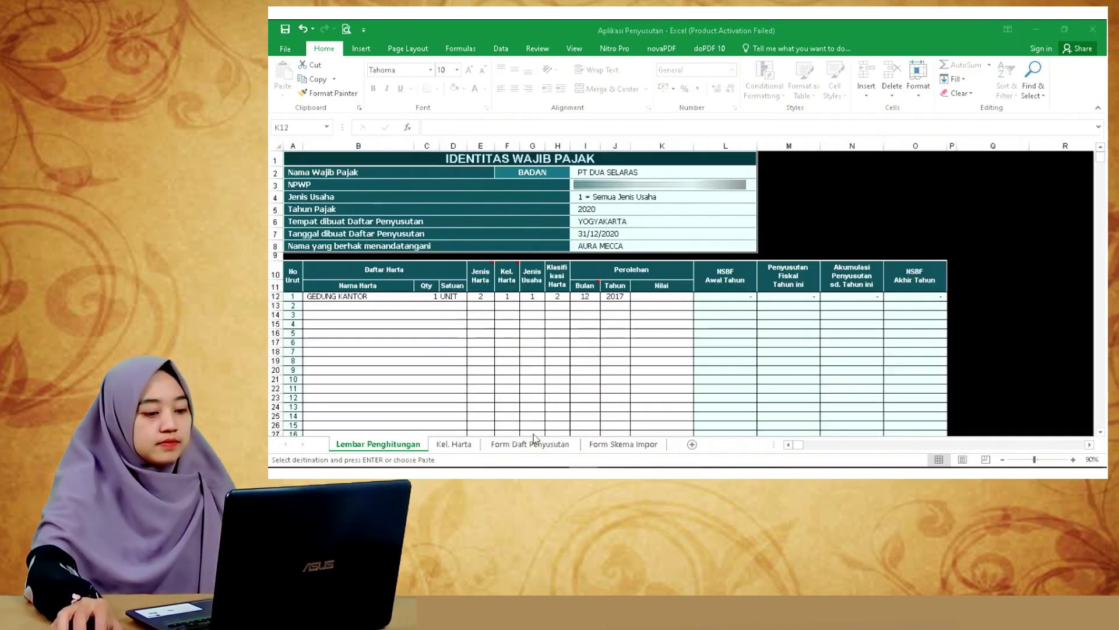
left_click(659, 297)
right_click(658, 299)
left_click(700, 104)
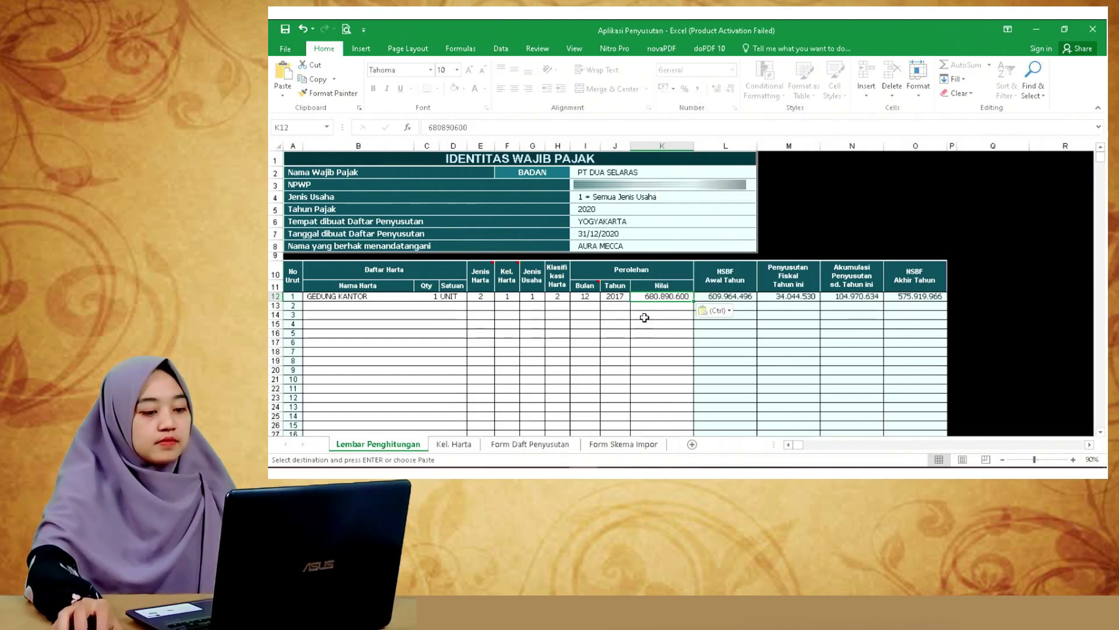
left_click(626, 360)
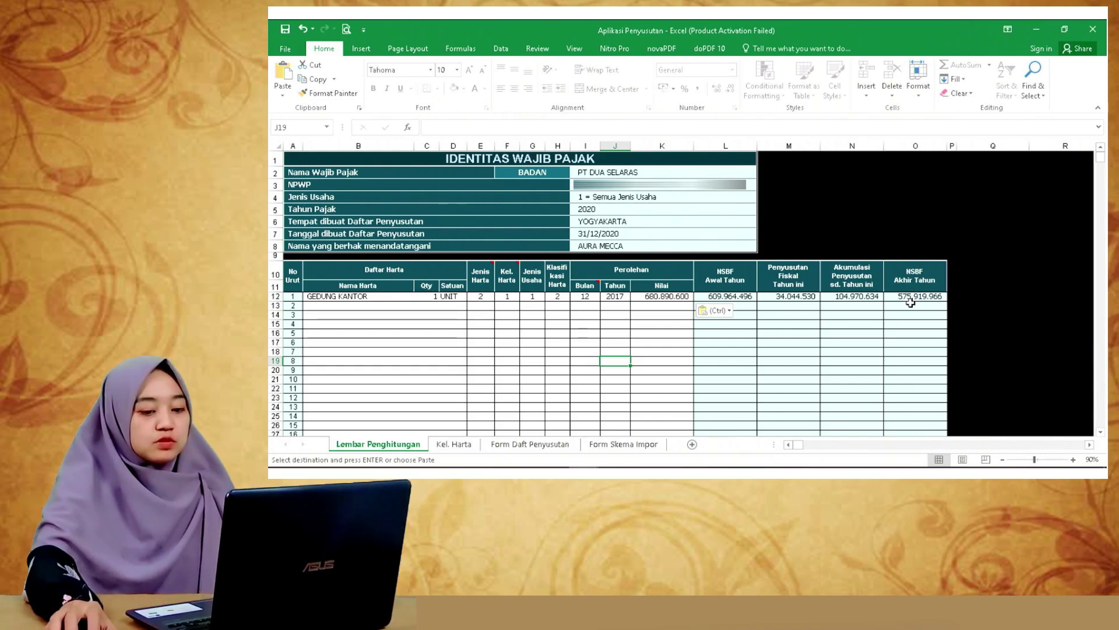
left_click(427, 314)
key("Escape")
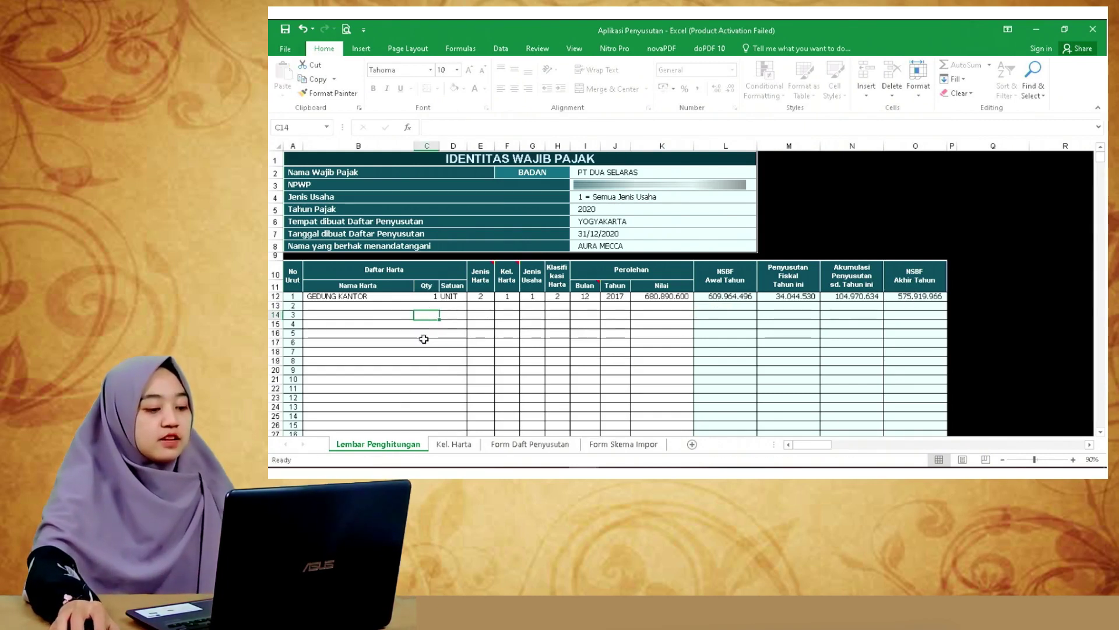
Step: Switch to the Penyusutan workbook and highlight the entire Kalkulator row in yellow as the next asset to enter
left_click(375, 306)
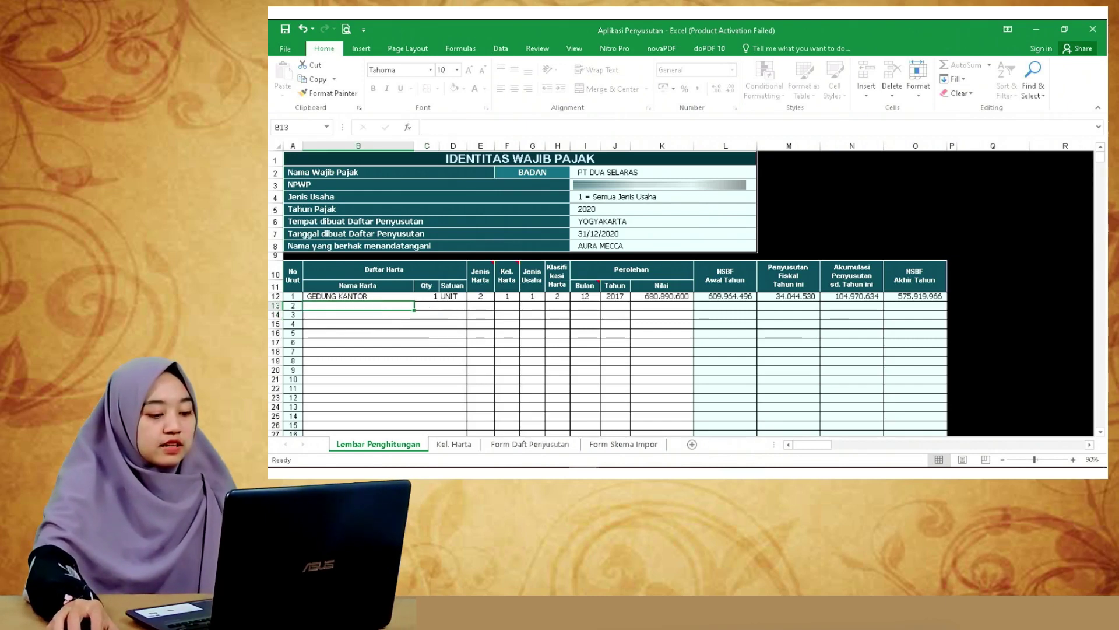
left_click(647, 425)
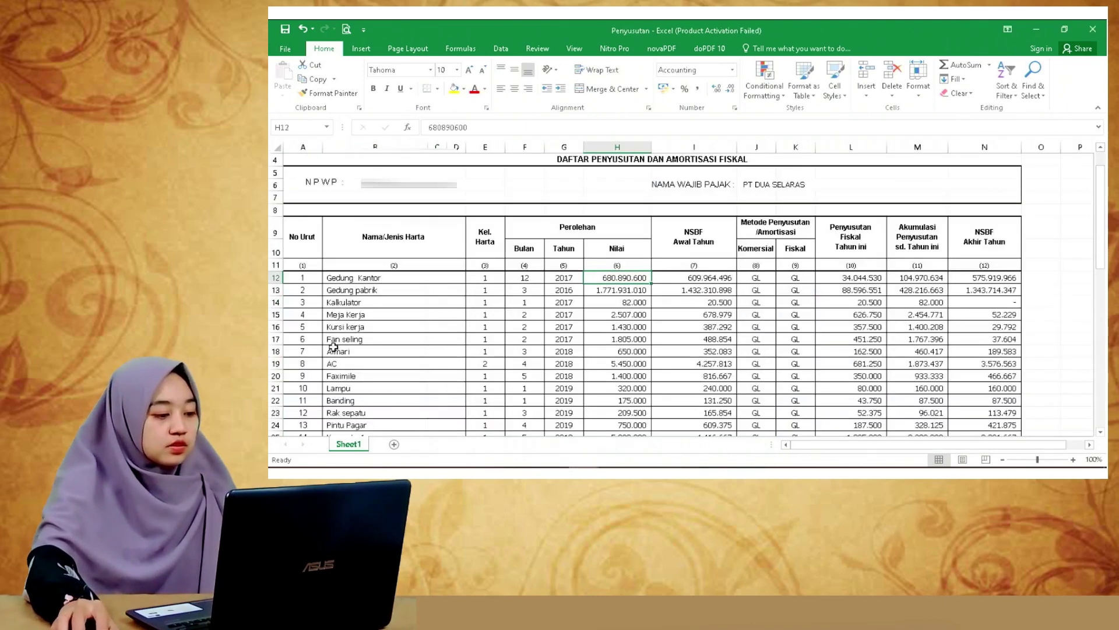
left_click(275, 302)
left_click(454, 88)
left_click(417, 324)
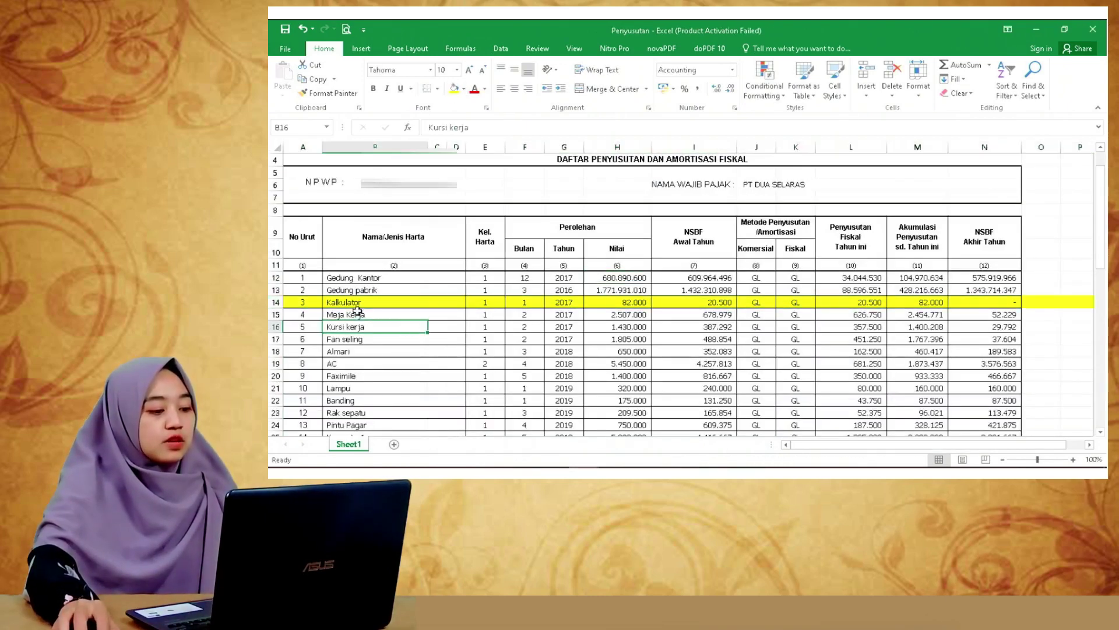
key("Up")
key("Up")
Step: Return to Aplikasi Penyusutan and enter KALKULATOR as the second asset, with Qty 1 and Satuan UNIT
left_click(516, 452)
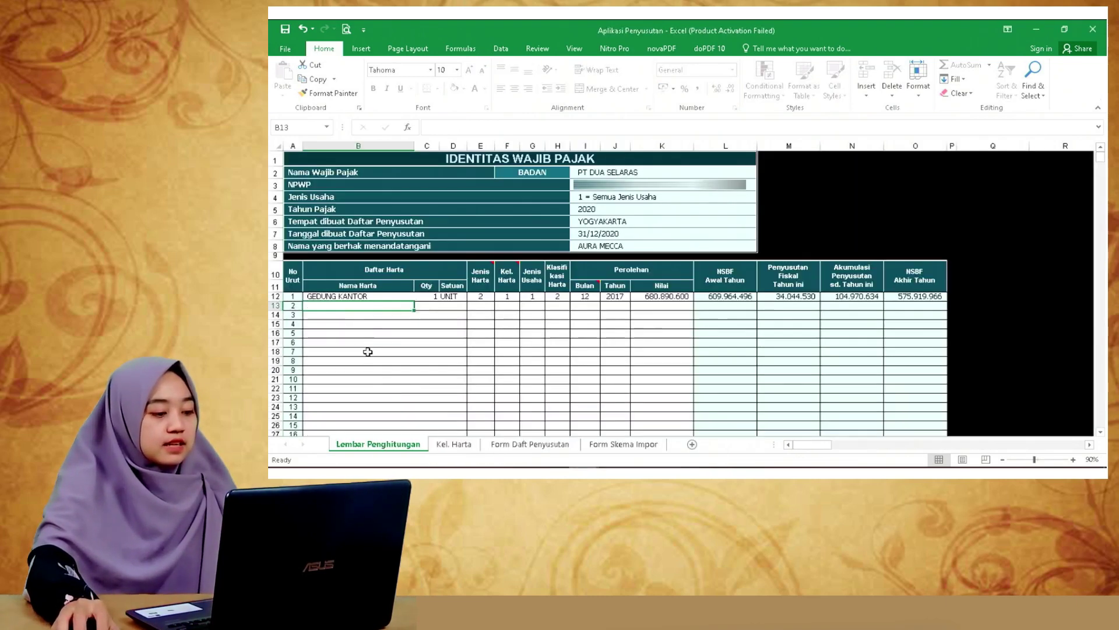
type("KALK")
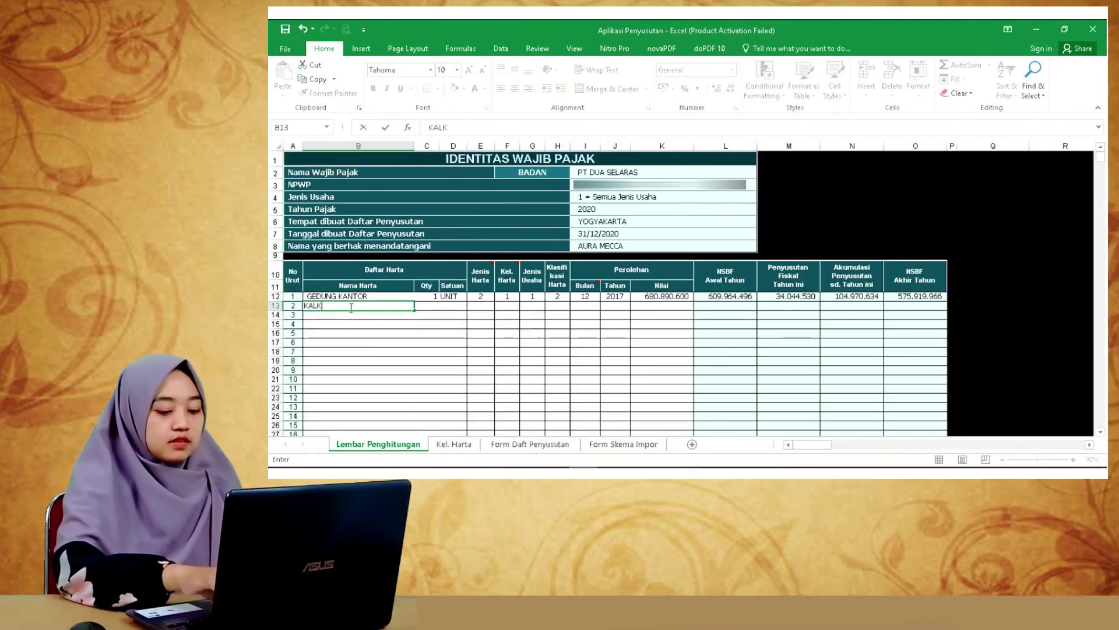
type("ULATOR")
key("Tab")
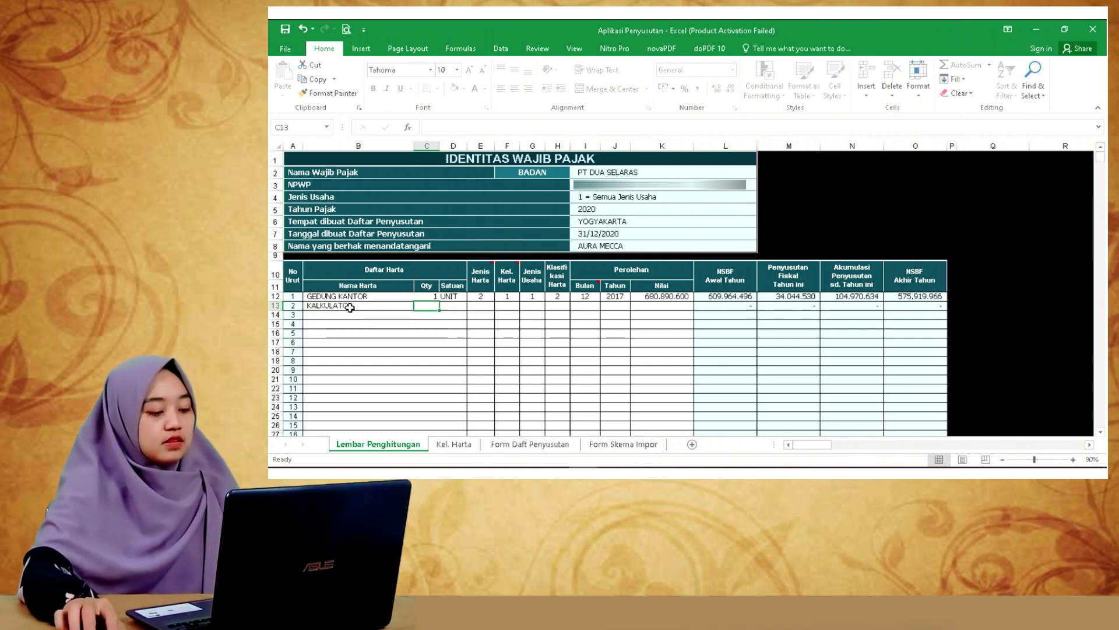
type("1")
key("Tab")
type("UNIT")
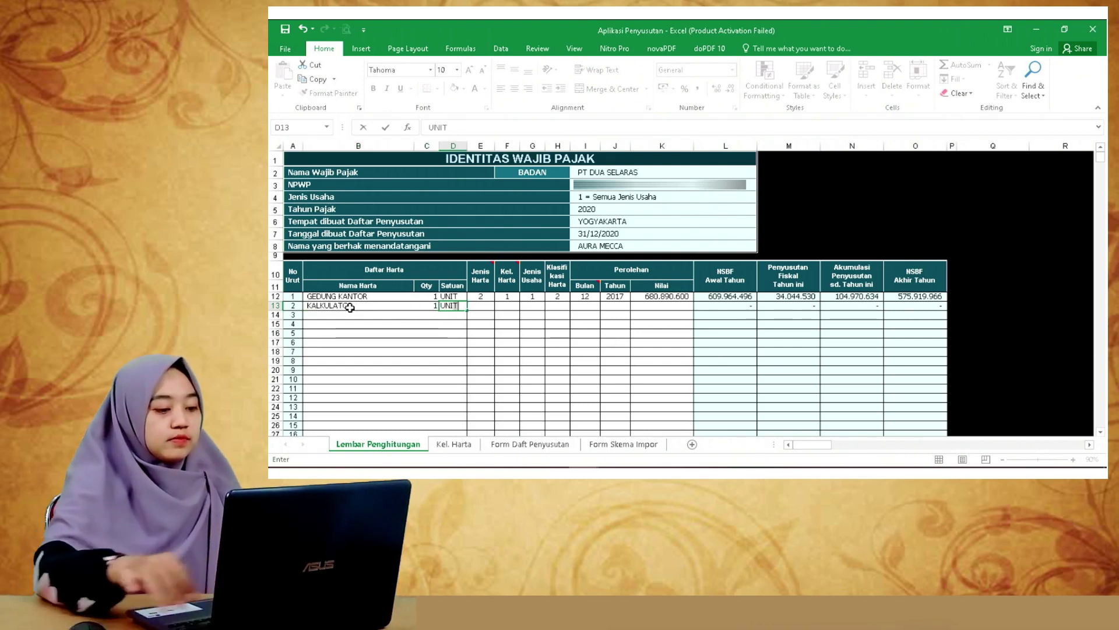
key("Tab")
Step: Classify KALKULATOR with Jenis Harta 1, Kel. Harta 1 and Jenis Usaha 1
mouse_move(487, 271)
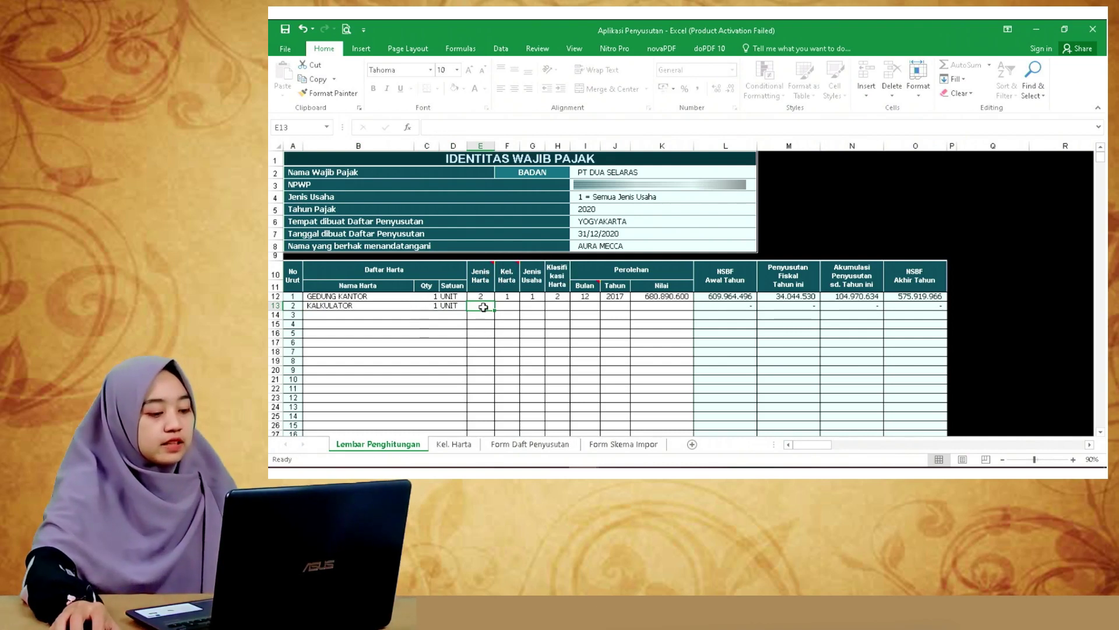
type("1")
key("Tab")
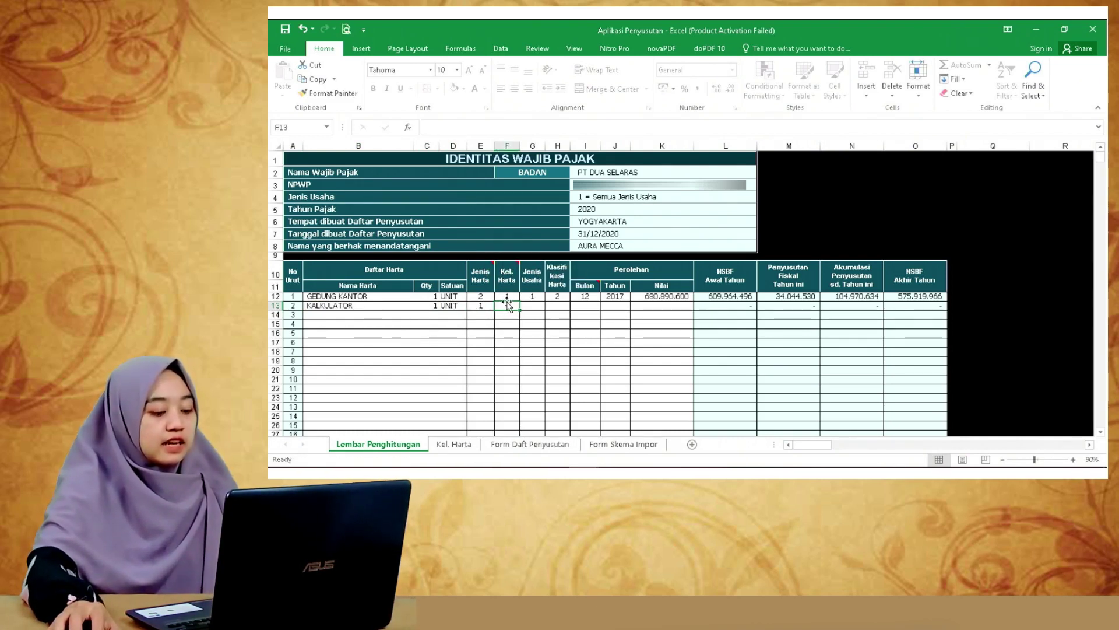
type("1")
key("Tab")
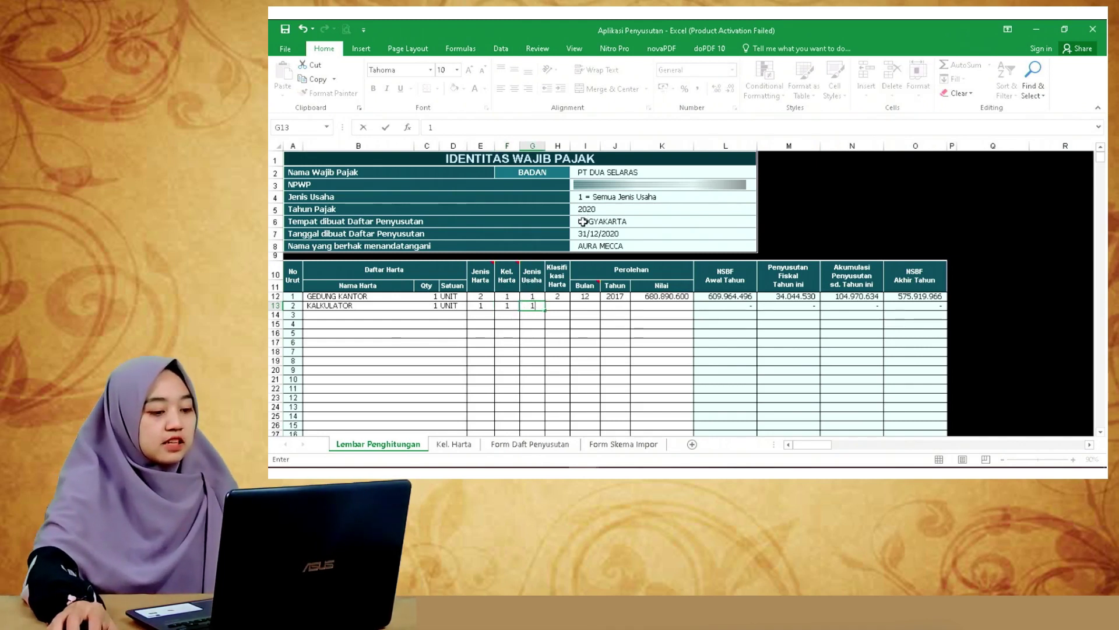
type("1")
key("Tab")
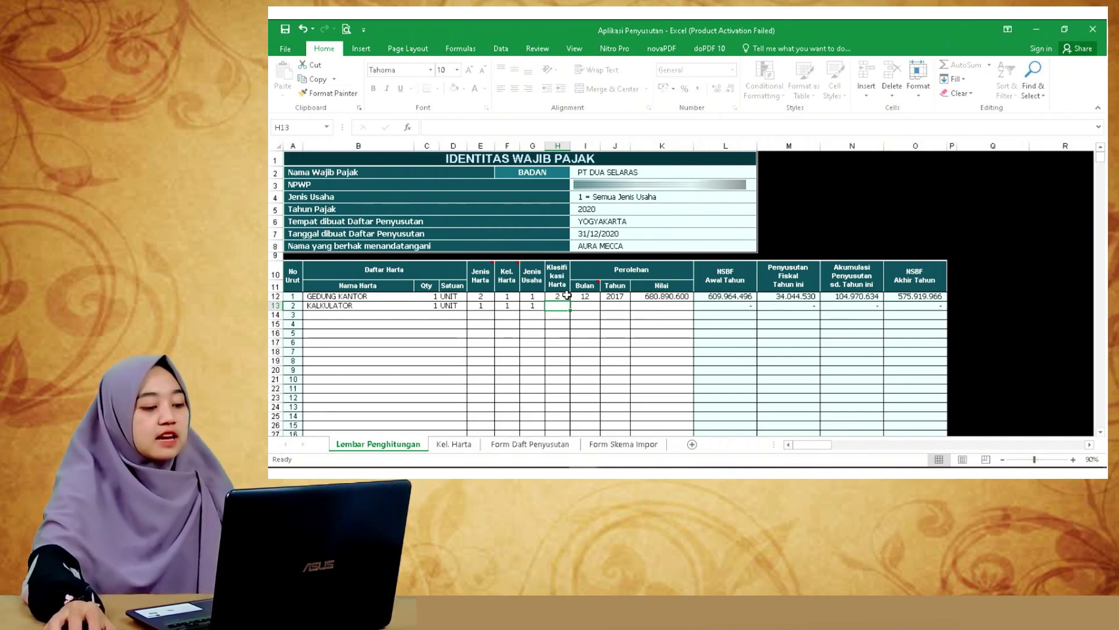
Step: Examine the Kel. Harta sheet's asset groups for the one covering calculators, checking the office machines entry for Semua jenis usaha
left_click(453, 444)
scroll(706, 274, "up", 3)
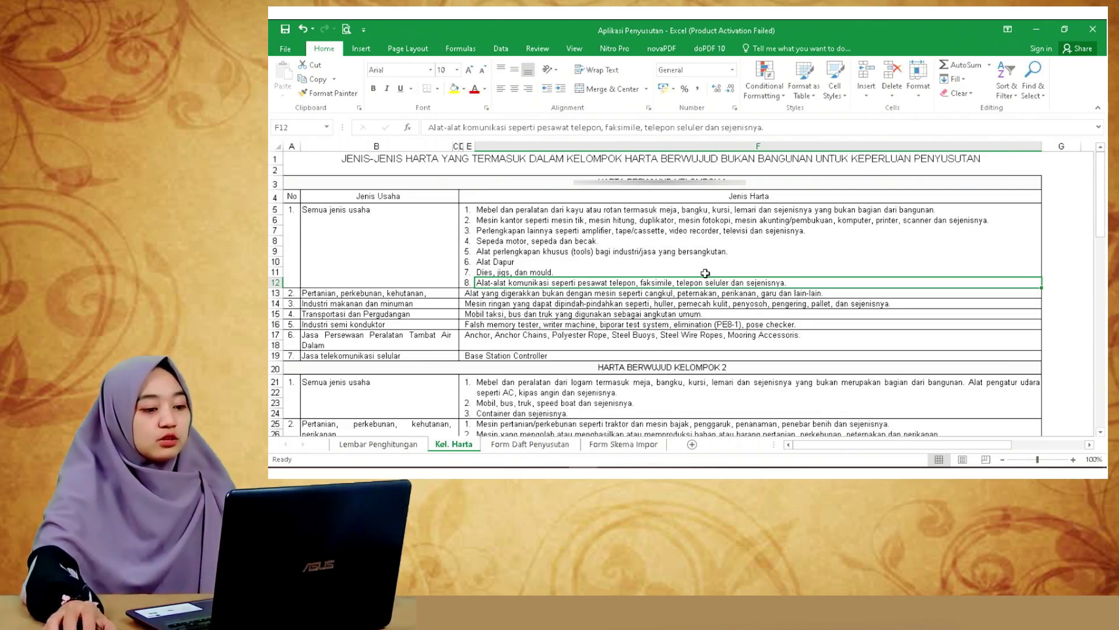
scroll(557, 292, "down", 5)
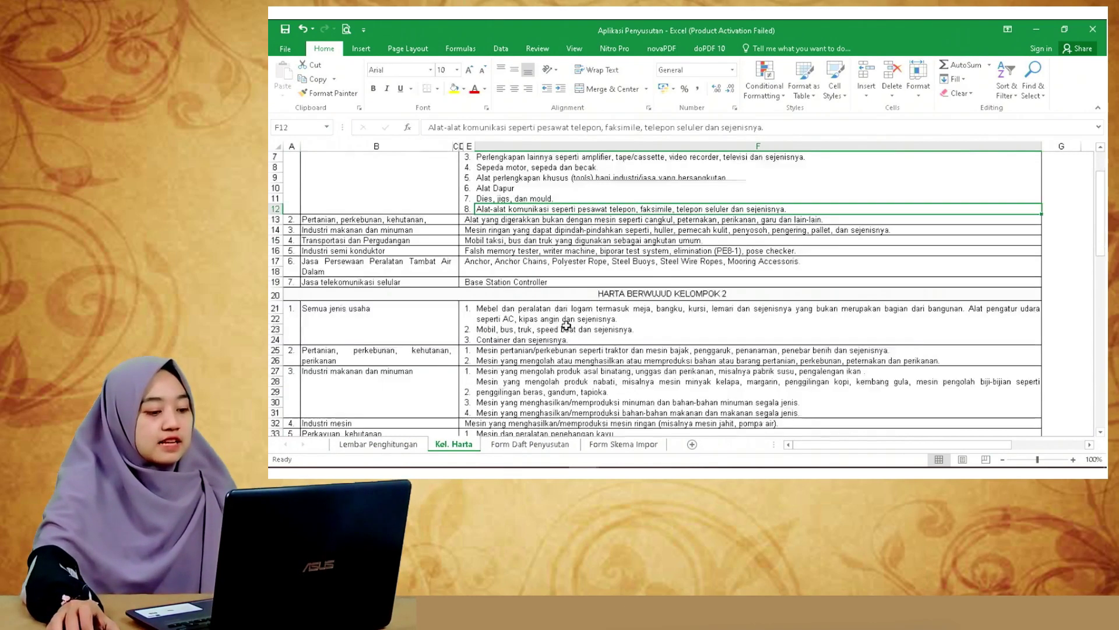
scroll(567, 327, "up", 5)
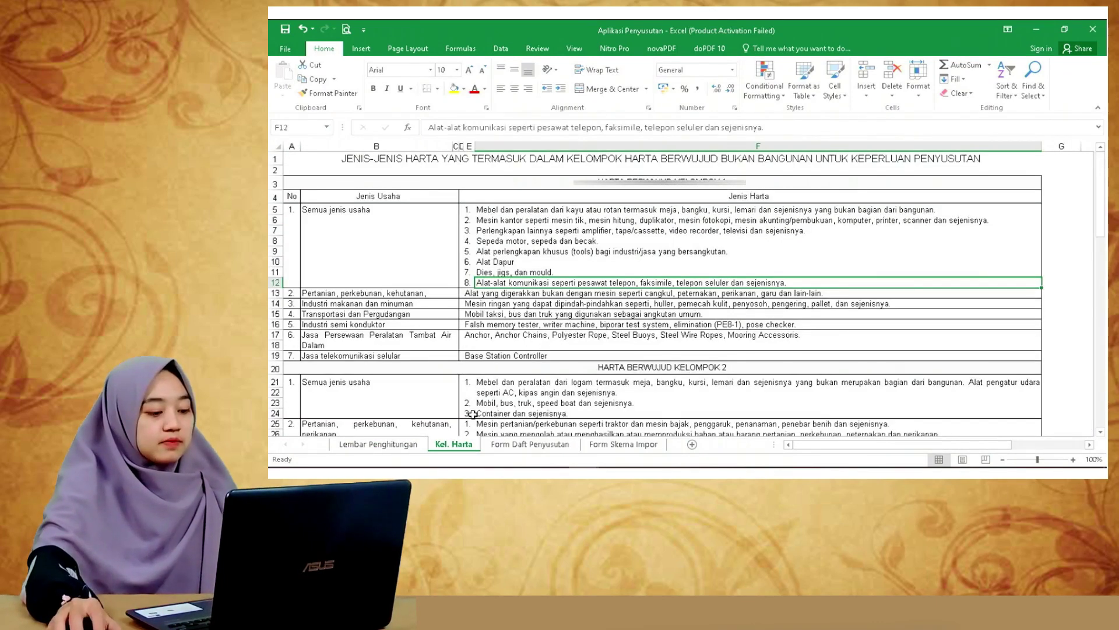
left_click(378, 444)
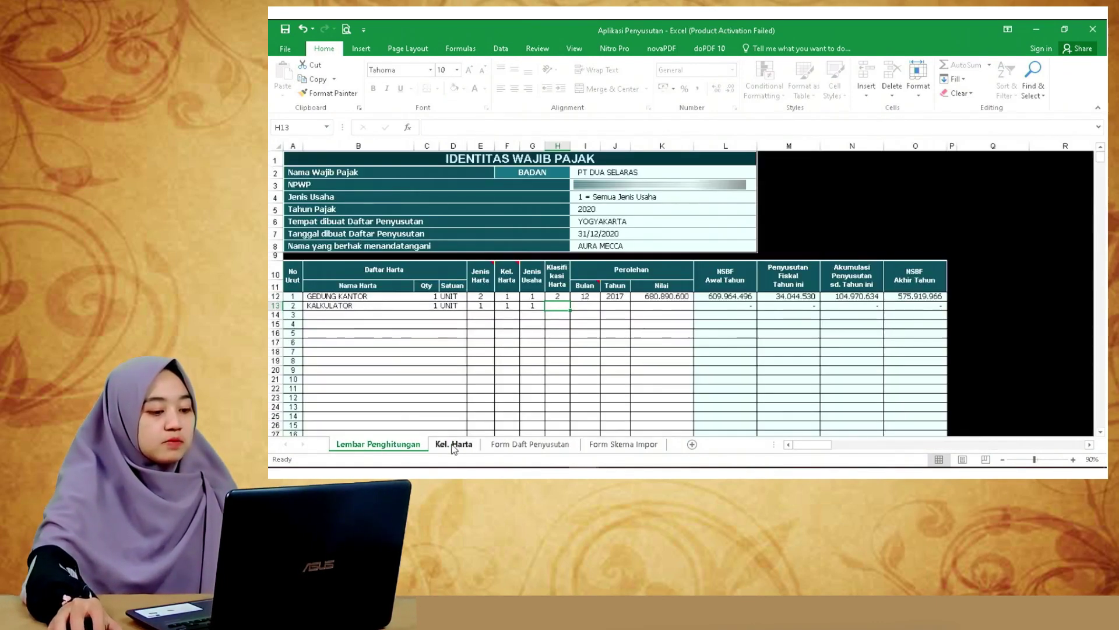
left_click(454, 446)
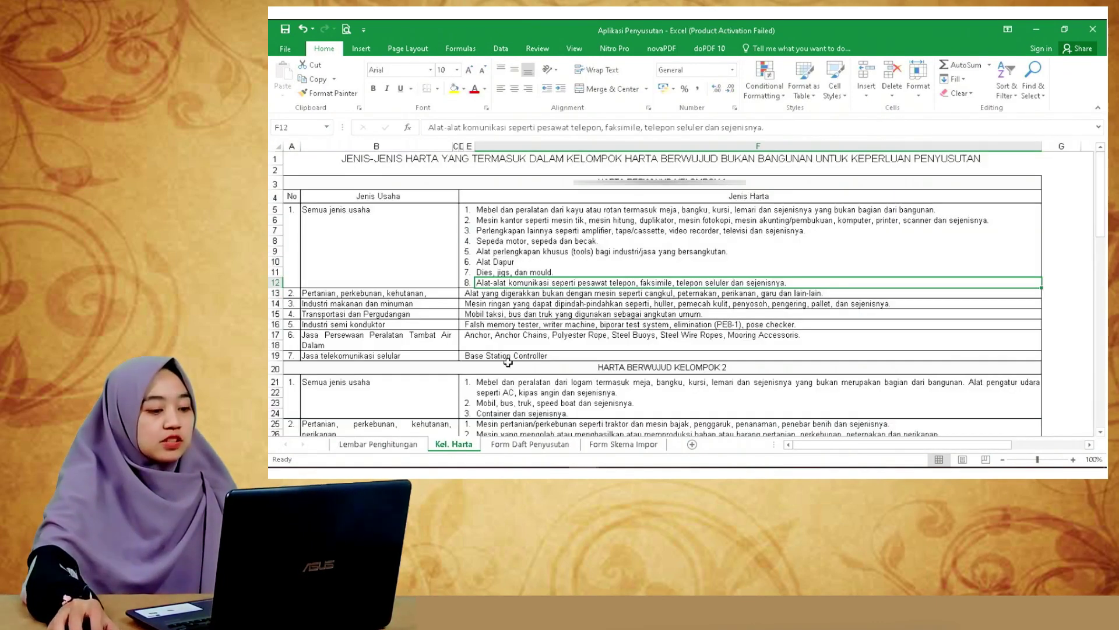
left_click(633, 188)
left_click(490, 222)
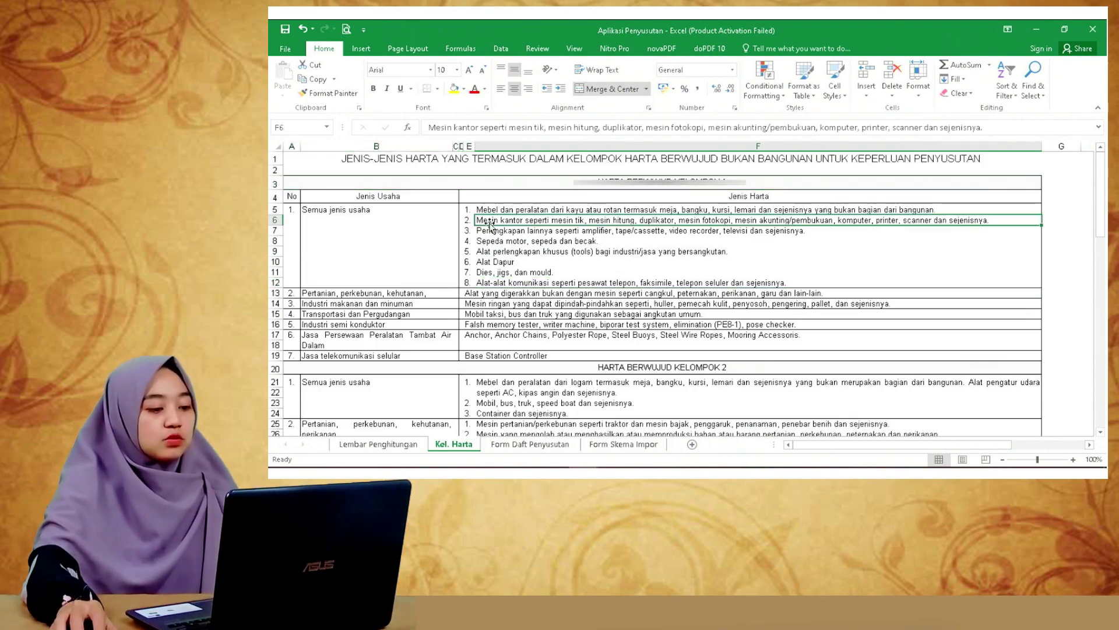
Step: Go back to the Lembar Penghitungan sheet and set KALKULATOR's Klasifikasi Harta to 2
left_click(367, 444)
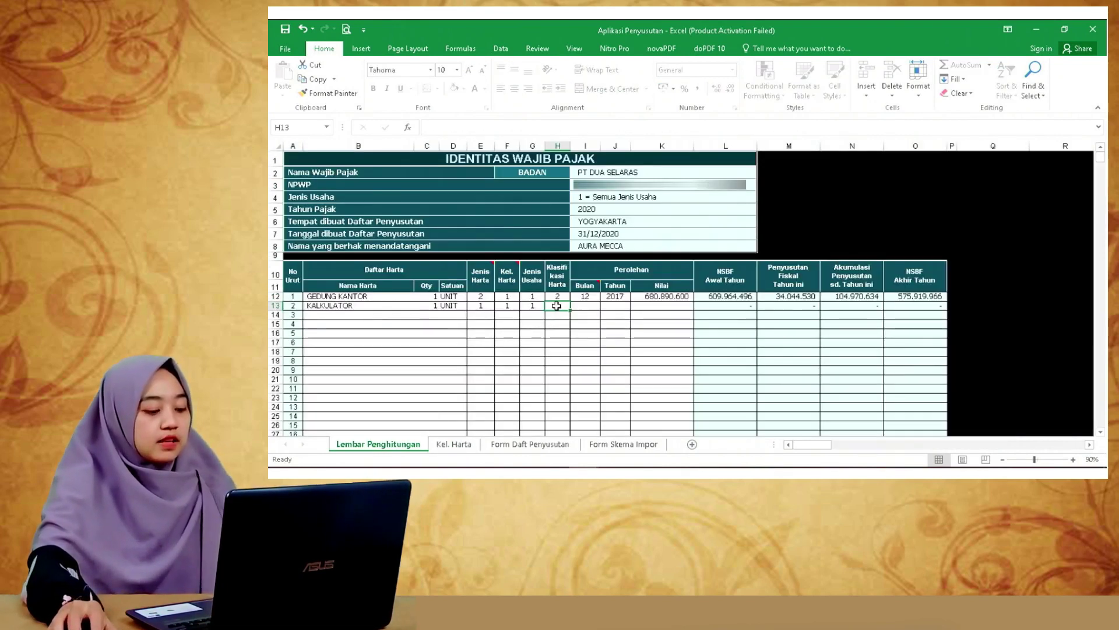
type("2")
key("Tab")
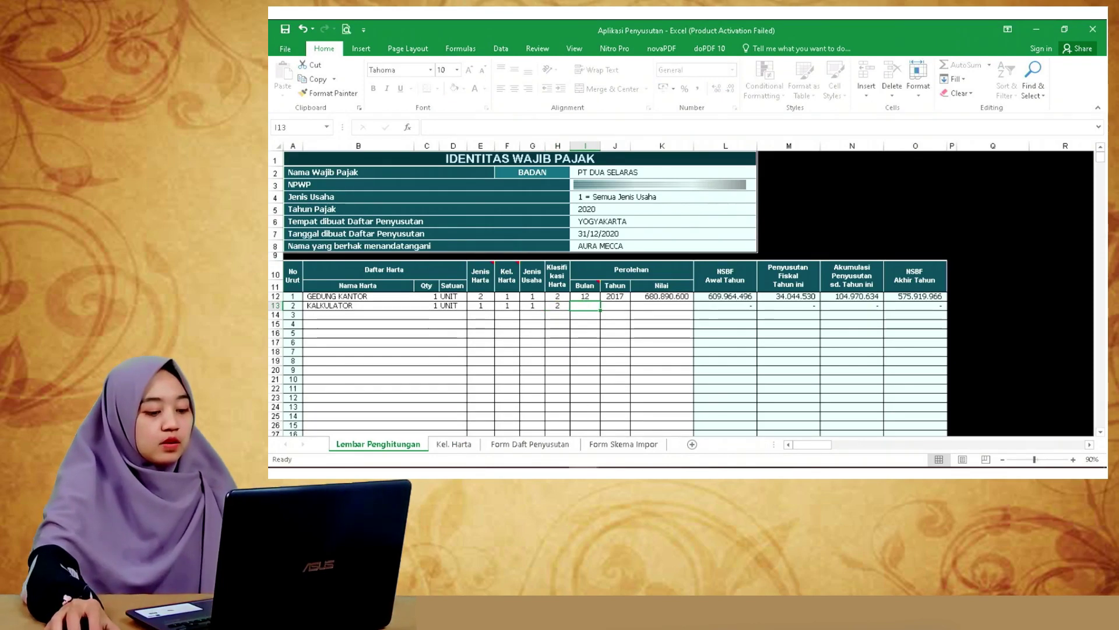
Step: Check Kalkulator's acquisition date in the Penyusutan workbook and enter Bulan 1 and Tahun 2017 for it in Aplikasi Penyusutan
left_click(640, 433)
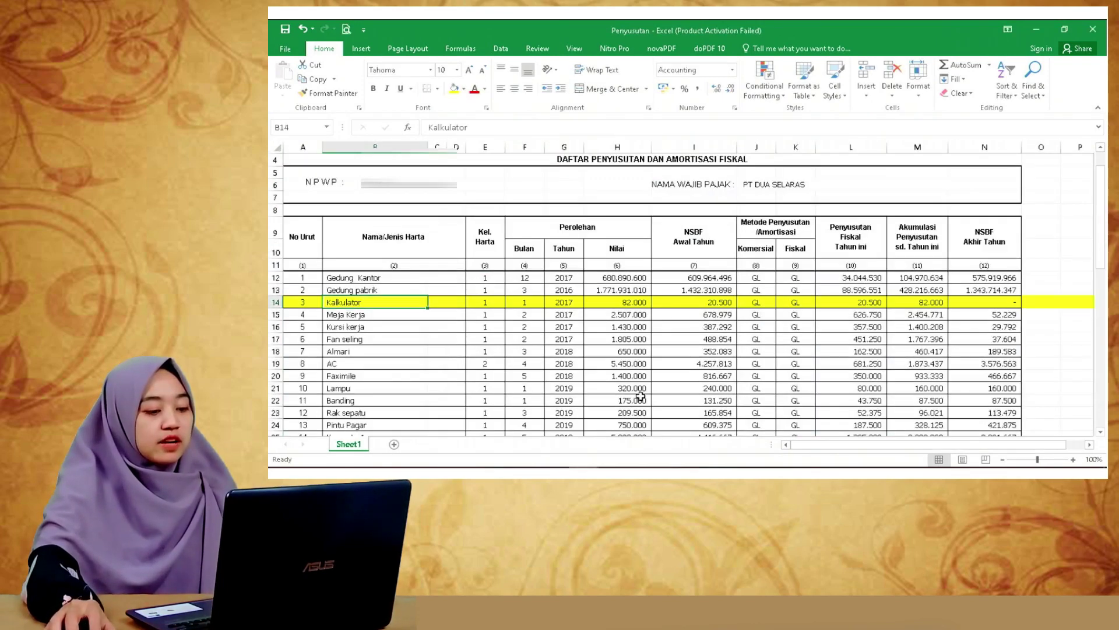
left_click(532, 306)
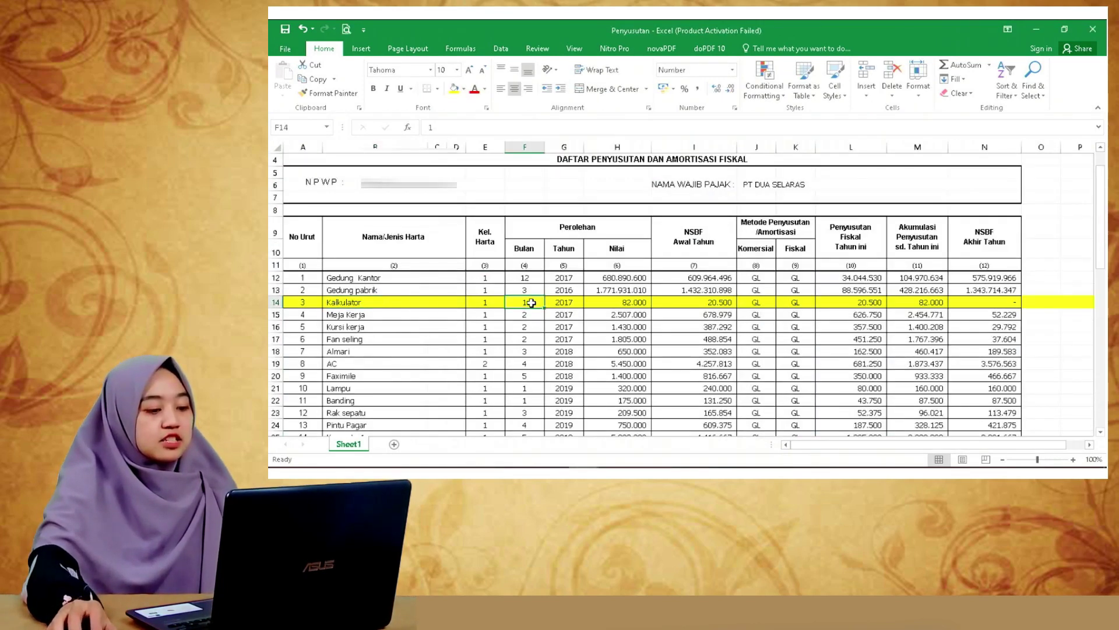
mouse_move(582, 471)
left_click(546, 431)
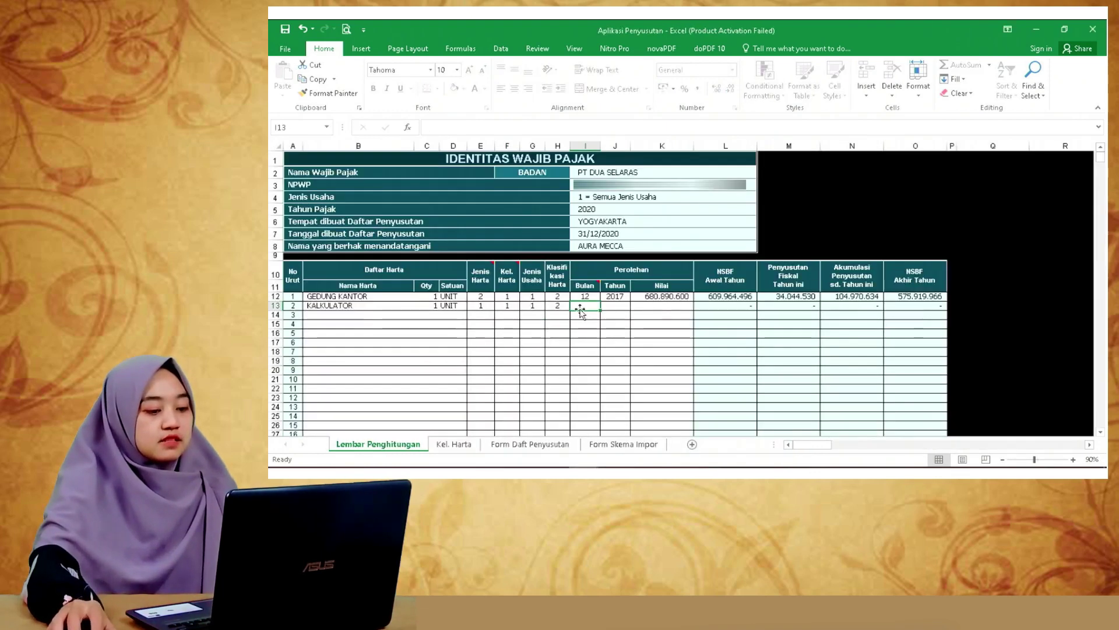
type("1")
key("Tab")
type("2017")
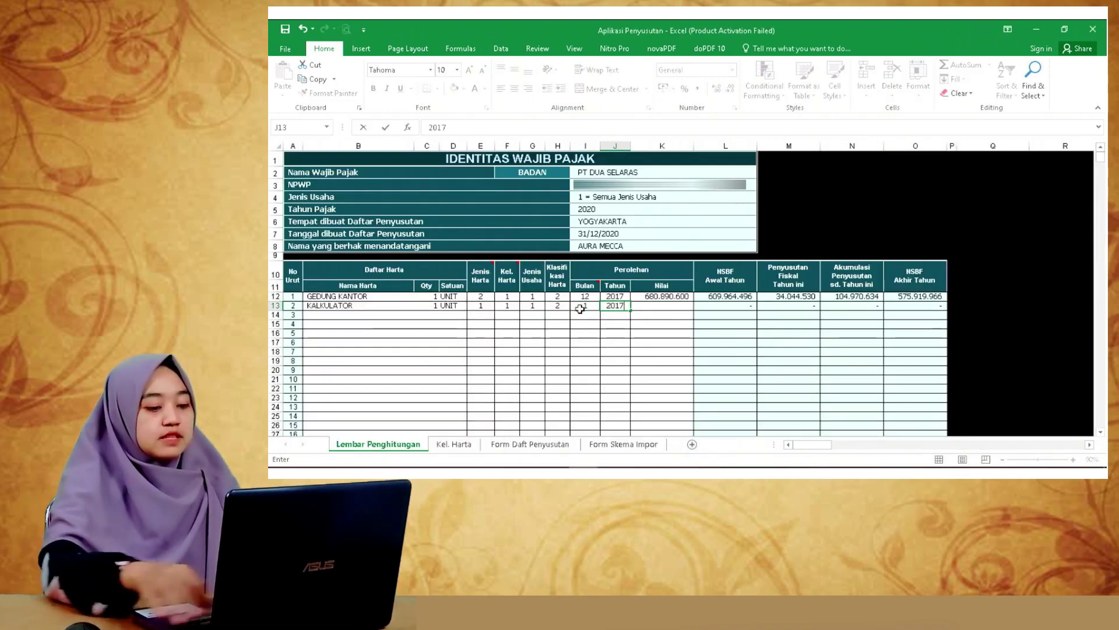
key("Tab")
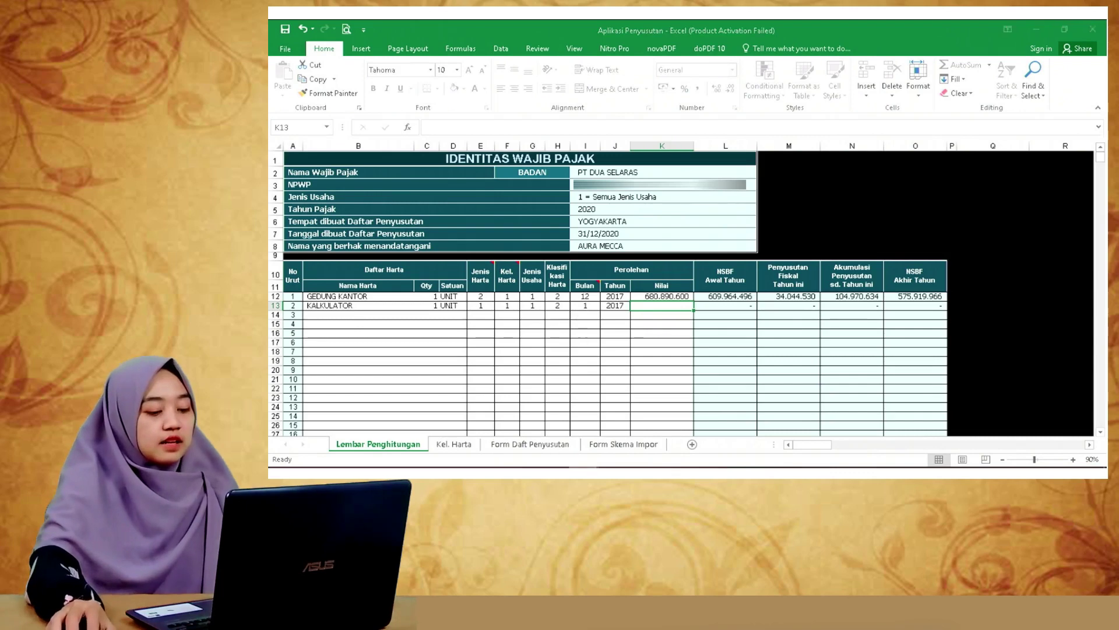
Step: Copy Kalkulator's acquisition value of 82.000 from the Penyusutan workbook into KALKULATOR's Nilai cell in Aplikasi Penyusutan
mouse_move(583, 471)
left_click(646, 443)
left_click(615, 306)
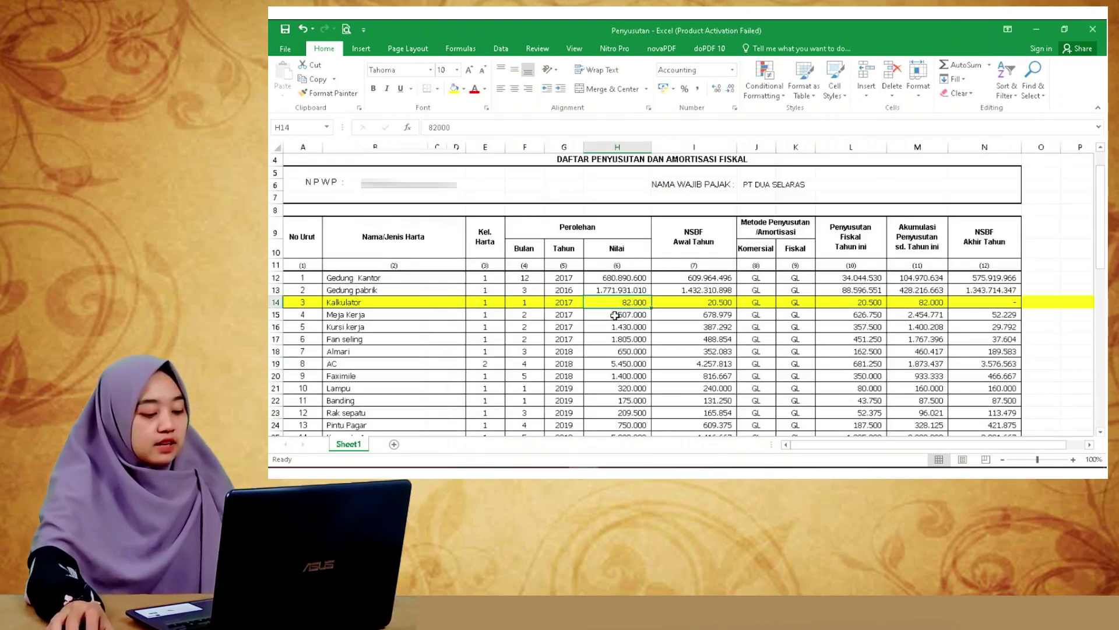
key("ctrl+c")
left_click(583, 431)
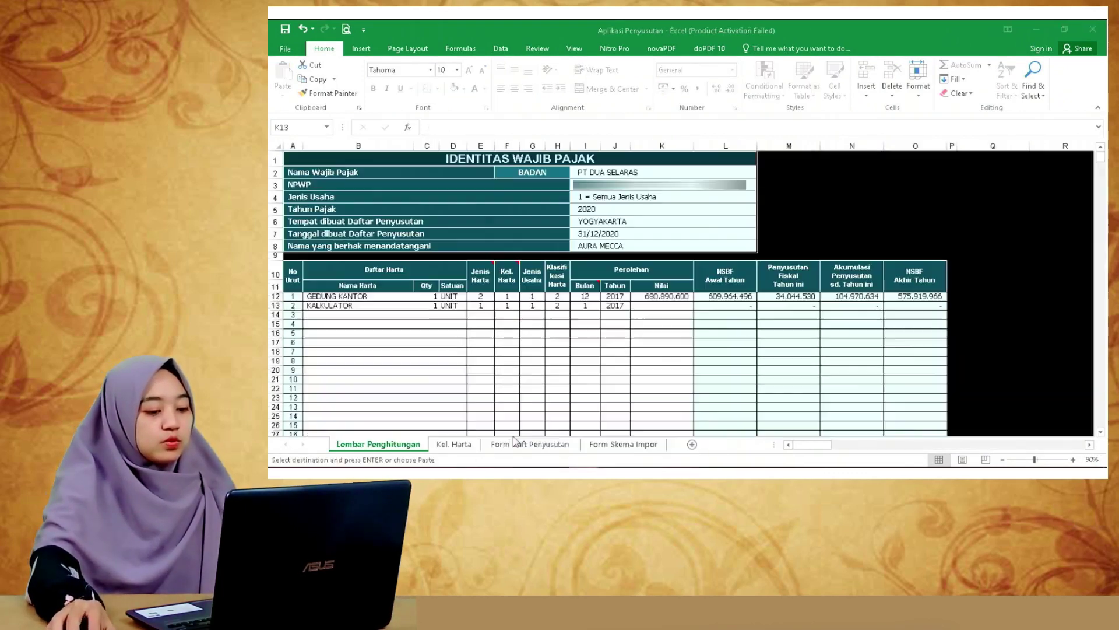
right_click(664, 305)
left_click(706, 115)
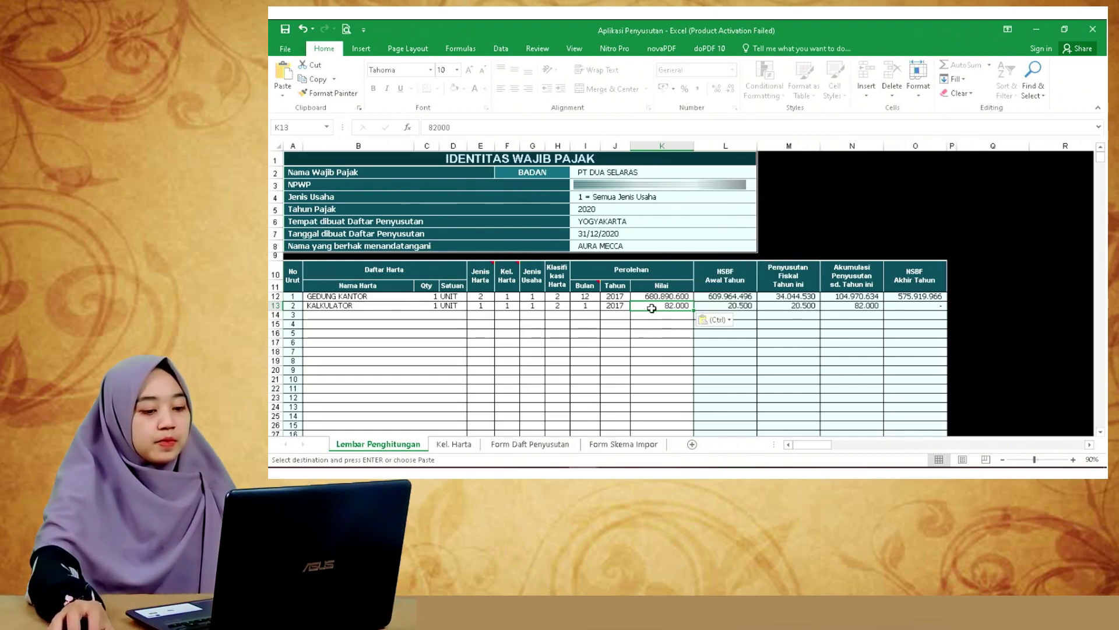
left_click(647, 325)
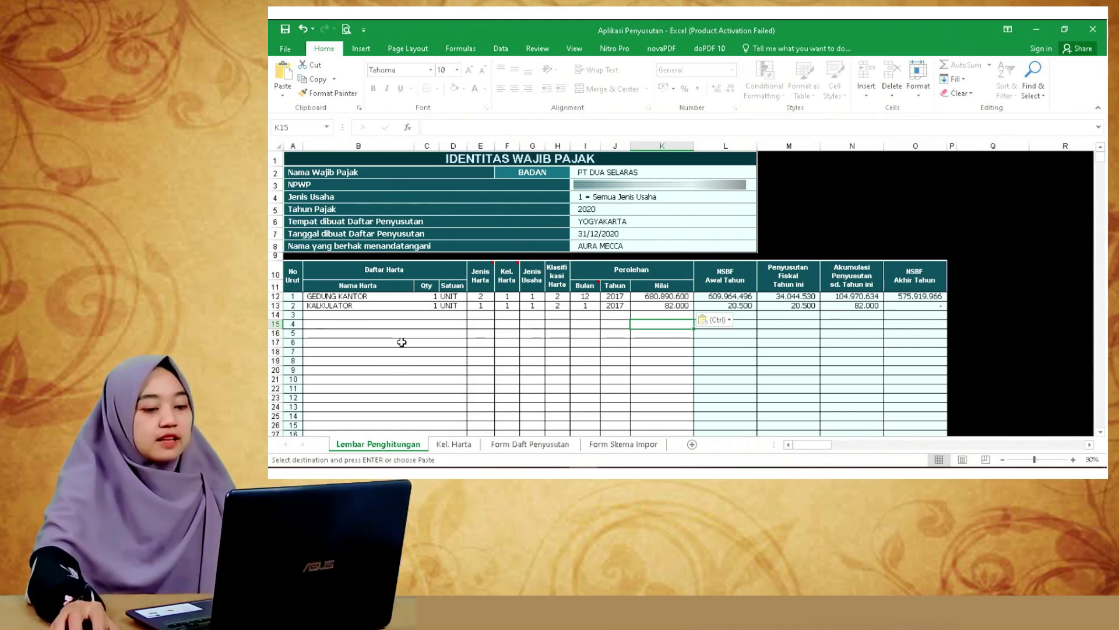
key("Escape")
Step: Copy the asset name Software Aplikasi Akuntansi from the Penyusutan workbook into Nama Harta of row 3 in Aplikasi Penyusutan
left_click(331, 343)
left_click(587, 422)
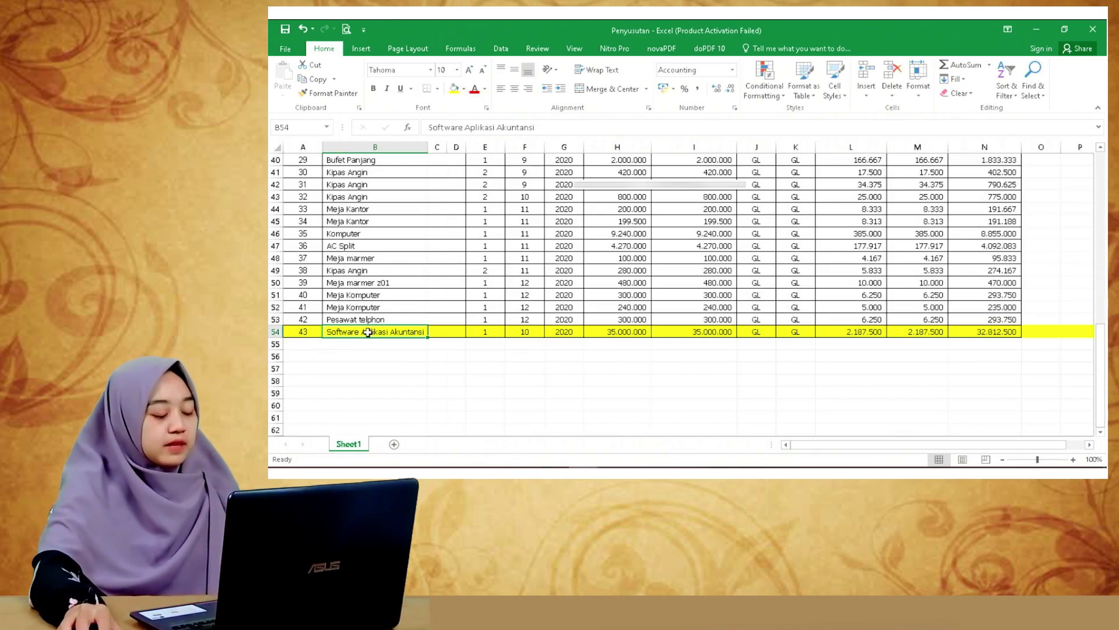
key("ctrl+c")
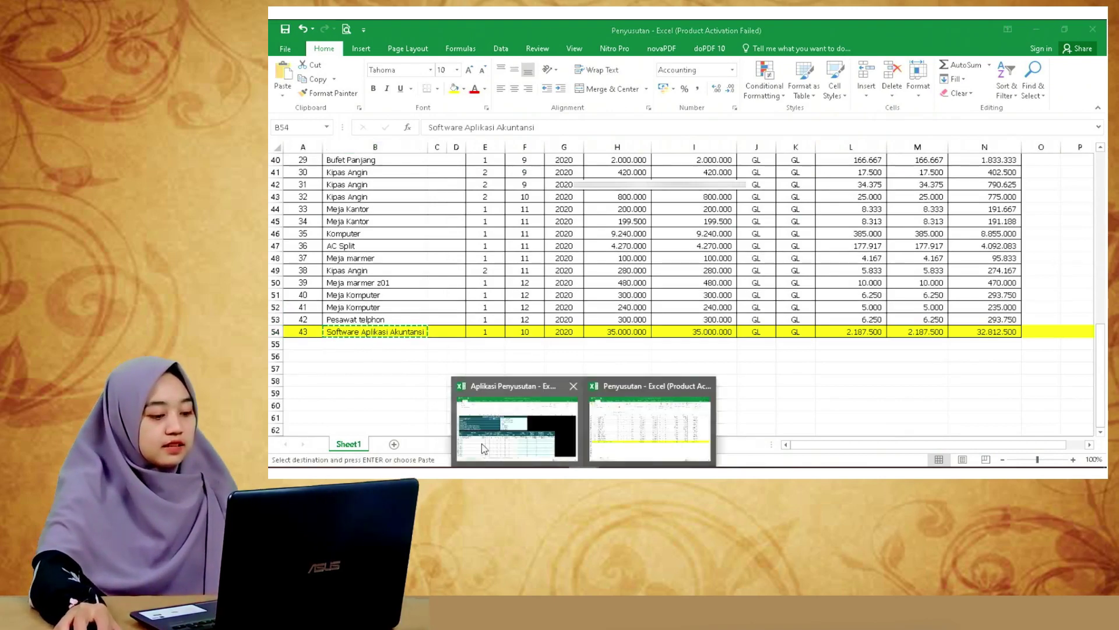
left_click(483, 417)
right_click(353, 315)
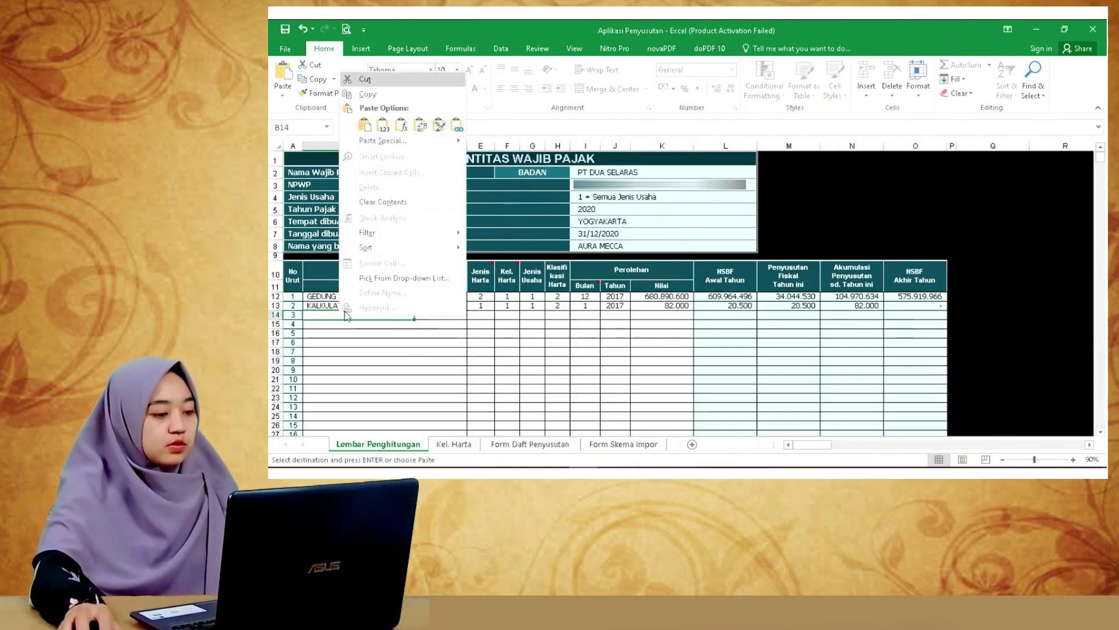
left_click(370, 120)
Step: Enter a quantity of 1 and the Satuan UNIT for Software Aplikasi Akuntansi
left_click(429, 315)
type("1")
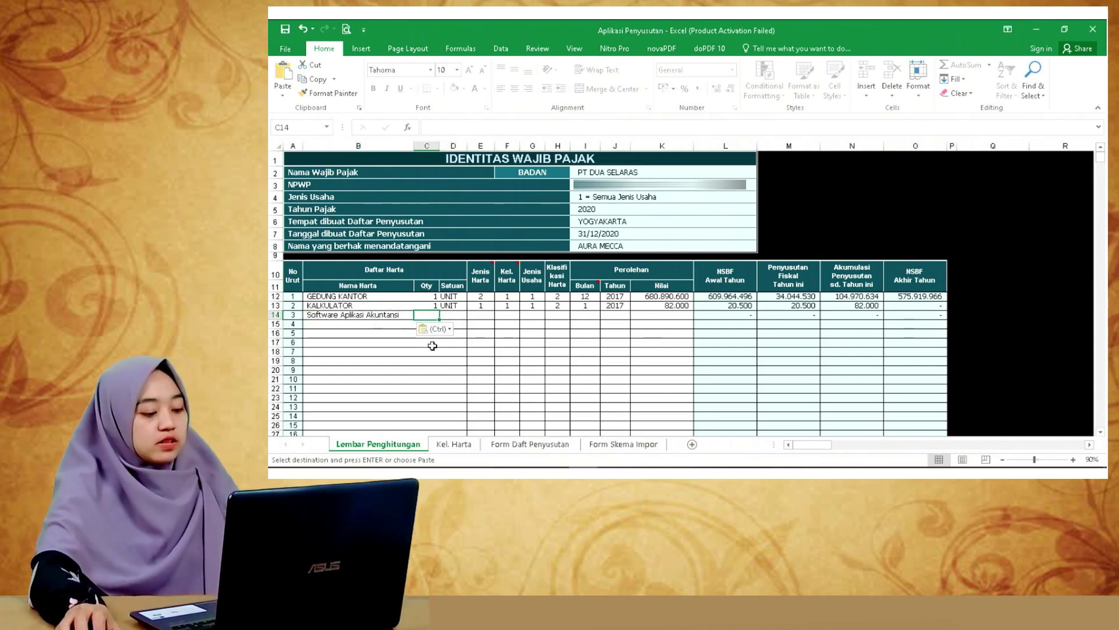
left_click(461, 316)
type("UNIT")
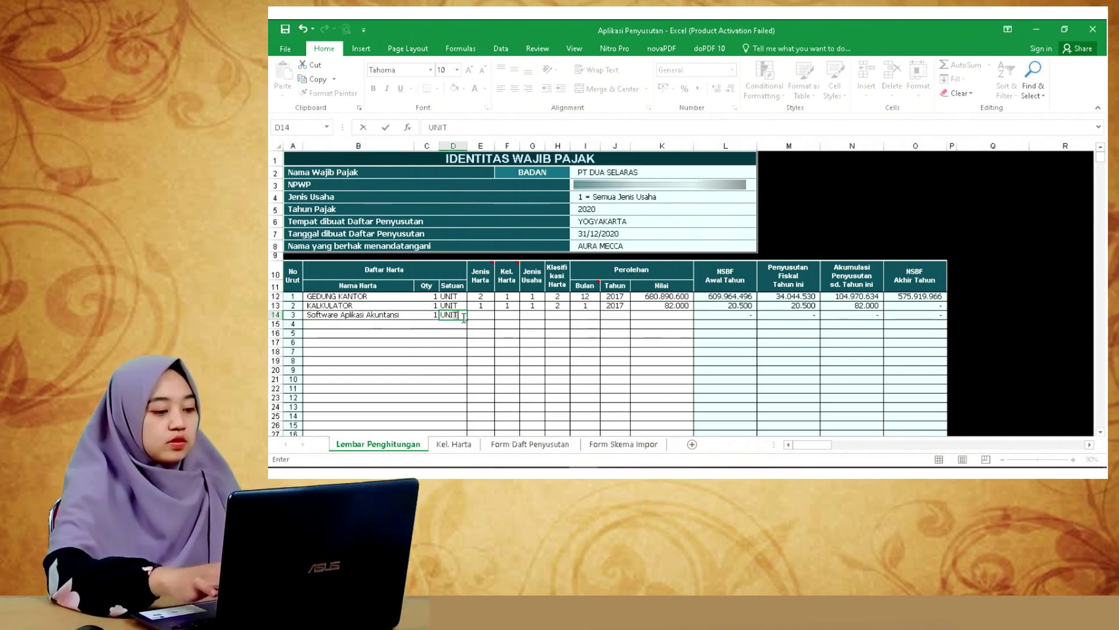
key("Tab")
Step: Classify Software Aplikasi Akuntansi with Jenis Harta 3, Kel. Harta 1, Jenis Usaha 1 and Klasifikasi Harta 2
mouse_move(484, 284)
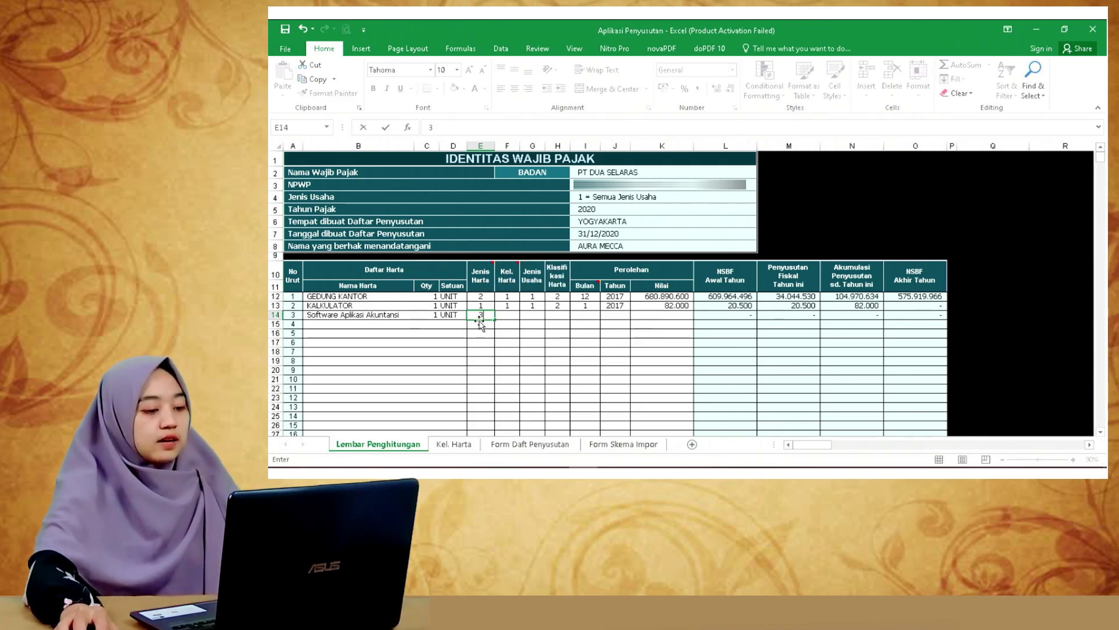
type("3")
key("Tab")
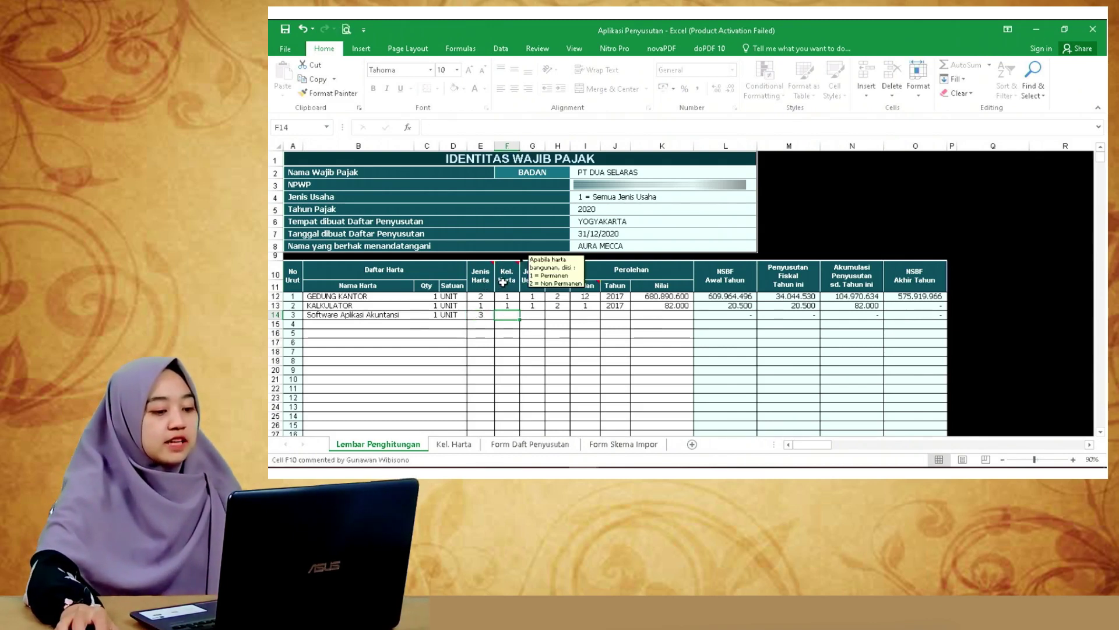
type("1")
left_click(536, 314)
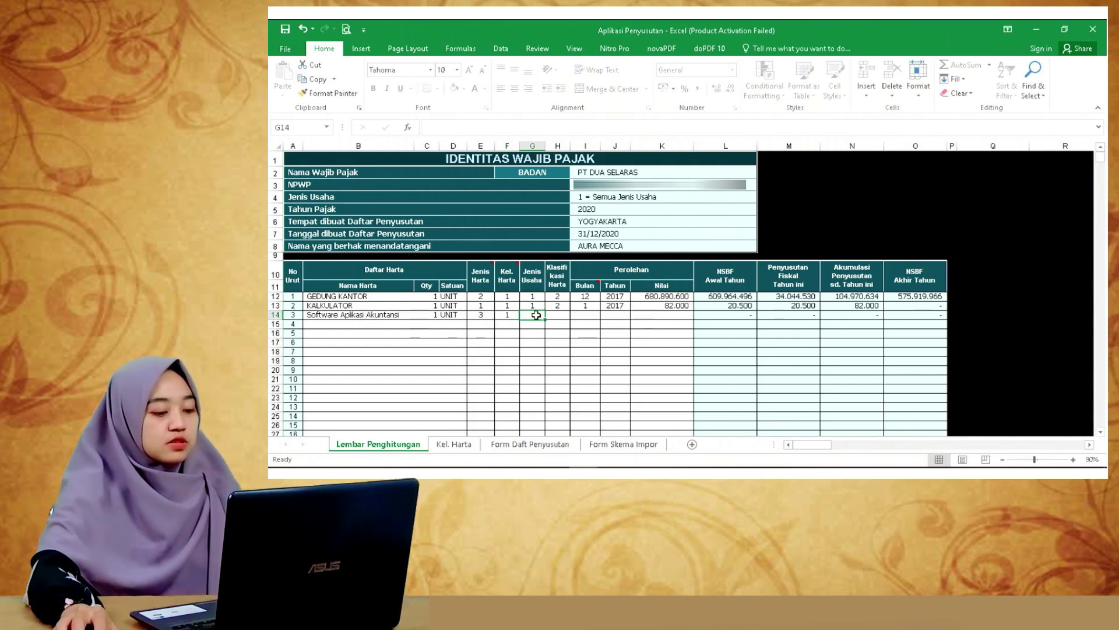
type("1")
key("Tab")
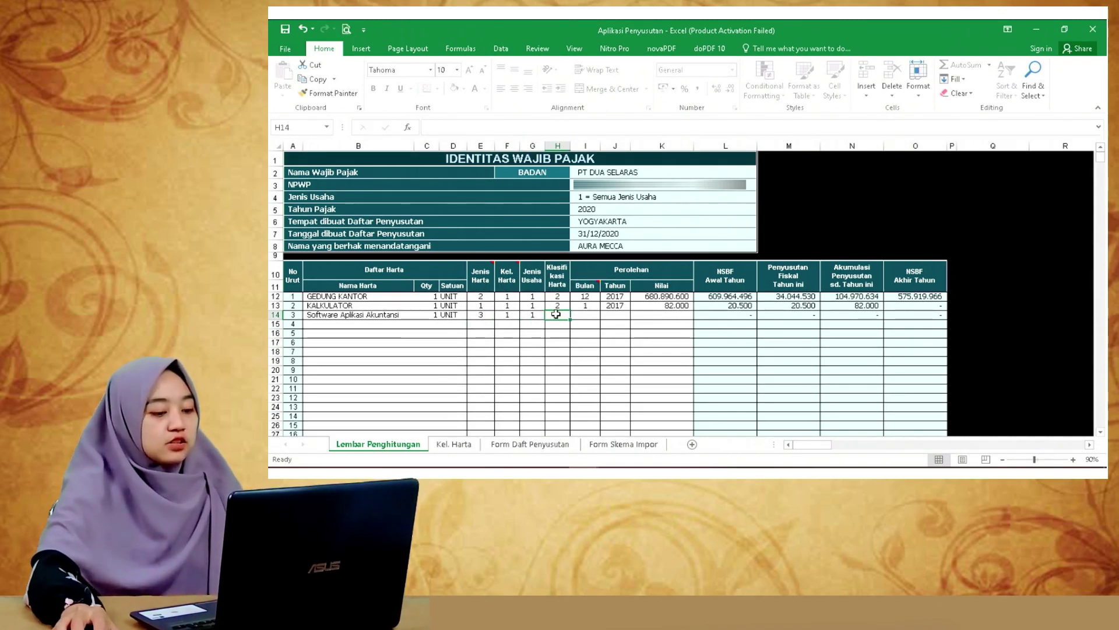
type("2")
key("Tab")
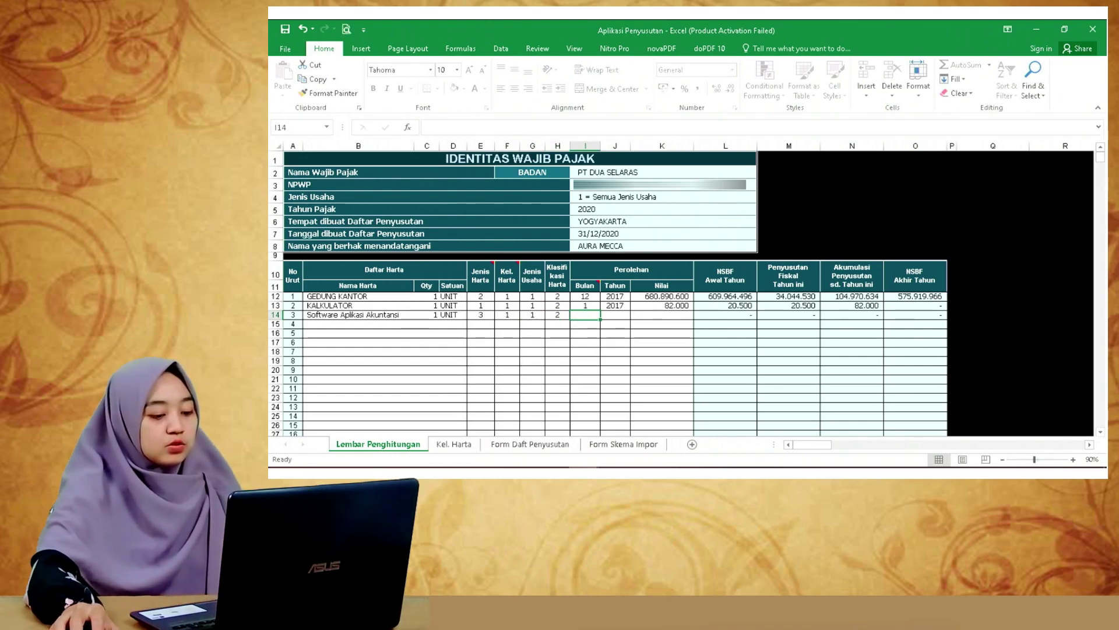
Step: Check Software Aplikasi Akuntansi's acquisition date in the Penyusutan workbook and enter Bulan 10 and Tahun 2020 for it in Aplikasi Penyusutan
left_click(670, 440)
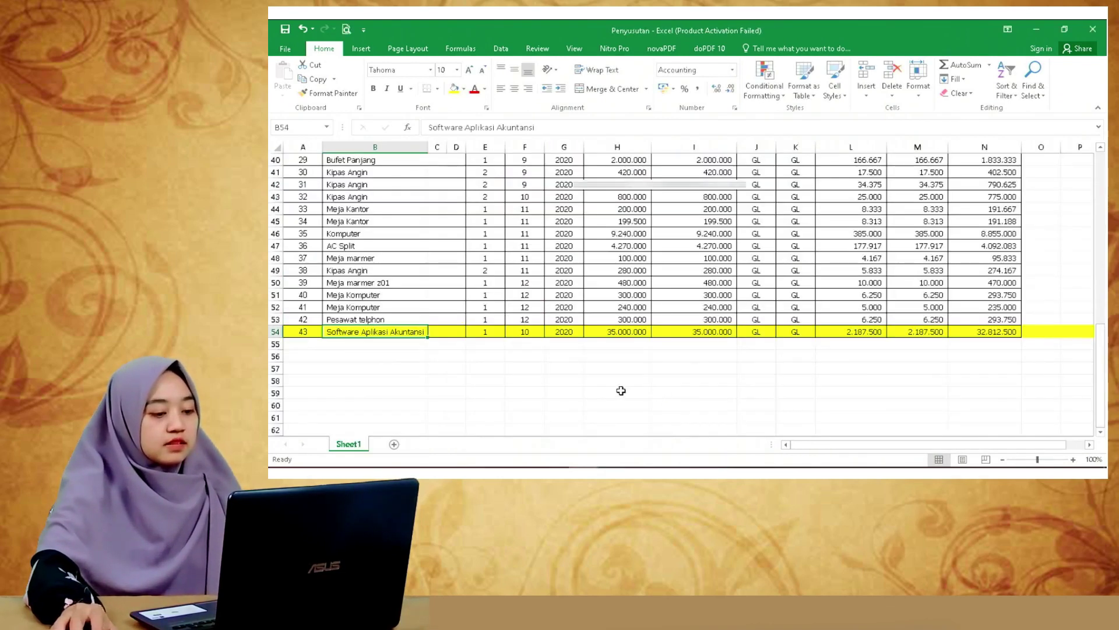
mouse_move(583, 472)
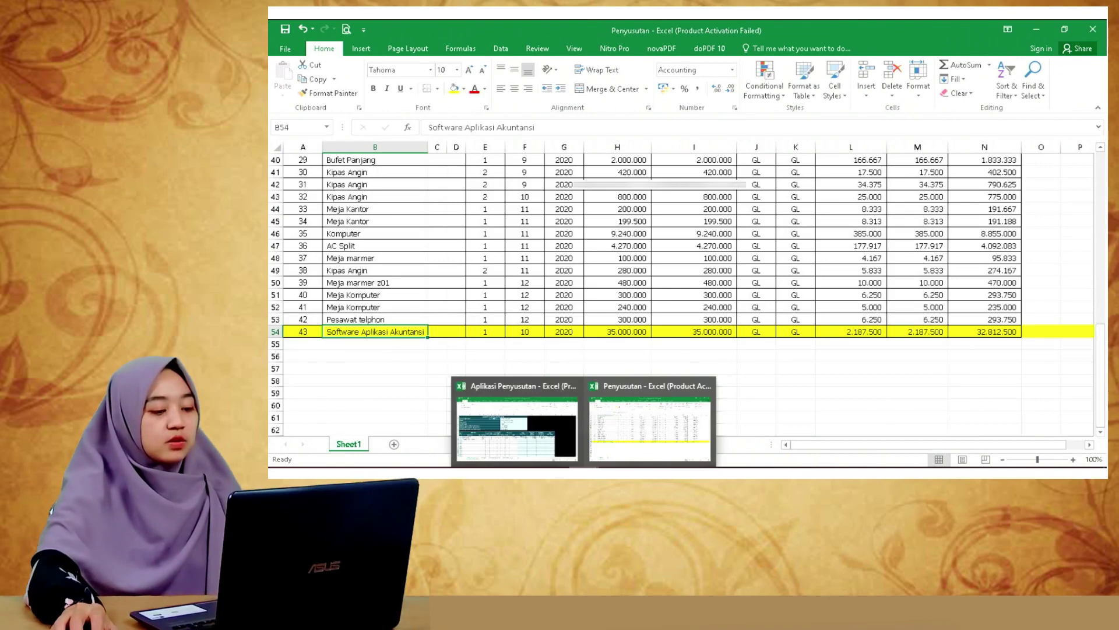
left_click(525, 331)
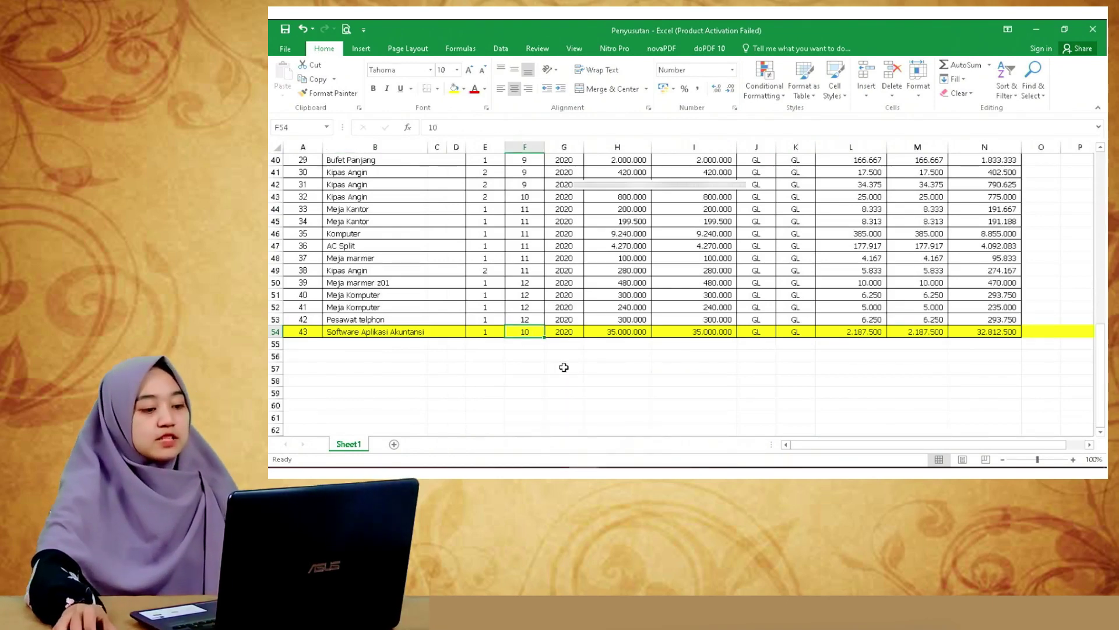
mouse_move(583, 473)
left_click(505, 417)
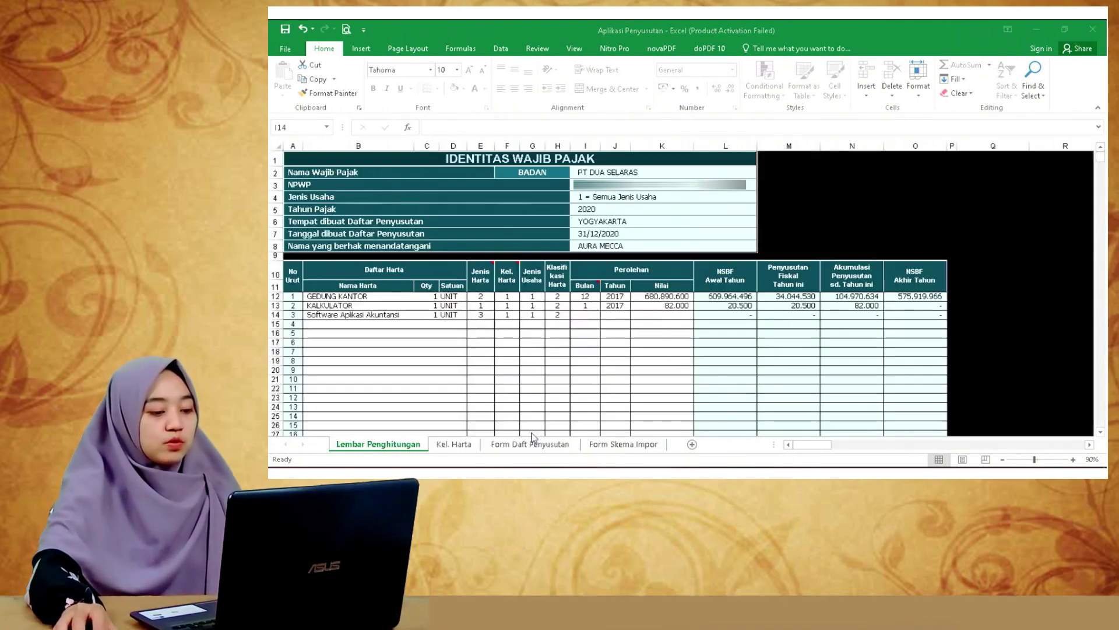
left_click(579, 316)
type("10")
key("Tab")
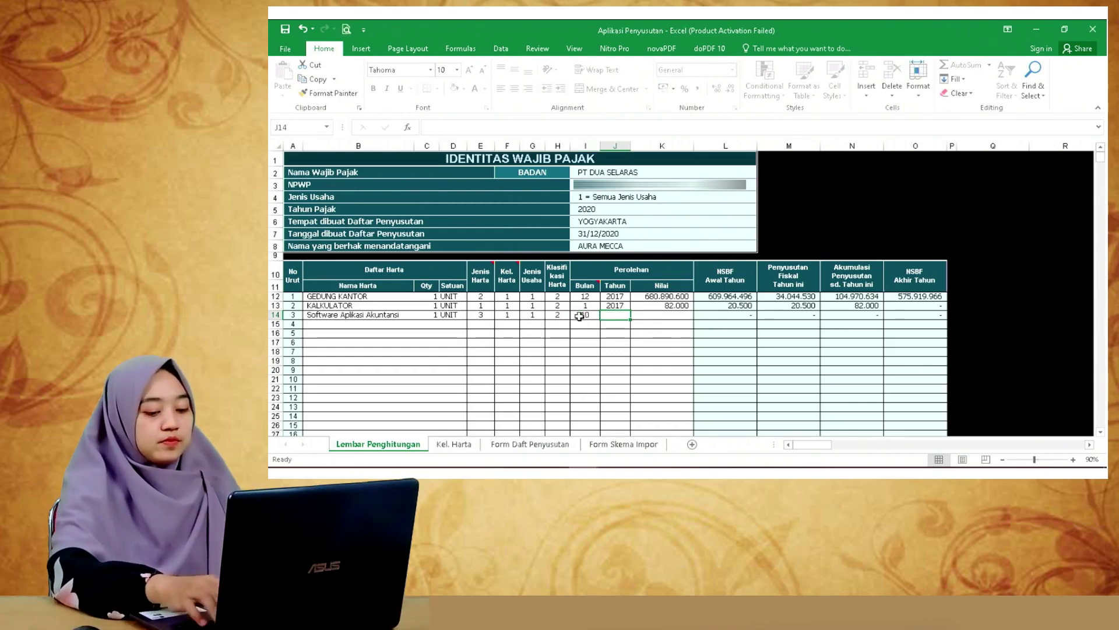
type("2020")
key("Tab")
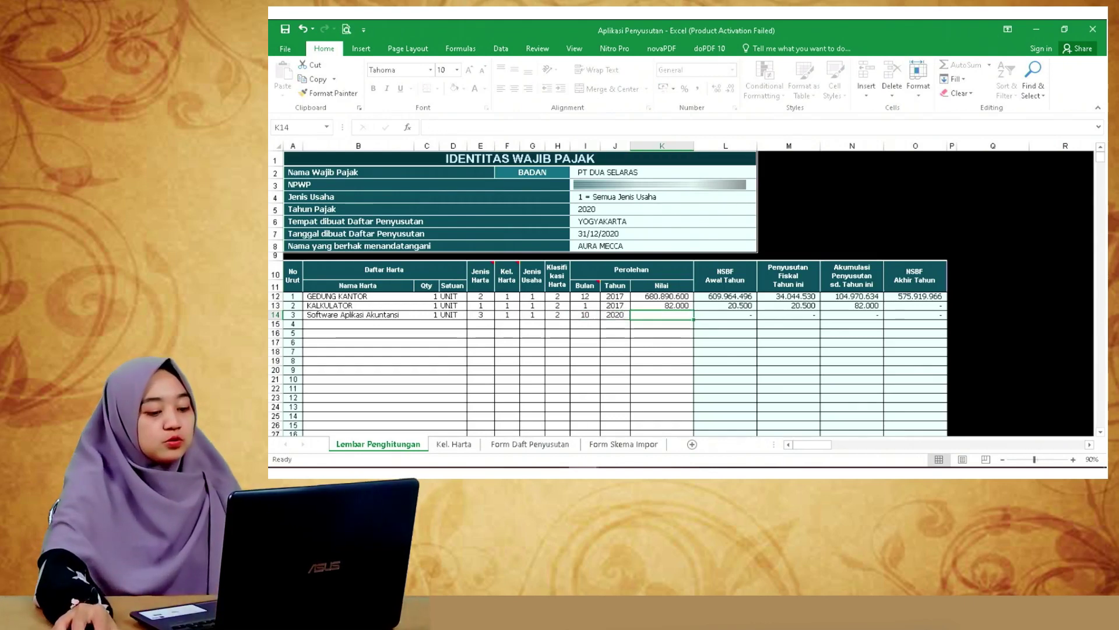
Step: Copy Software Aplikasi Akuntansi's acquisition value of 35.000.000 from the Penyusutan workbook into its Nilai cell in Aplikasi Penyusutan, and save the workbook
mouse_move(582, 472)
left_click(650, 418)
left_click(619, 334)
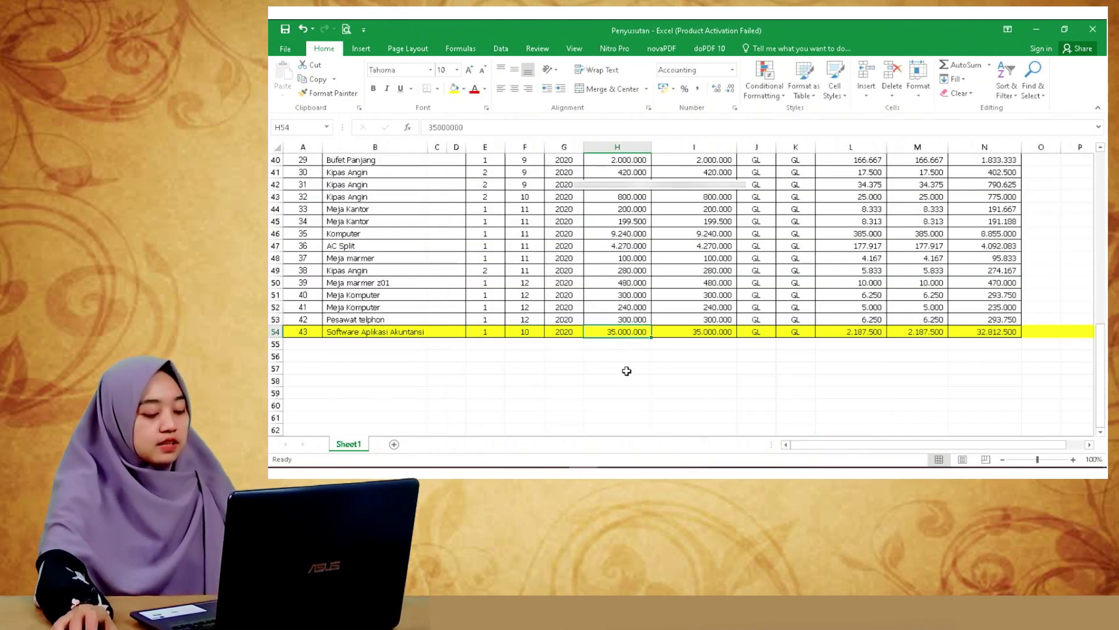
key("ctrl+c")
mouse_move(583, 472)
left_click(525, 434)
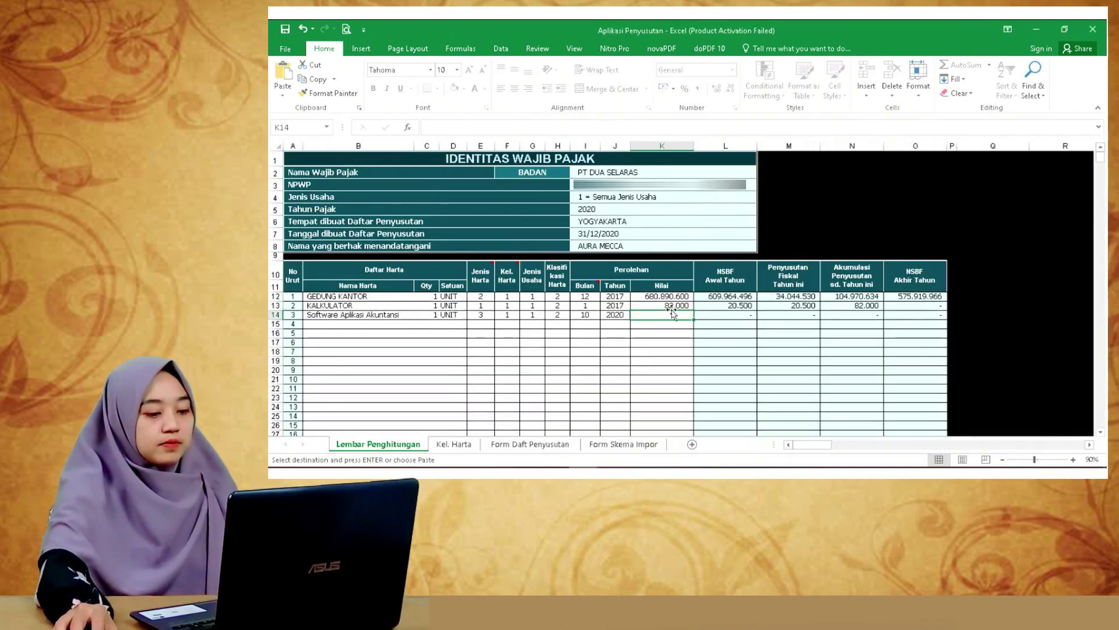
right_click(665, 314)
left_click(711, 122)
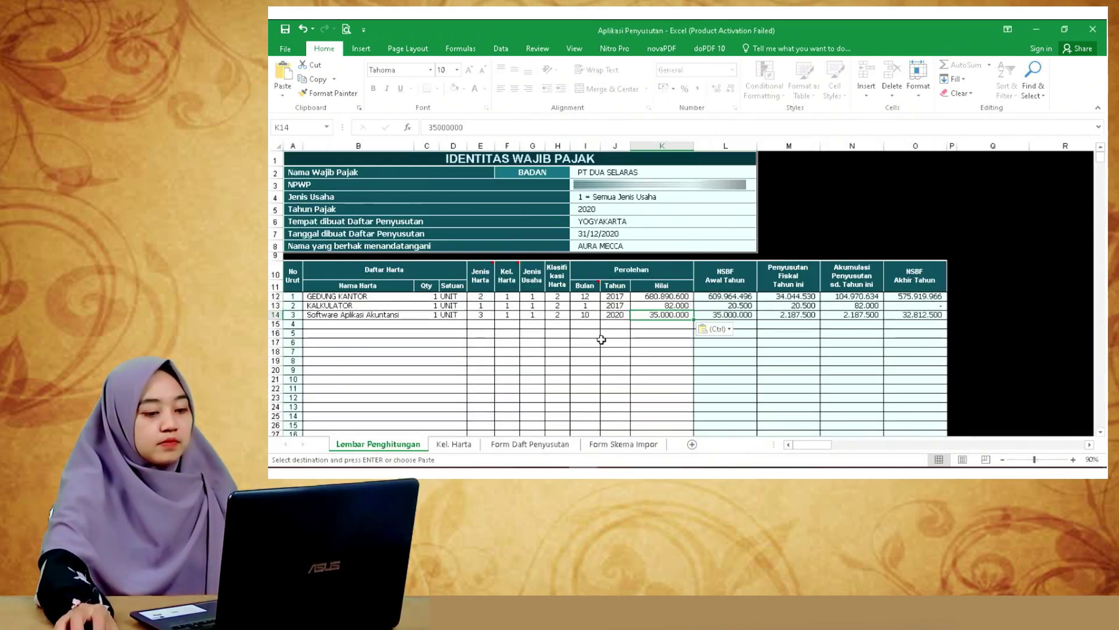
left_click(600, 344)
key("ctrl+s")
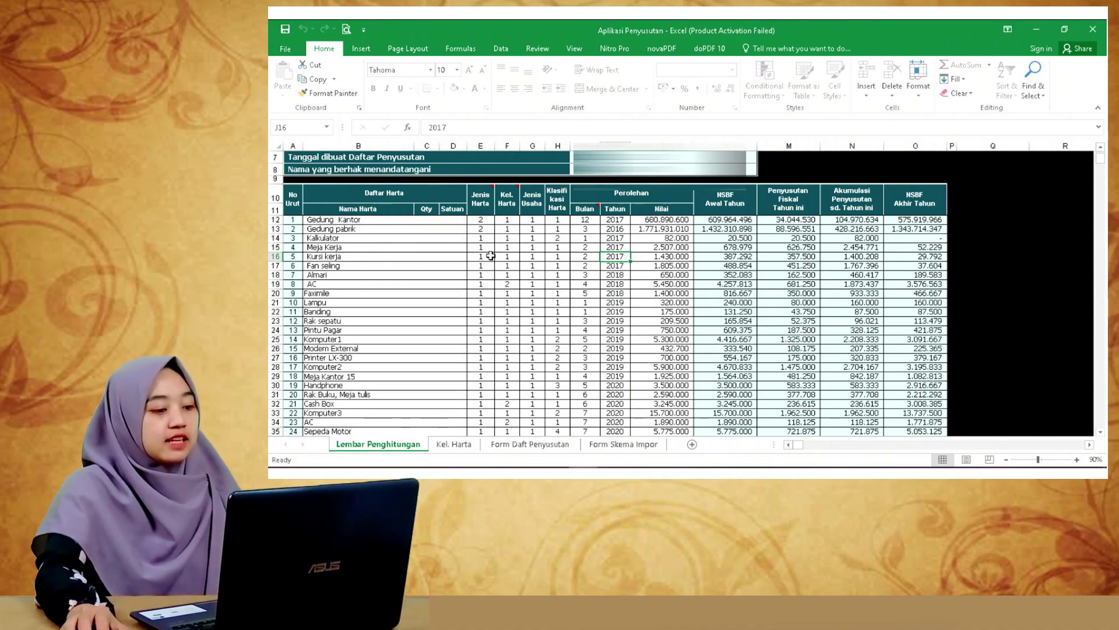
Step: Review the completed asset list on the Lembar Penghitungan sheet, from Gedung Kantor to Software Aplikasi Akuntansi
scroll(491, 255, "down", 4)
scroll(488, 264, "up", 6)
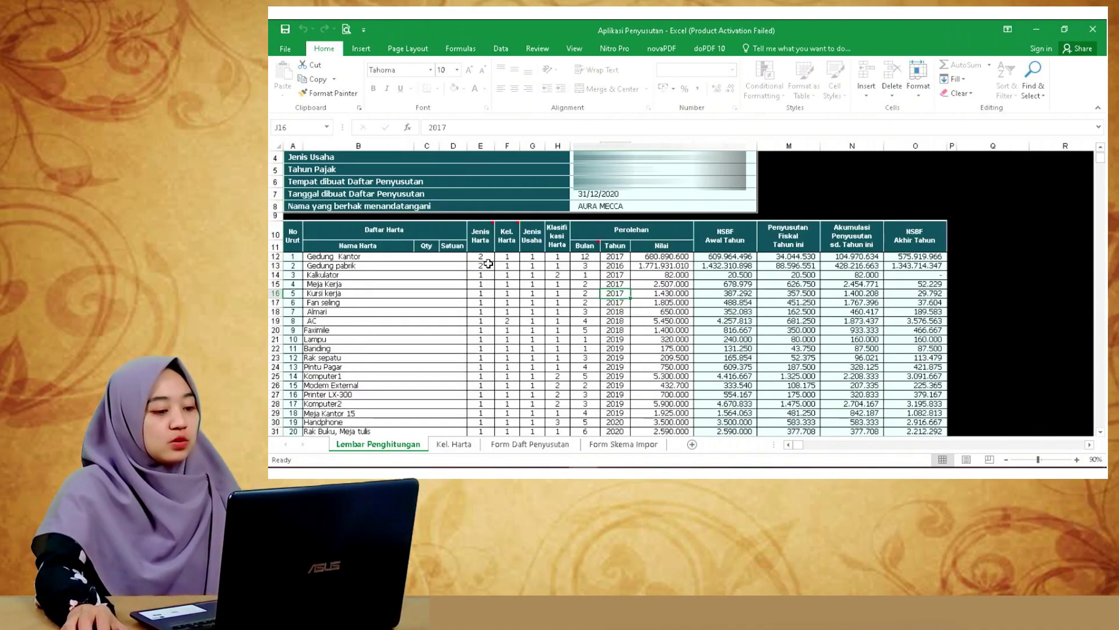
scroll(487, 261, "down", 10)
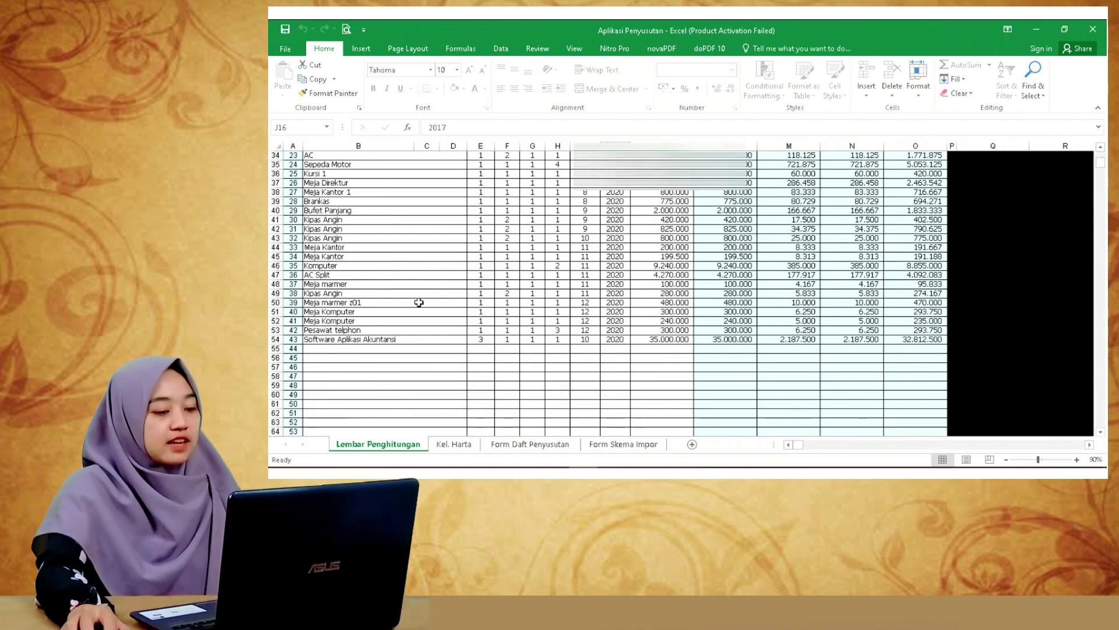
scroll(422, 289, "up", 8)
scroll(428, 300, "down", 2)
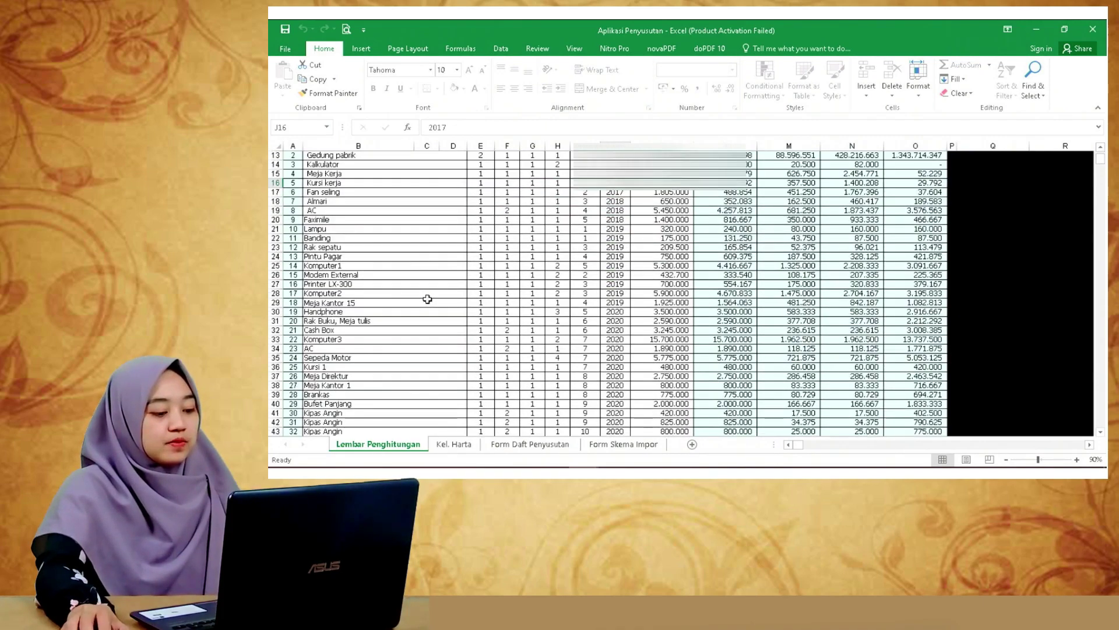
scroll(429, 302, "up", 4)
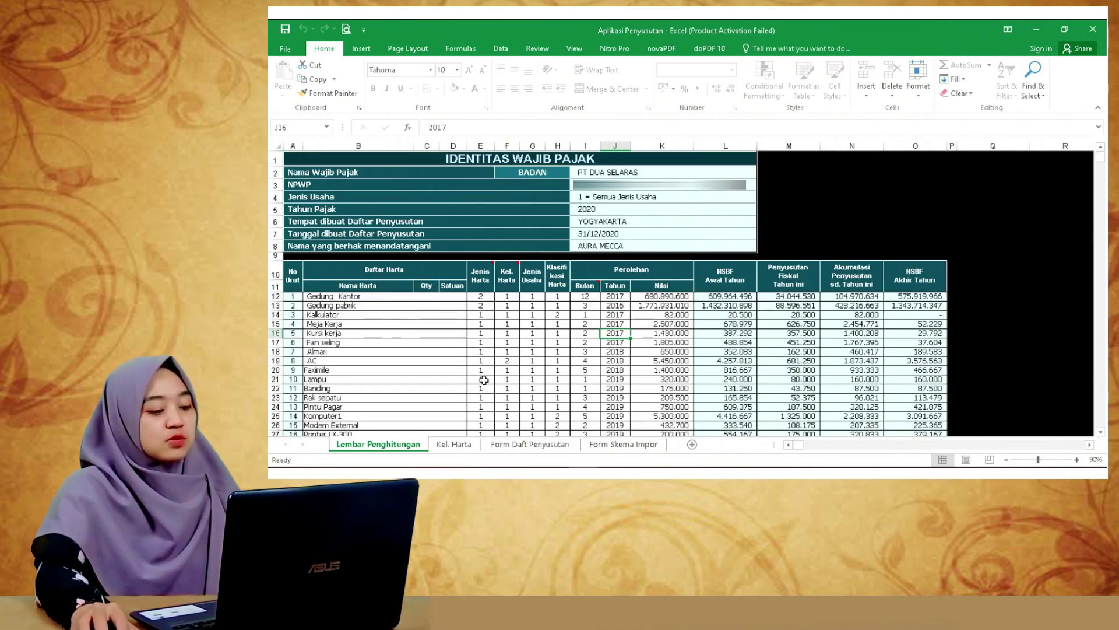
Step: Examine the fiscal depreciation and amortisation list on the Form Daft Penyusutan sheet from its heading to the last asset
left_click(524, 449)
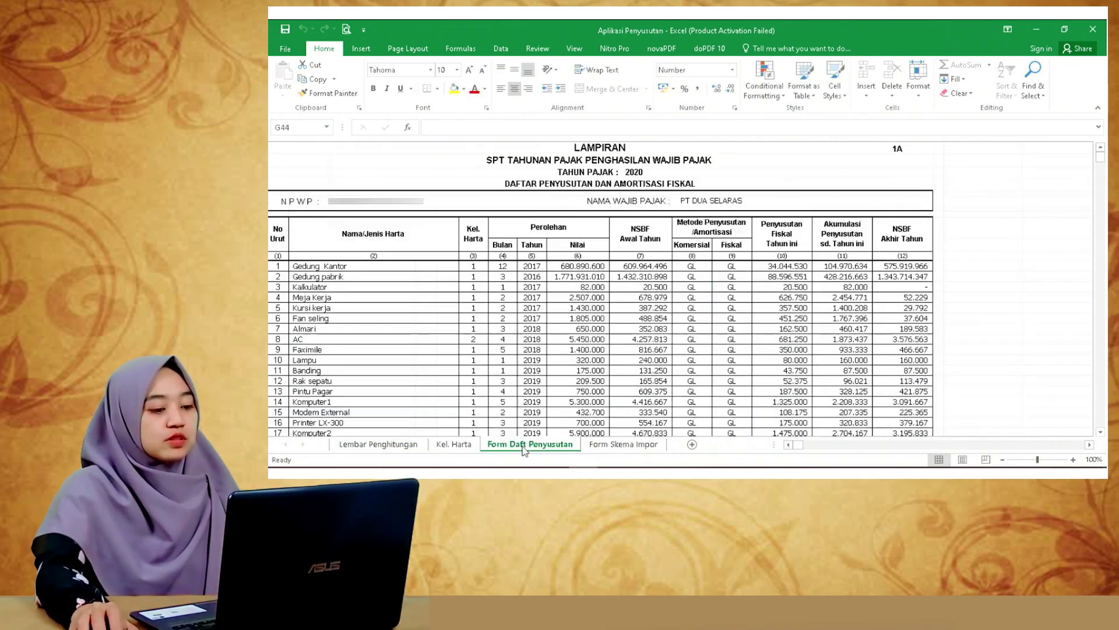
left_click(587, 150)
scroll(600, 231, "down", 11)
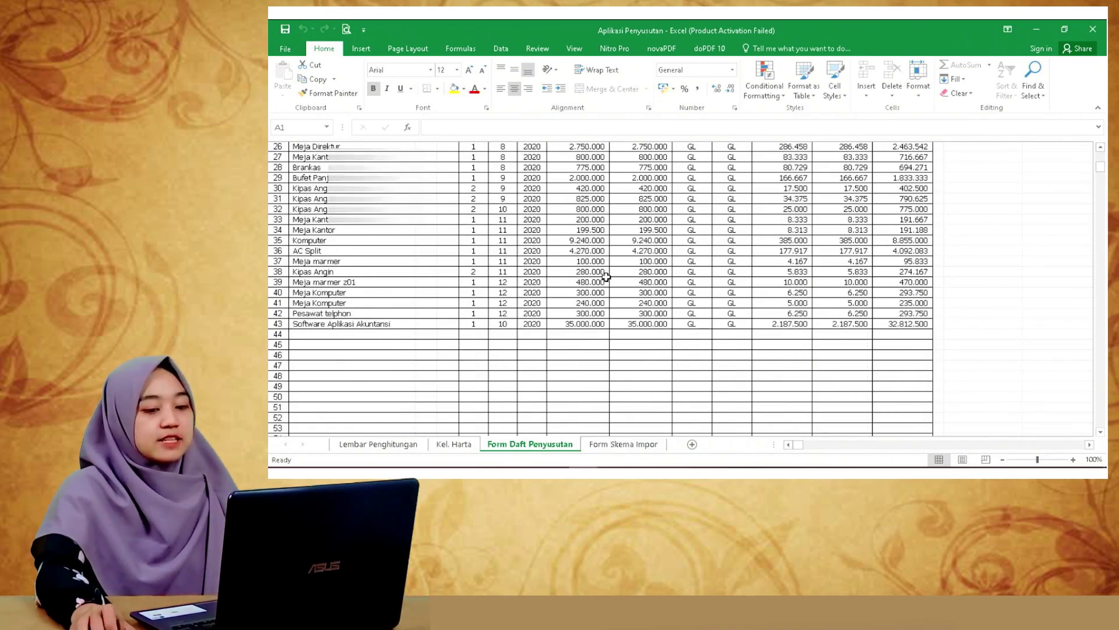
scroll(606, 277, "up", 11)
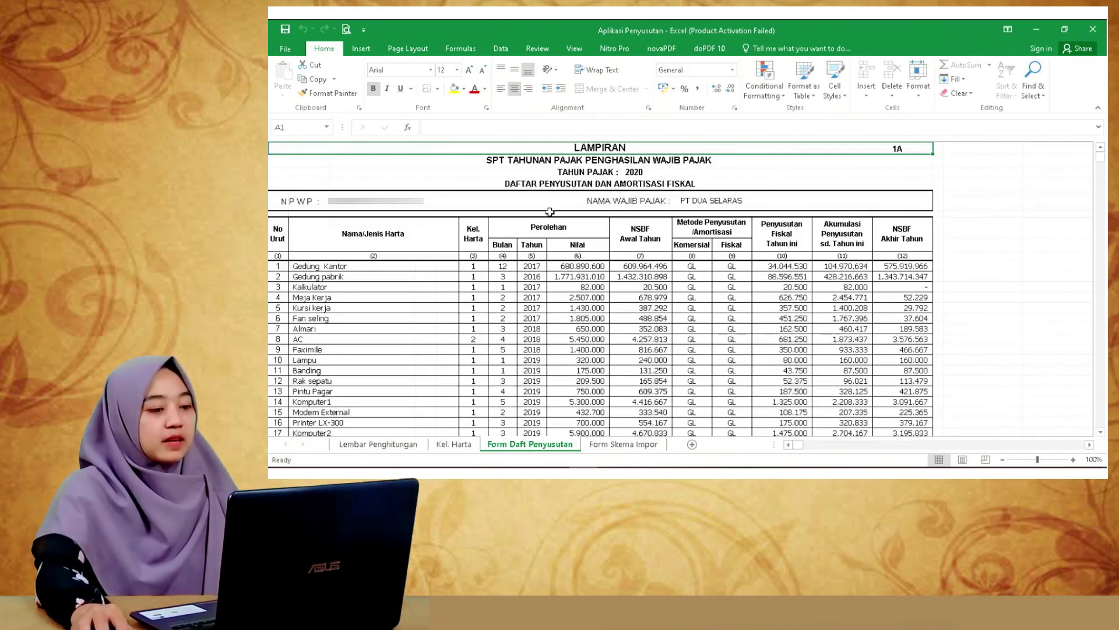
scroll(565, 226, "down", 10)
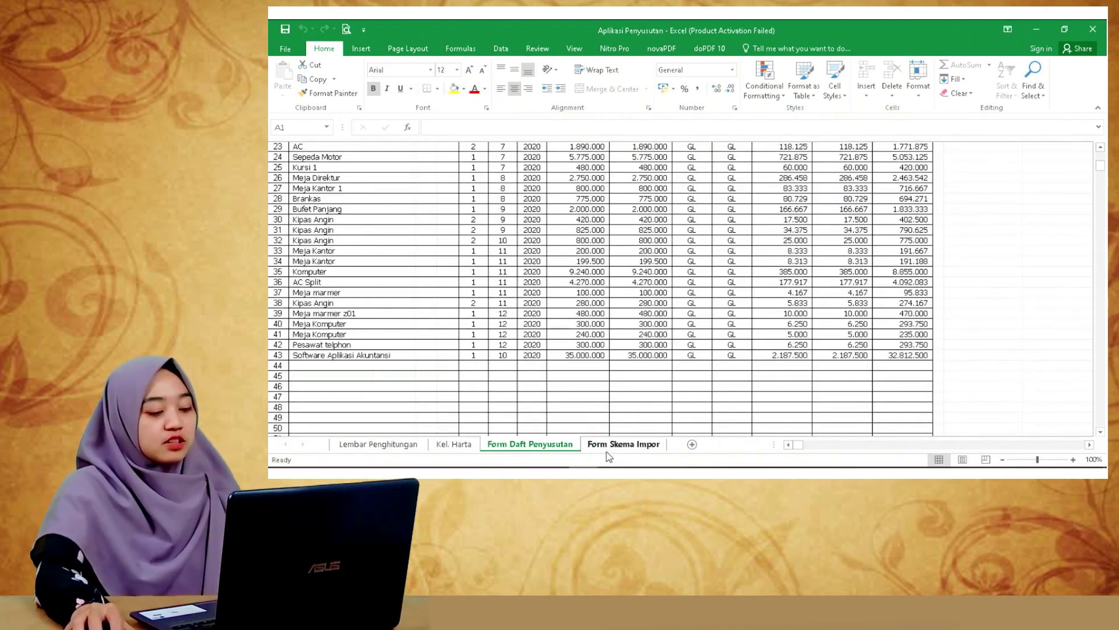
Step: Examine the asset codes, acquisition data and depreciation columns on the Form Skema Impor sheet
left_click(614, 446)
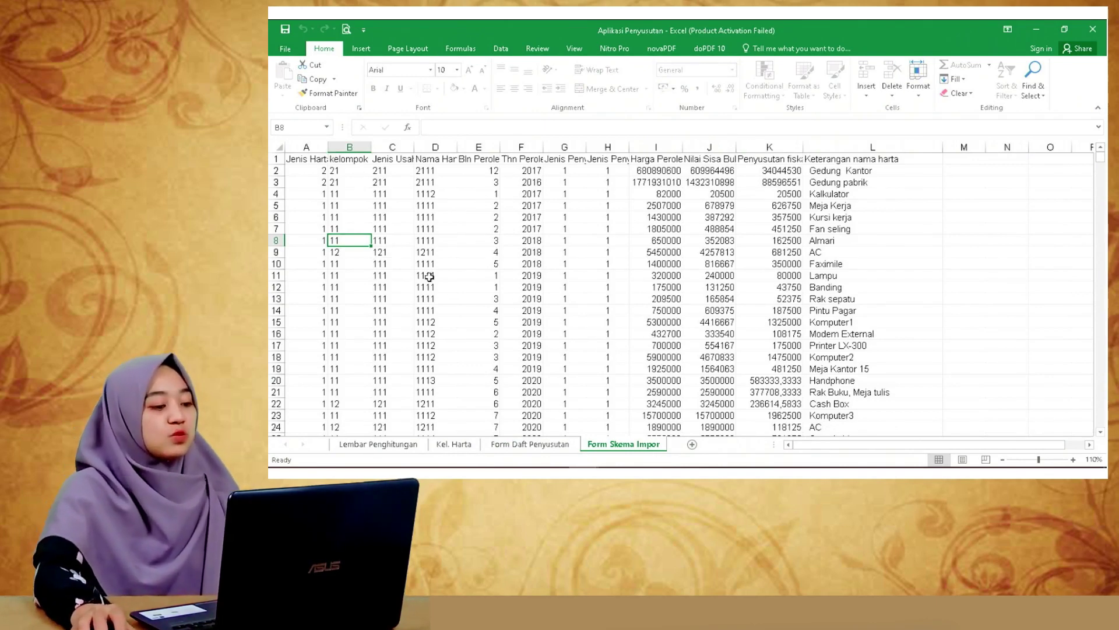
scroll(567, 300, "down", 4)
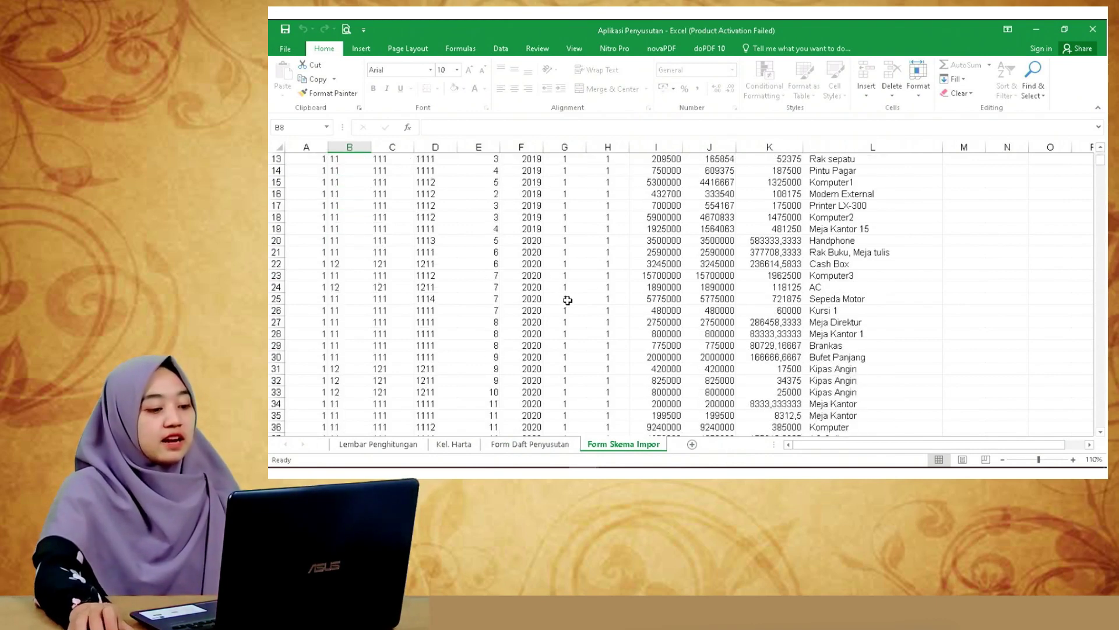
scroll(567, 300, "up", 4)
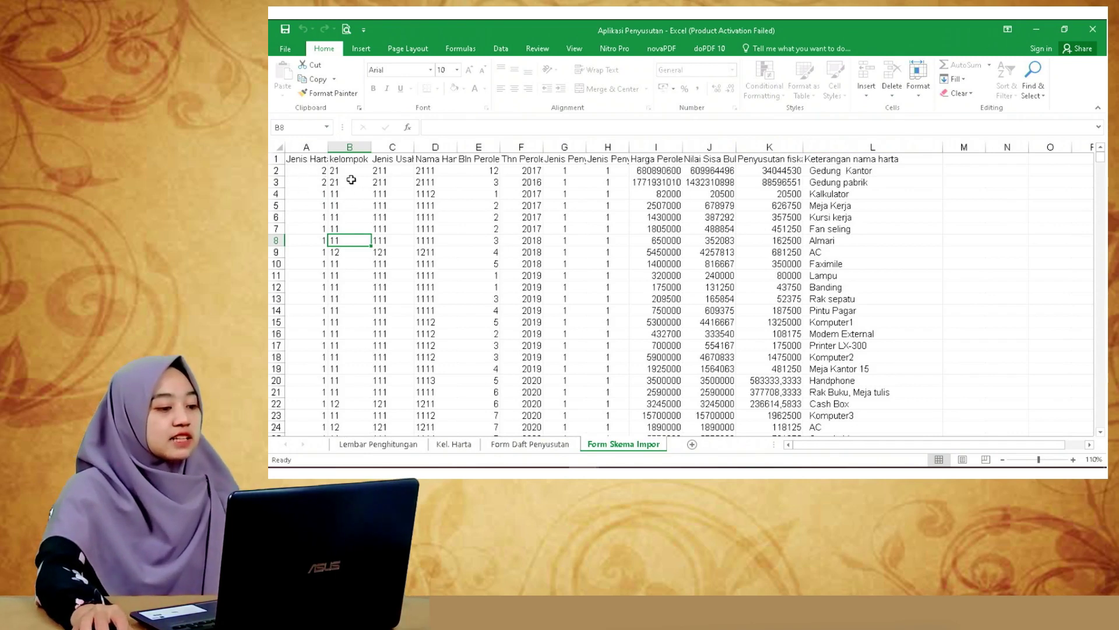
Step: Compare the asset rows and column headings on the Form Skema Impor sheet with the asset list on Lembar Penghitungan
left_click(357, 164)
left_click(384, 162)
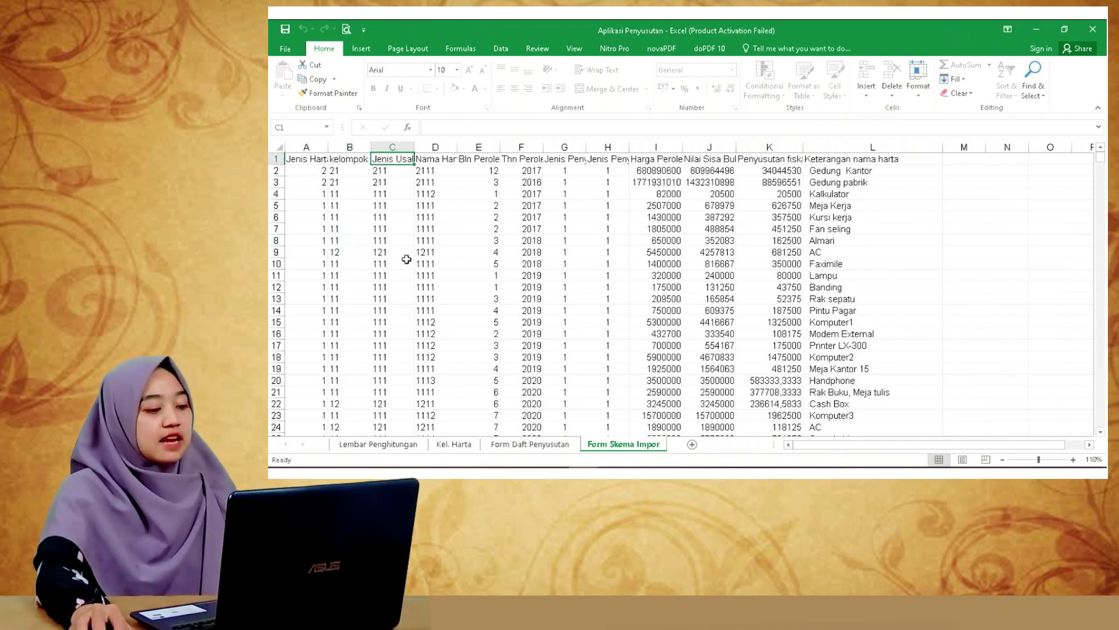
scroll(464, 343, "down", 1)
scroll(464, 343, "down", 5)
scroll(464, 341, "up", 6)
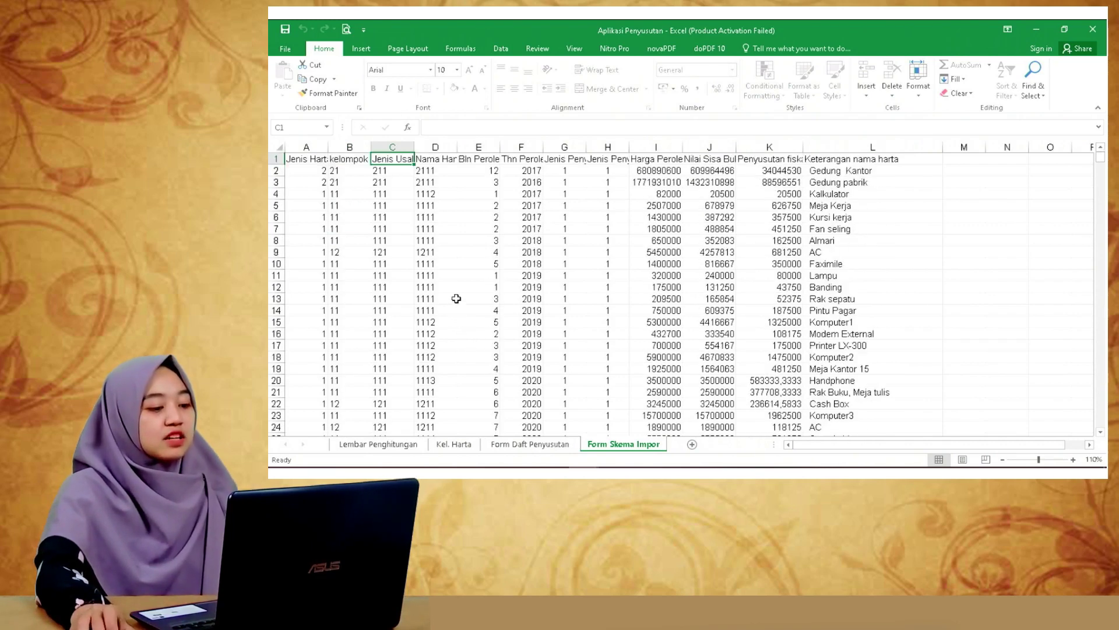
left_click(378, 444)
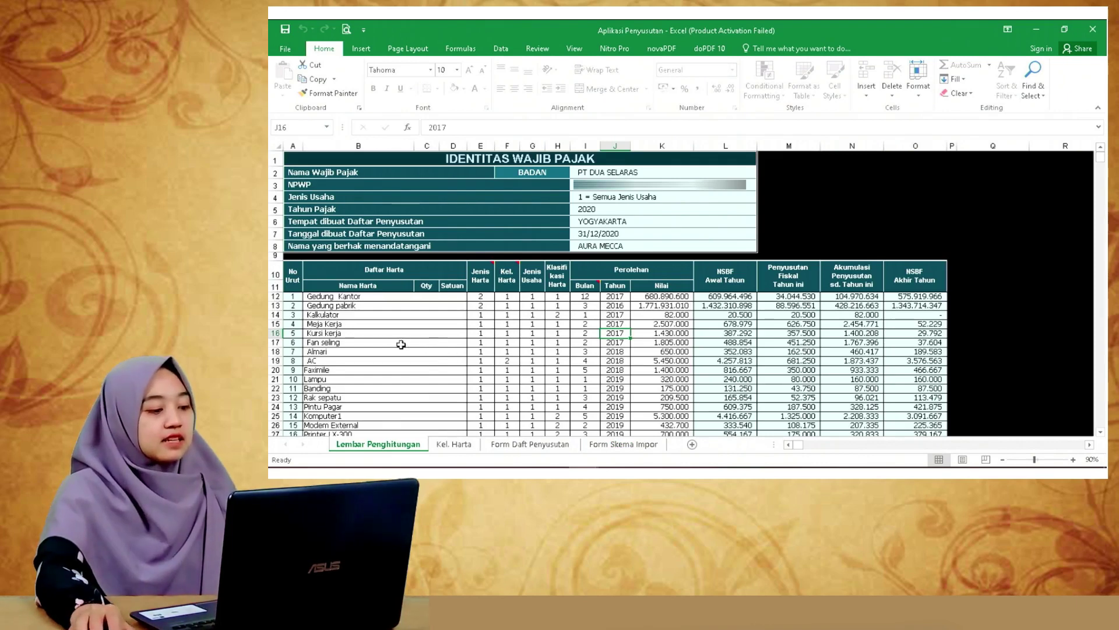
scroll(388, 350, "down", 6)
scroll(388, 355, "up", 6)
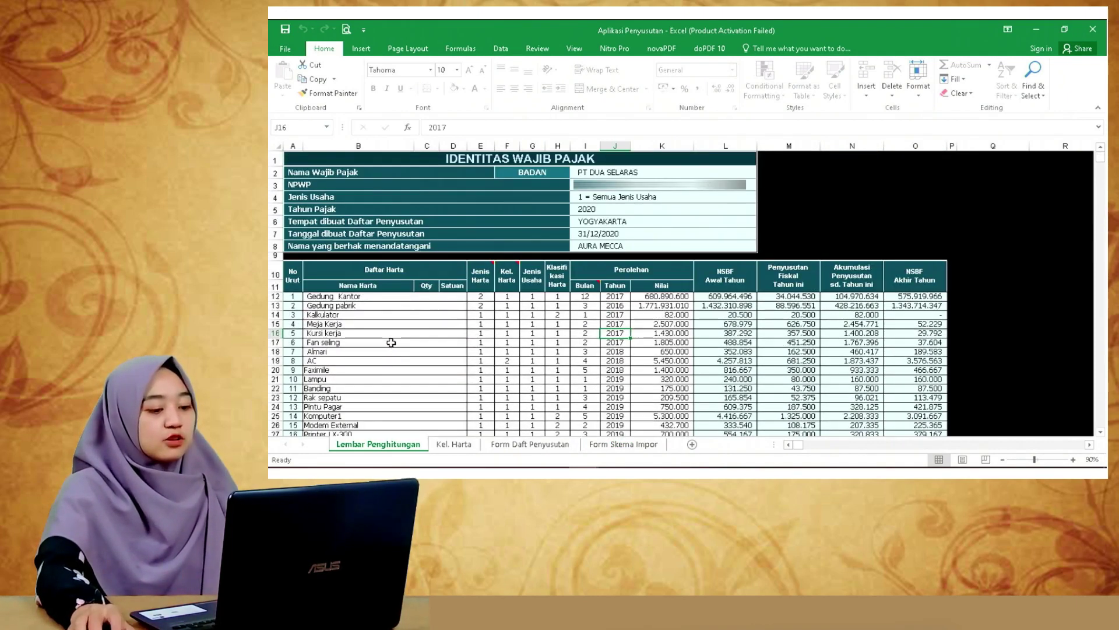
left_click(612, 446)
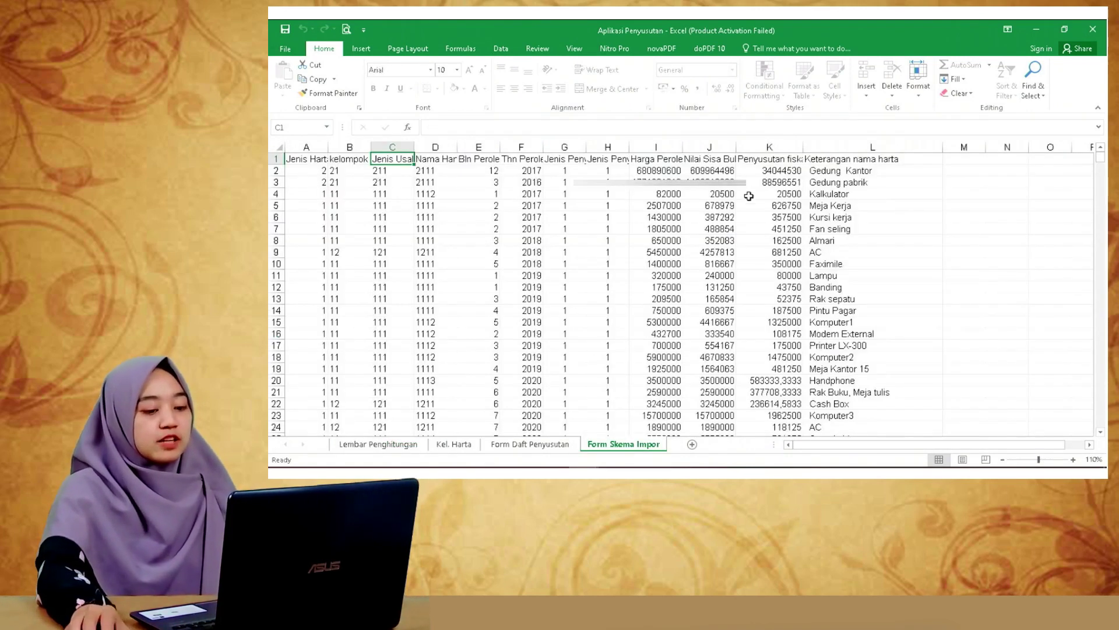
scroll(752, 344, "down", 10)
scroll(754, 341, "up", 4)
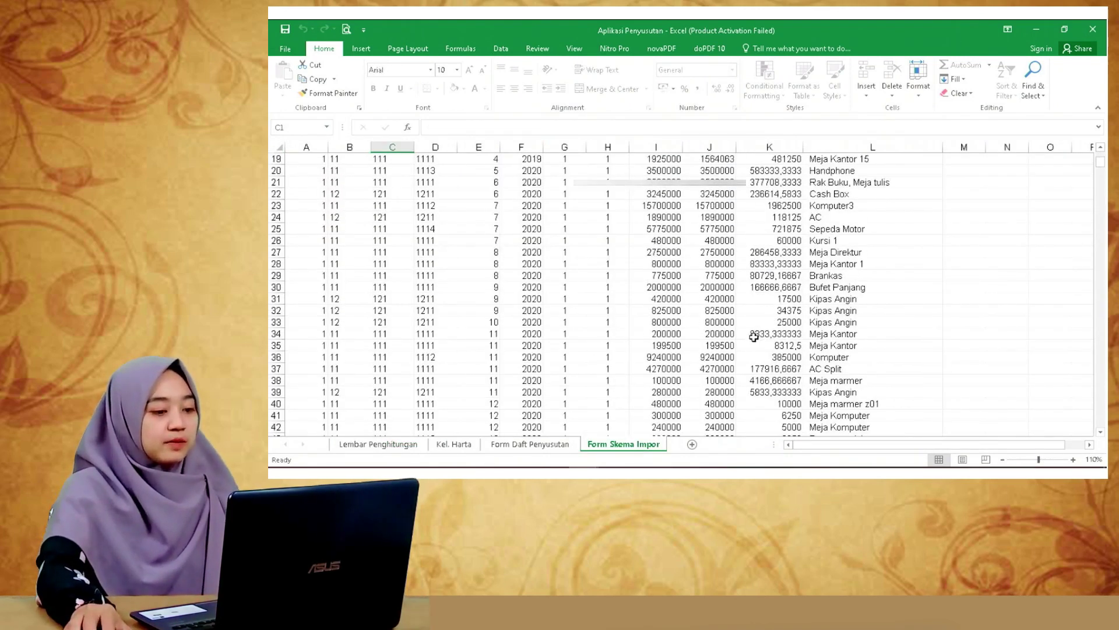
scroll(753, 337, "up", 6)
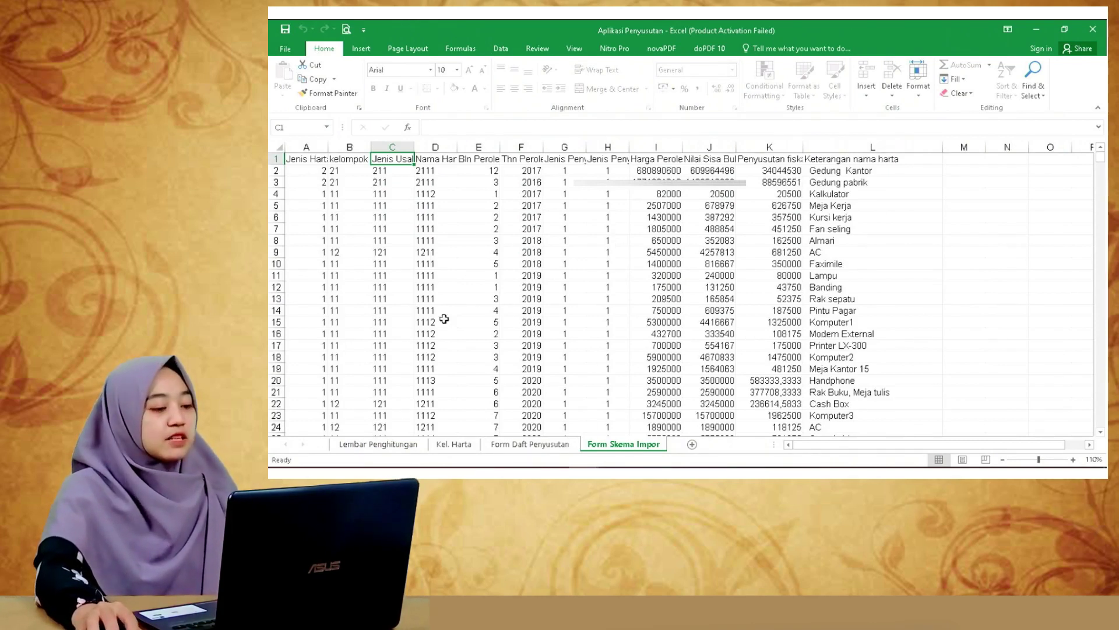
Step: Create a copy of the Form Skema Impor sheet in a new workbook
right_click(633, 448)
left_click(664, 347)
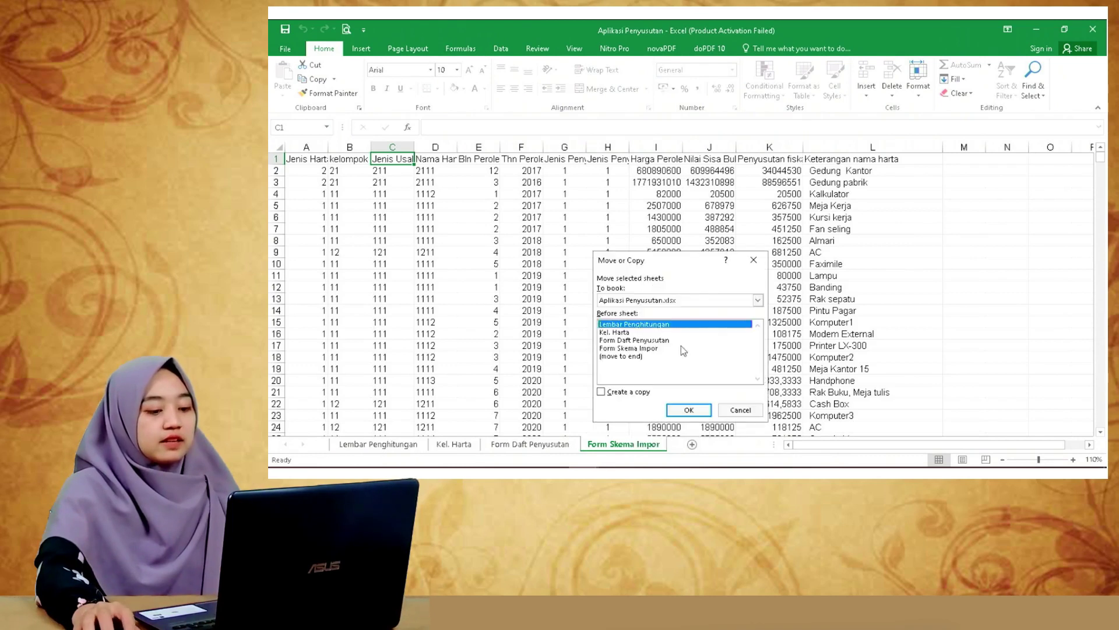
left_click(617, 391)
left_click(758, 300)
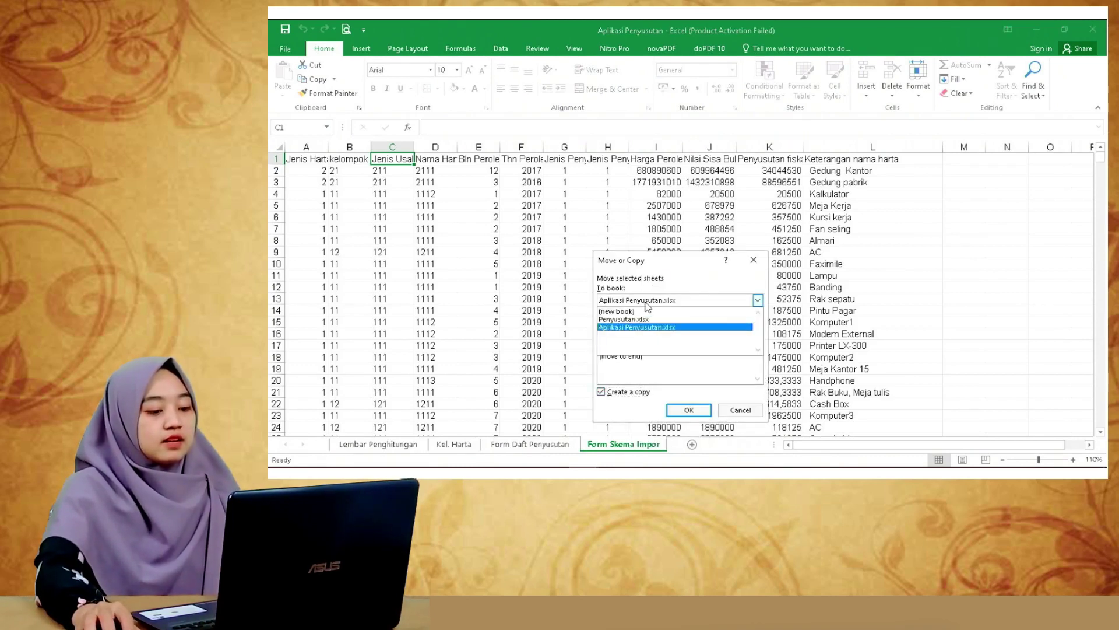
left_click(639, 312)
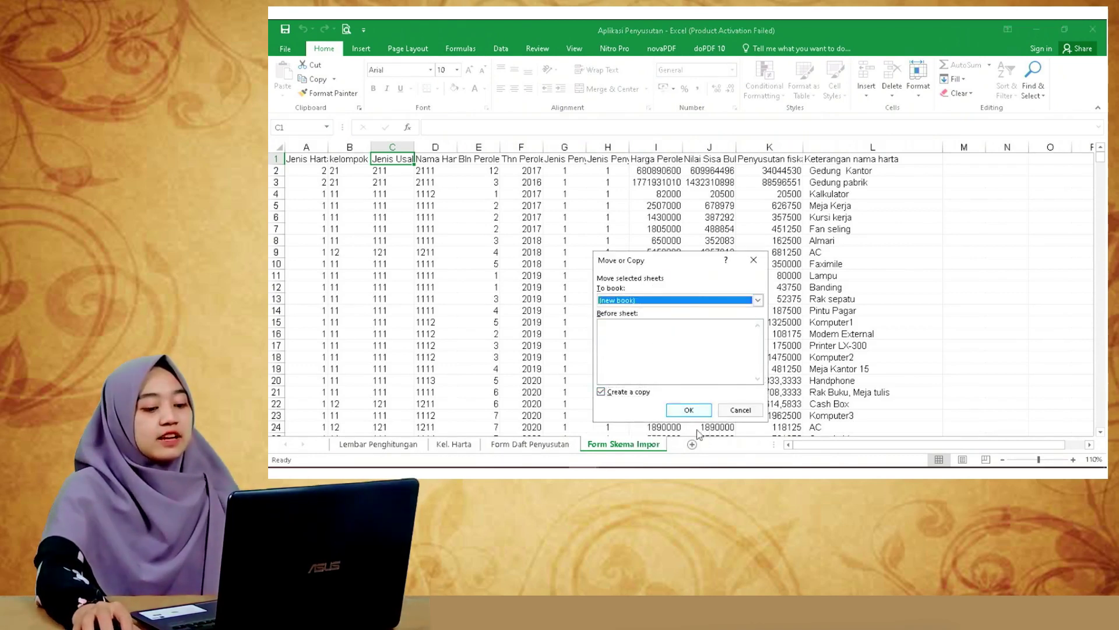
left_click(688, 410)
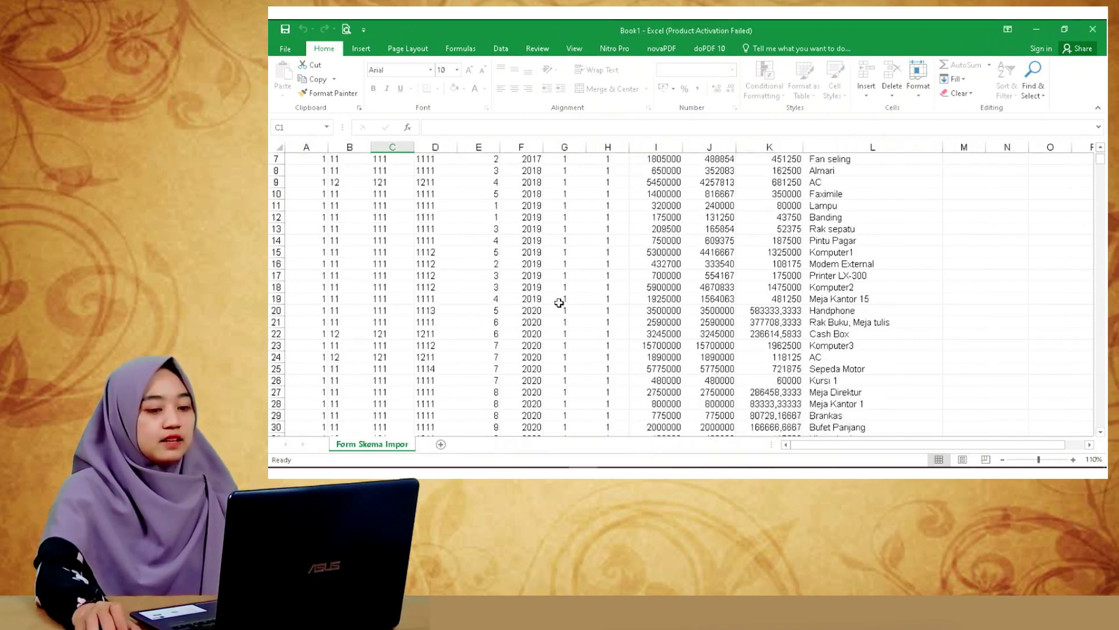
Step: Save the new workbook in the REKAMAN folder as "import penyusutan terbaru" in CSV (Comma delimited) format, keeping that format
left_click(284, 46)
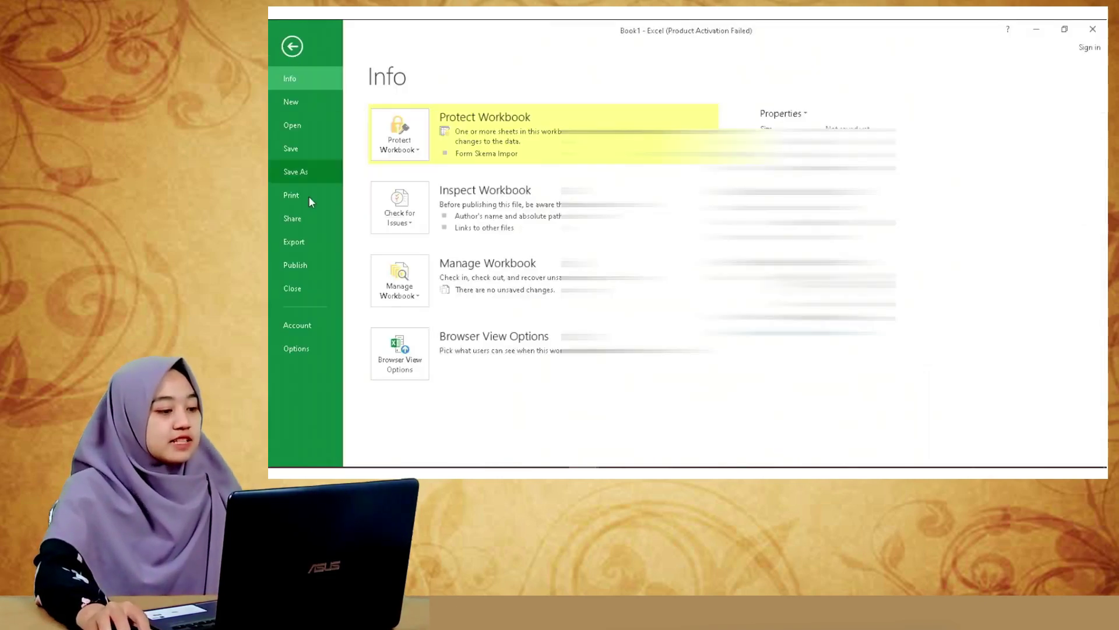
left_click(309, 170)
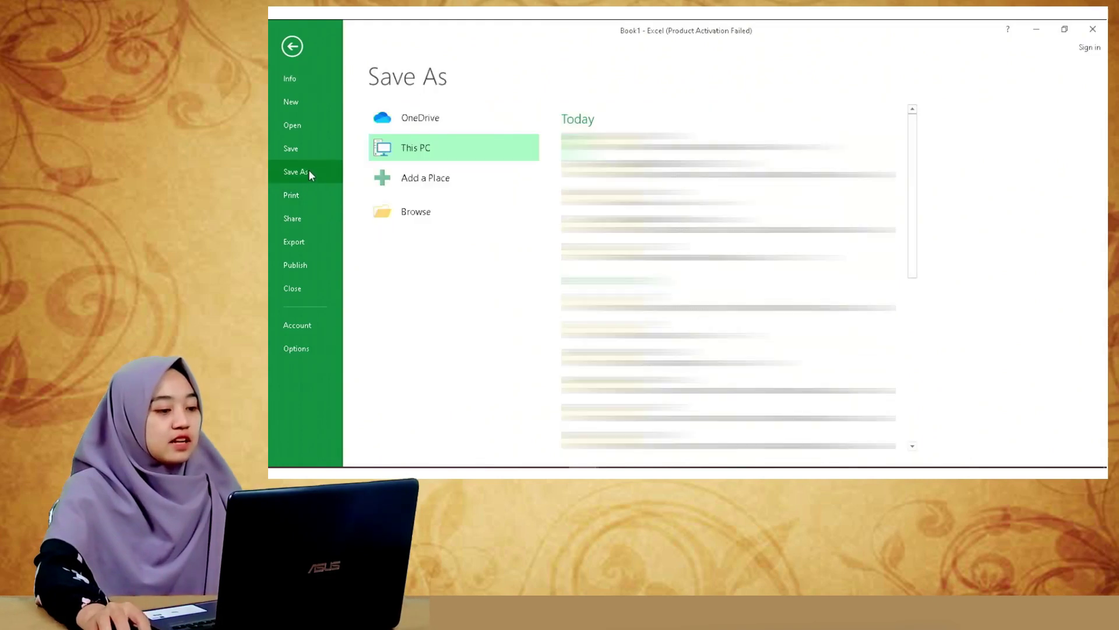
left_click(416, 213)
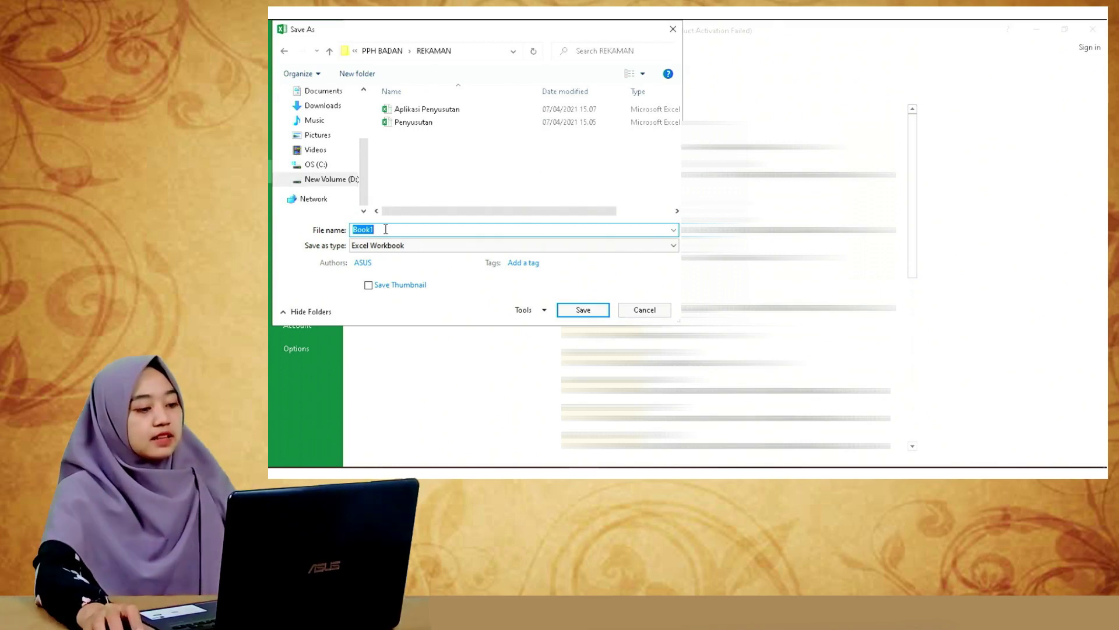
key("ctrl+v")
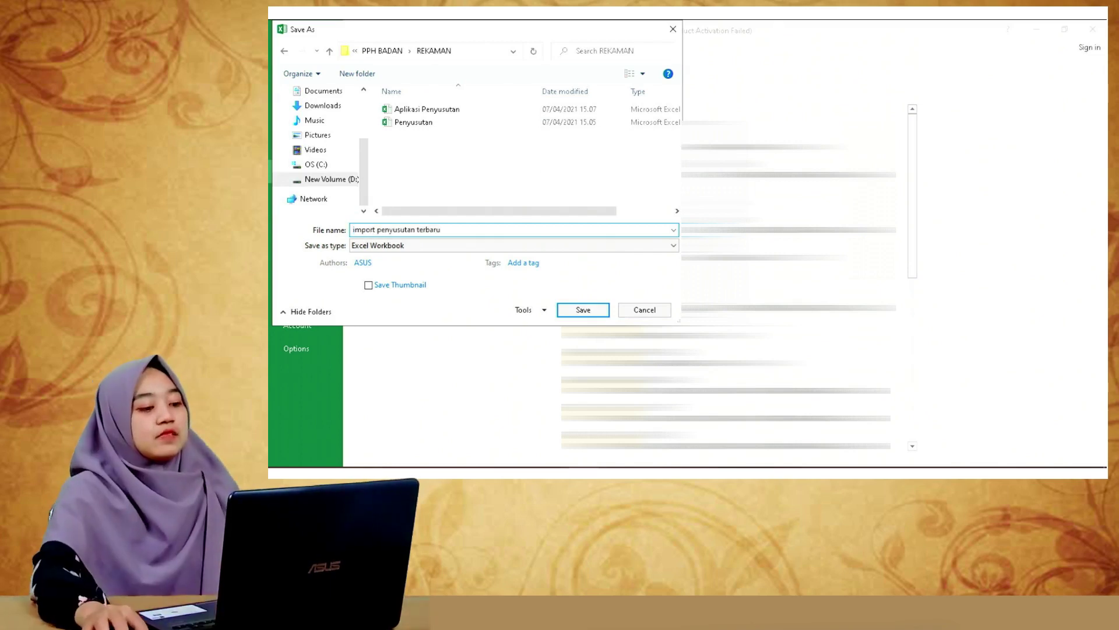
left_click(415, 245)
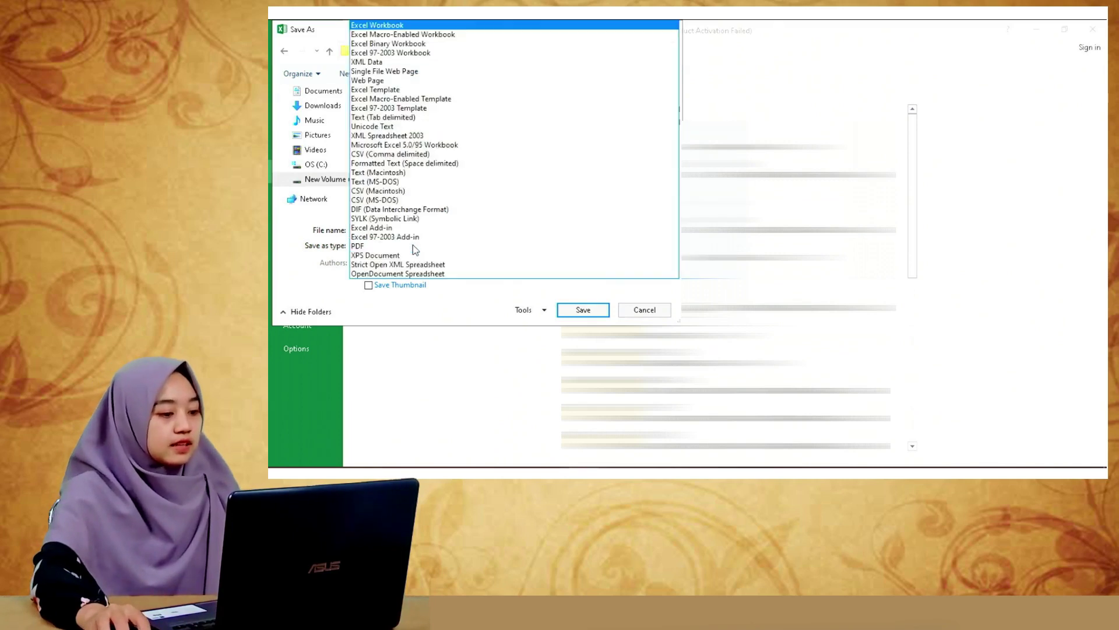
left_click(406, 154)
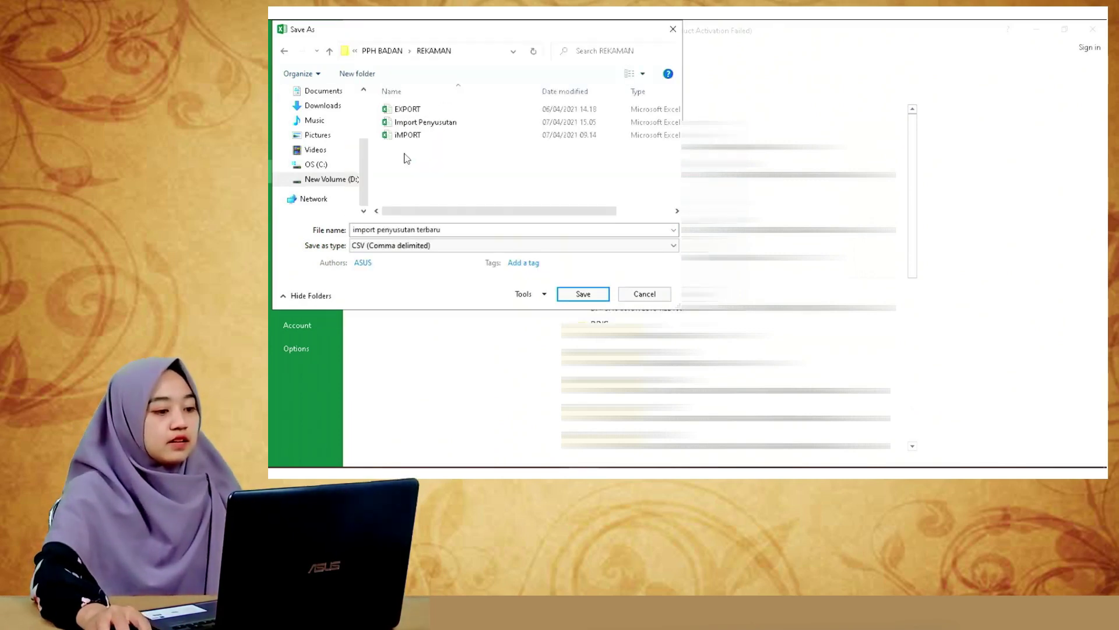
left_click(578, 295)
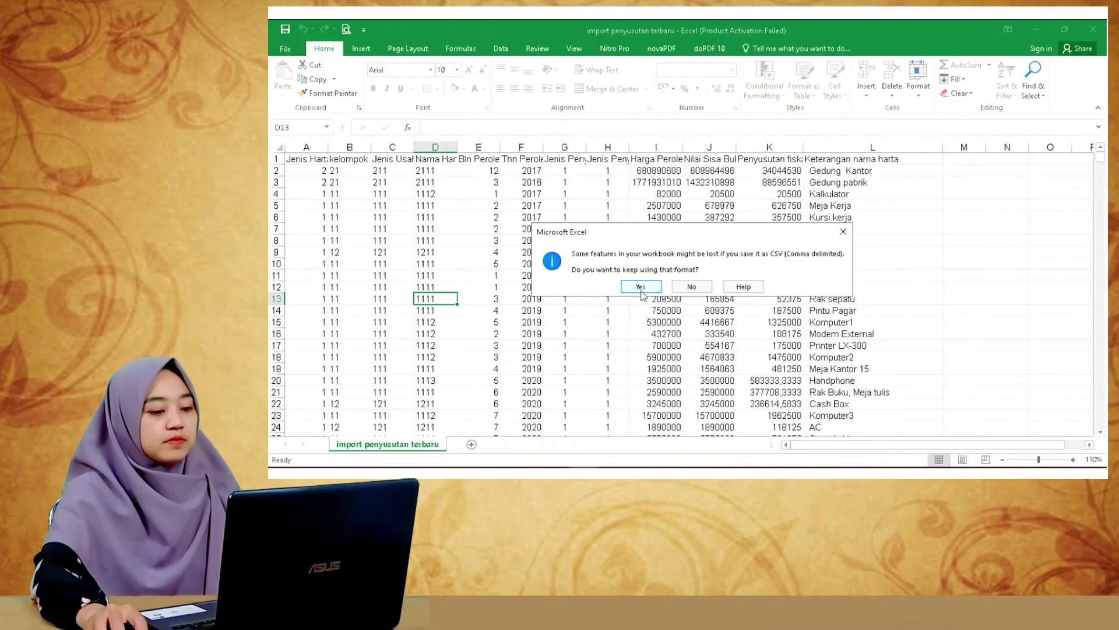
left_click(640, 286)
Step: Open import penyusutan terbaru from the REKAMAN folder and review its asset rows down to Software Aplikasi Akuntansi
key("alt+Tab")
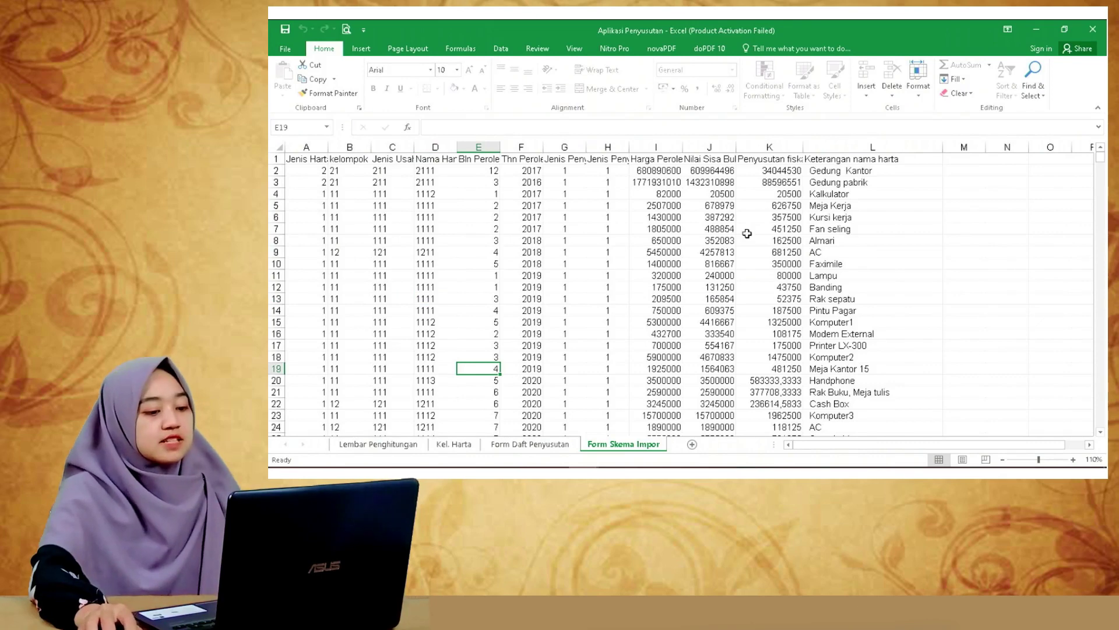
key("alt+Tab")
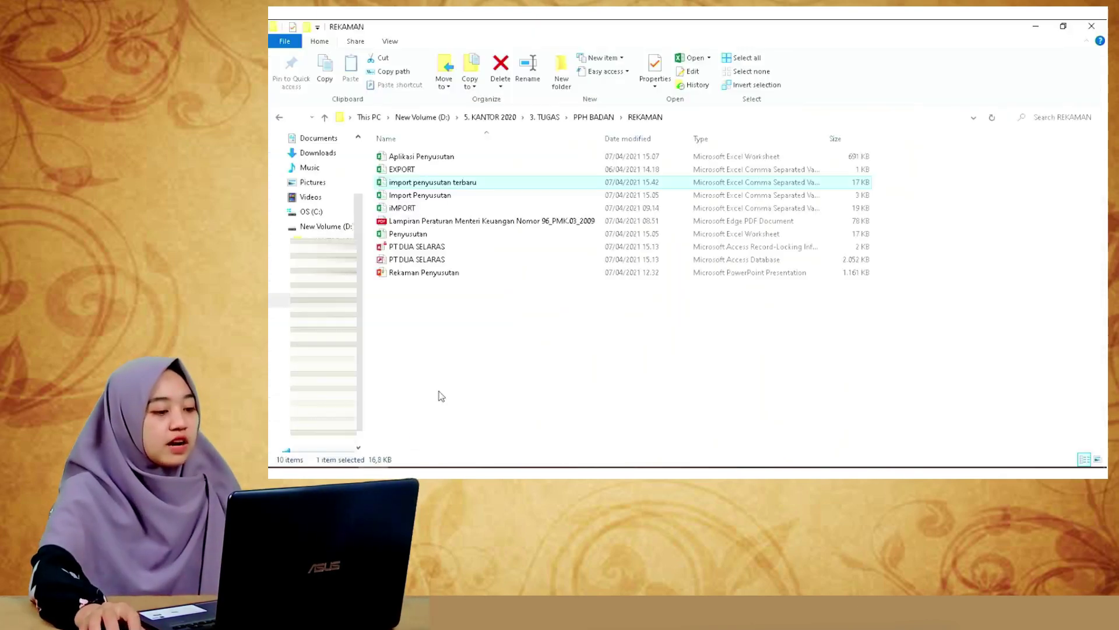
double_click(460, 182)
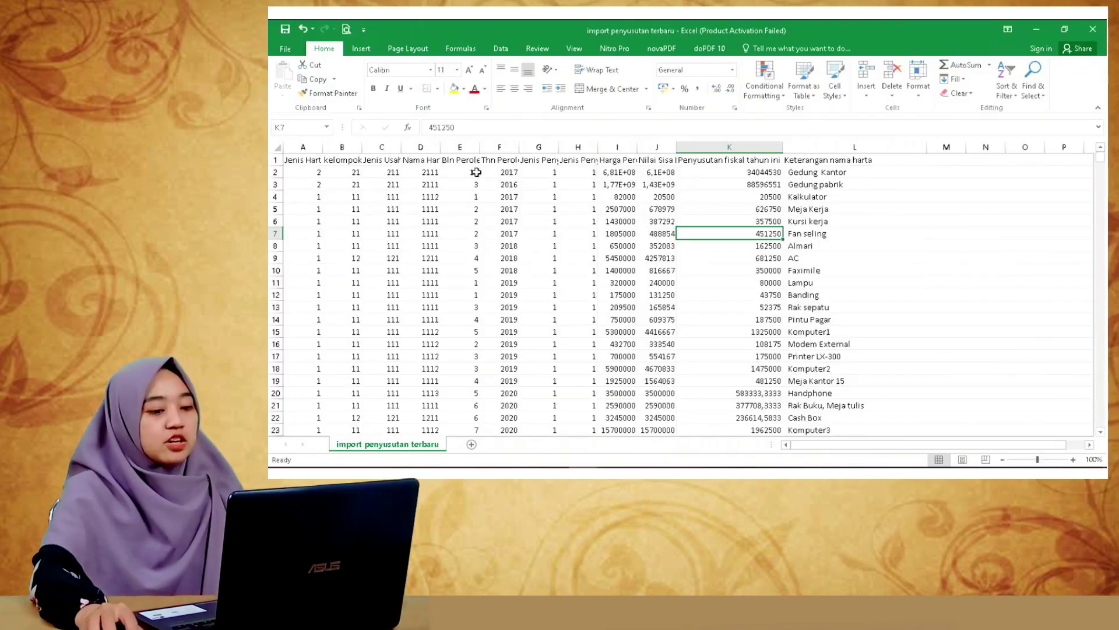
scroll(835, 175, "down", 10)
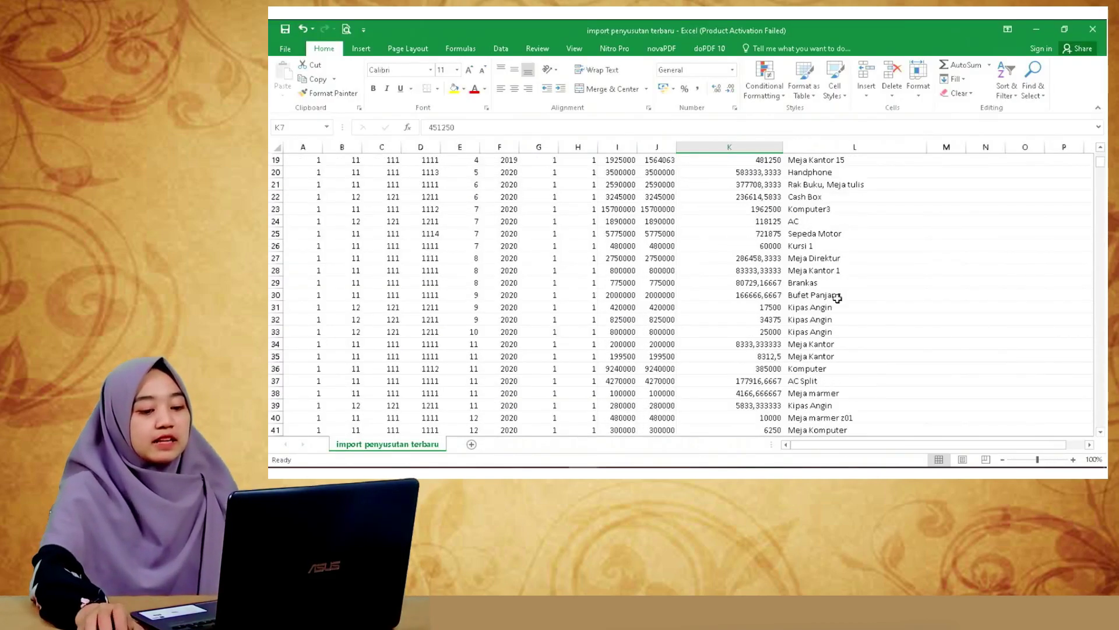
scroll(837, 311, "up", 10)
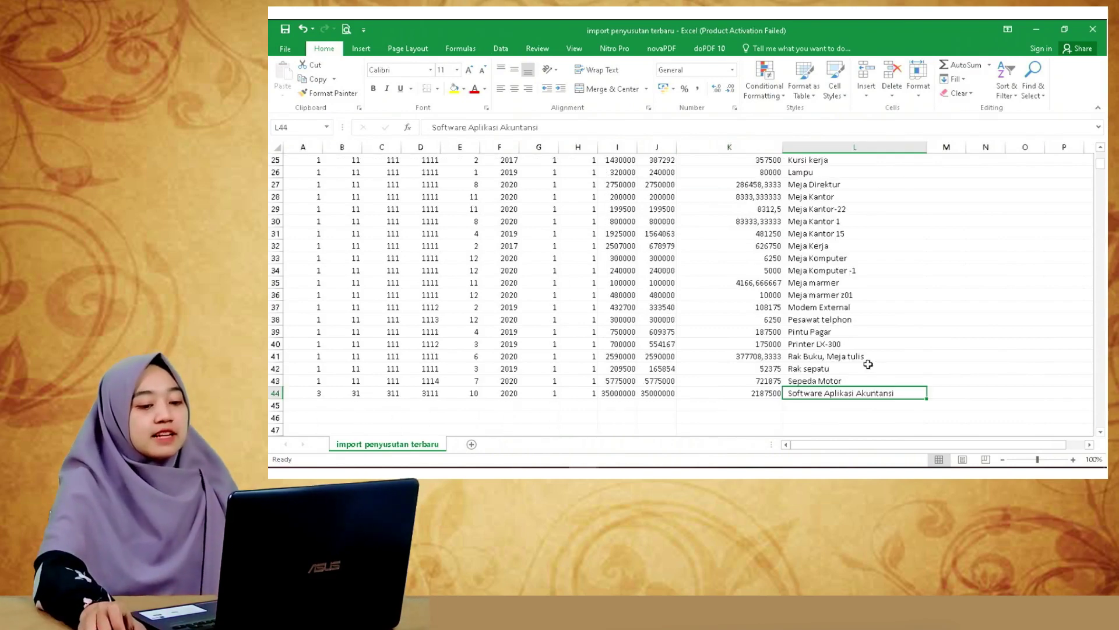
scroll(868, 364, "up", 8)
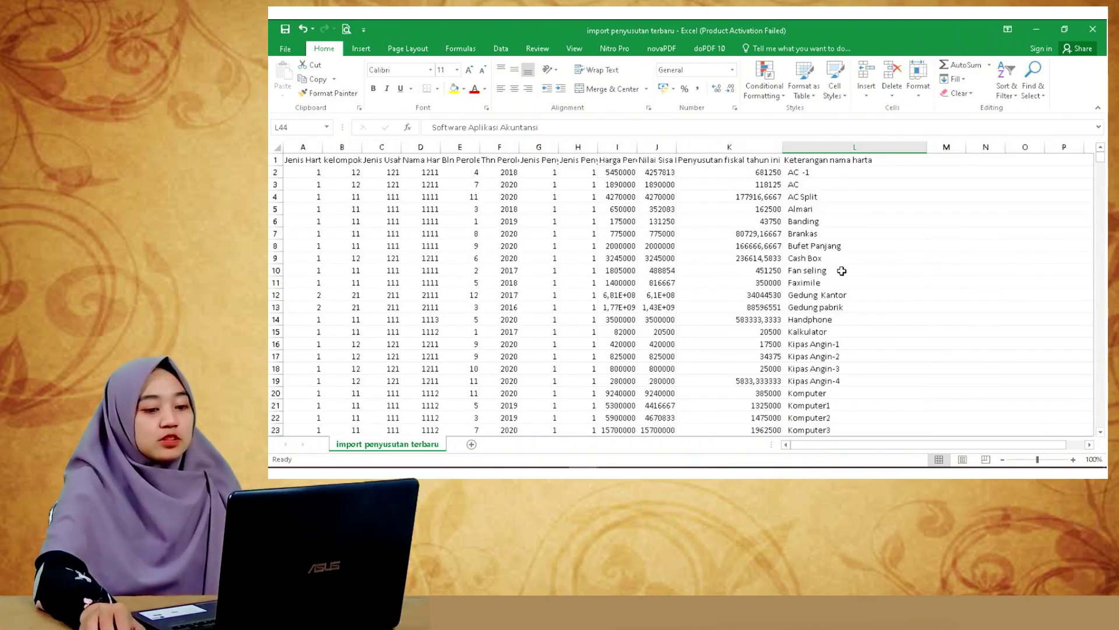
scroll(847, 342, "down", 11)
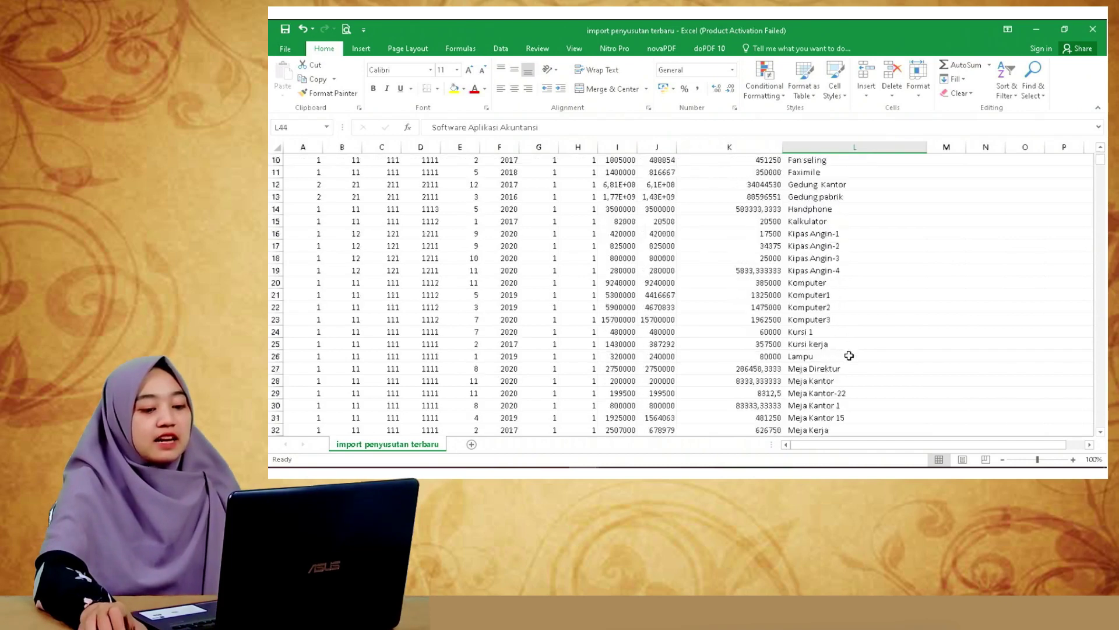
Step: Save the import penyusutan terbaru file in CSV format and close it with its changes kept
left_click(285, 28)
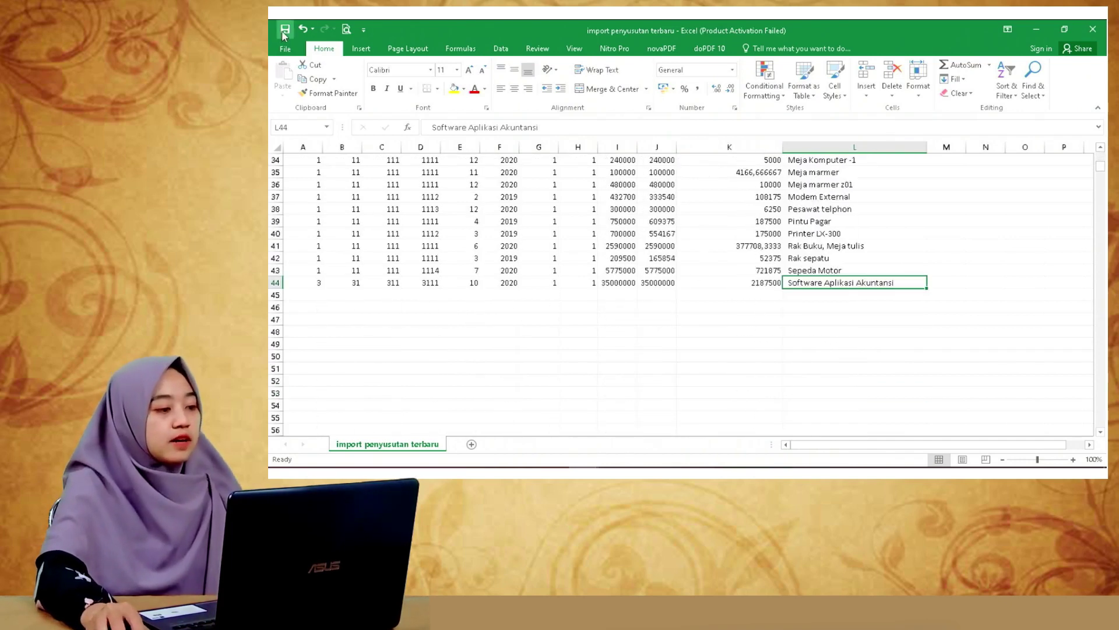
left_click(641, 285)
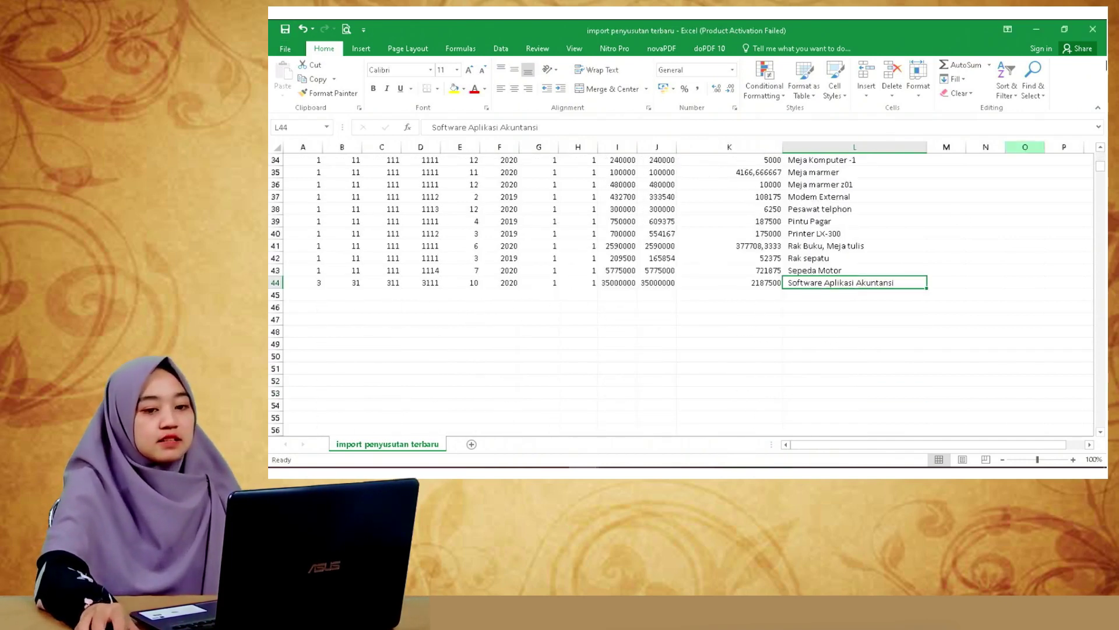
left_click(1104, 23)
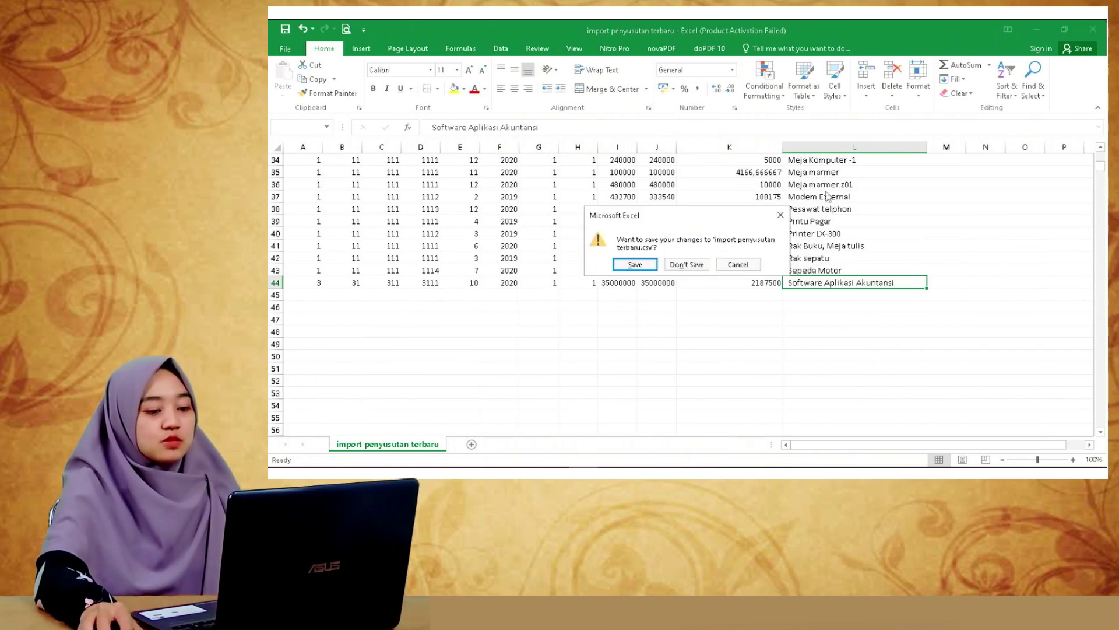
left_click(634, 265)
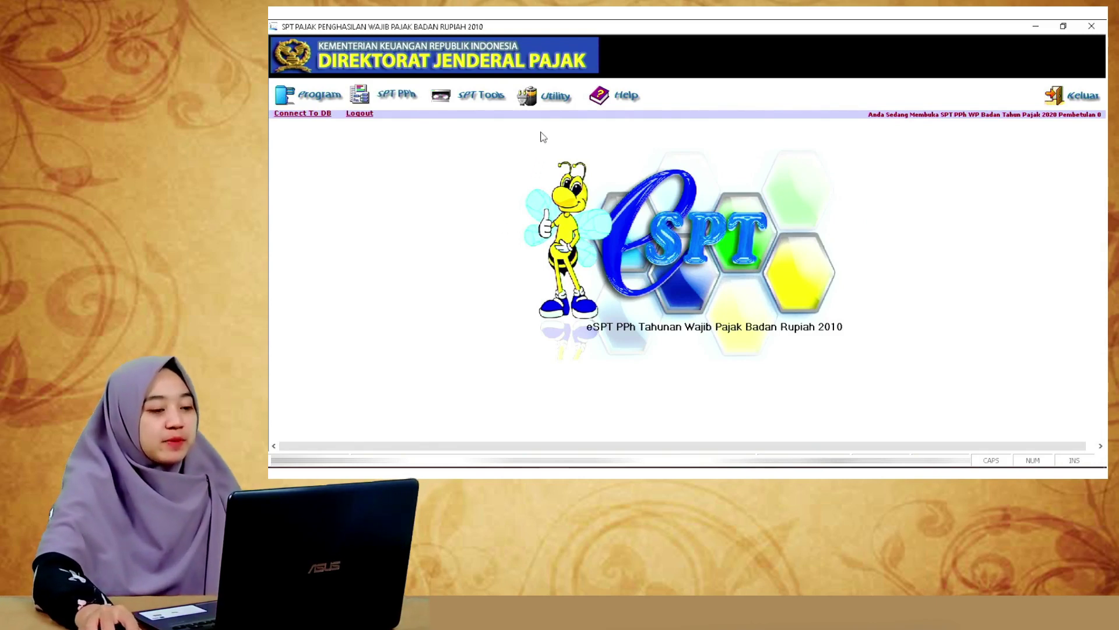
Step: Start a data import for Penyusutan dan Amortisasi Fiskal Badan and load Import Penyusutan terbaru from the REKAMAN folder
left_click(552, 99)
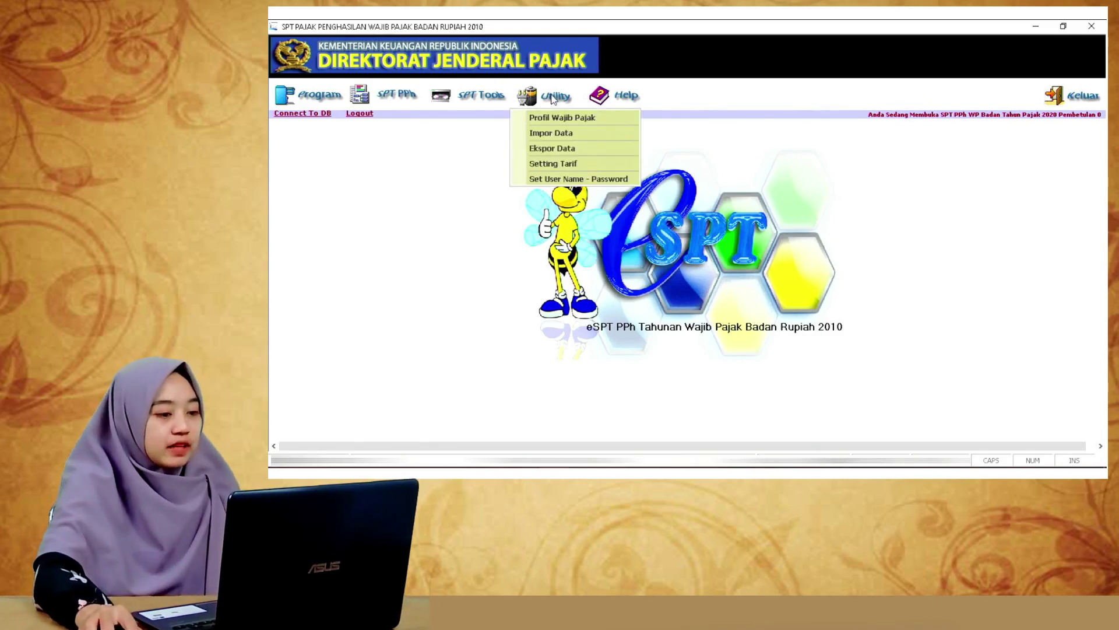
left_click(557, 132)
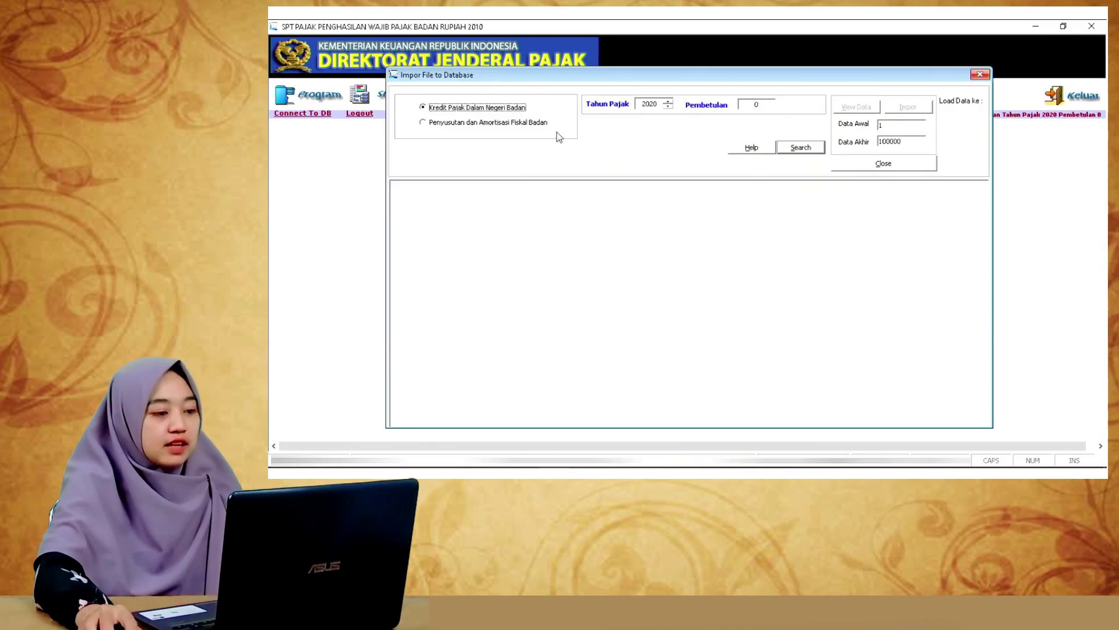
left_click(456, 123)
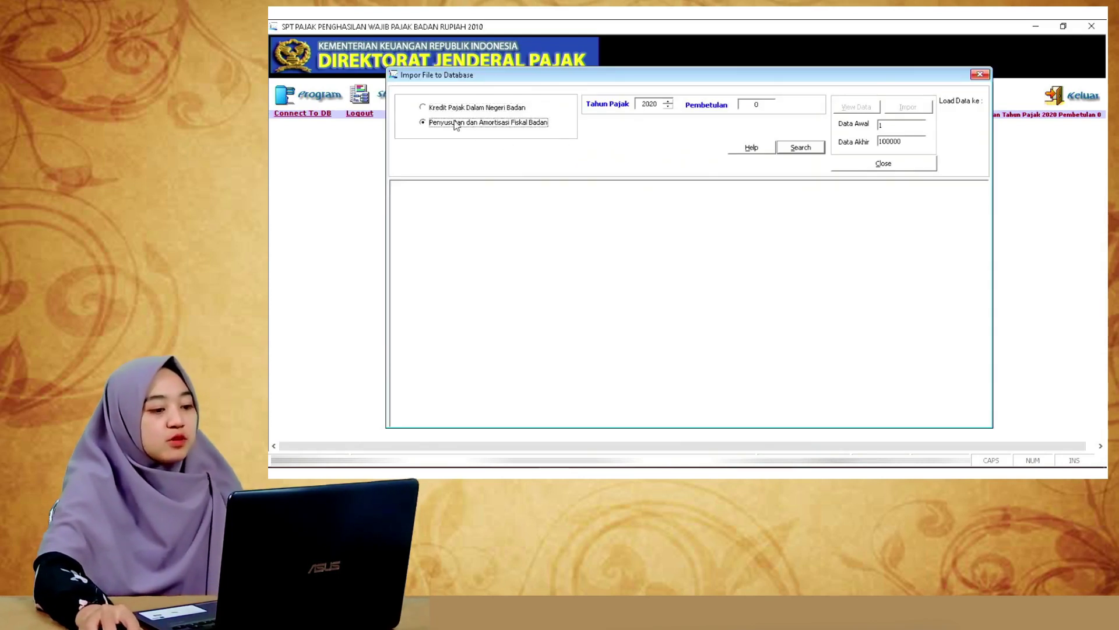
left_click(813, 148)
left_click(585, 169)
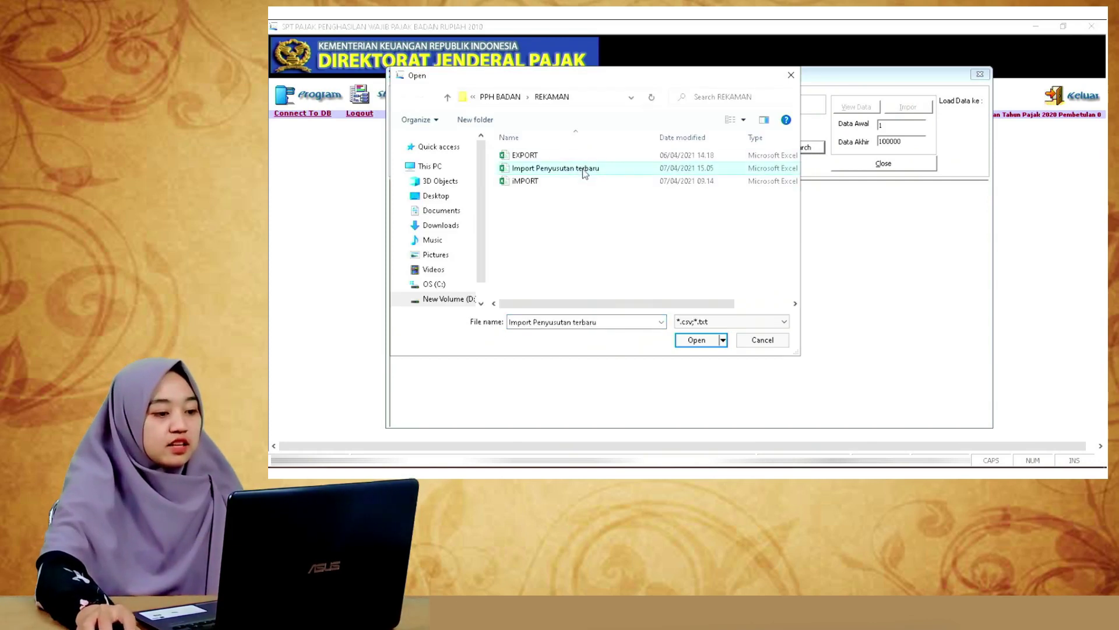
left_click(700, 343)
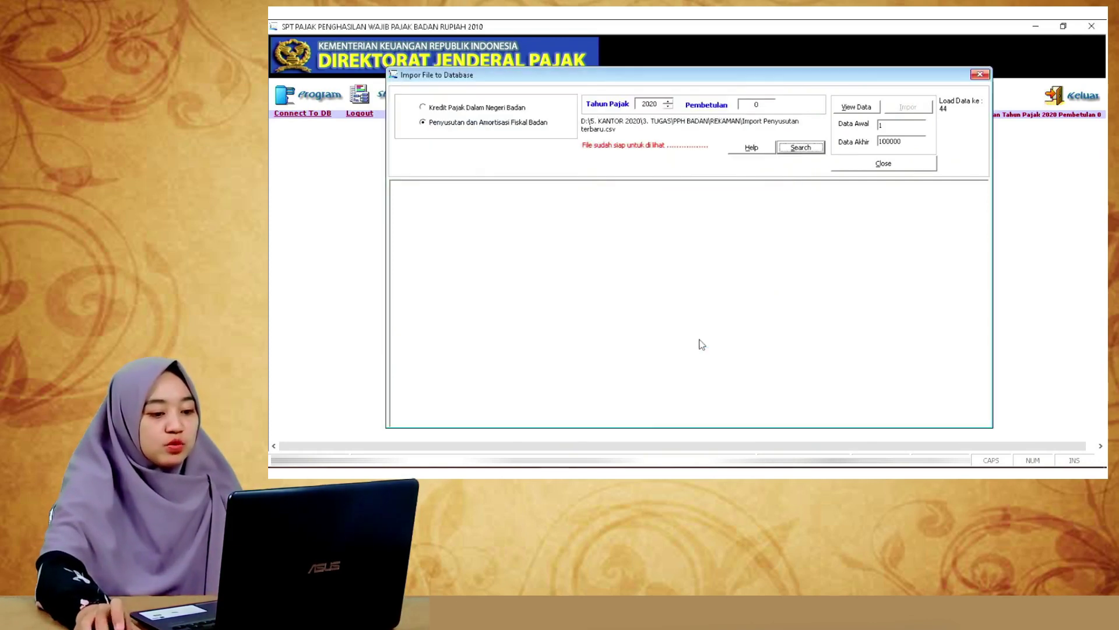
Step: Preview the loaded depreciation data, import it into the database, and close the import window
left_click(851, 108)
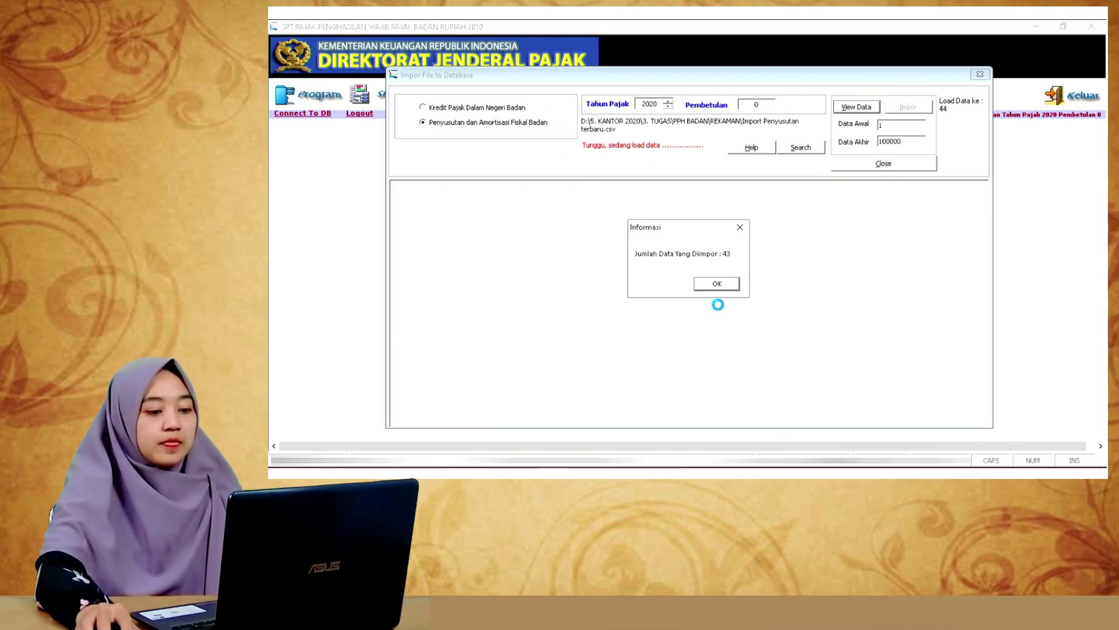
left_click(724, 288)
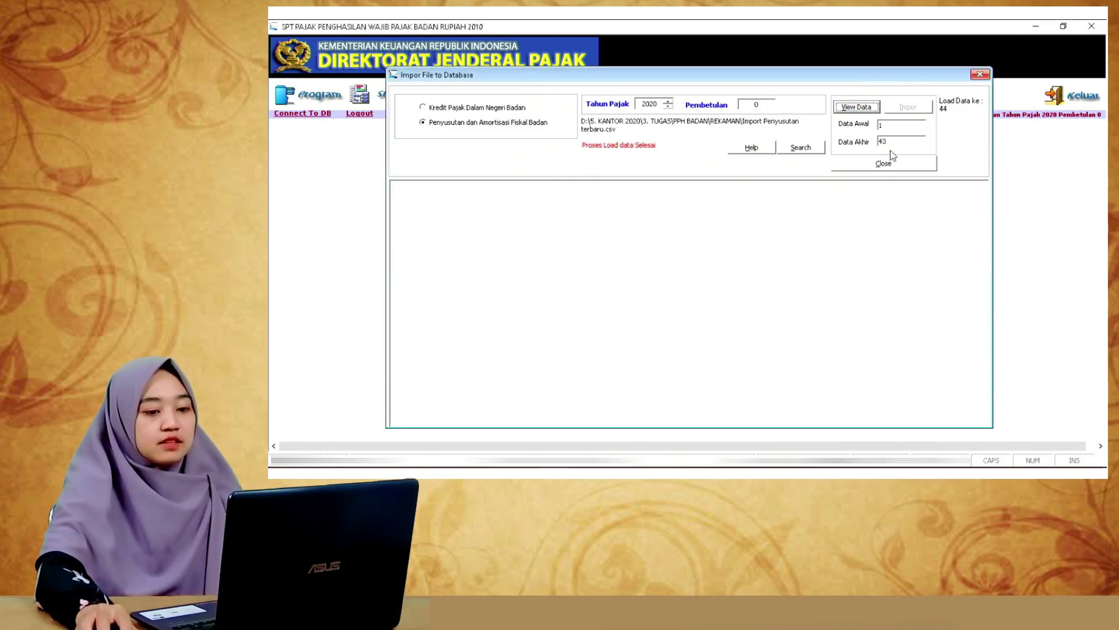
left_click(840, 107)
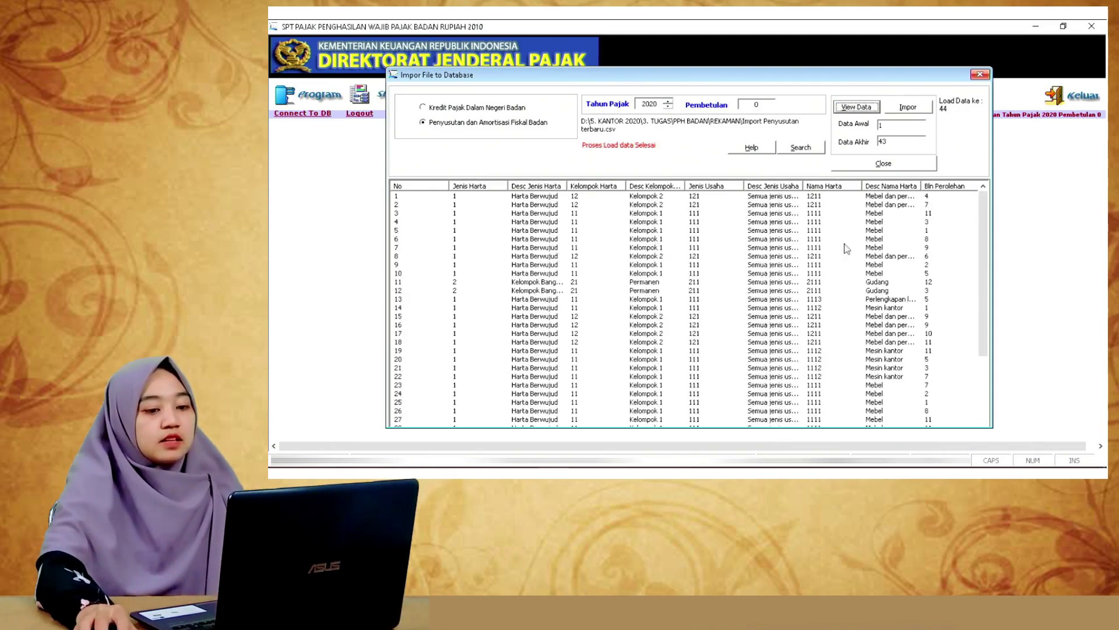
left_click(910, 110)
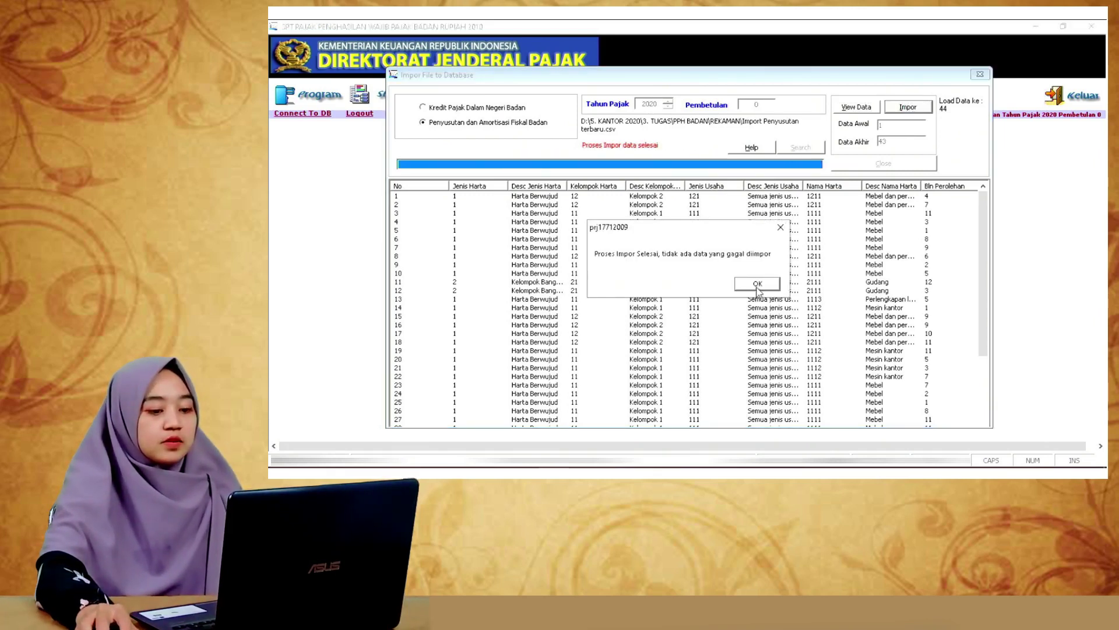
left_click(758, 285)
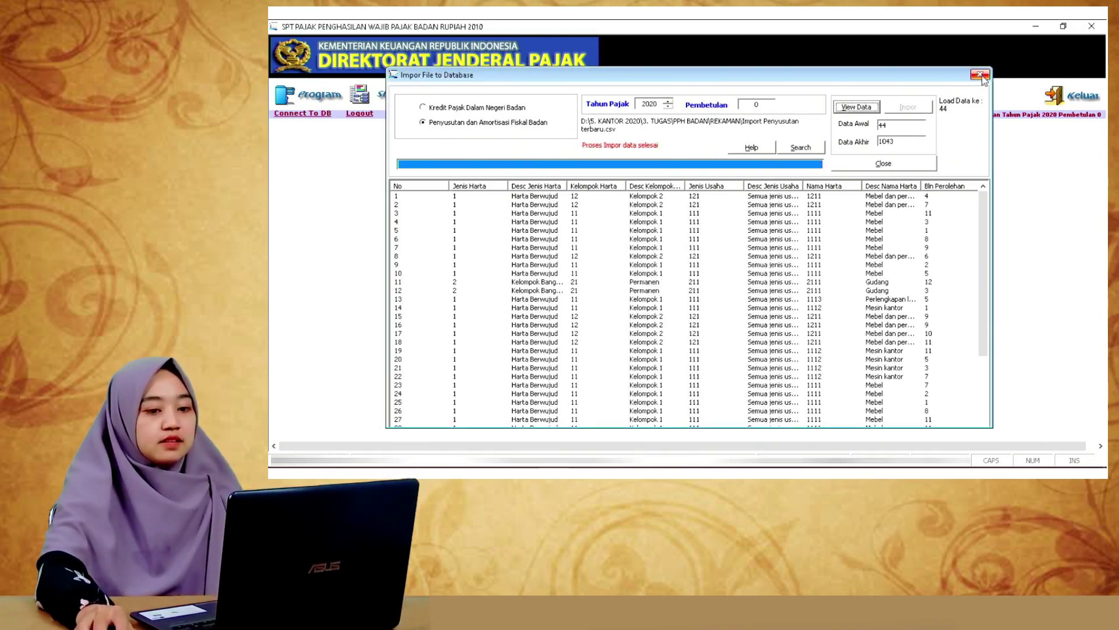
left_click(980, 75)
Step: Open the special attachment Daftar Penyusutan dan Amortisasi Fiskal and check the imported depreciation and amortization entries
left_click(408, 97)
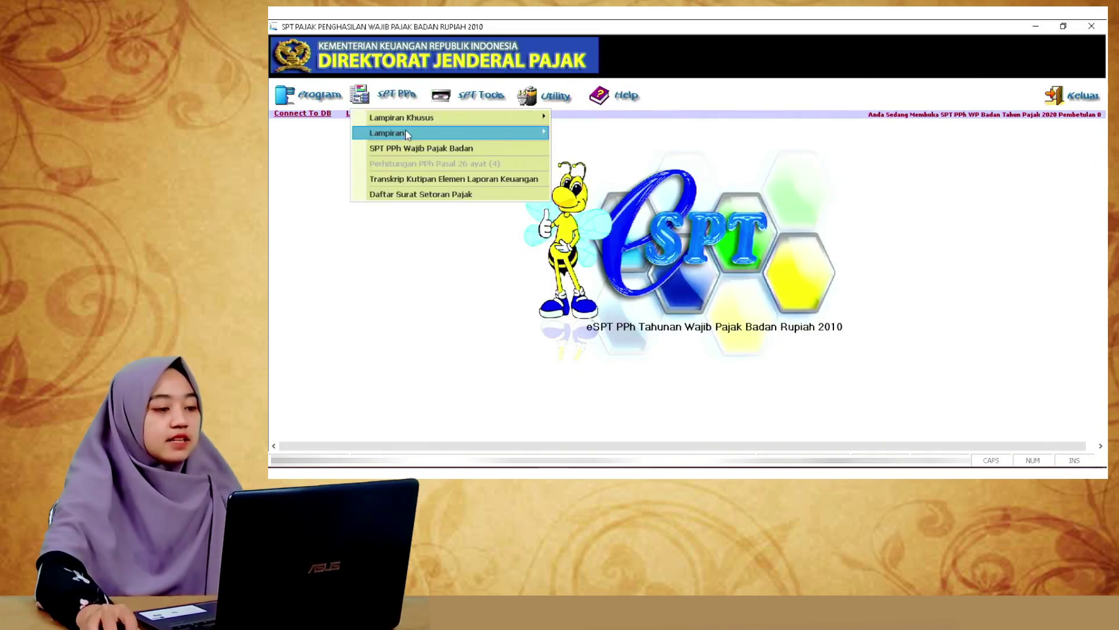
mouse_move(536, 118)
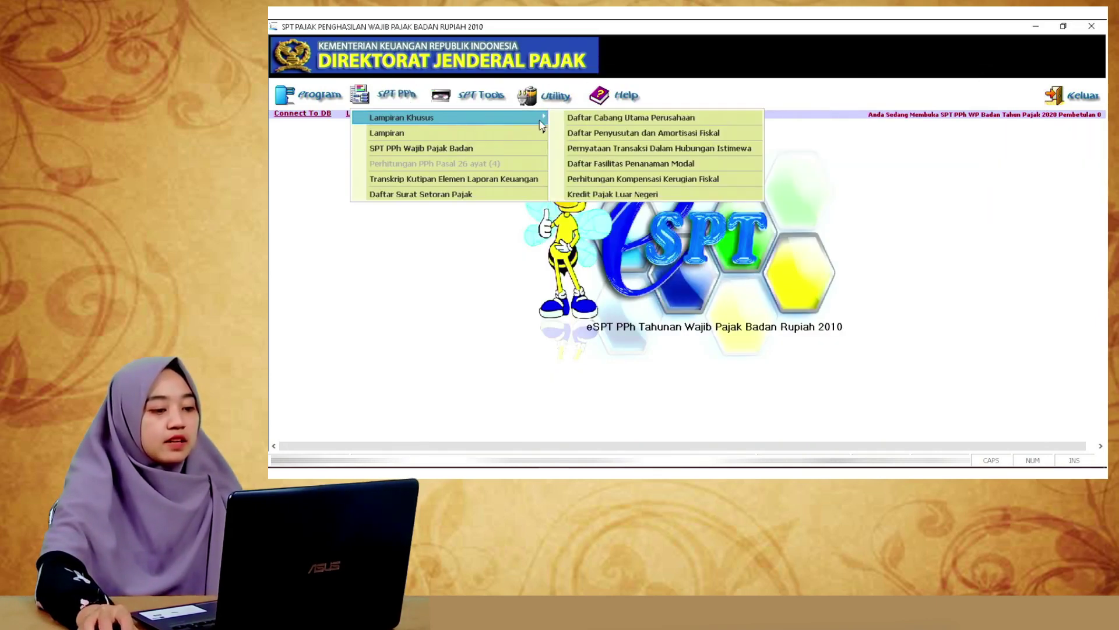
left_click(625, 136)
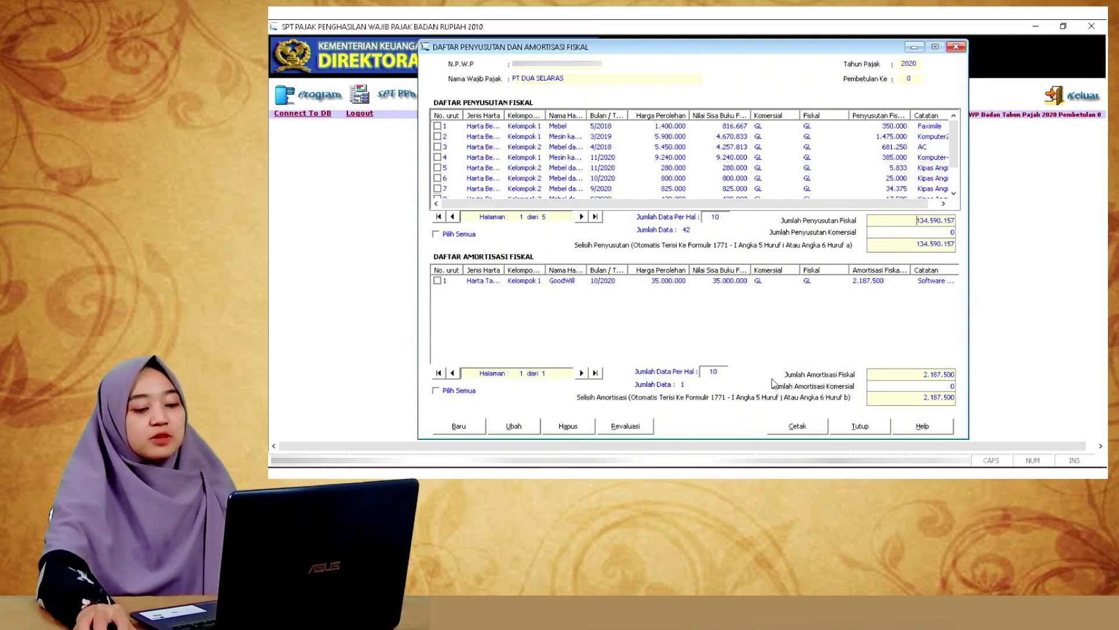
left_click(750, 322)
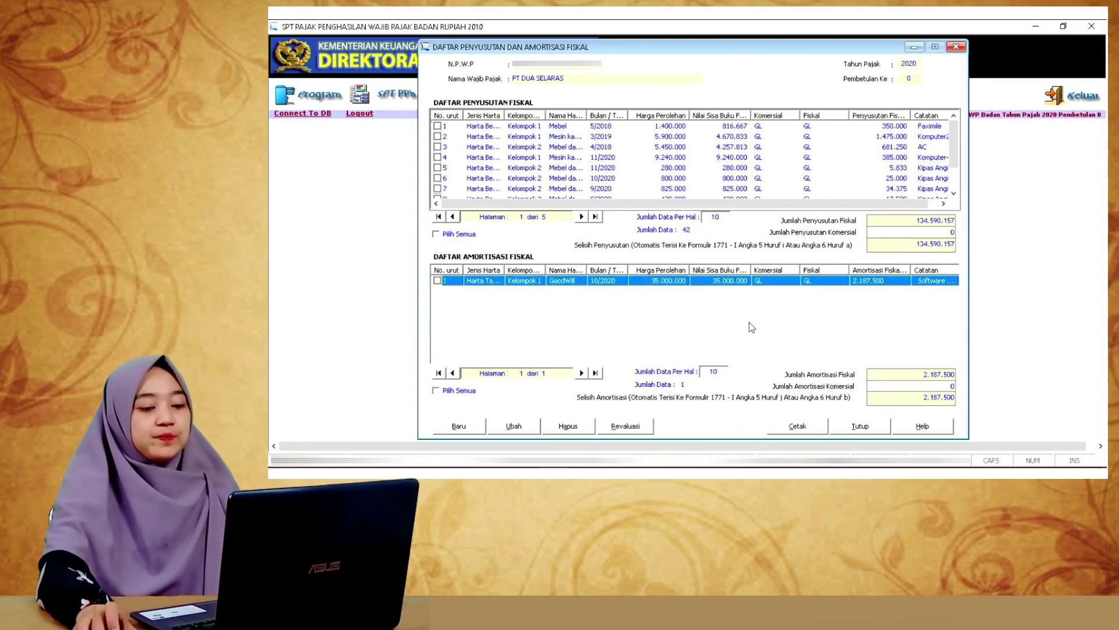